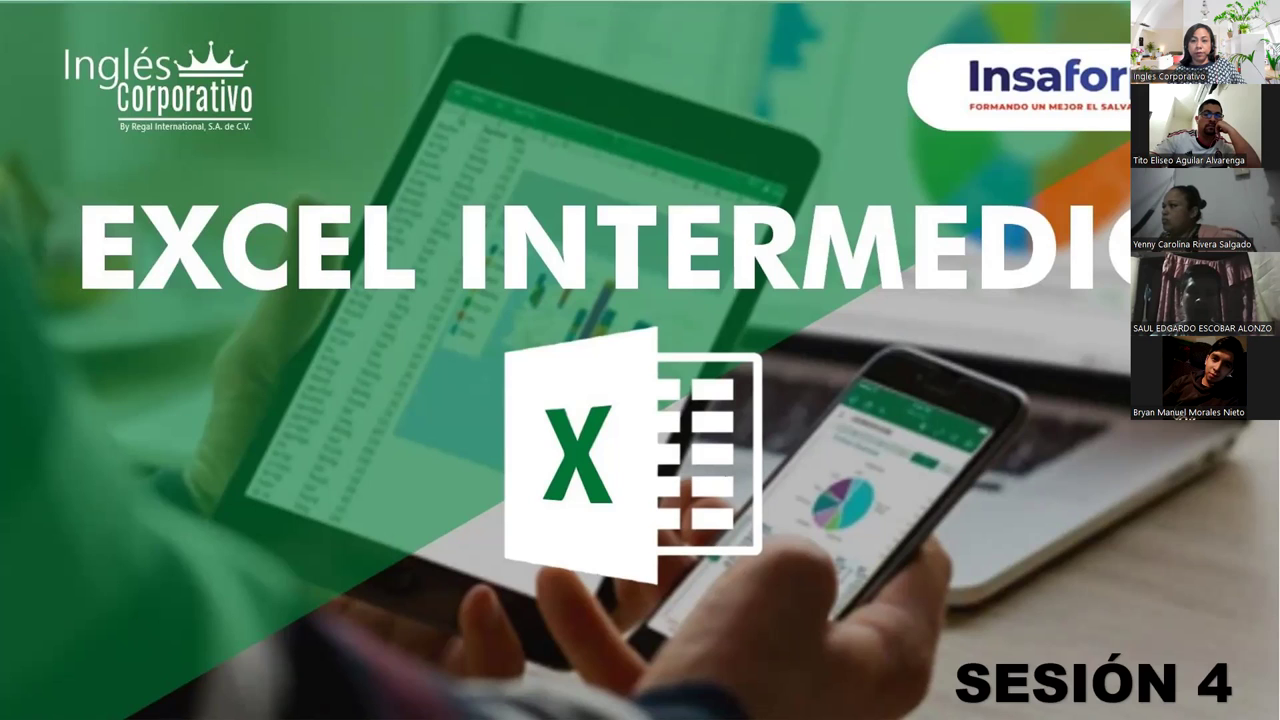
- Advance the slideshow past the agenda and objective slides to '¿Qué son las referencias?'
key(Right)
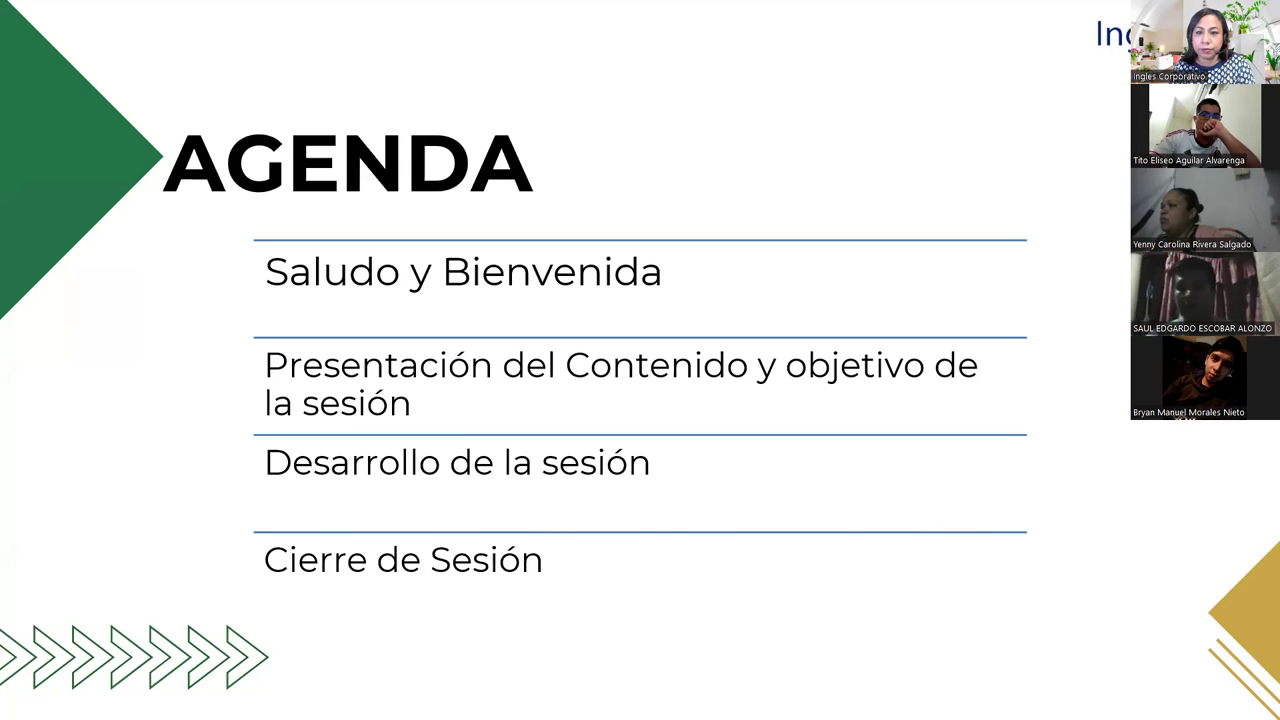
key(Right)
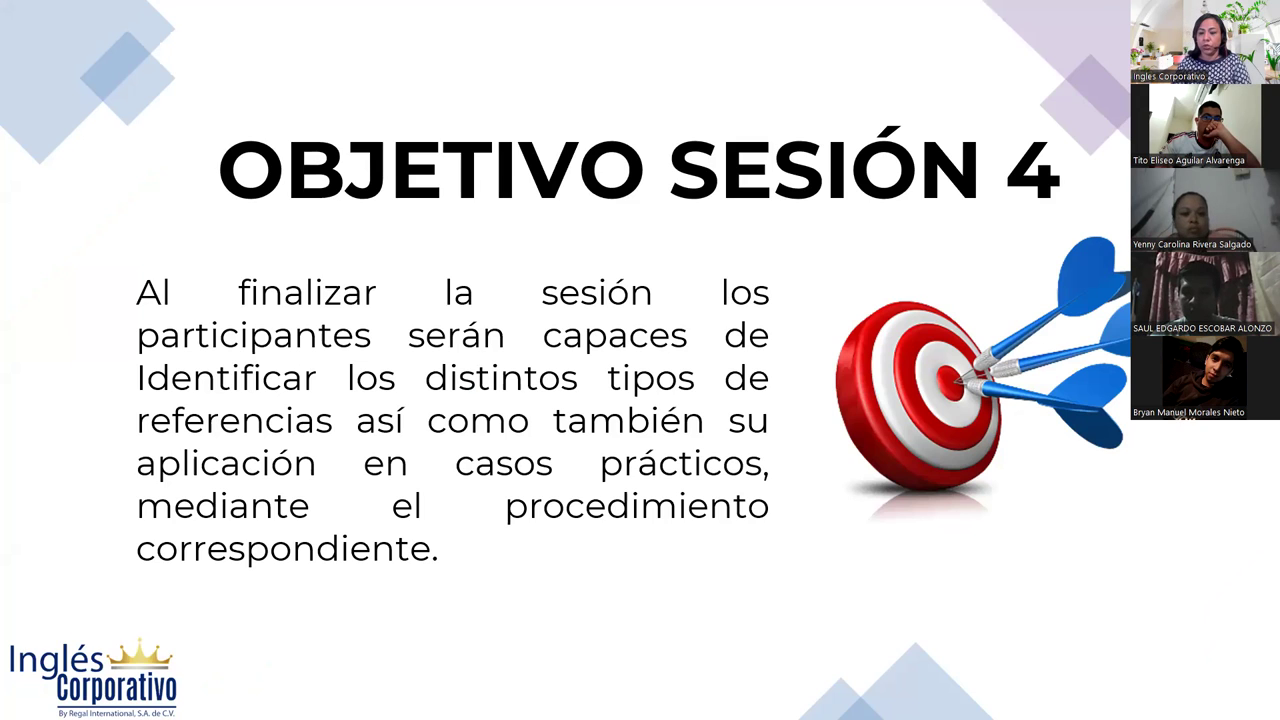
key(Right)
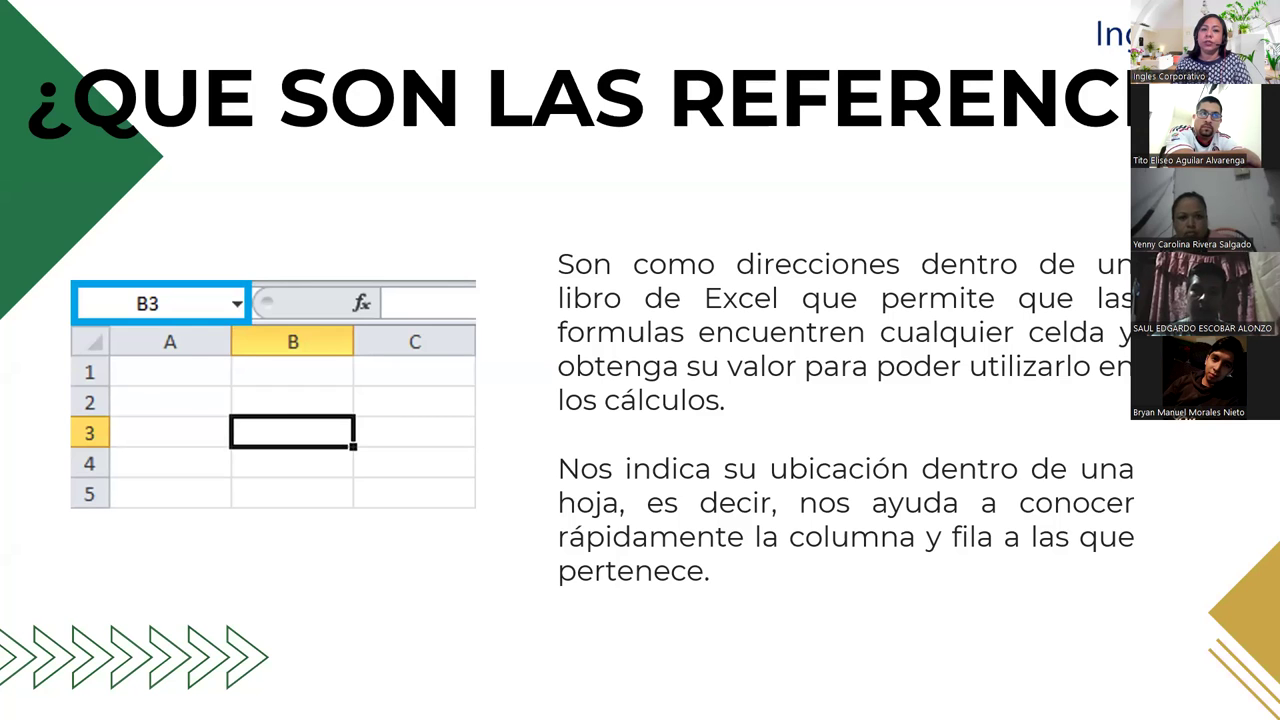
- Advance past the types-of-reference slide to 'Referencias relativas o variables'
key(Right)
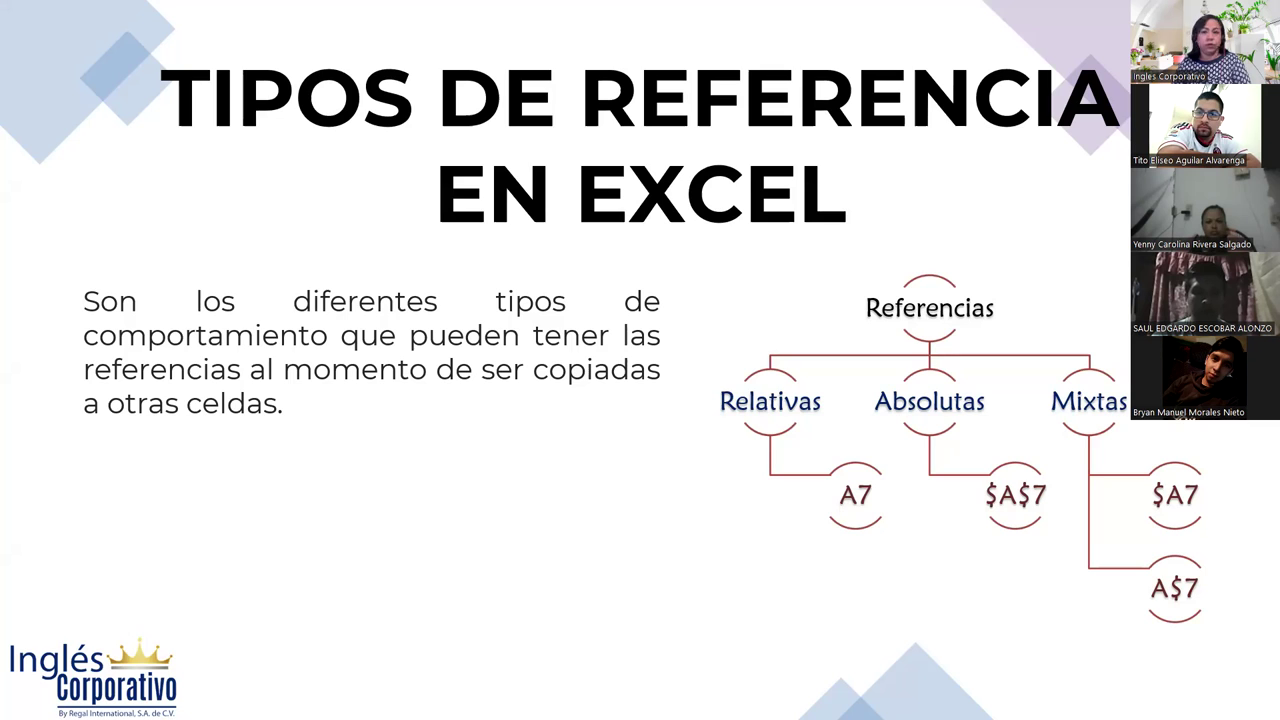
key(Right)
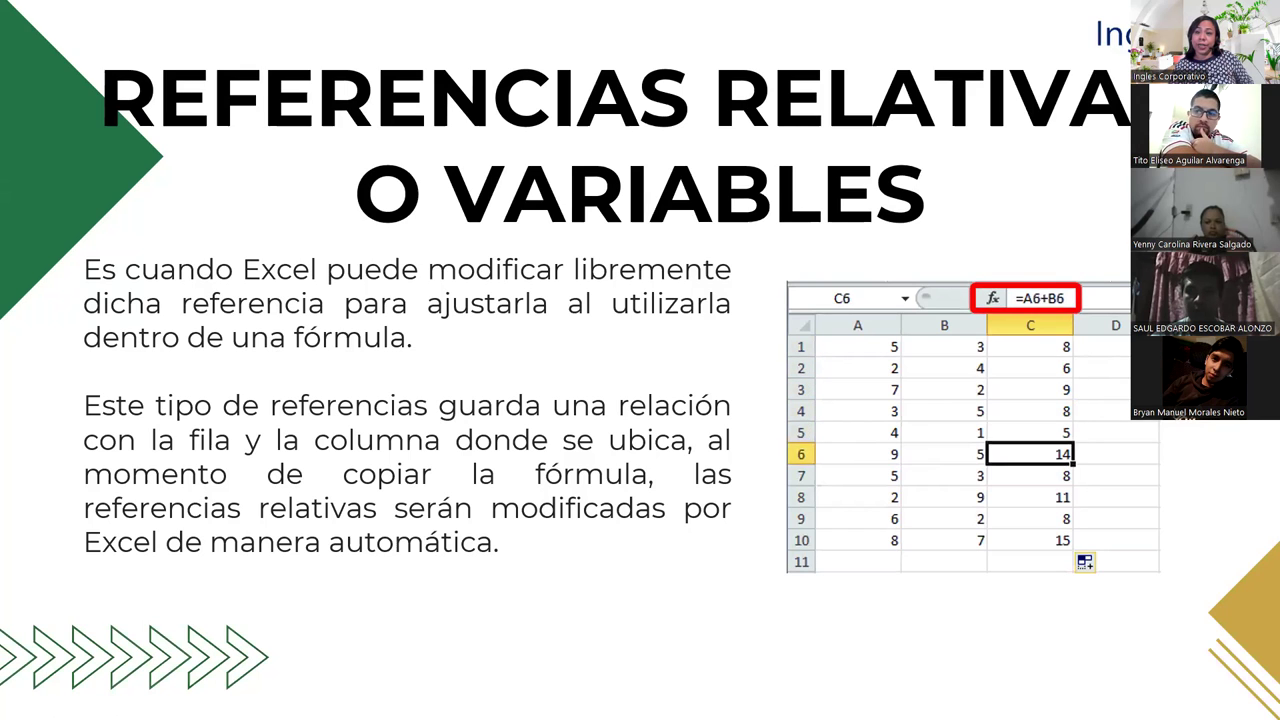
- Step through the absolute and mixed reference slides toward the Desarrollo slide
key(Right)
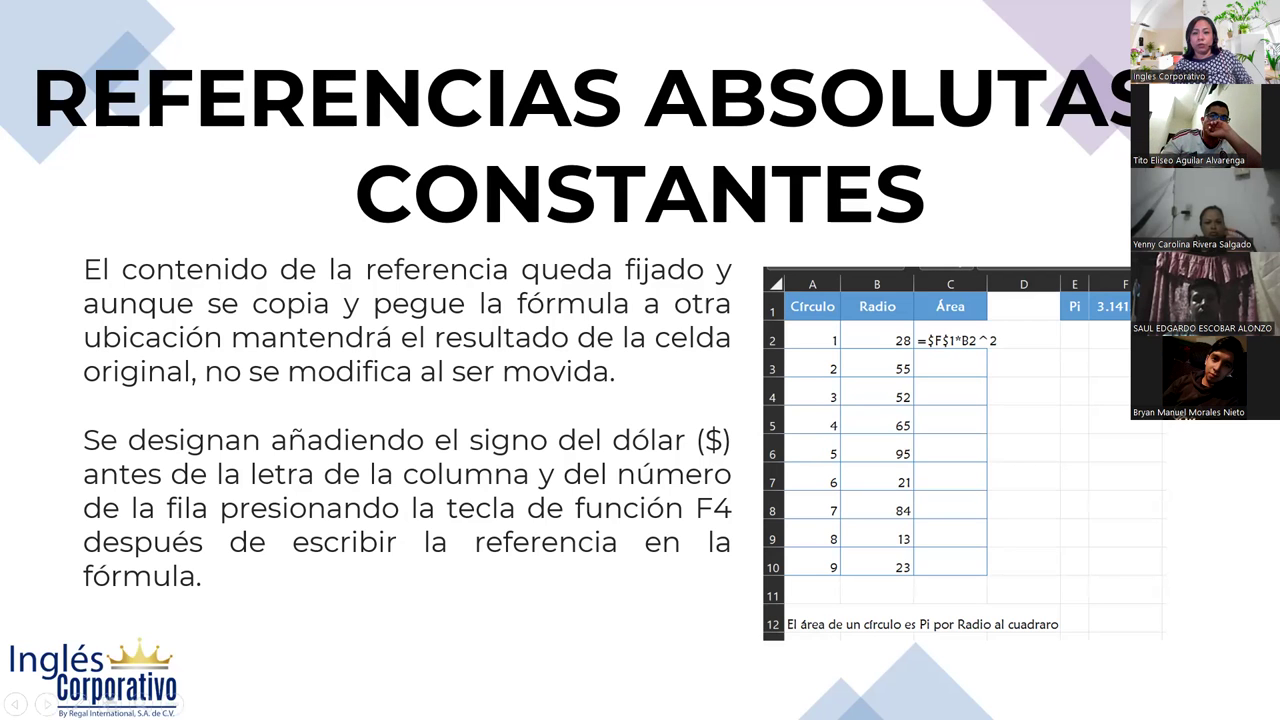
key(Right)
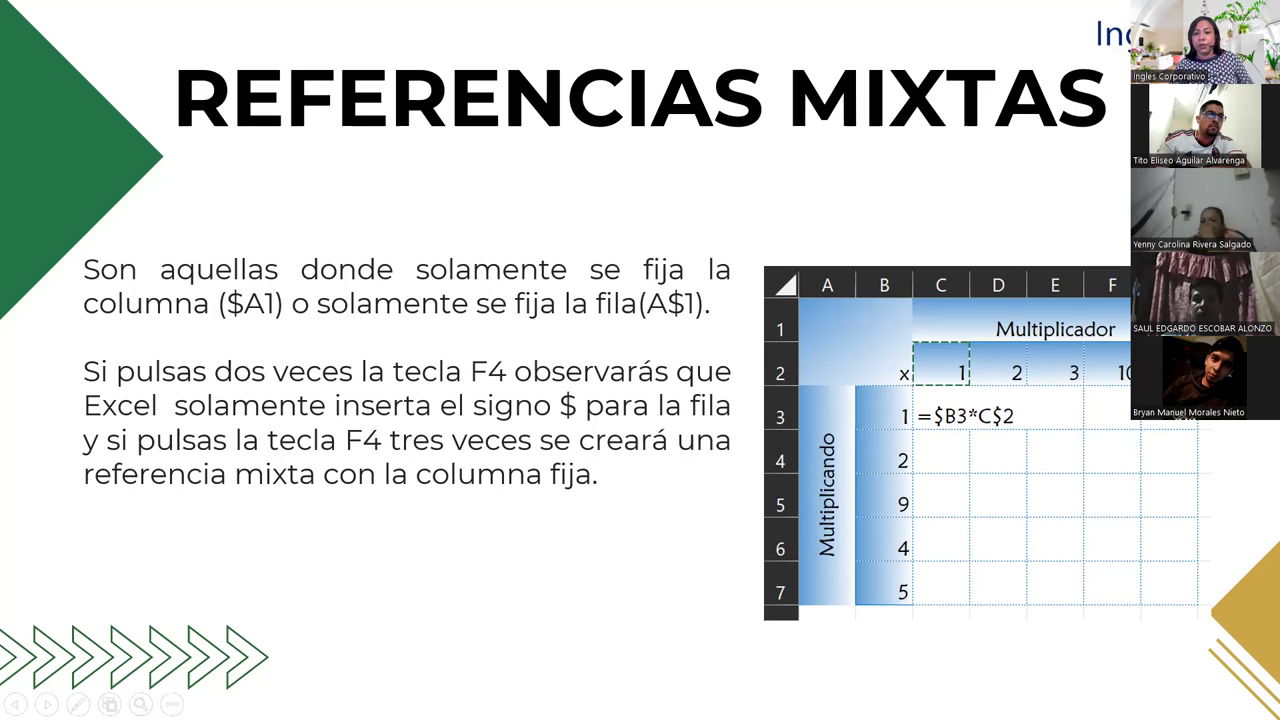
key(Right)
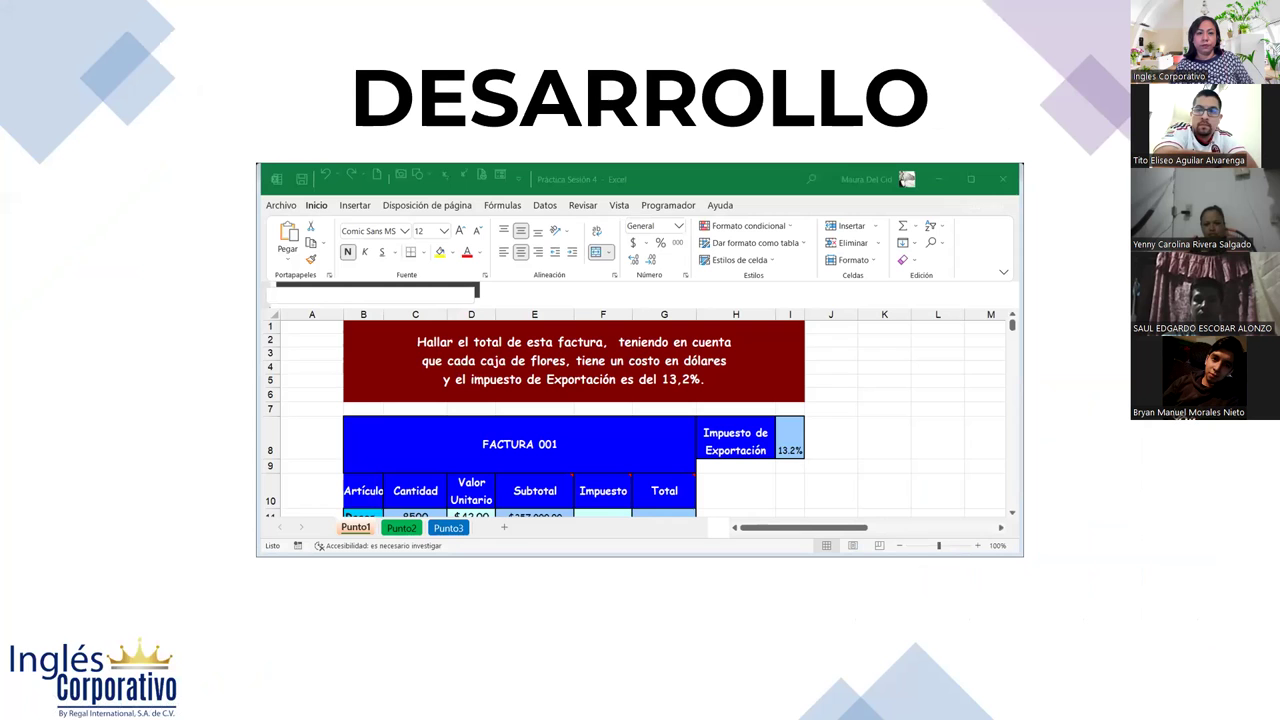
- In the maximized Excel workbook, enter =E11*I8 in F11 for the Rosas tax
key(alt+Tab)
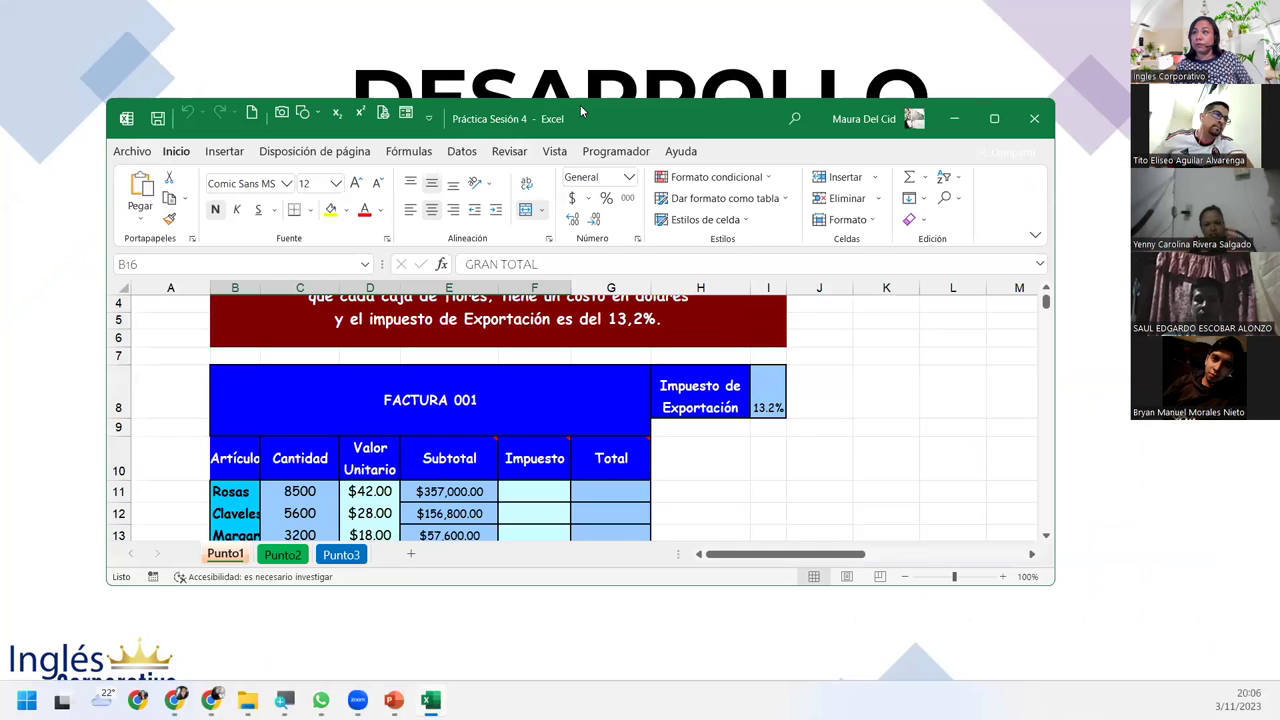
key(super+Up)
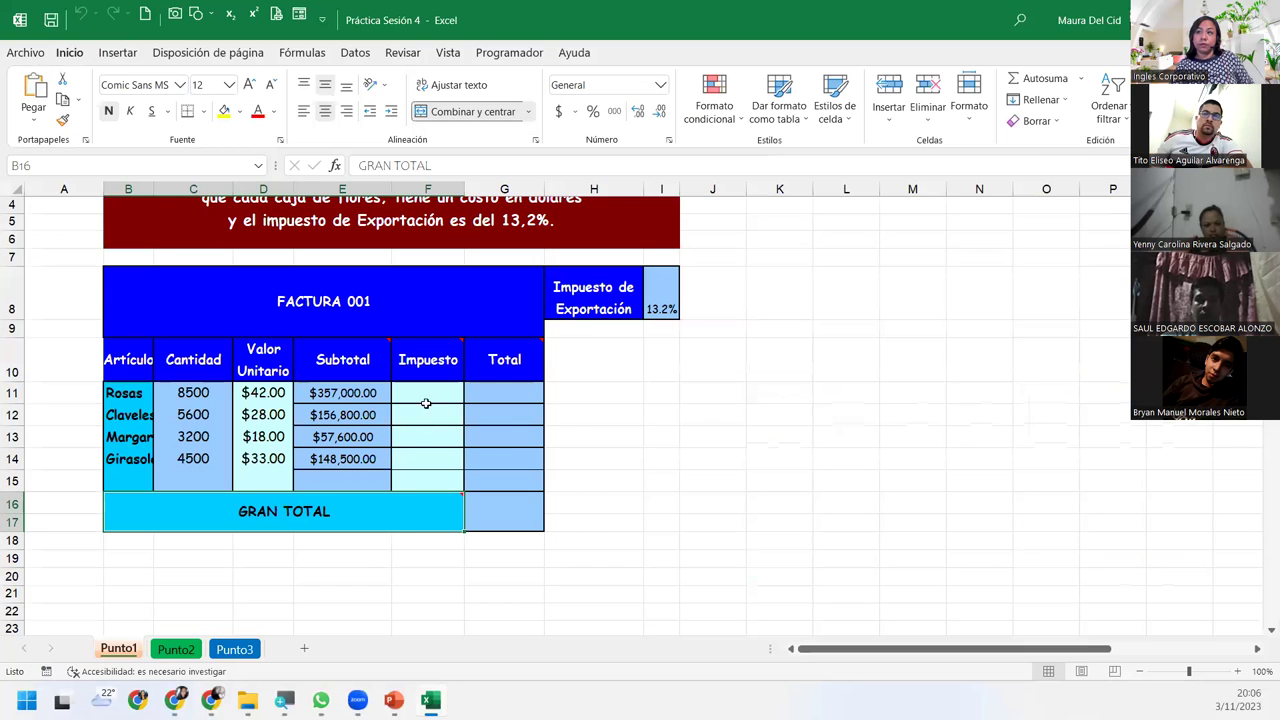
click(432, 393)
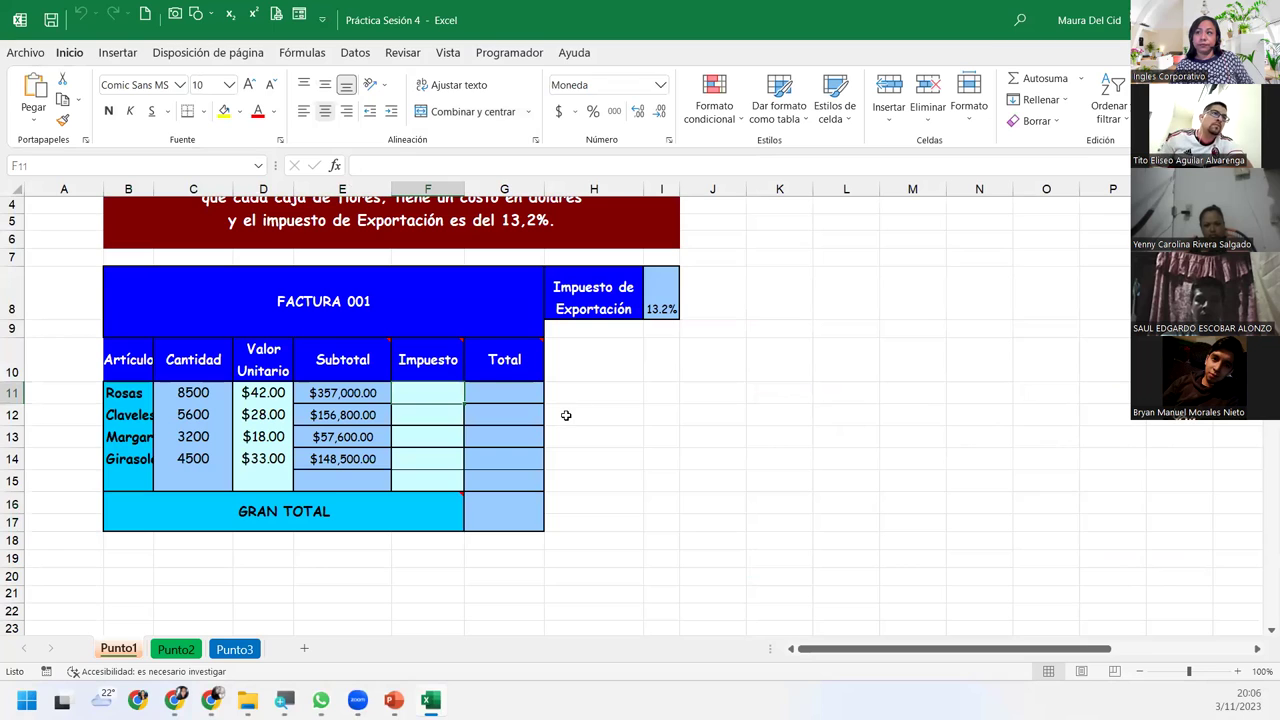
mouse_move(366, 359)
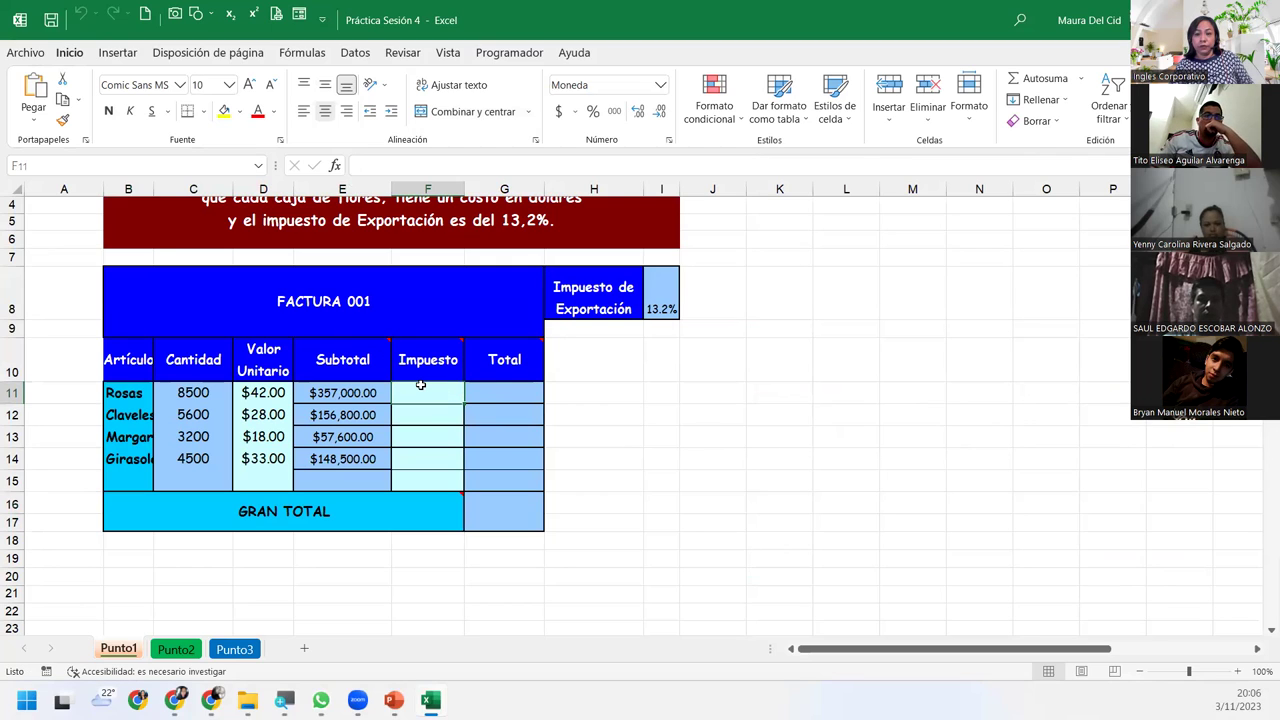
mouse_move(428, 350)
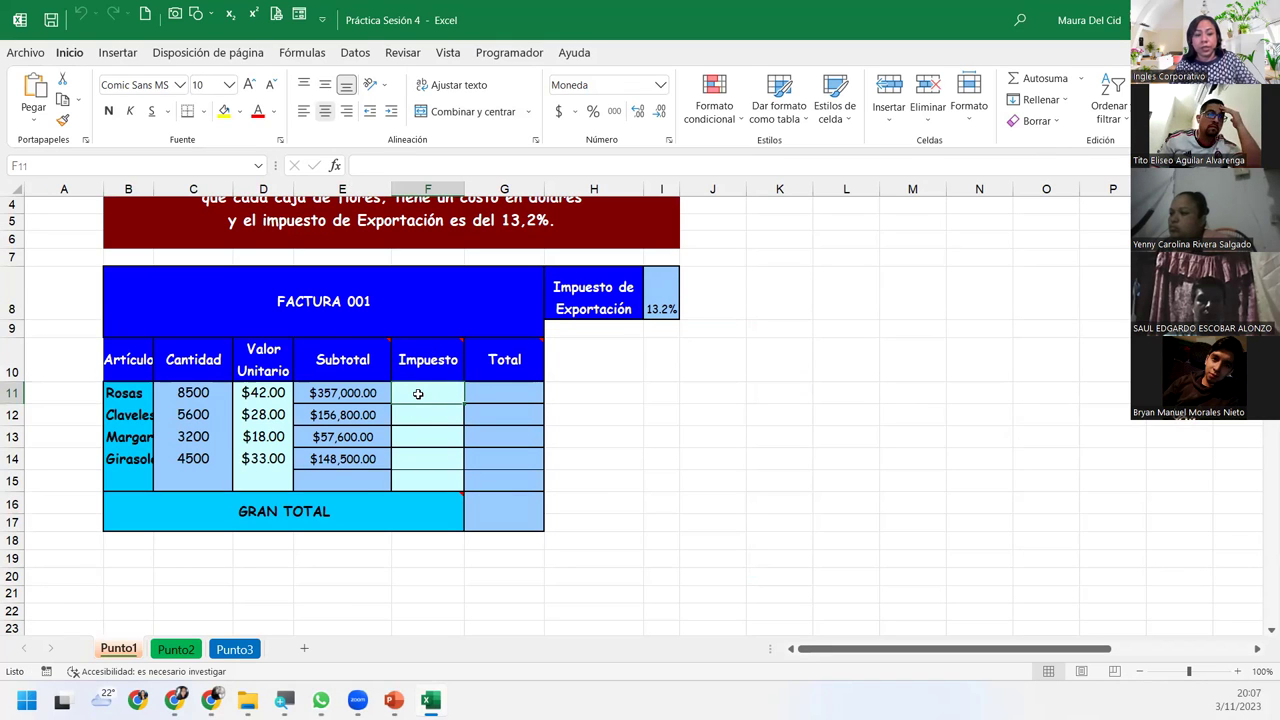
text(=)
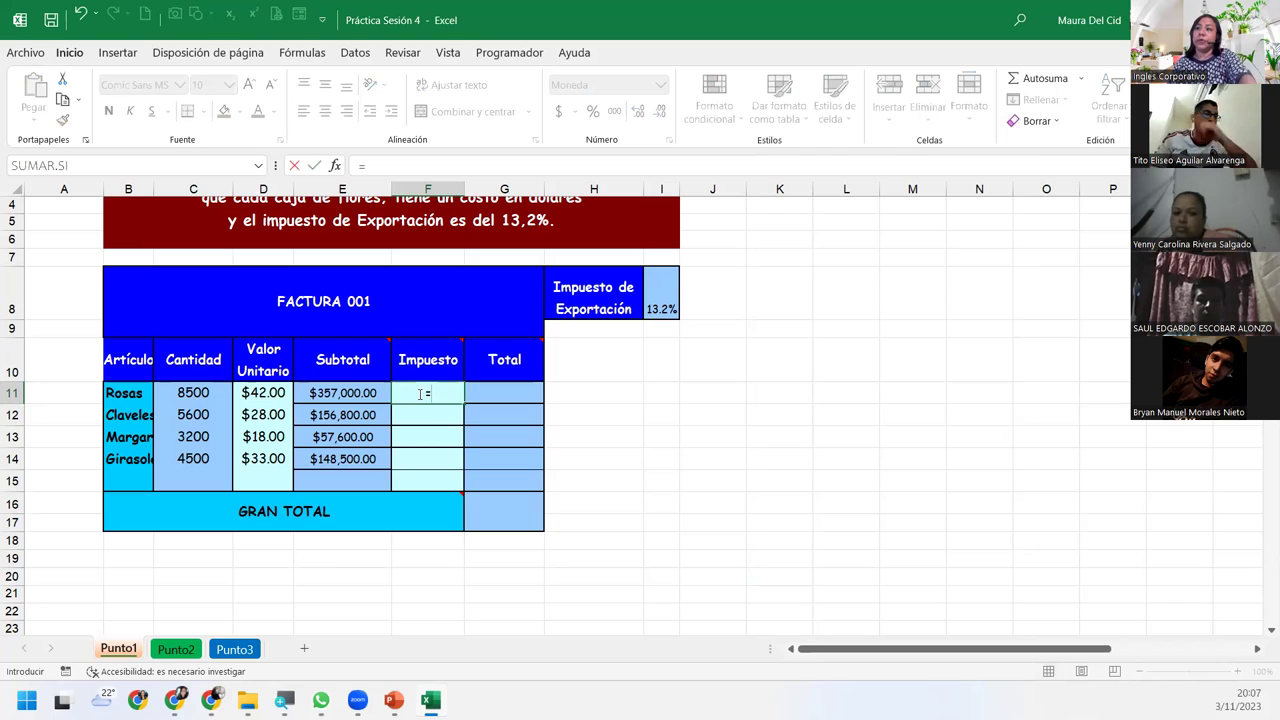
click(320, 393)
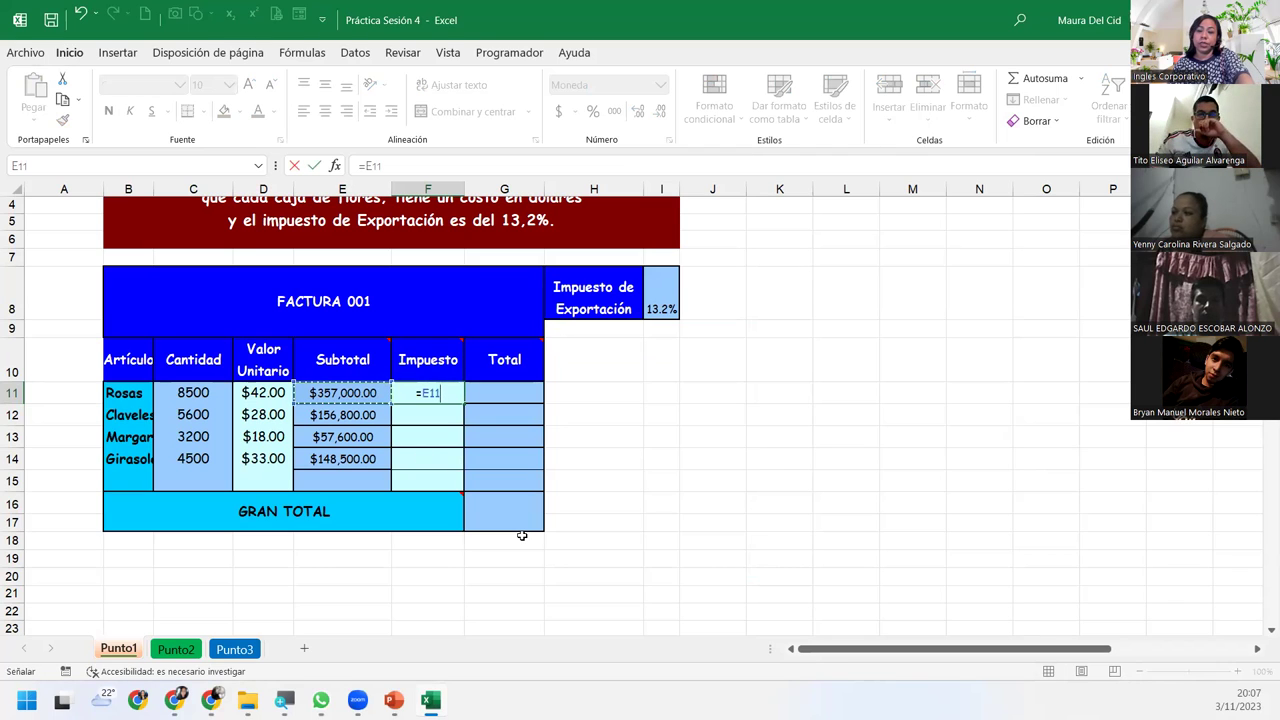
text(*)
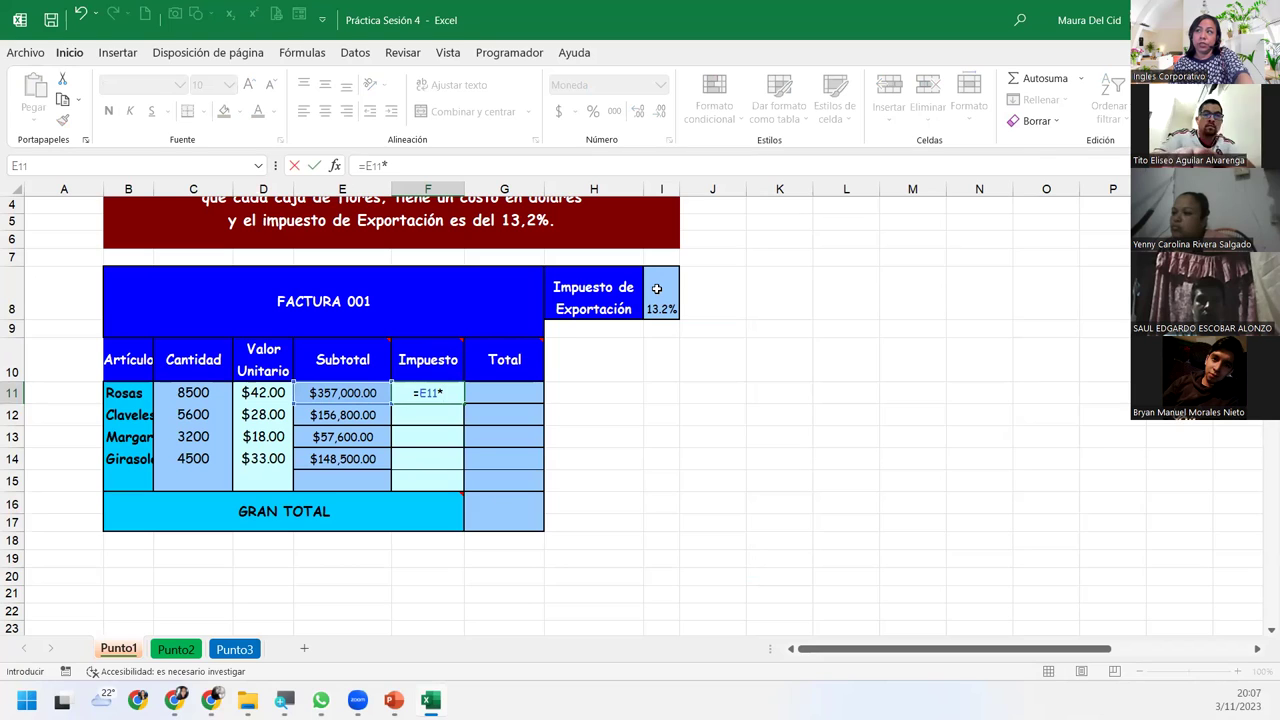
click(656, 288)
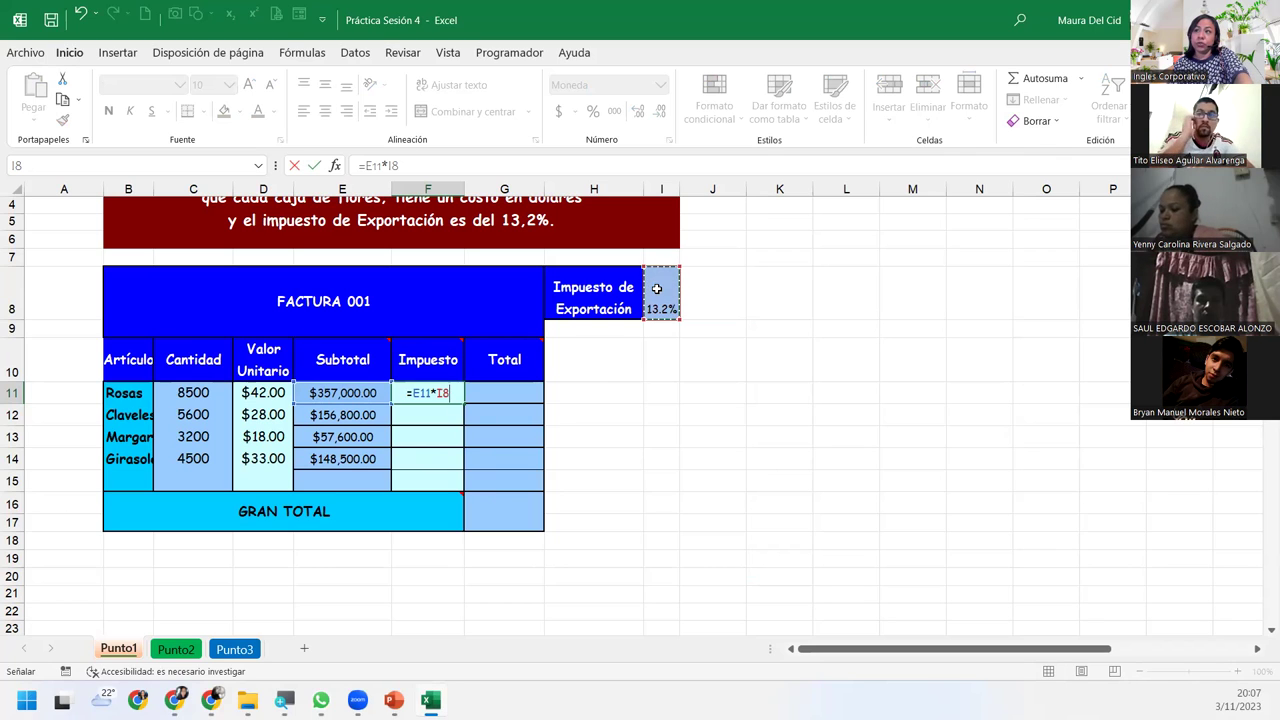
key(Return)
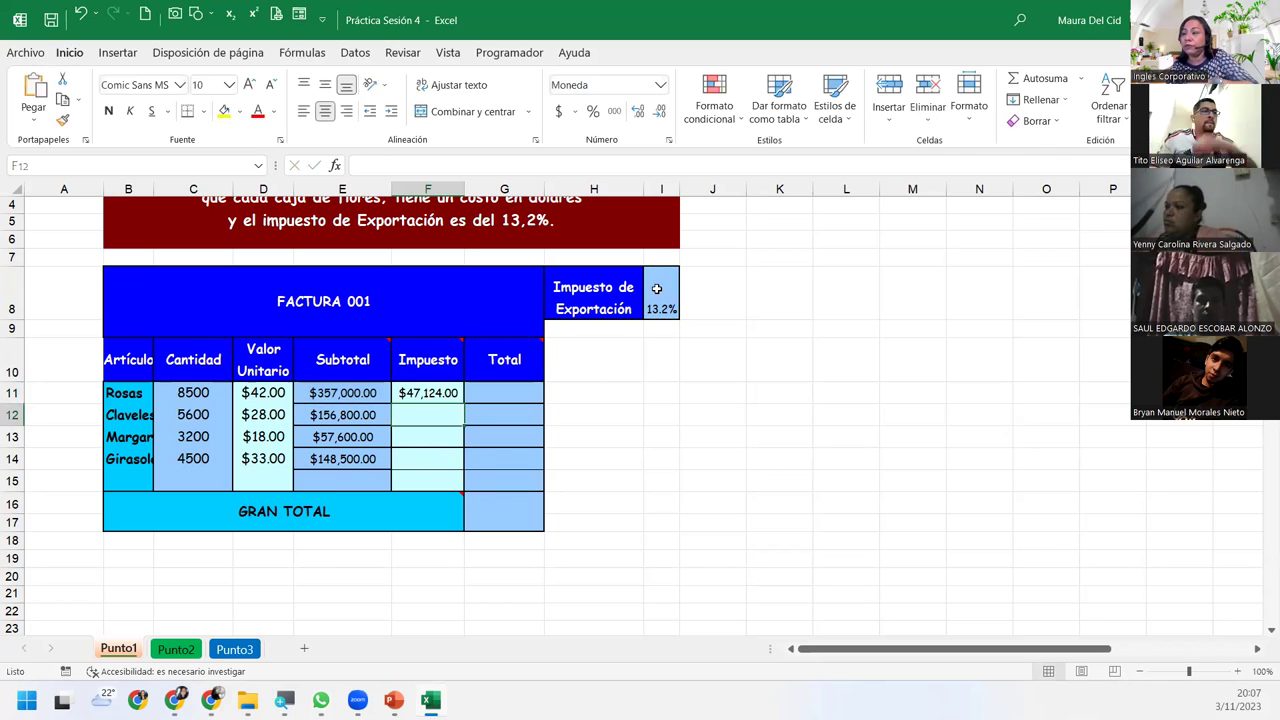
- Remove the inner horizontal borders from E11:G15 through More Borders
drag(345, 391, 517, 483)
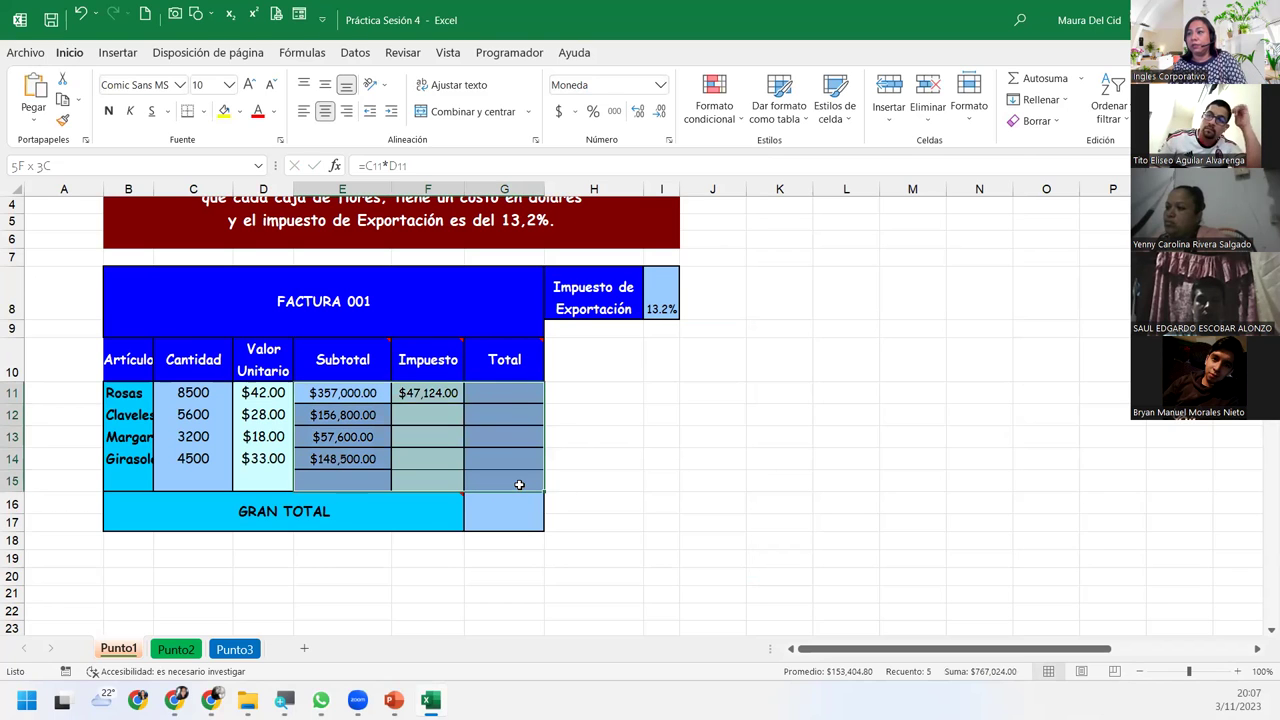
click(204, 111)
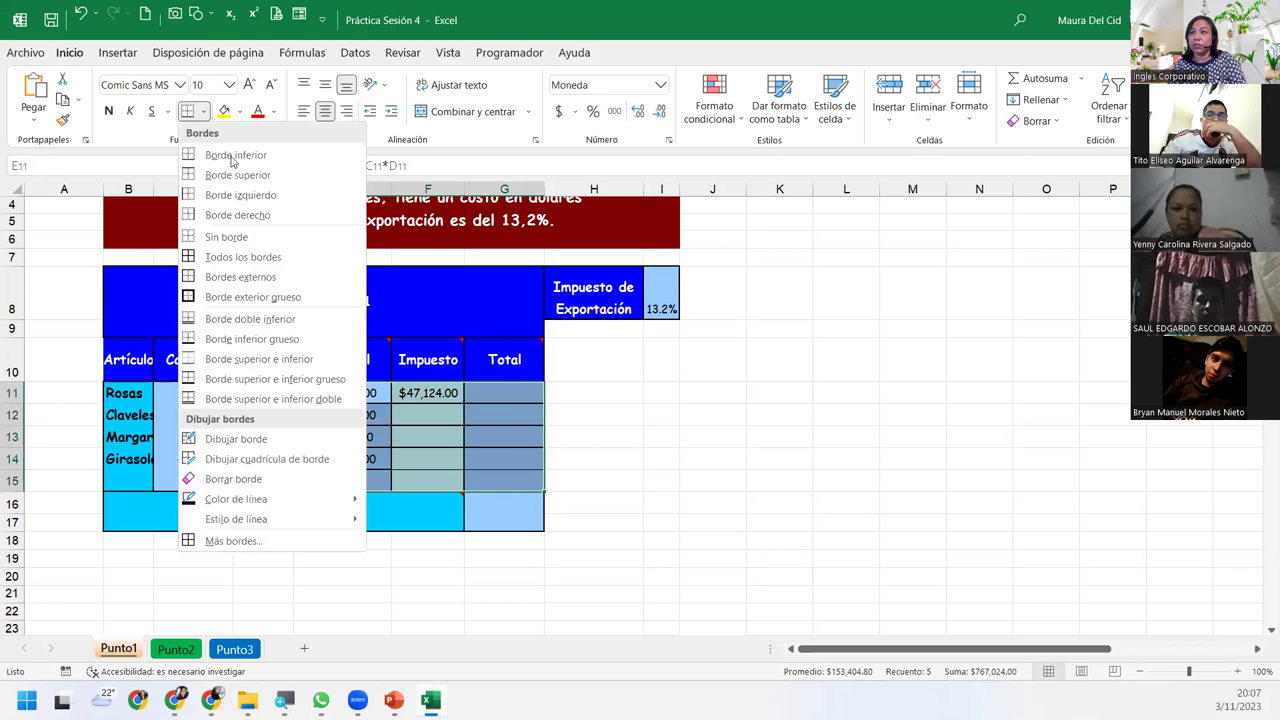
click(320, 543)
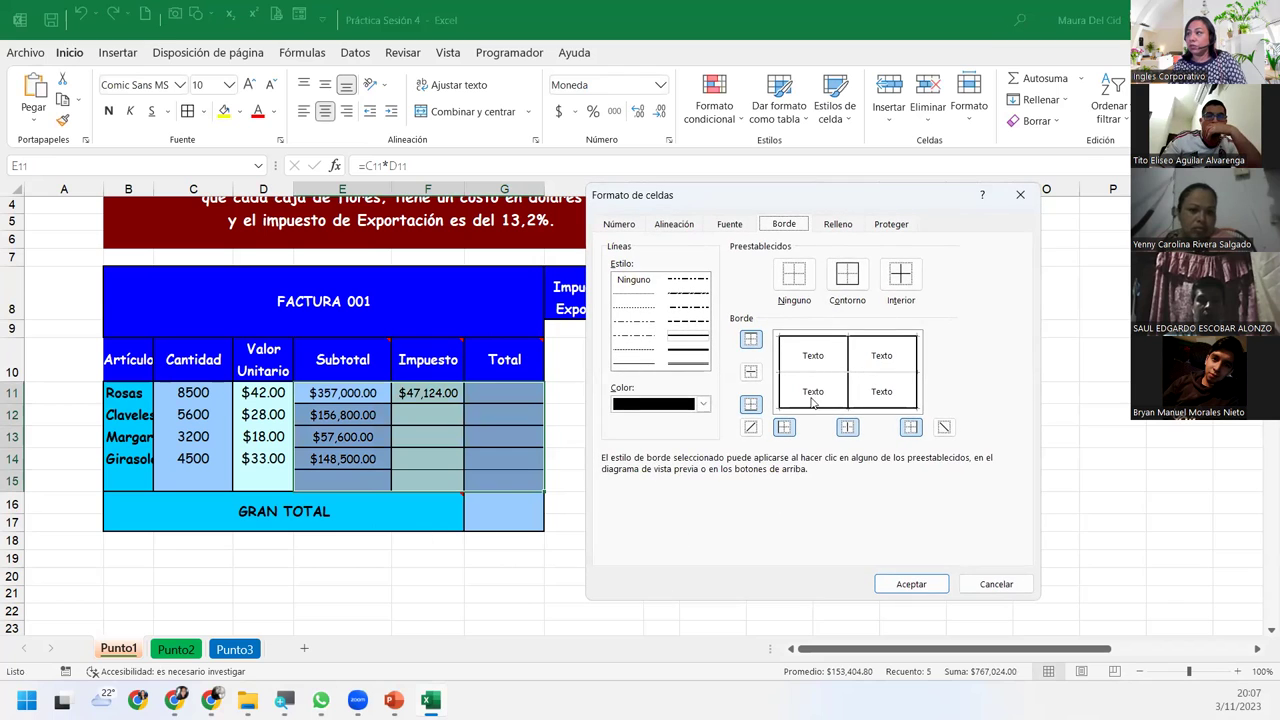
click(806, 373)
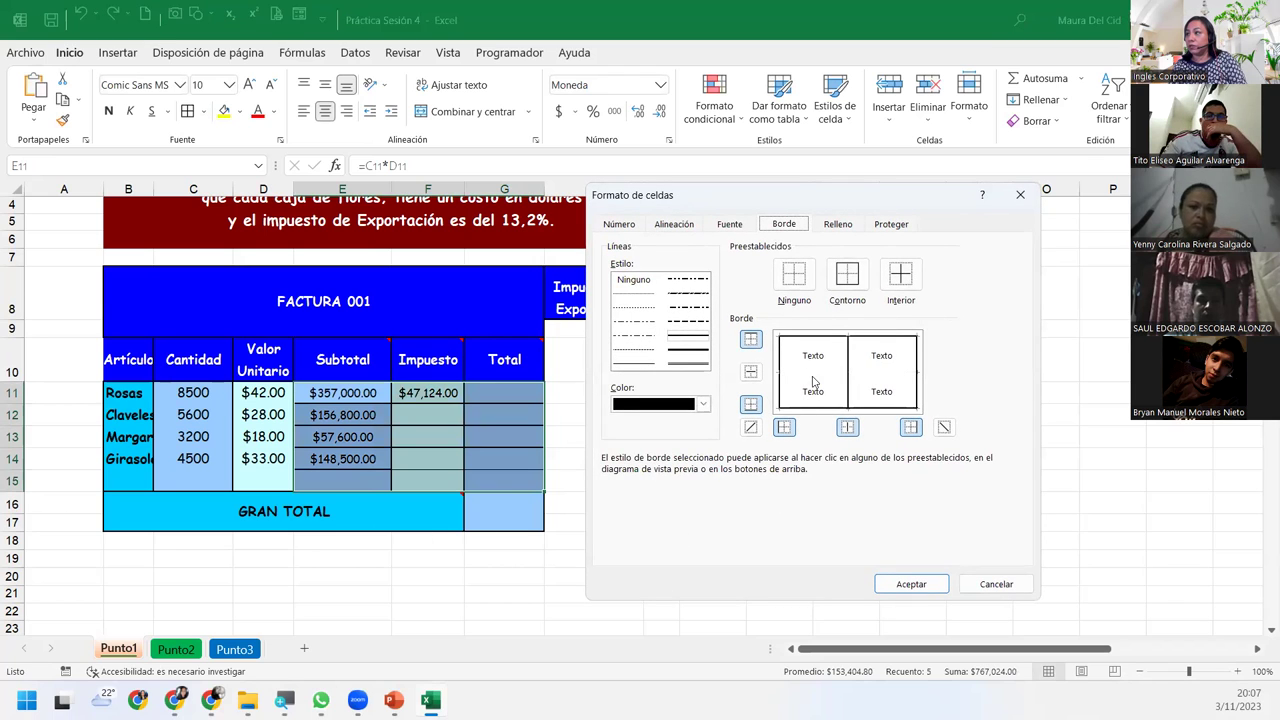
click(906, 584)
click(337, 442)
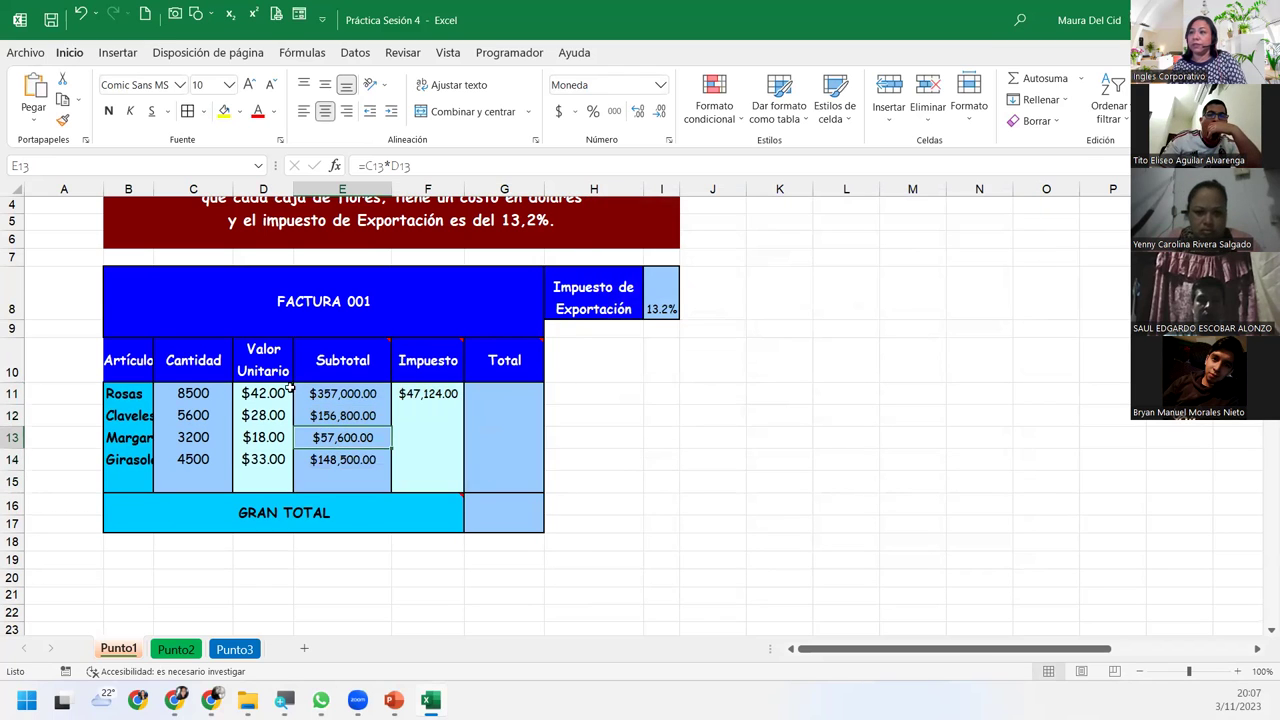
- Fill F11's tax formula down to F14 without formatting and check the copies
click(427, 390)
drag(462, 403, 463, 466)
click(481, 484)
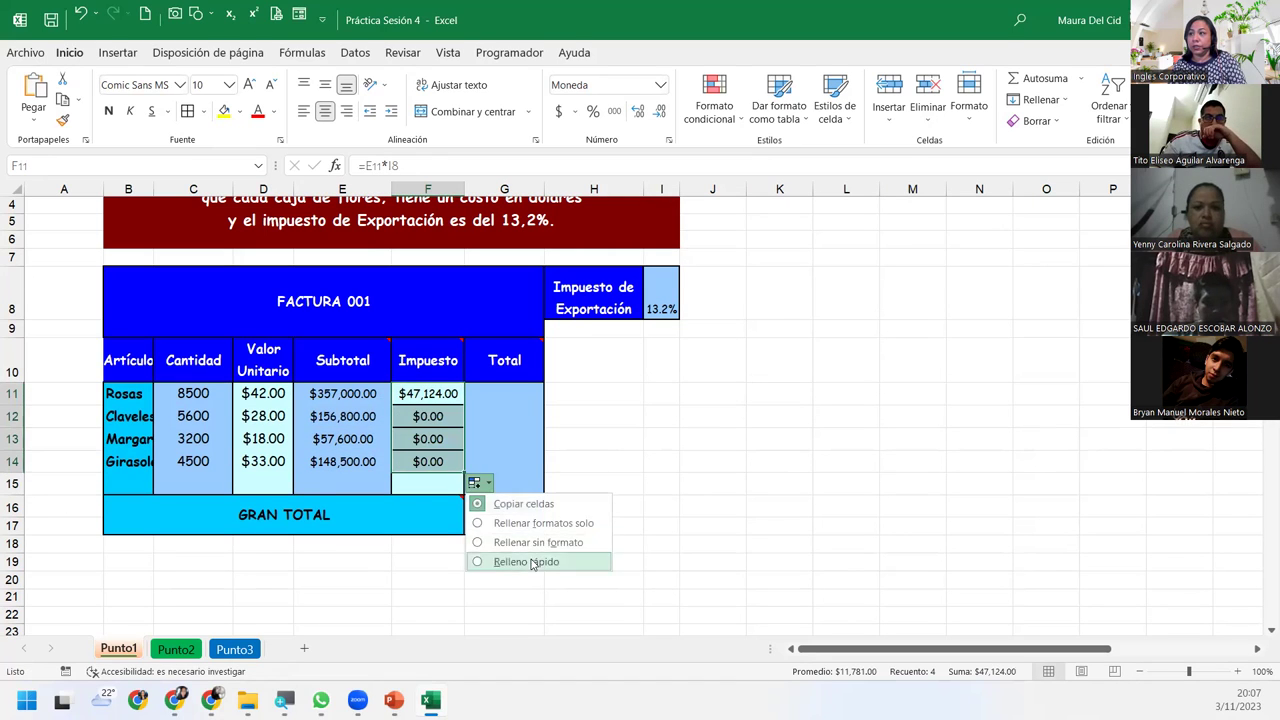
click(528, 540)
click(436, 408)
click(428, 436)
click(429, 457)
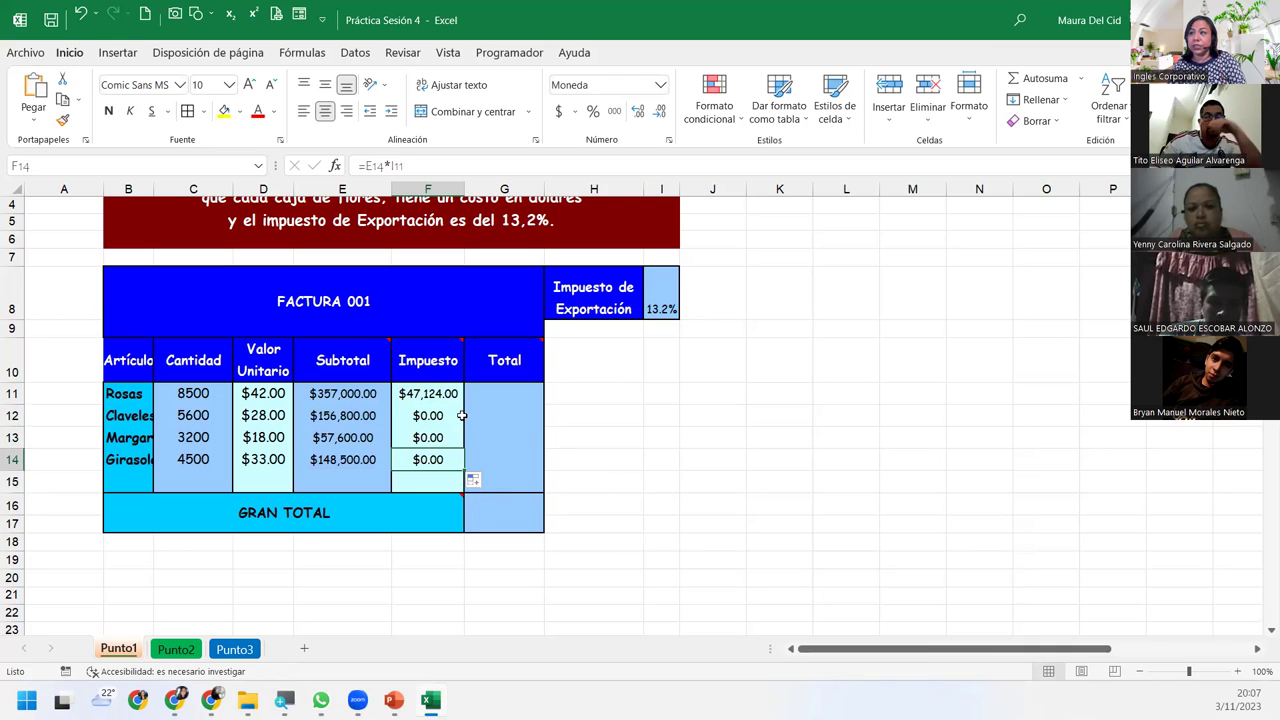
- Inspect the faulty copied tax formulas in F12:F14, then delete them
double_click(435, 414)
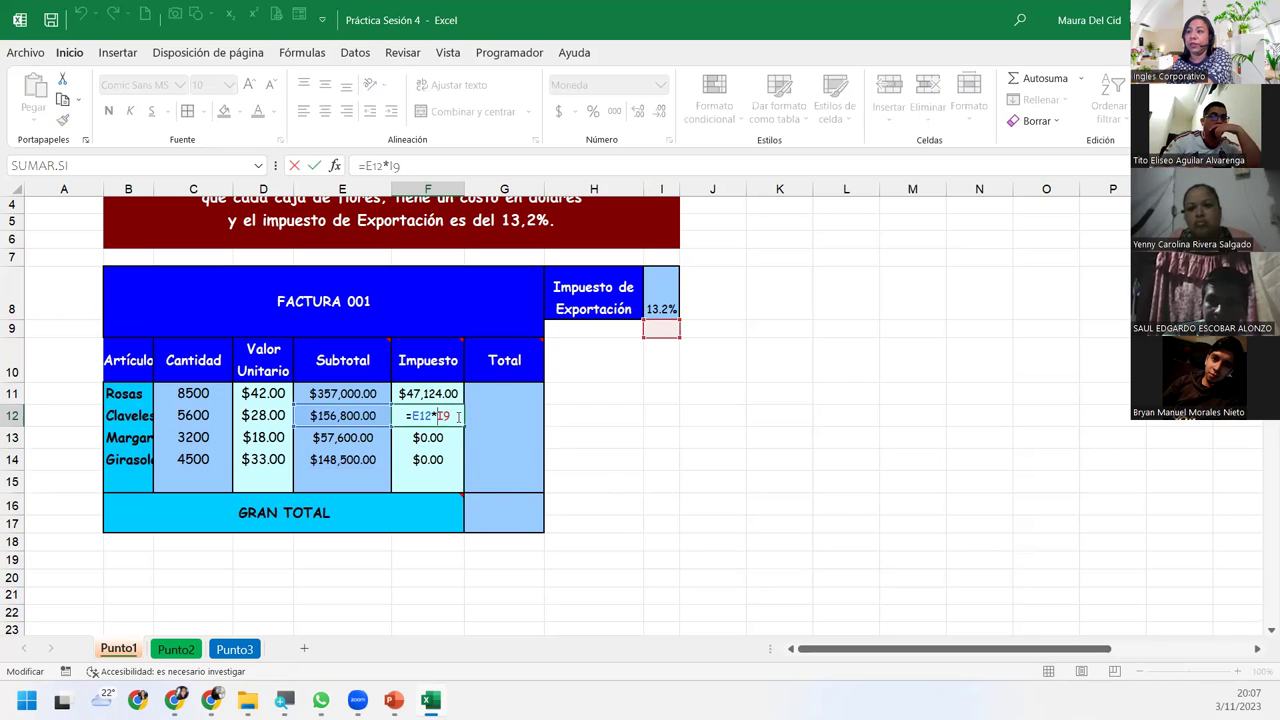
key(Return)
double_click(416, 438)
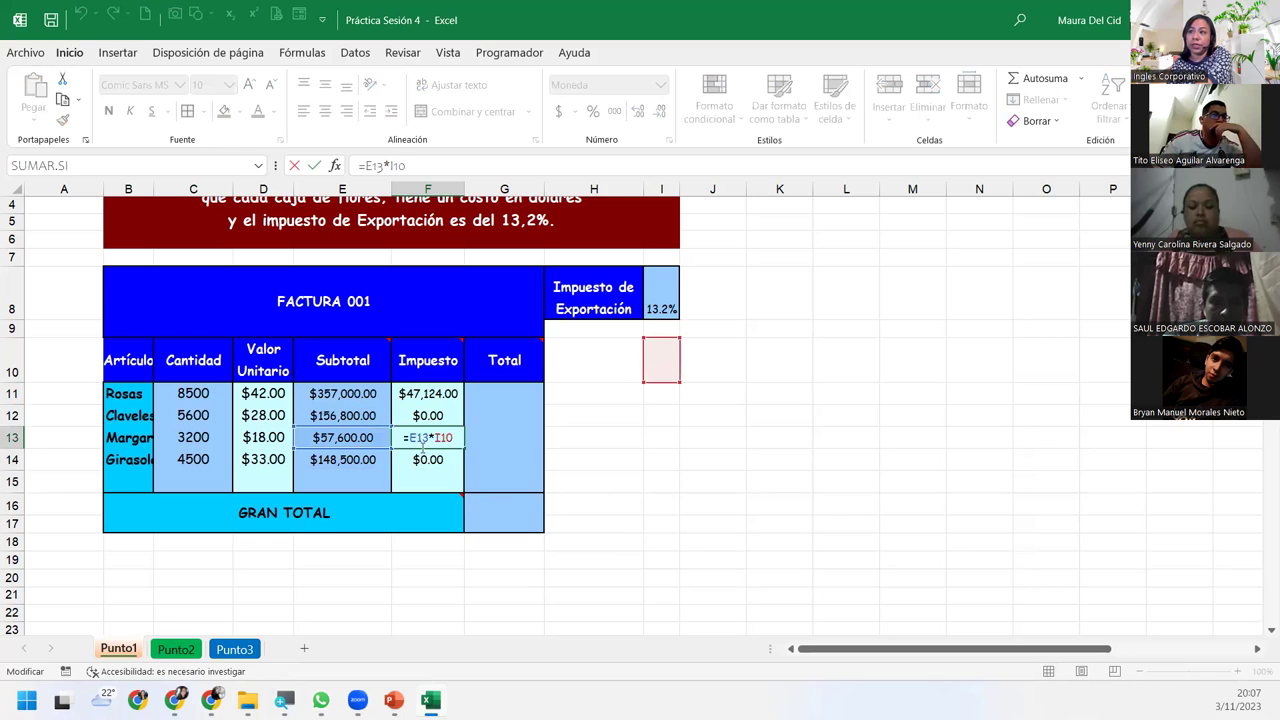
key(Return)
double_click(427, 458)
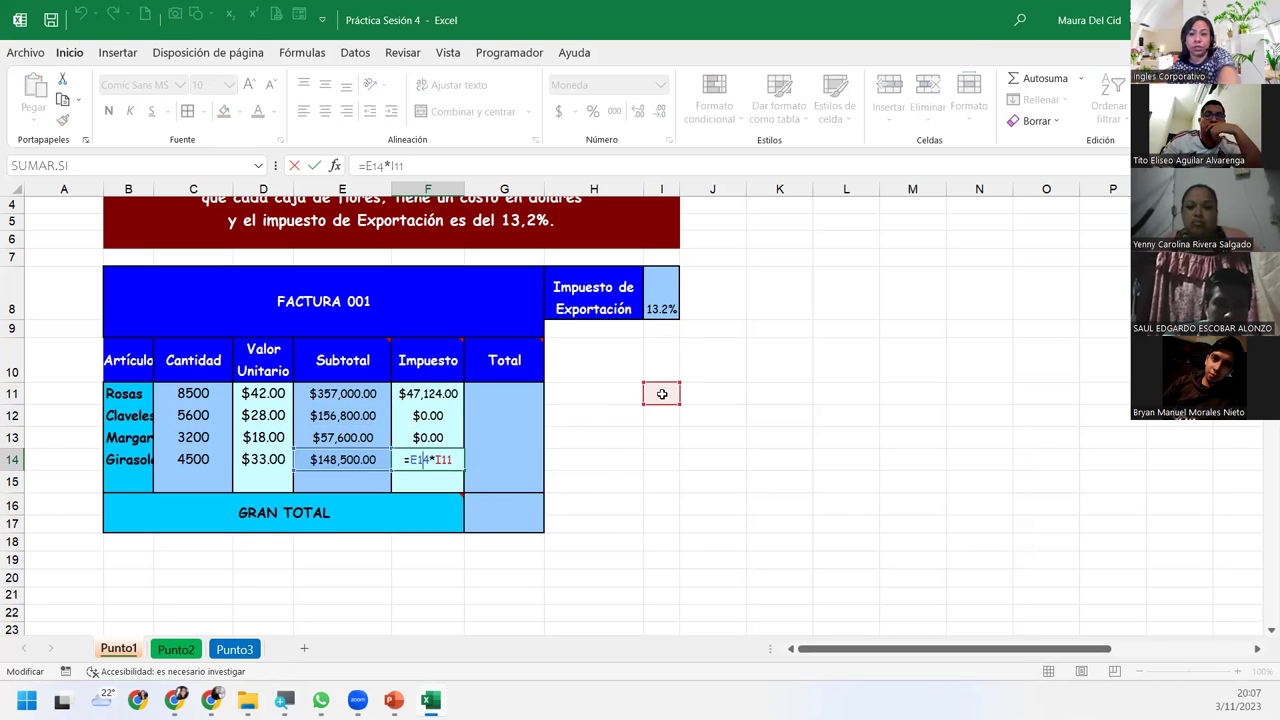
key(Escape)
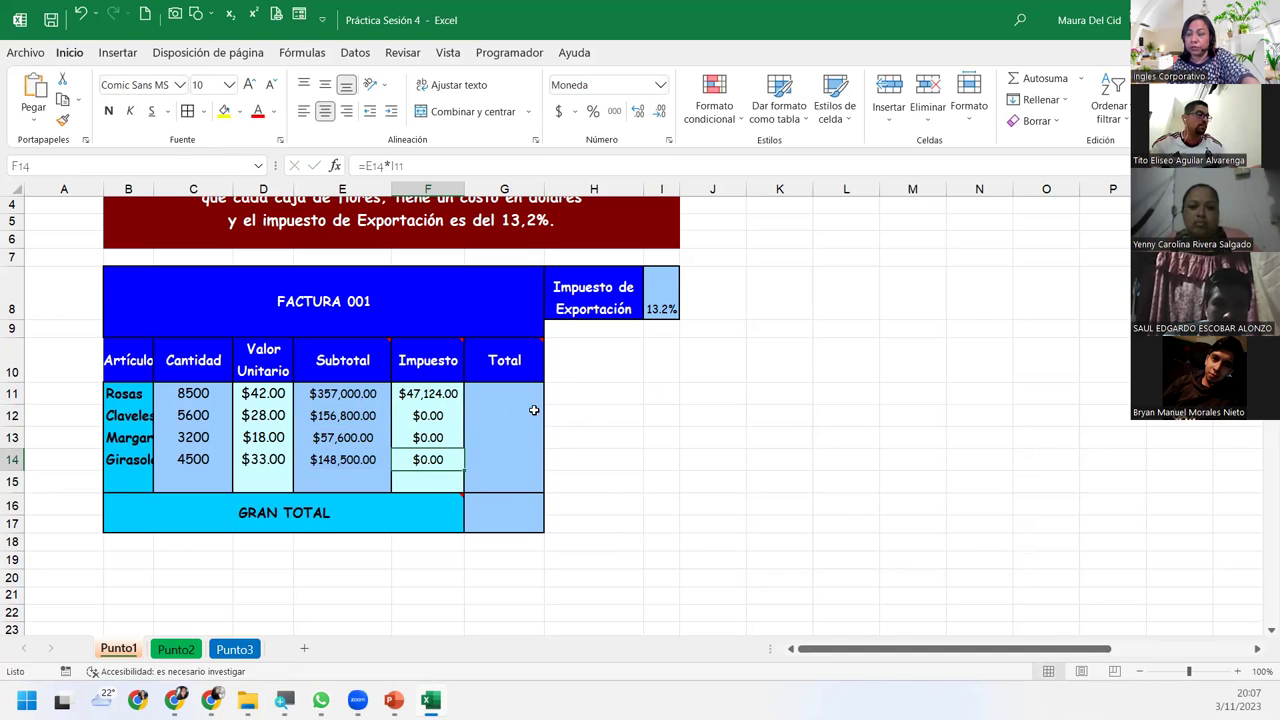
key(Up)
drag(455, 416, 440, 459)
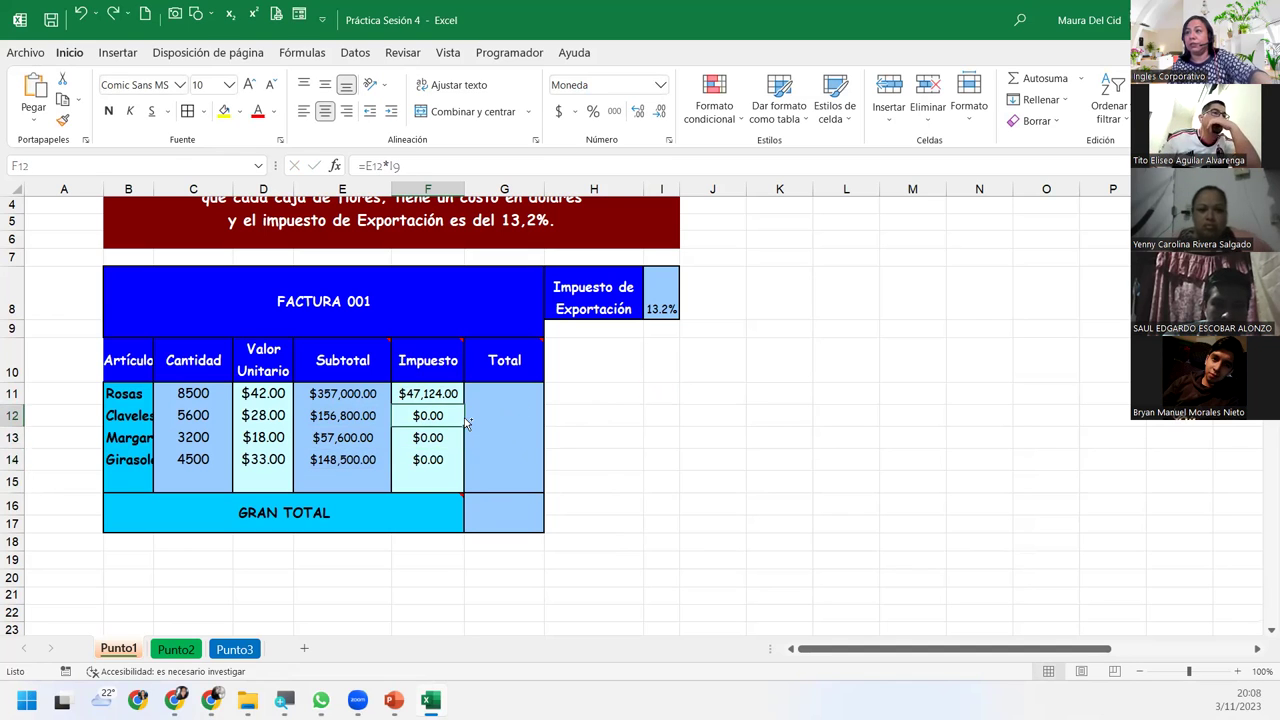
key(Delete)
- Change F11 to =E11*$I$8 and fill it down to F14 without formatting
double_click(443, 394)
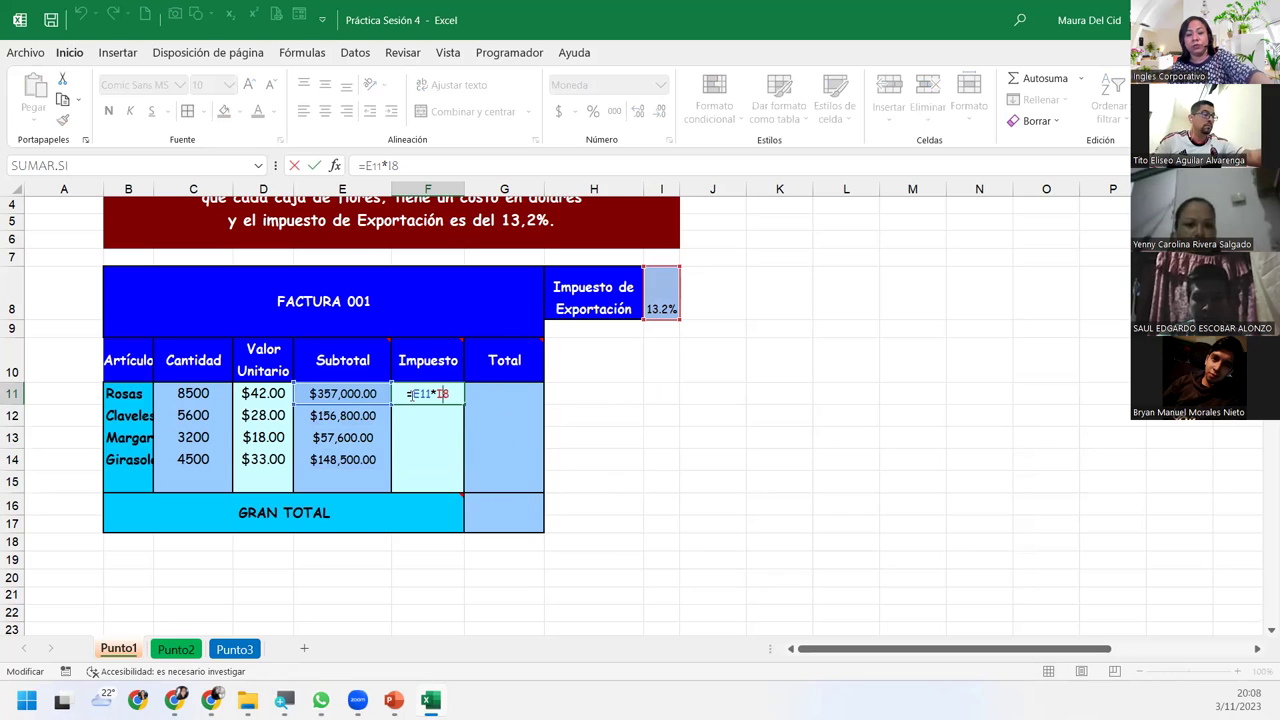
key(F4)
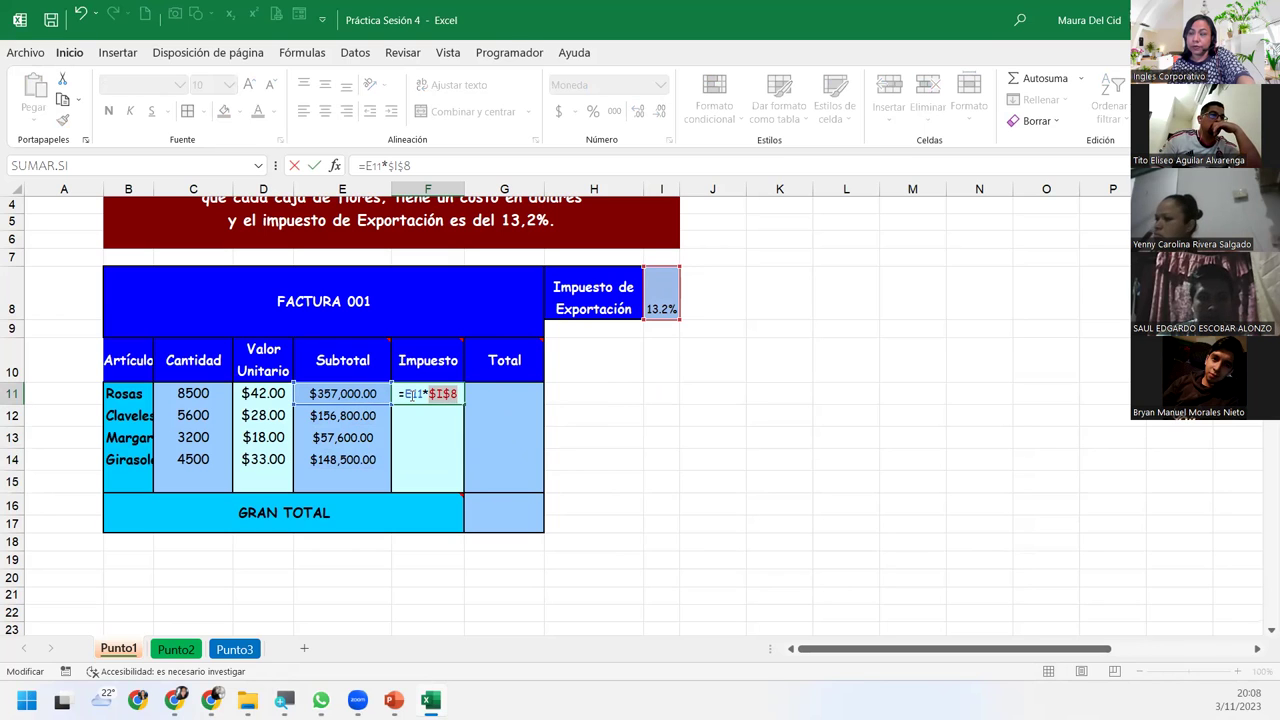
key(Return)
click(455, 400)
drag(462, 403, 466, 468)
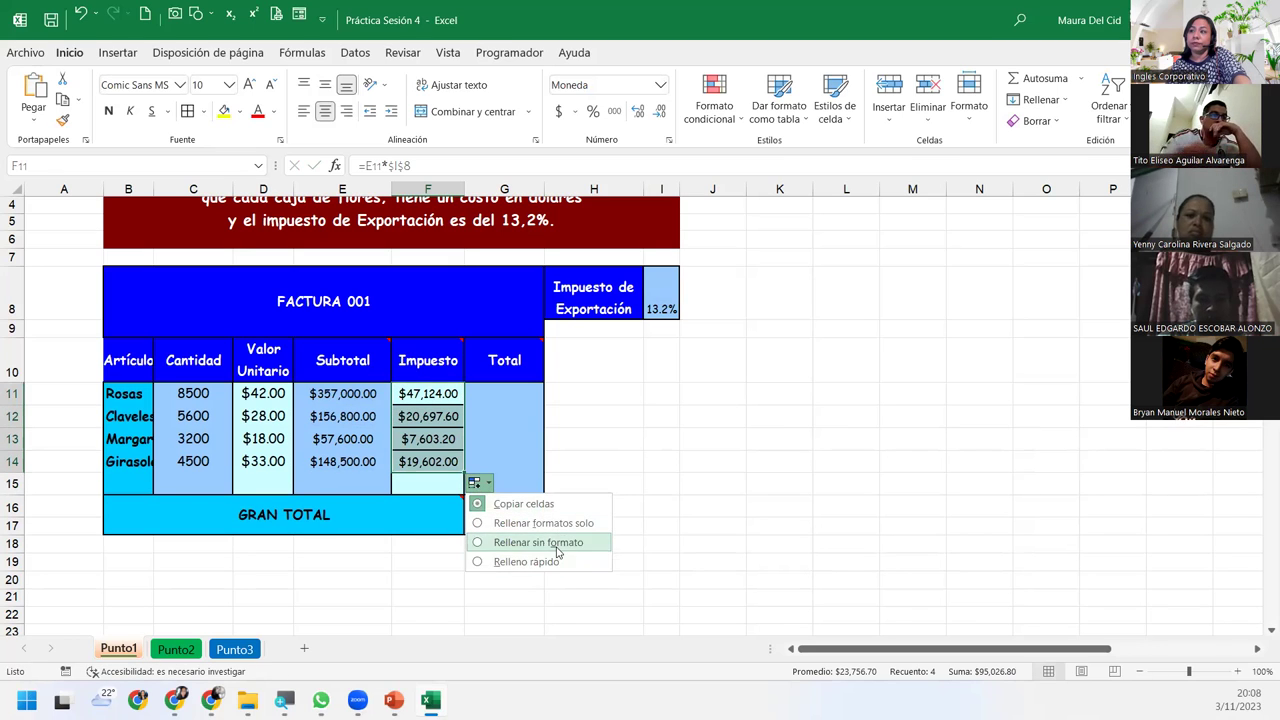
click(540, 542)
click(408, 415)
- Verify the tax formulas in F11 through F14 reference $I$8
click(412, 400)
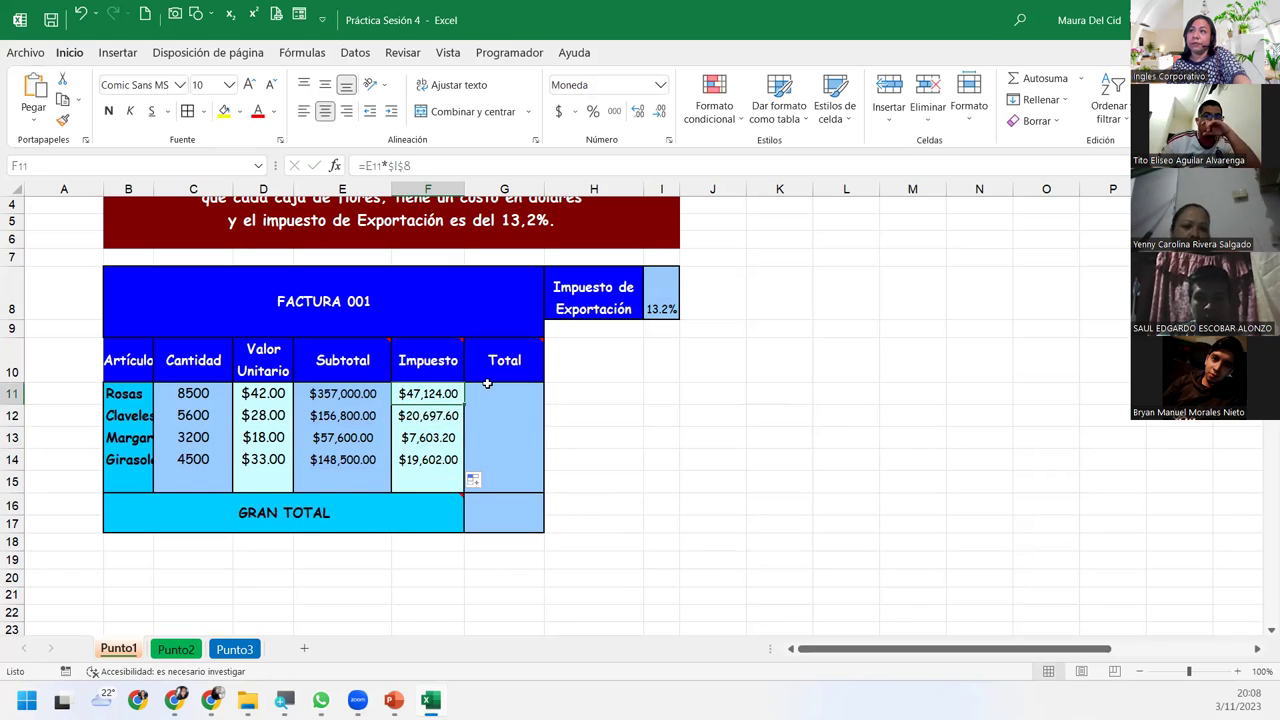
click(456, 420)
double_click(453, 420)
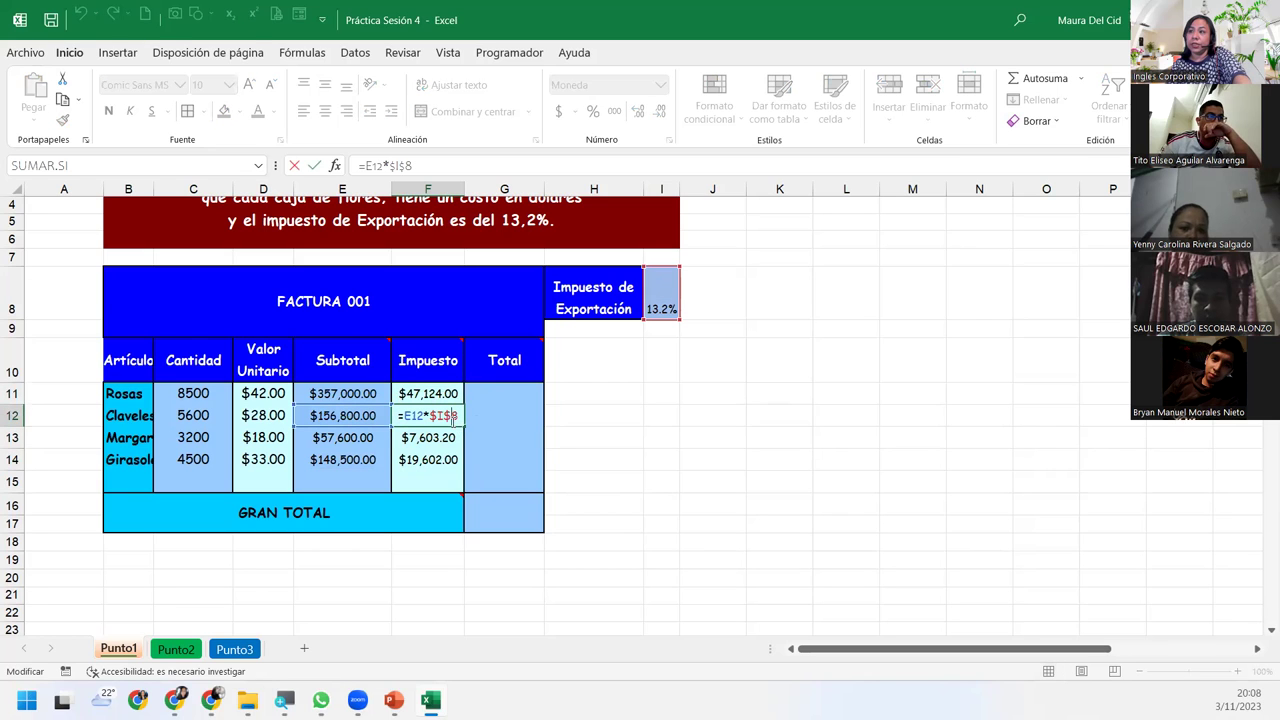
key(Return)
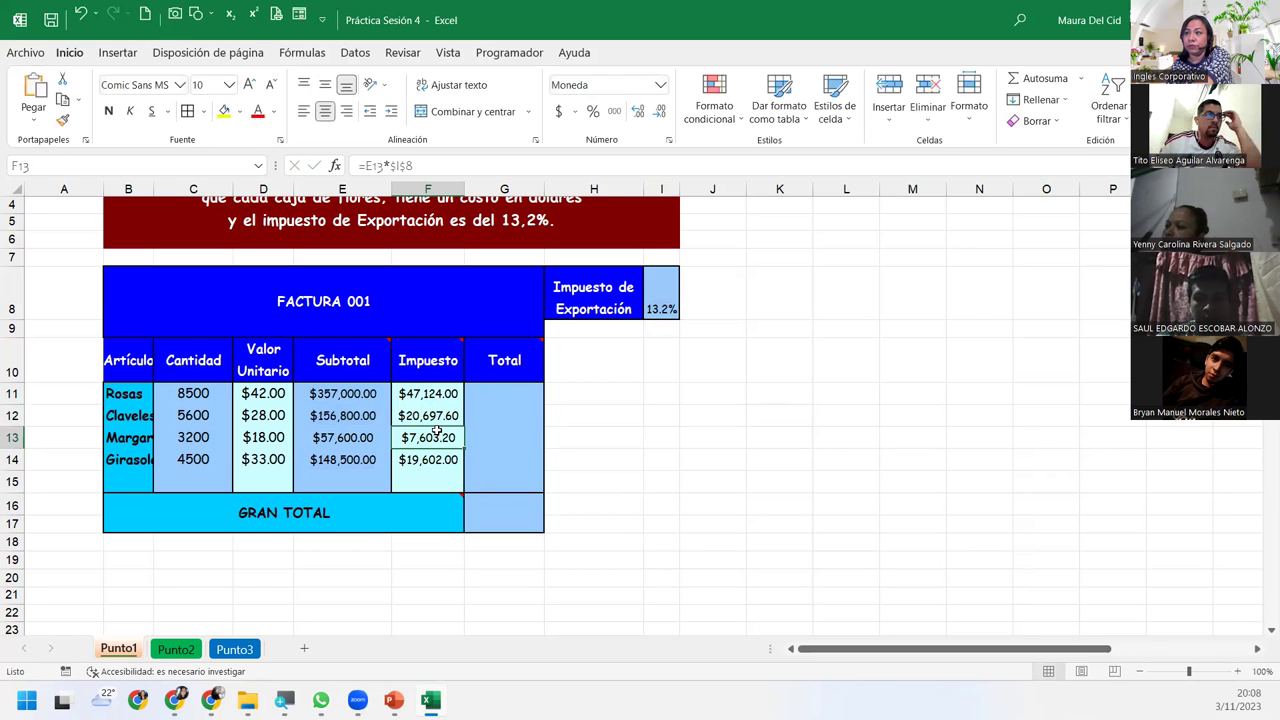
double_click(437, 437)
key(Return)
double_click(405, 462)
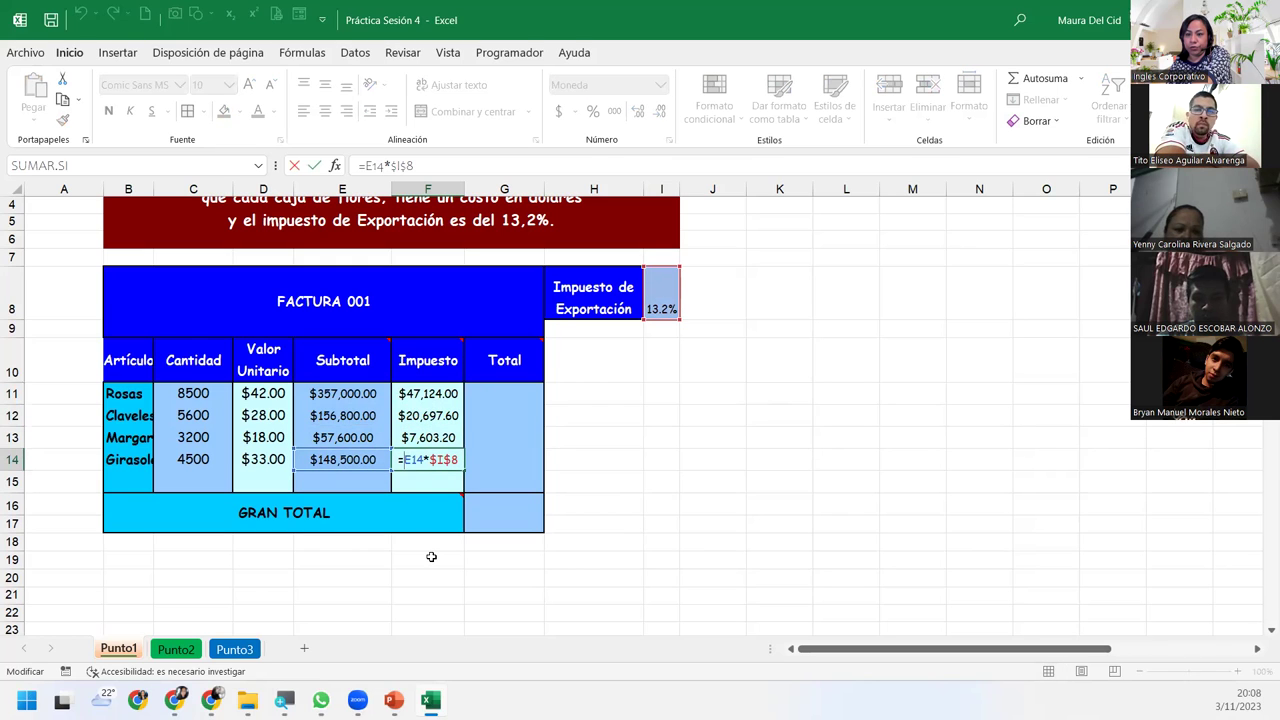
key(Return)
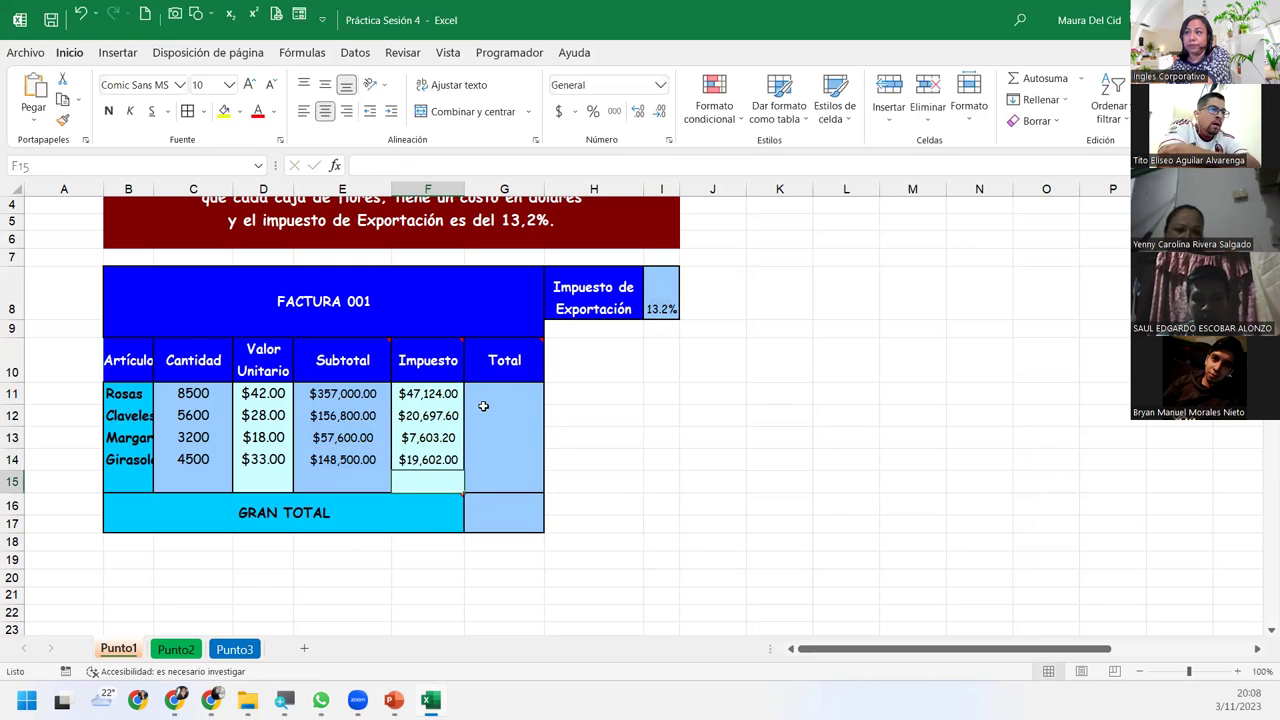
- Review F11's formula, highlighting the relative E11 and absolute $I$8 references
click(488, 401)
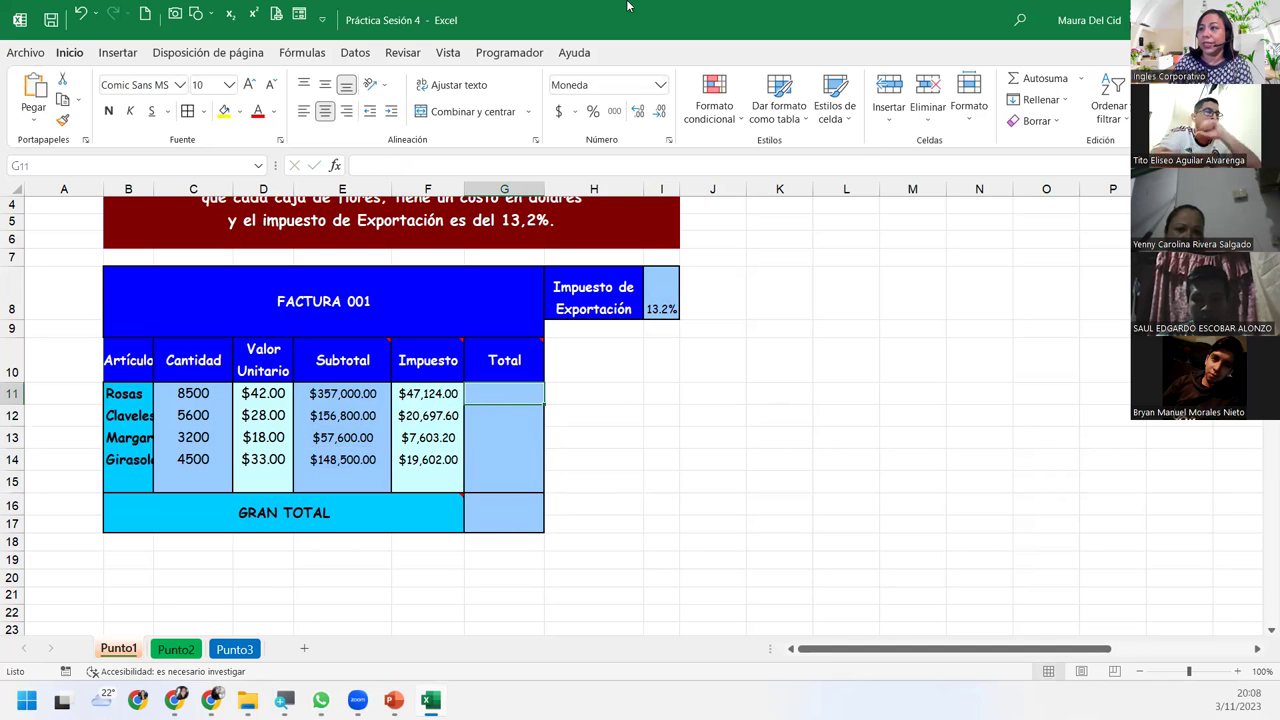
click(449, 396)
key(Down)
key(Down)
key(Down)
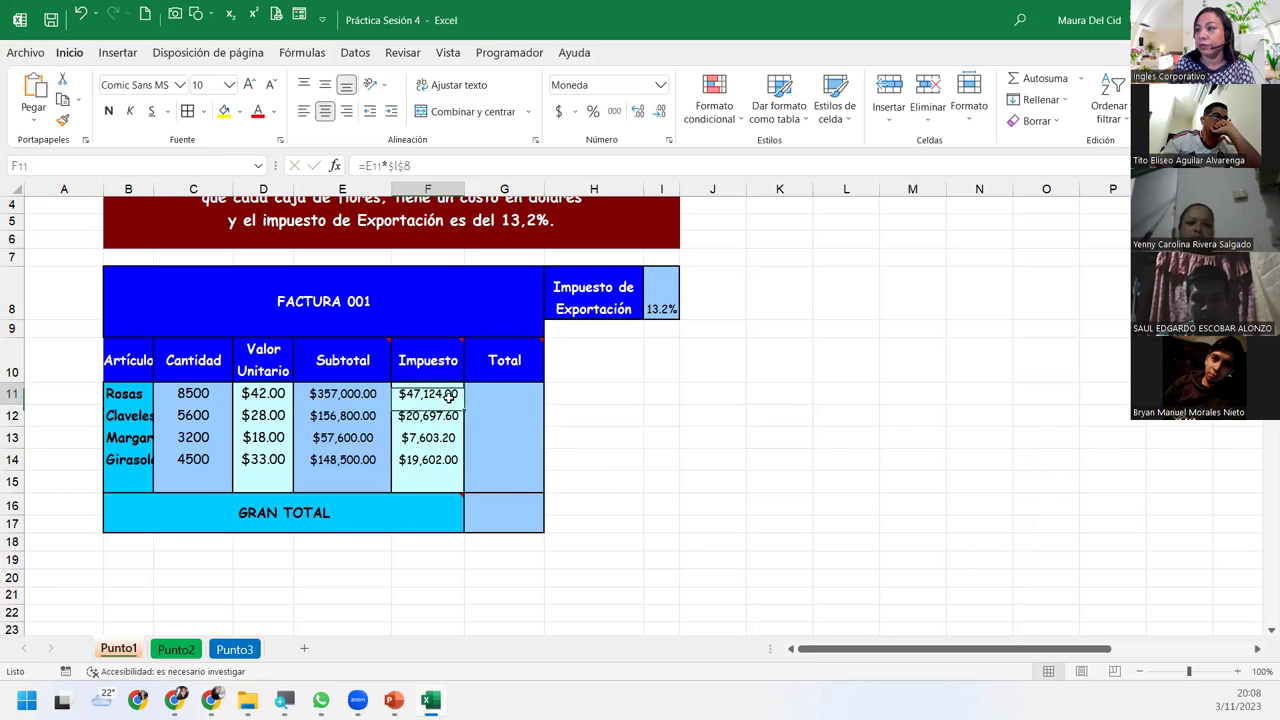
double_click(440, 395)
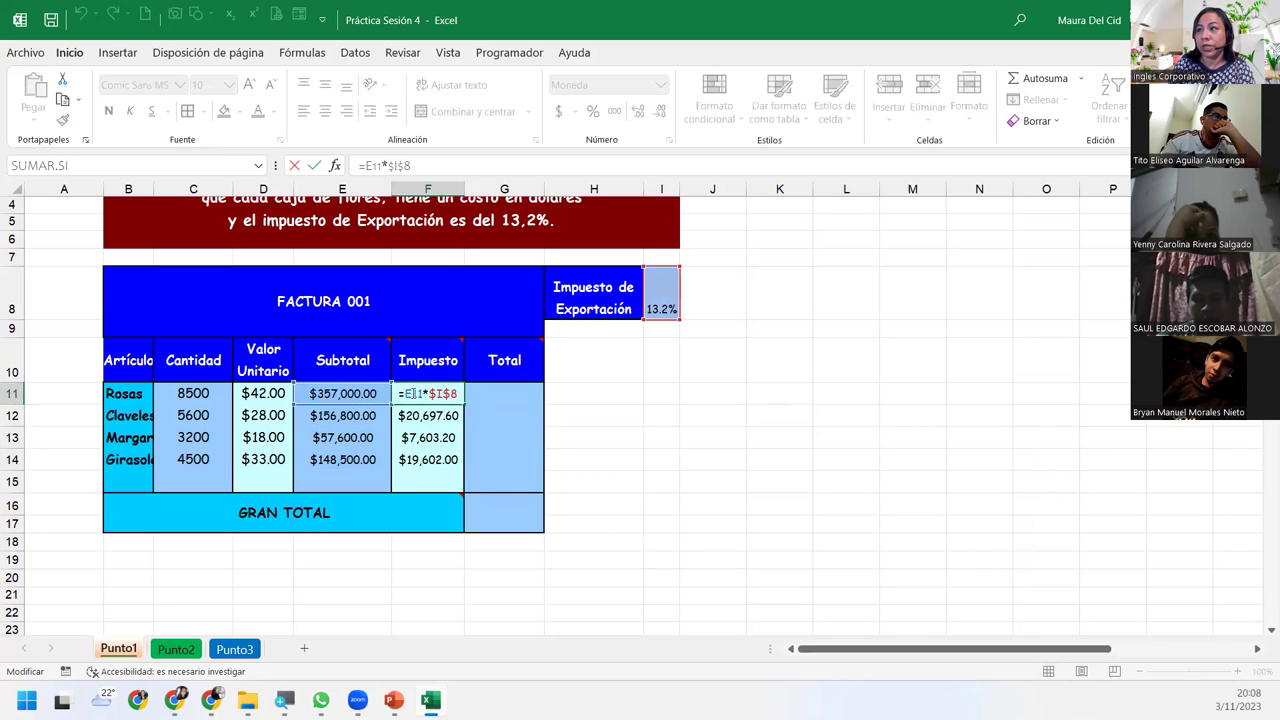
drag(404, 394, 424, 394)
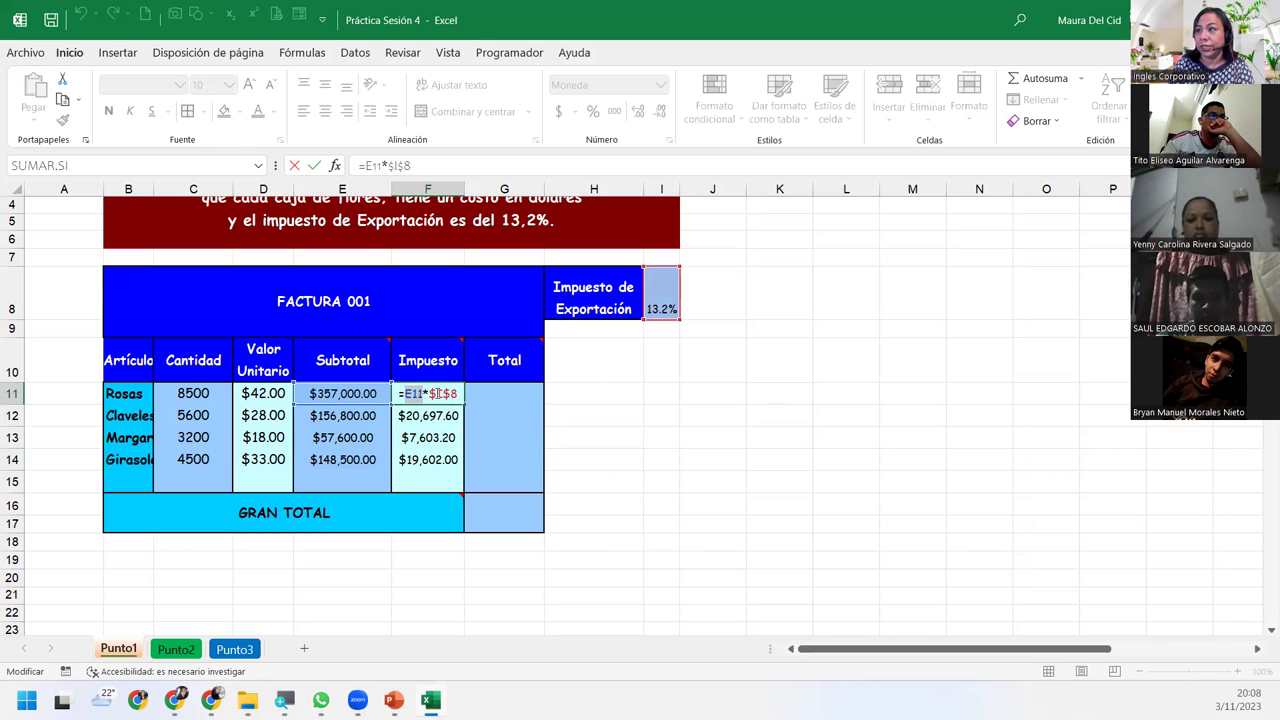
drag(428, 394, 458, 394)
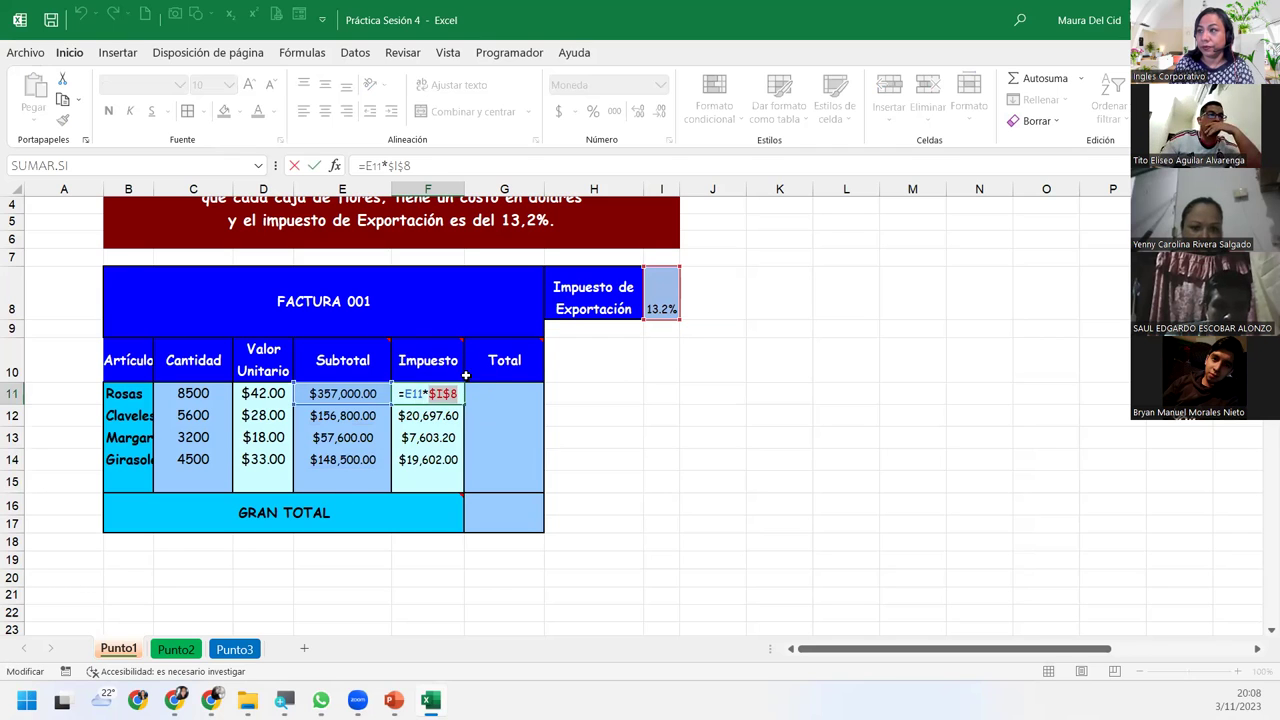
click(461, 392)
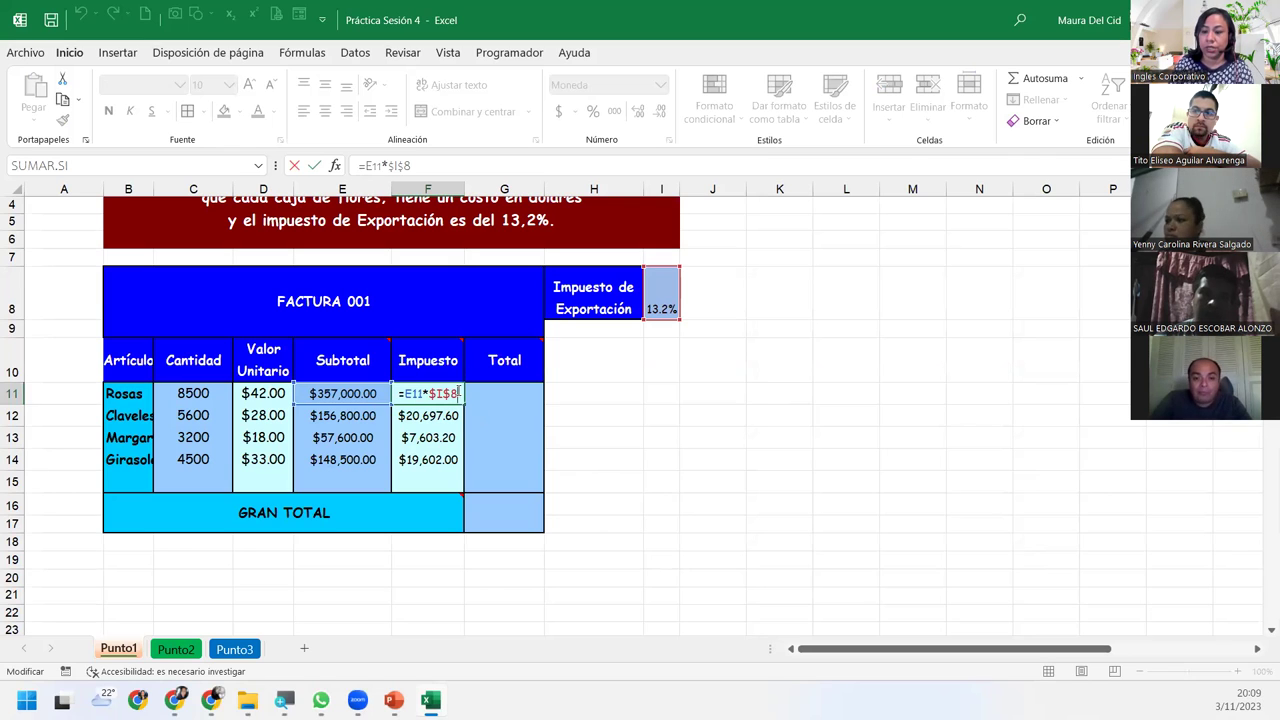
key(Return)
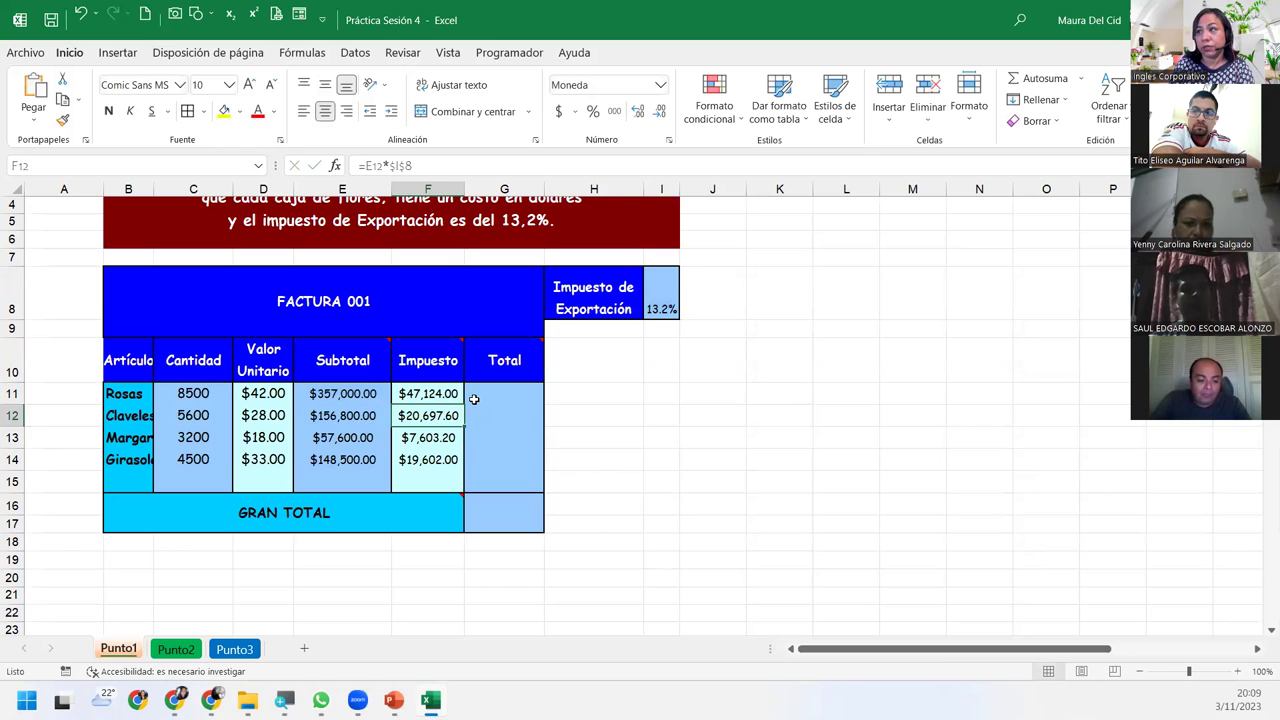
- Enter =E11+F11 in G11 for the Rosas total
click(480, 399)
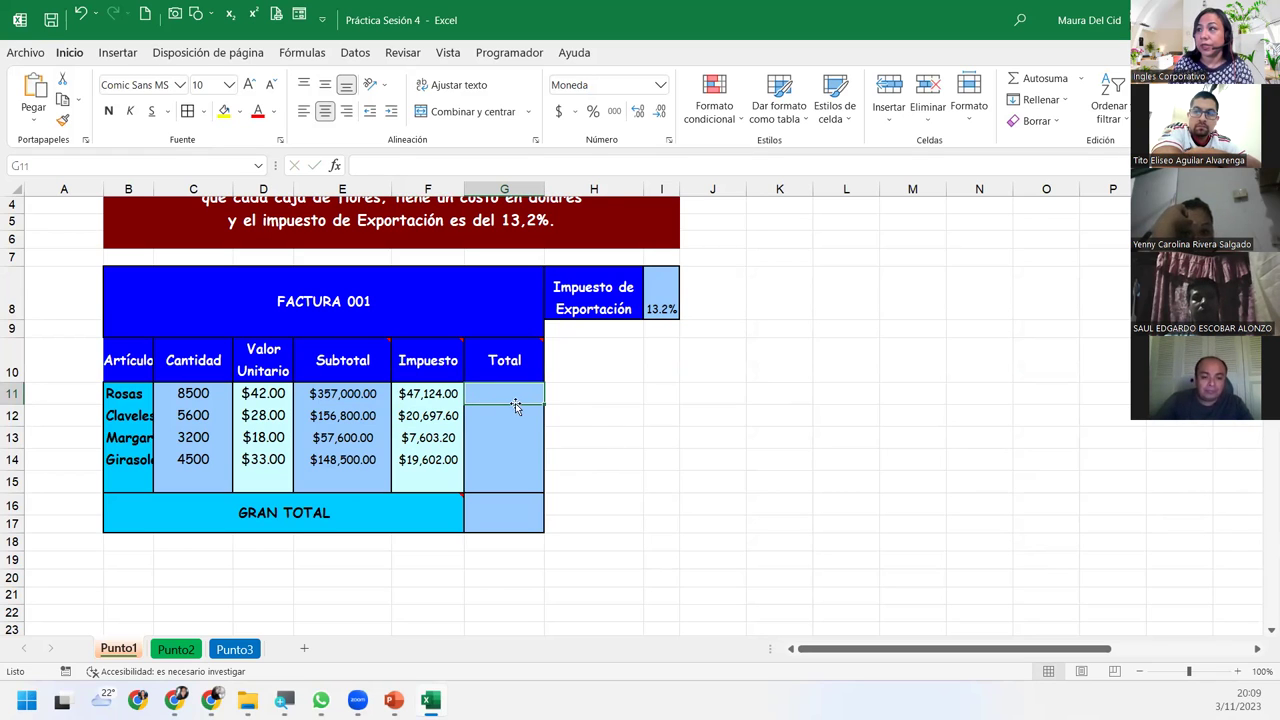
mouse_move(518, 355)
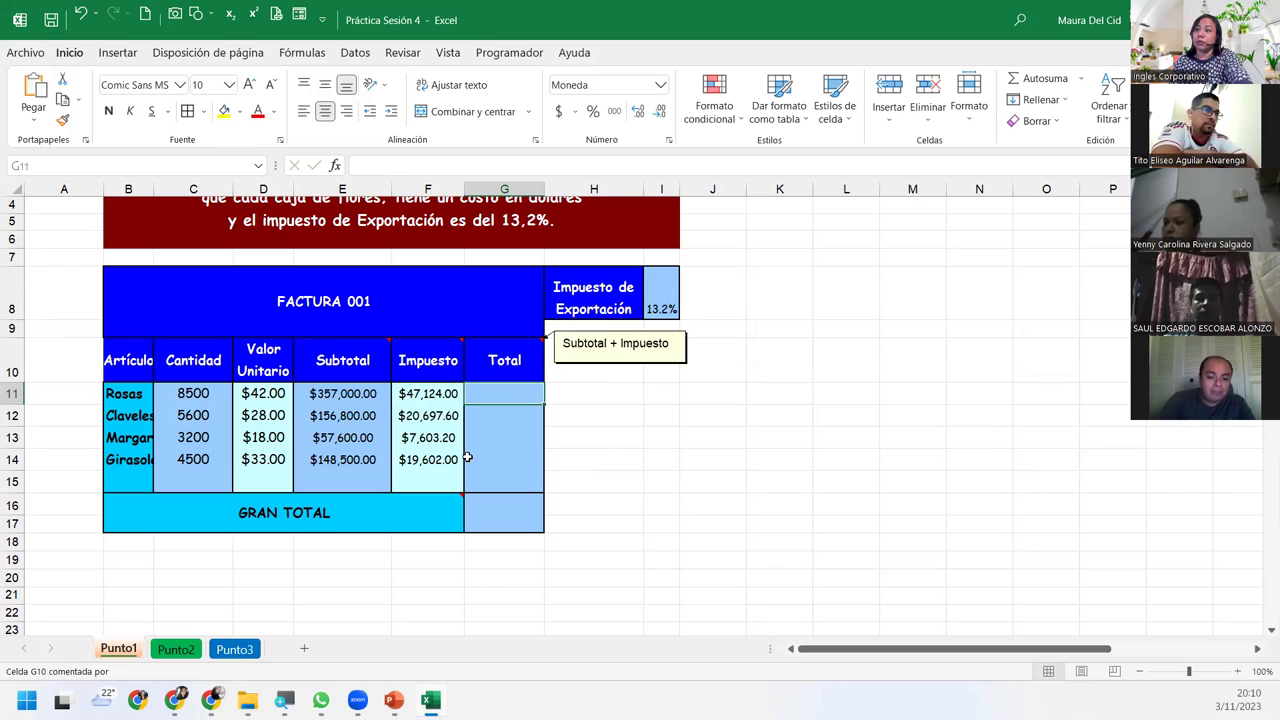
text(=)
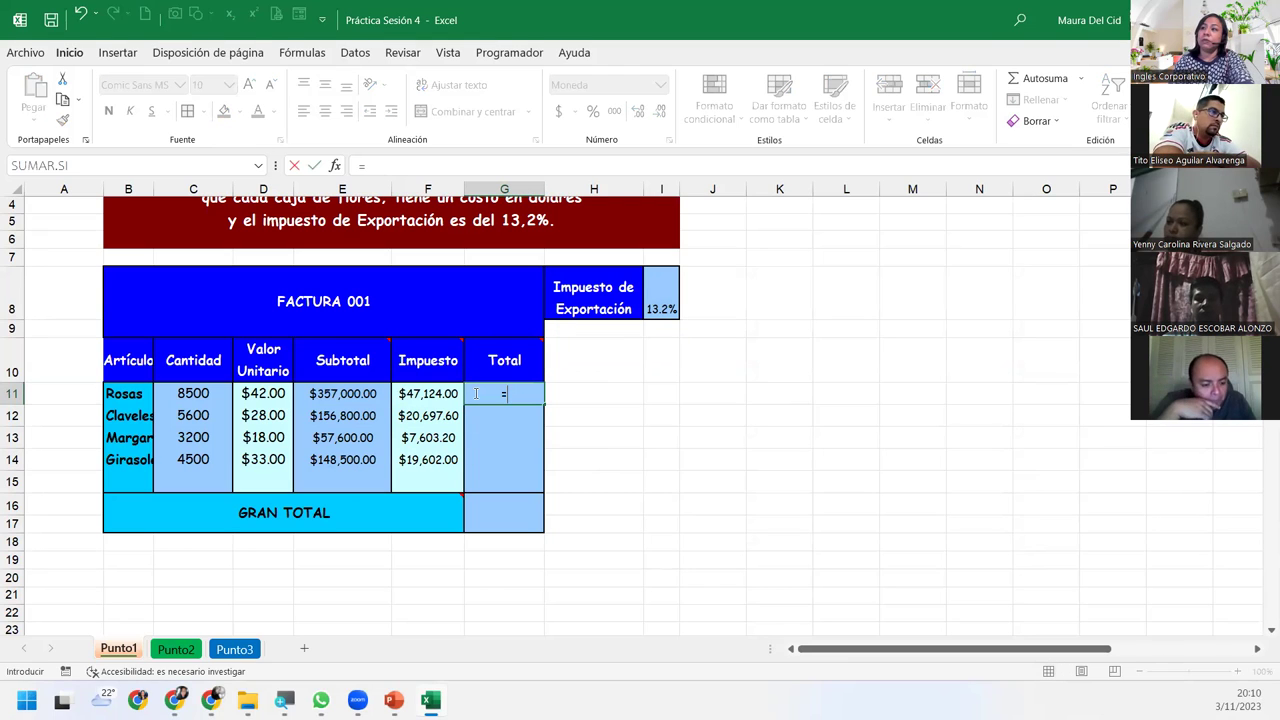
click(354, 393)
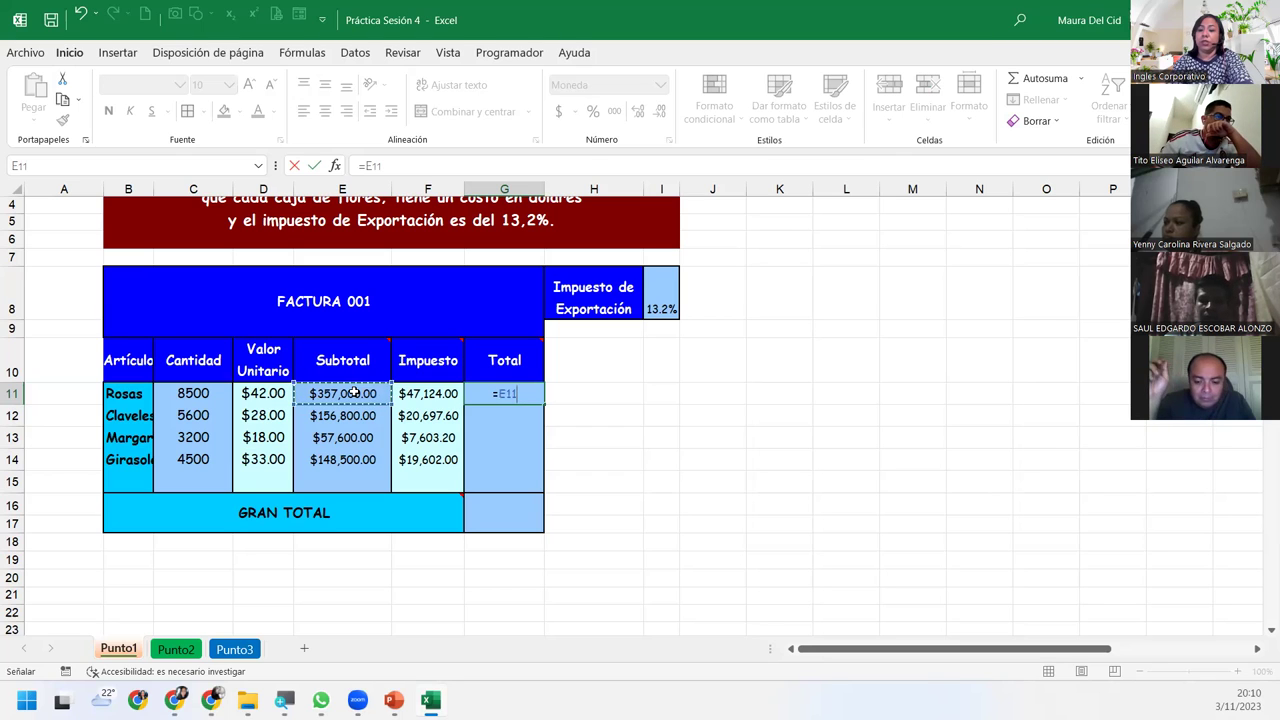
text(+)
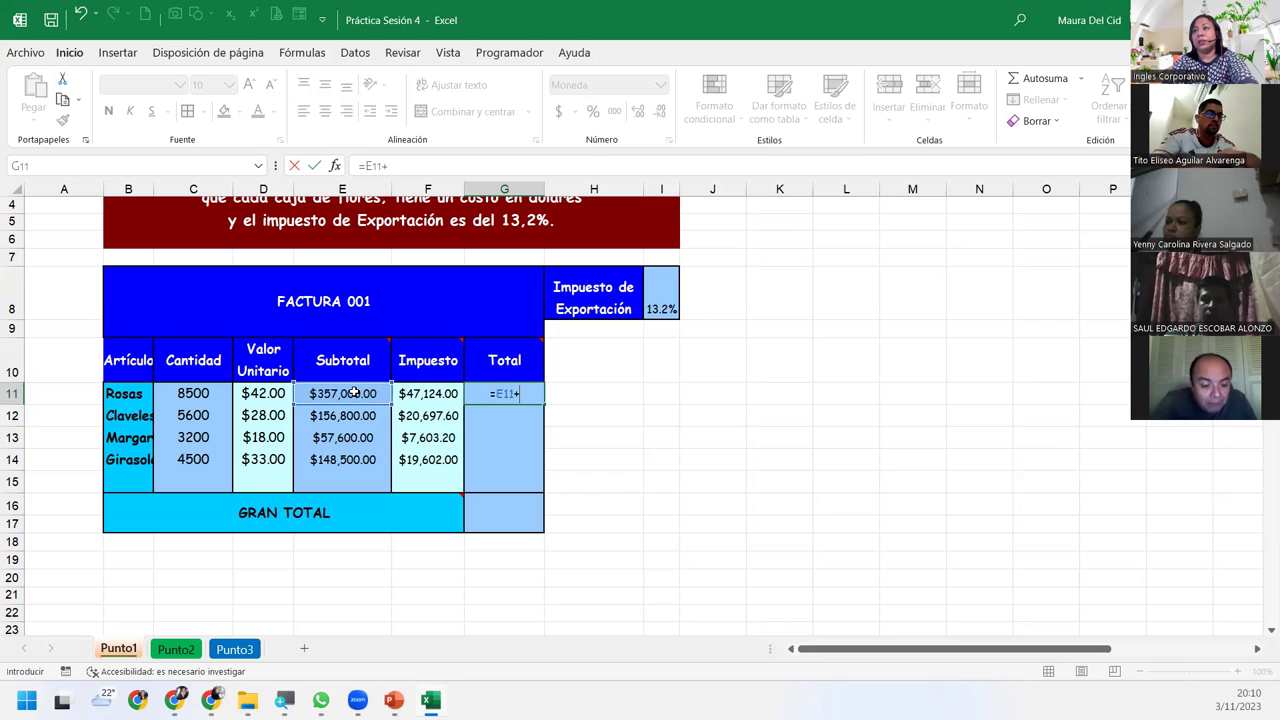
text(f11)
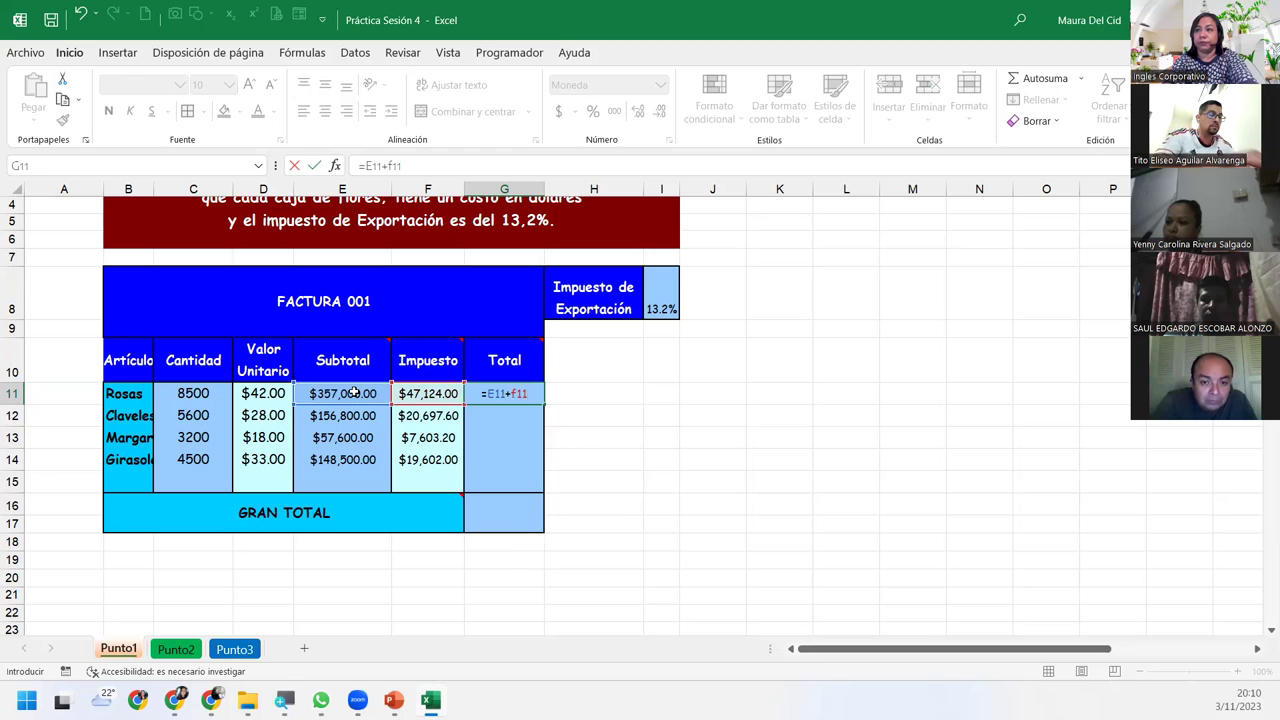
key(BackSpace)
key(BackSpace)
key(BackSpace)
click(410, 393)
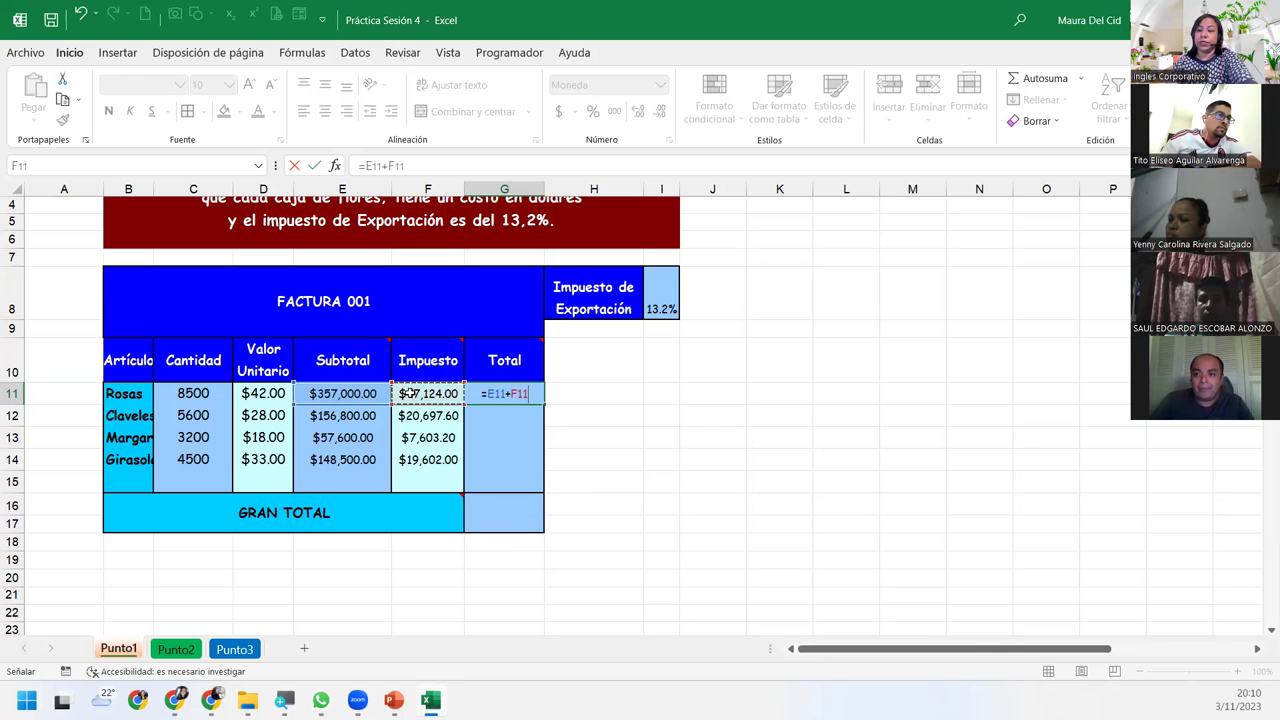
key(Return)
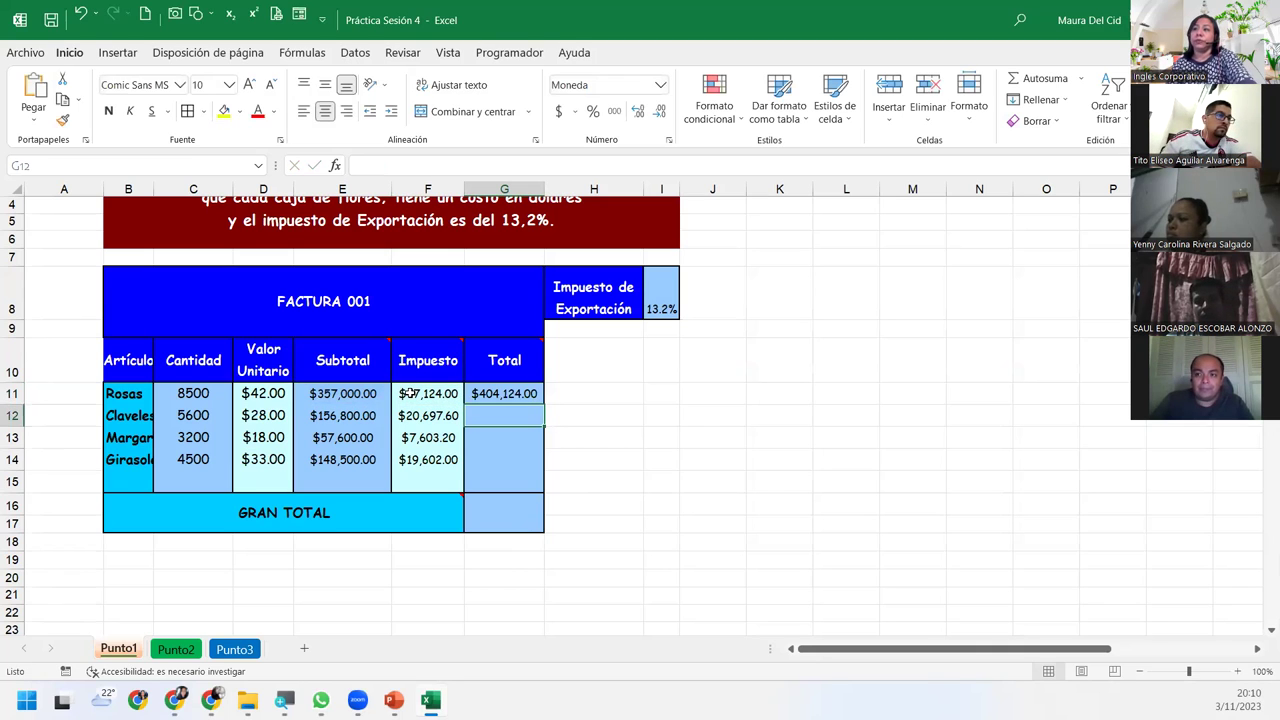
- Fill G11's total formula down to G14 without formatting
click(488, 392)
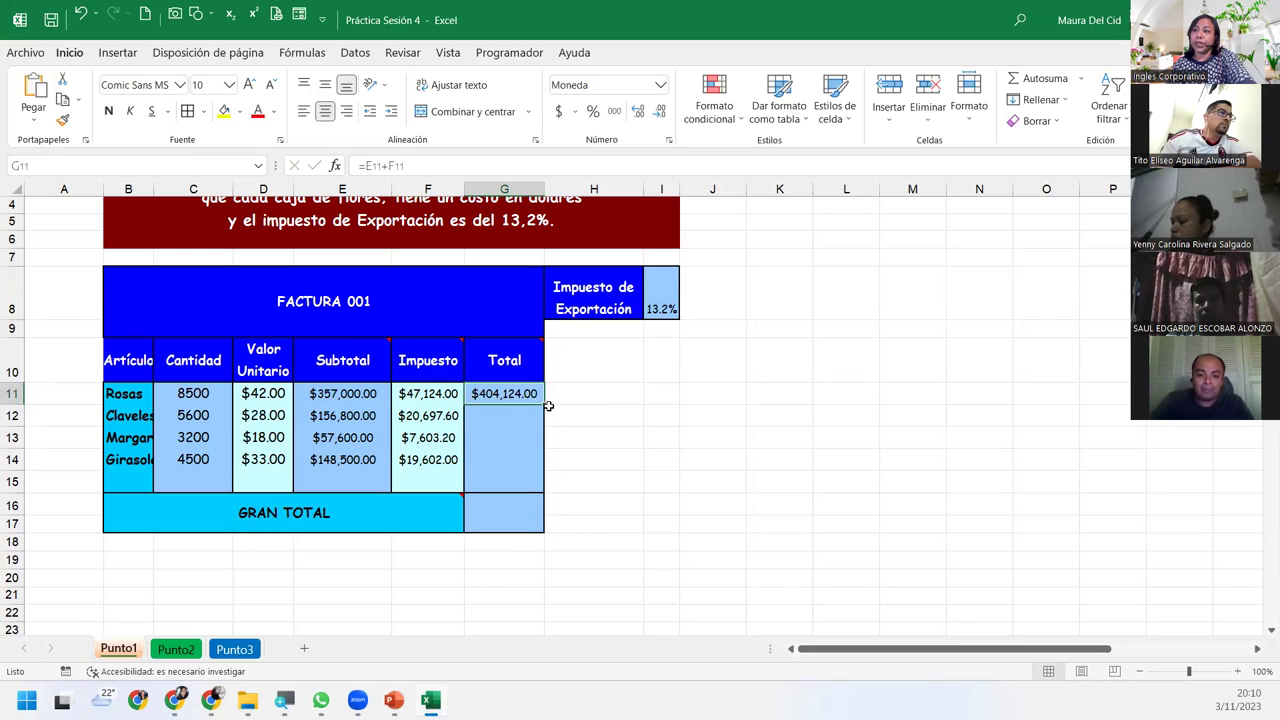
double_click(532, 396)
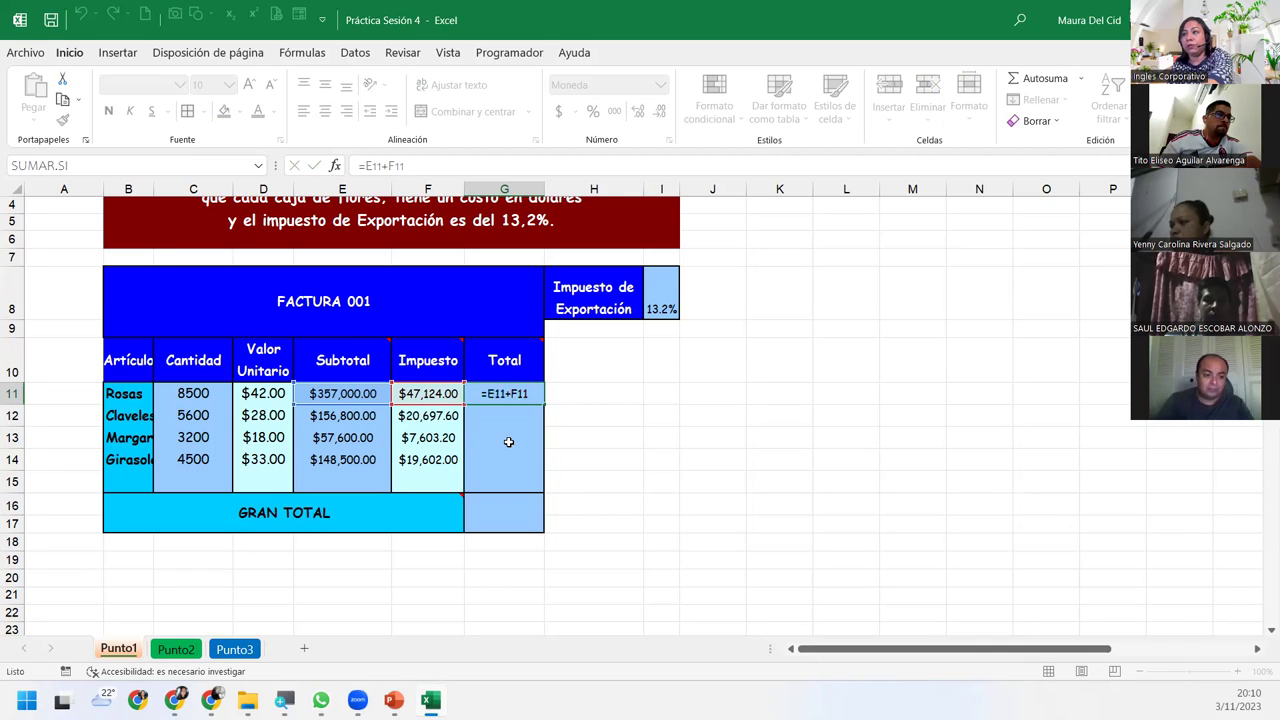
key(Return)
click(523, 385)
drag(548, 404, 548, 470)
click(556, 482)
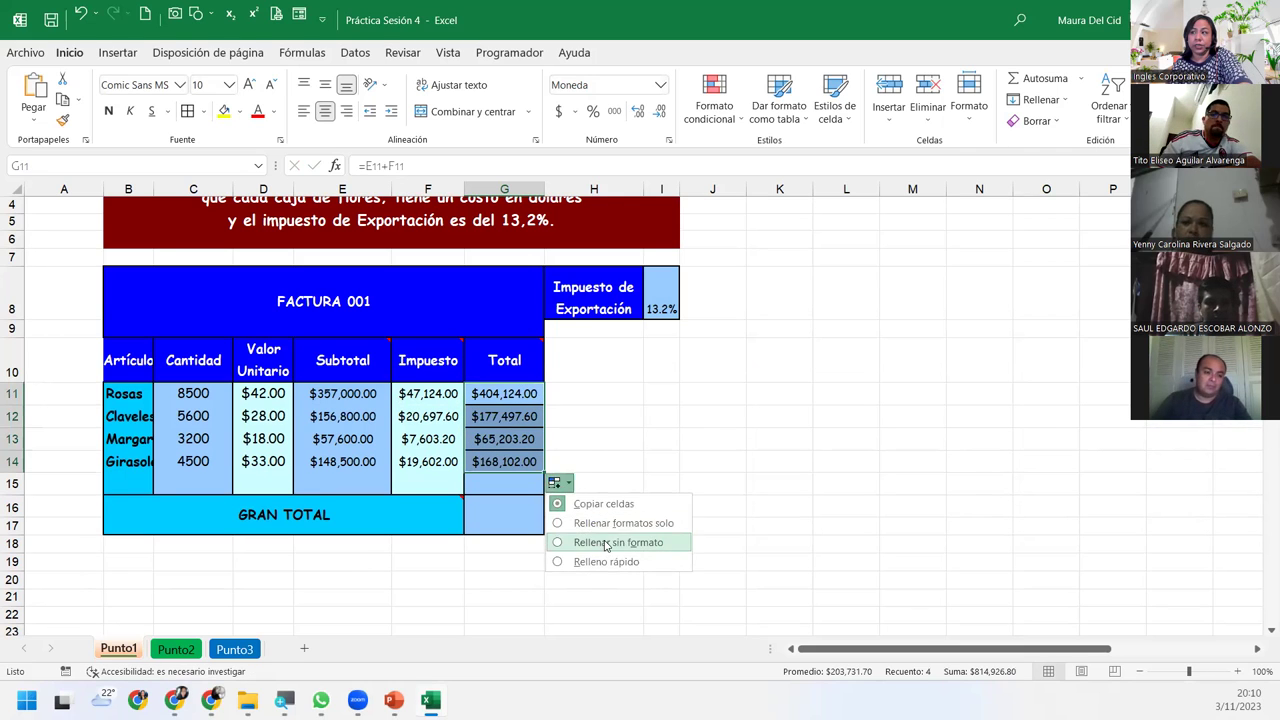
click(605, 542)
- Review the Total formulas from G14 back up to G11
double_click(519, 461)
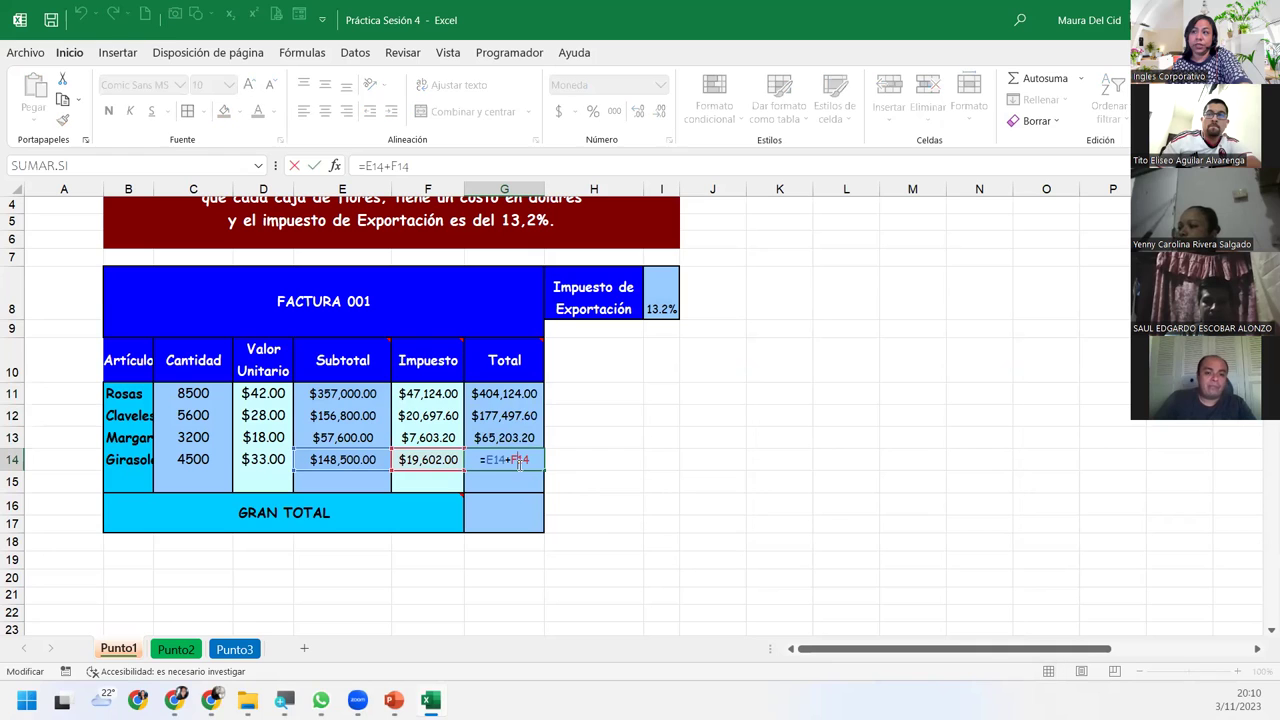
key(Return)
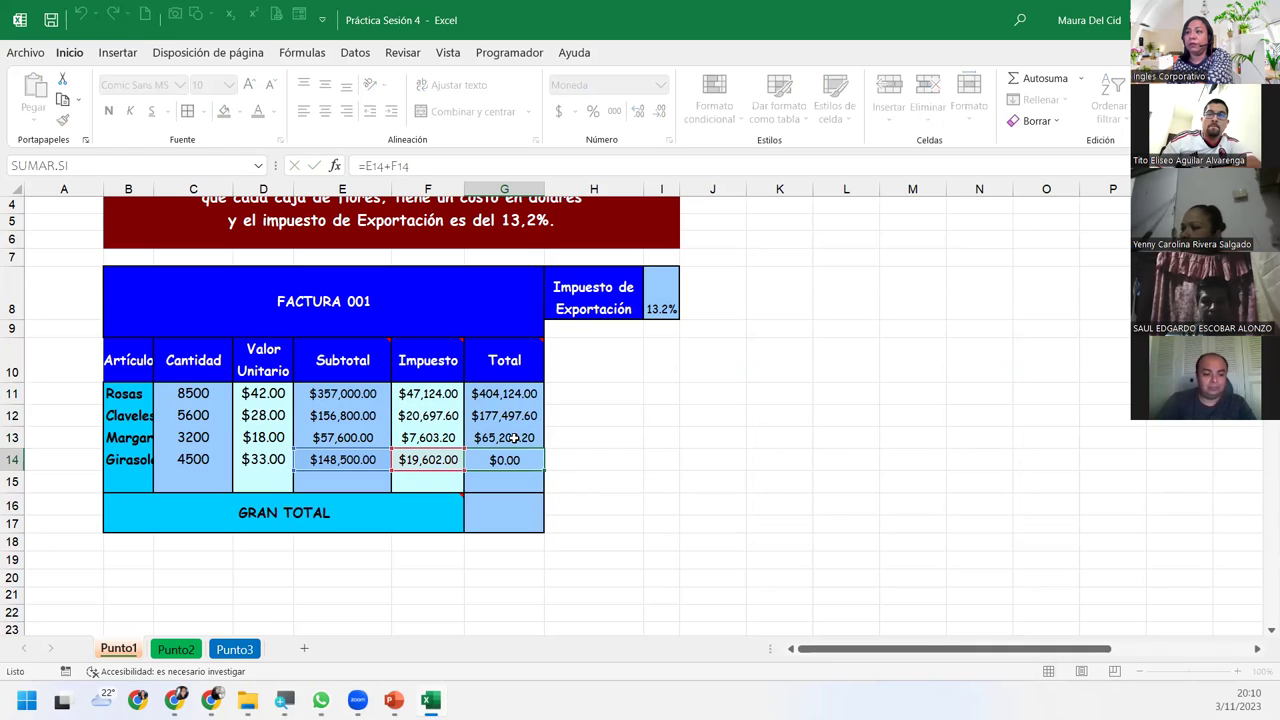
key(Up)
key(Up)
key(F2)
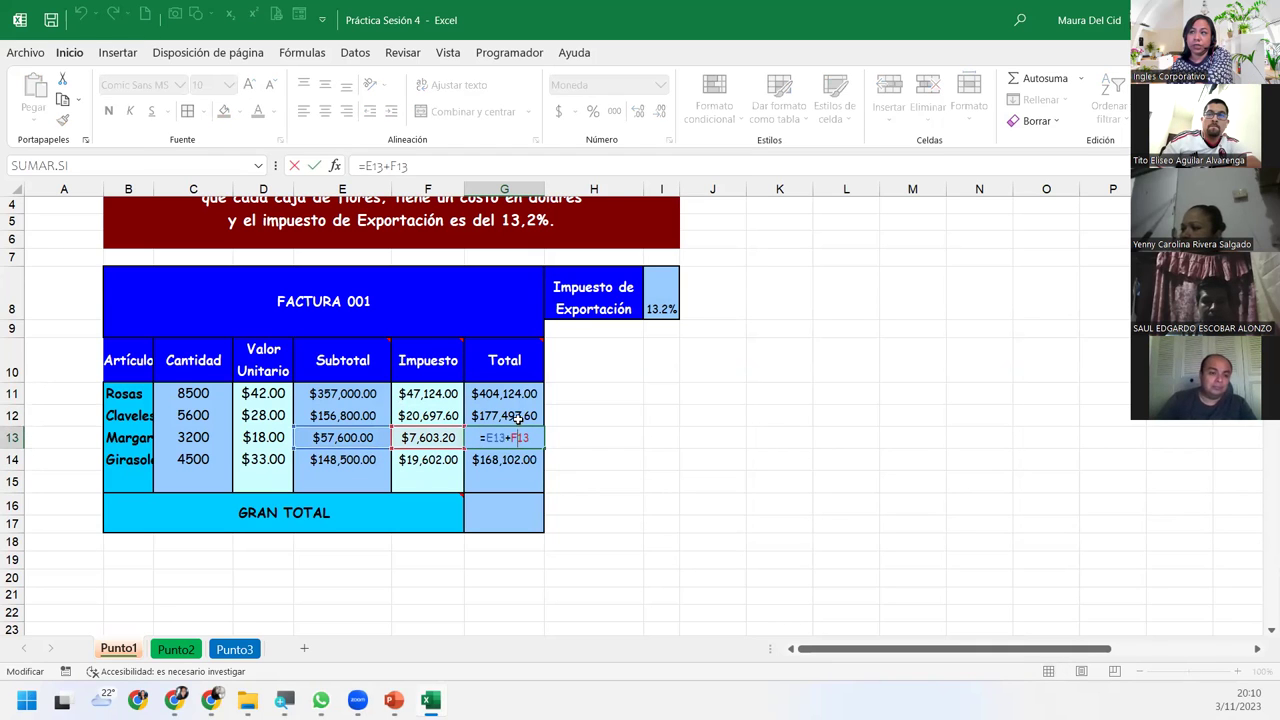
key(Return)
key(Up)
key(Up)
key(F2)
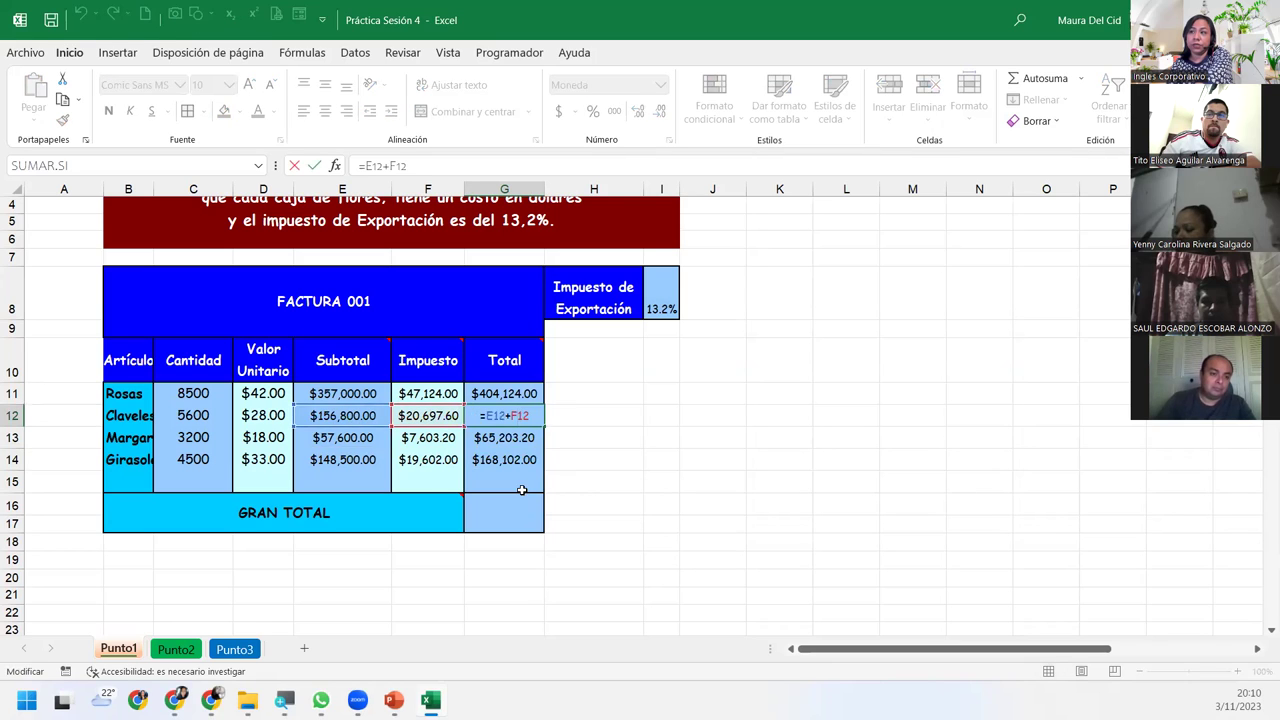
key(Return)
key(Up)
key(Up)
key(F2)
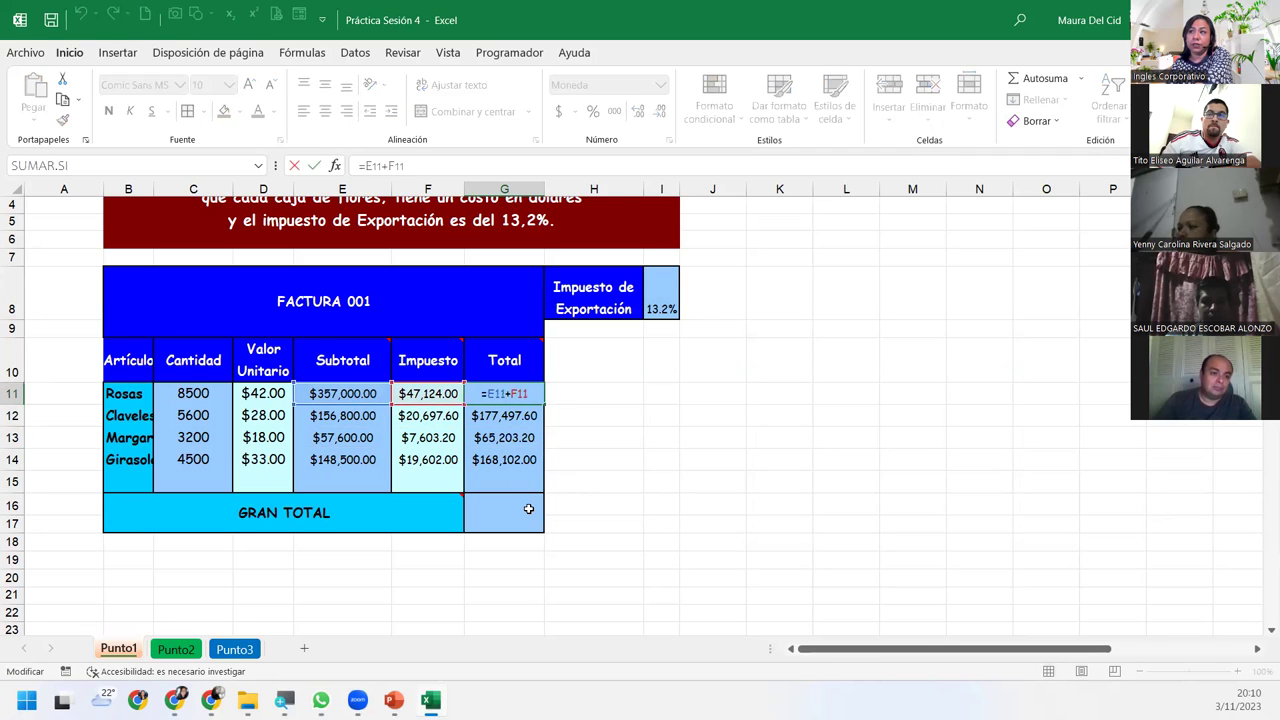
key(Return)
click(518, 510)
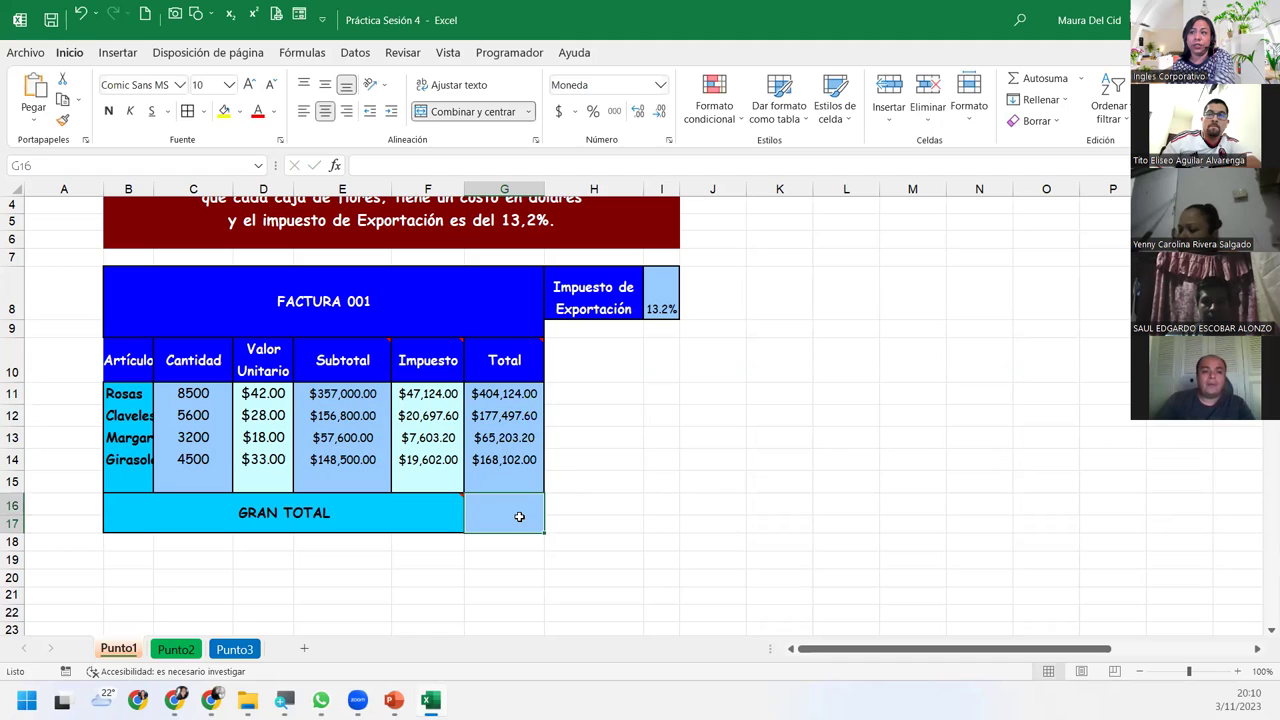
mouse_move(416, 508)
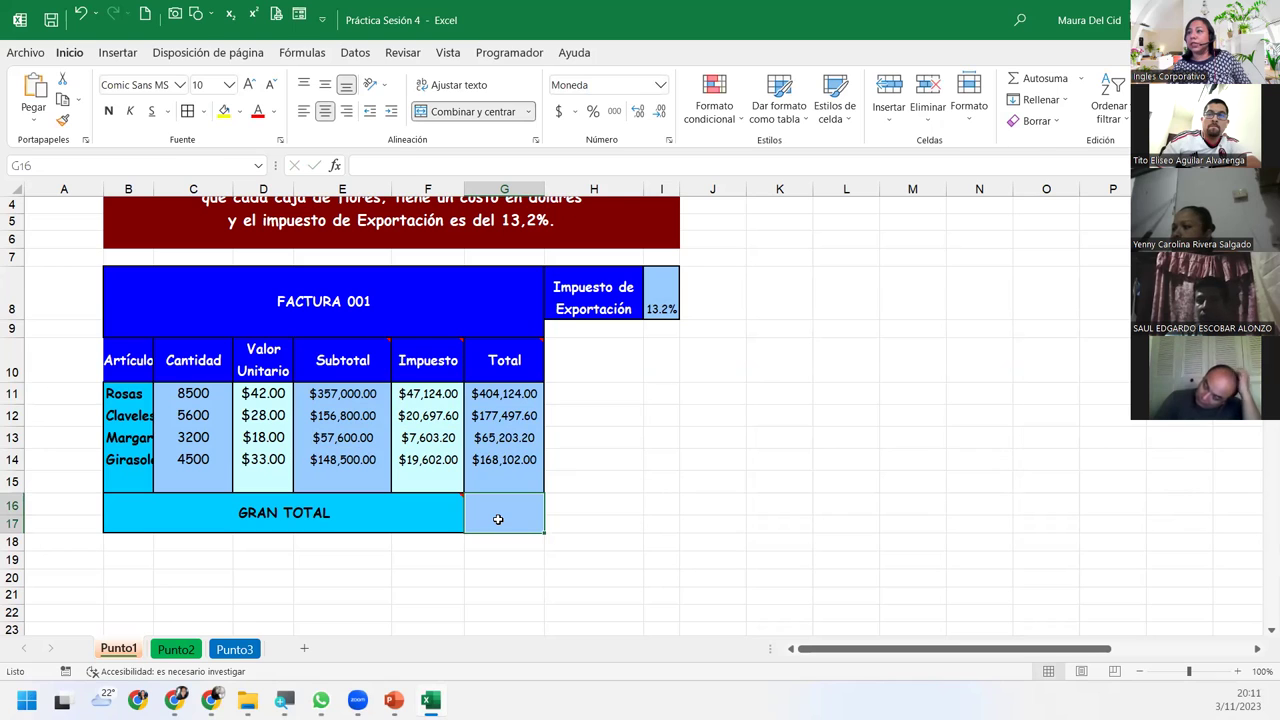
- AutoSum G11:G15 into GRAN TOTAL ($814,926.80) and spot-check E13, F12 and G12
click(1030, 78)
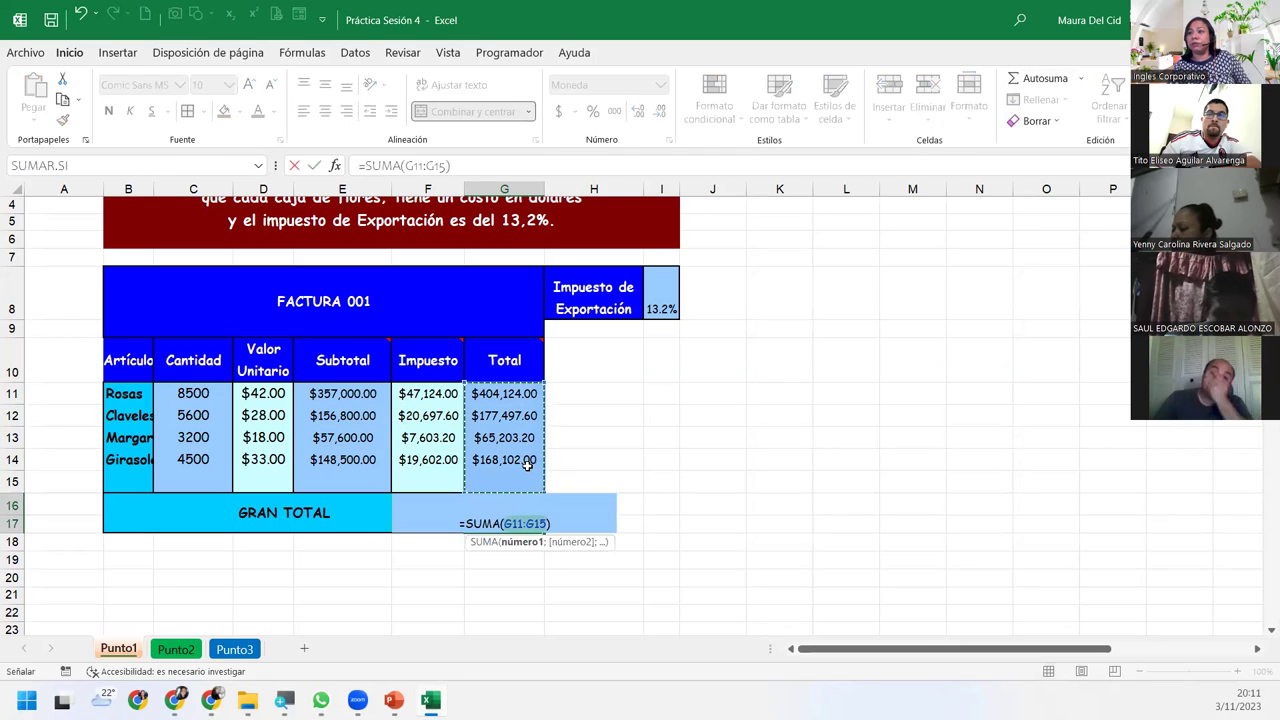
key(Return)
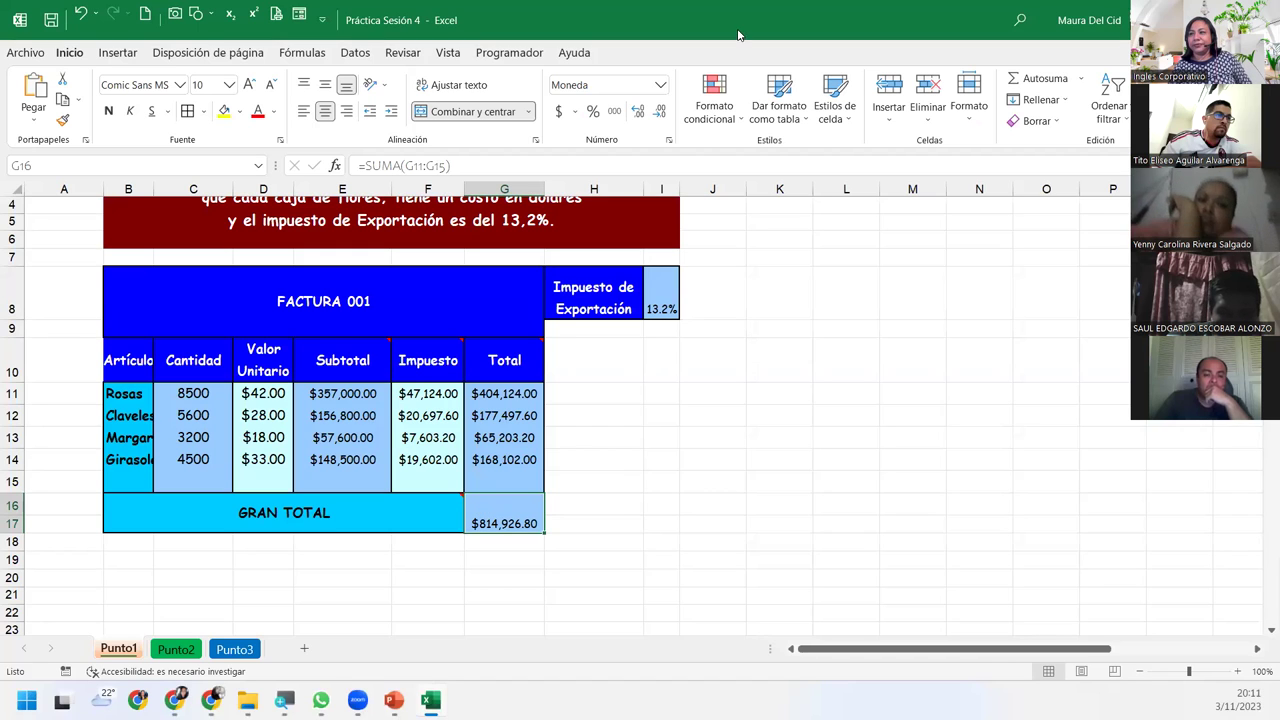
click(360, 438)
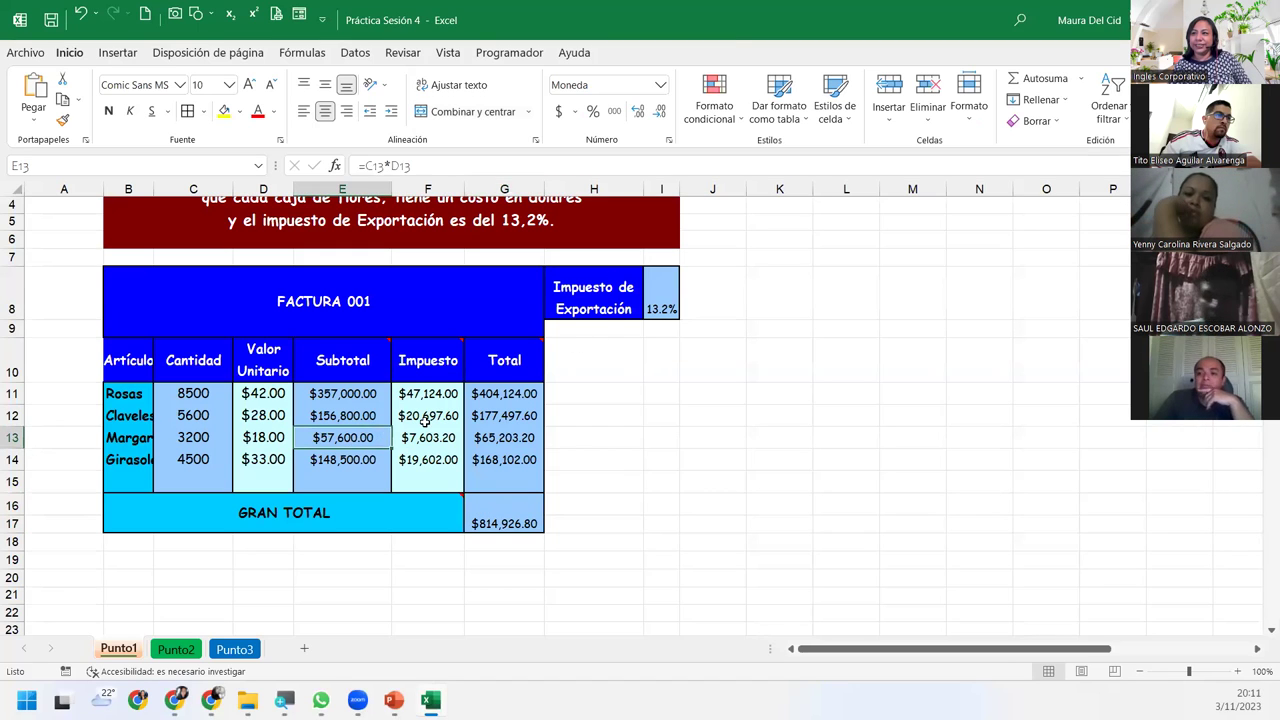
click(425, 420)
click(477, 420)
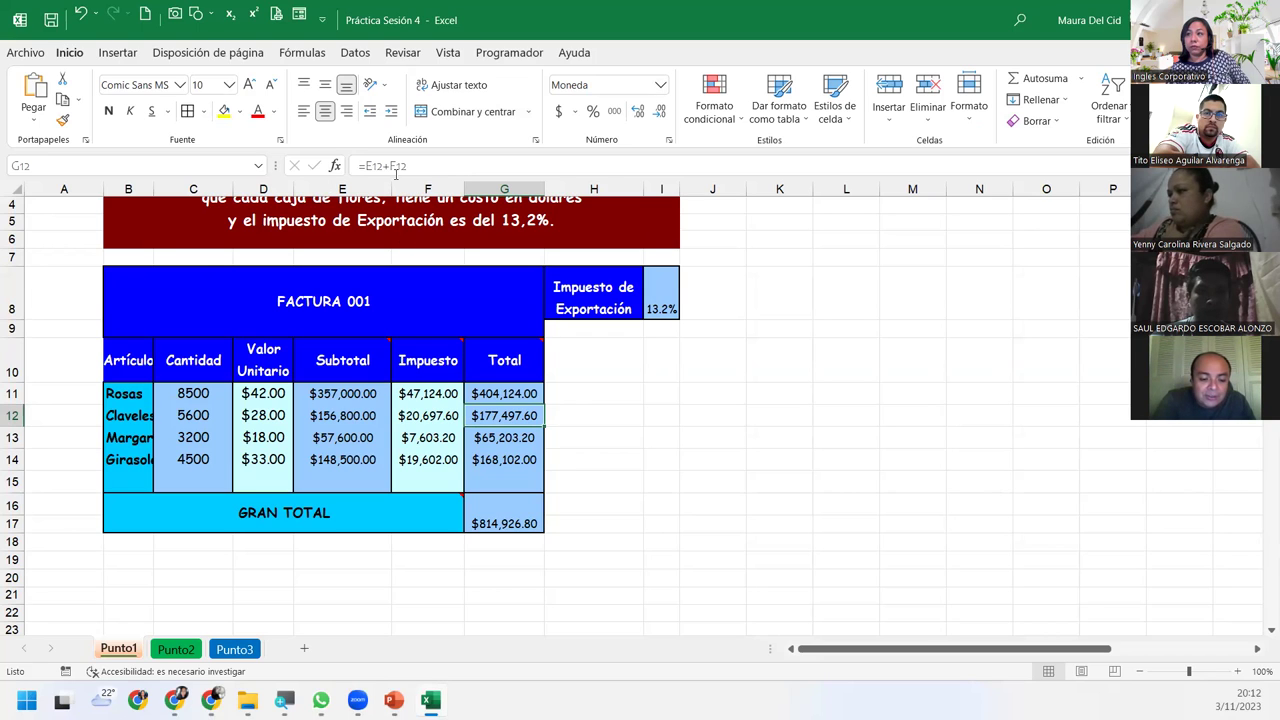
double_click(432, 393)
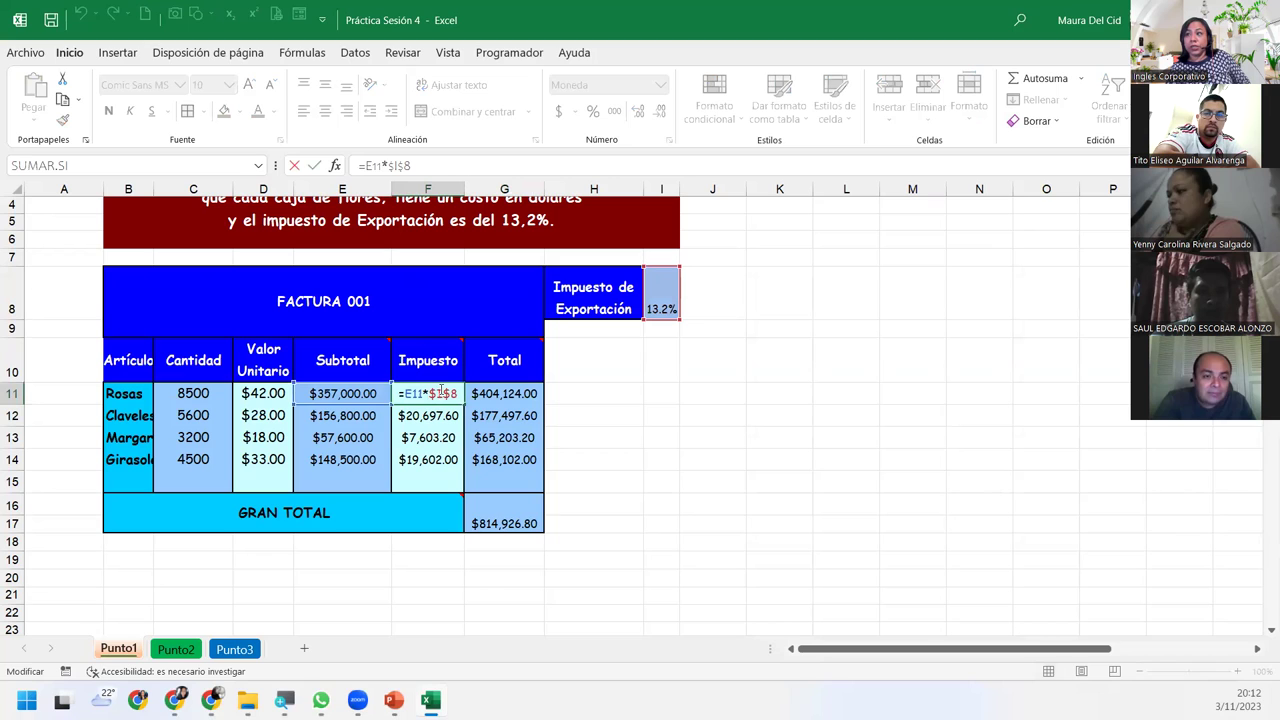
double_click(432, 393)
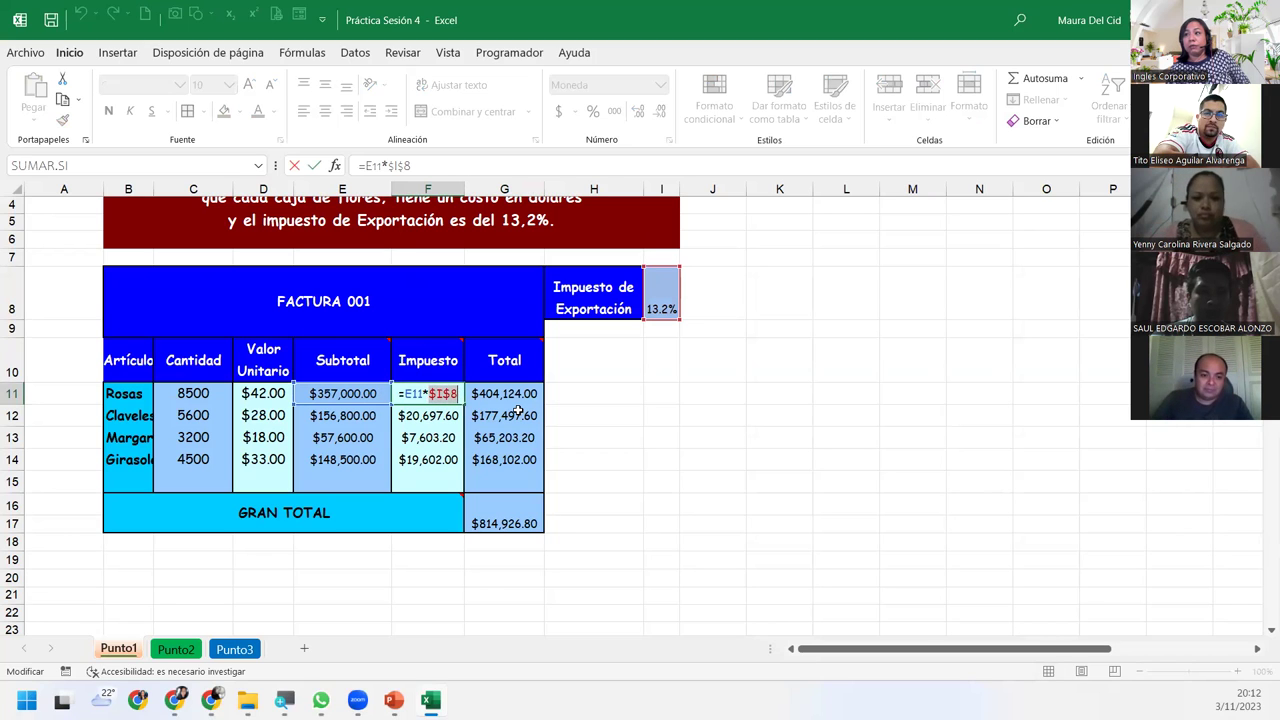
key(BackSpace)
click(667, 288)
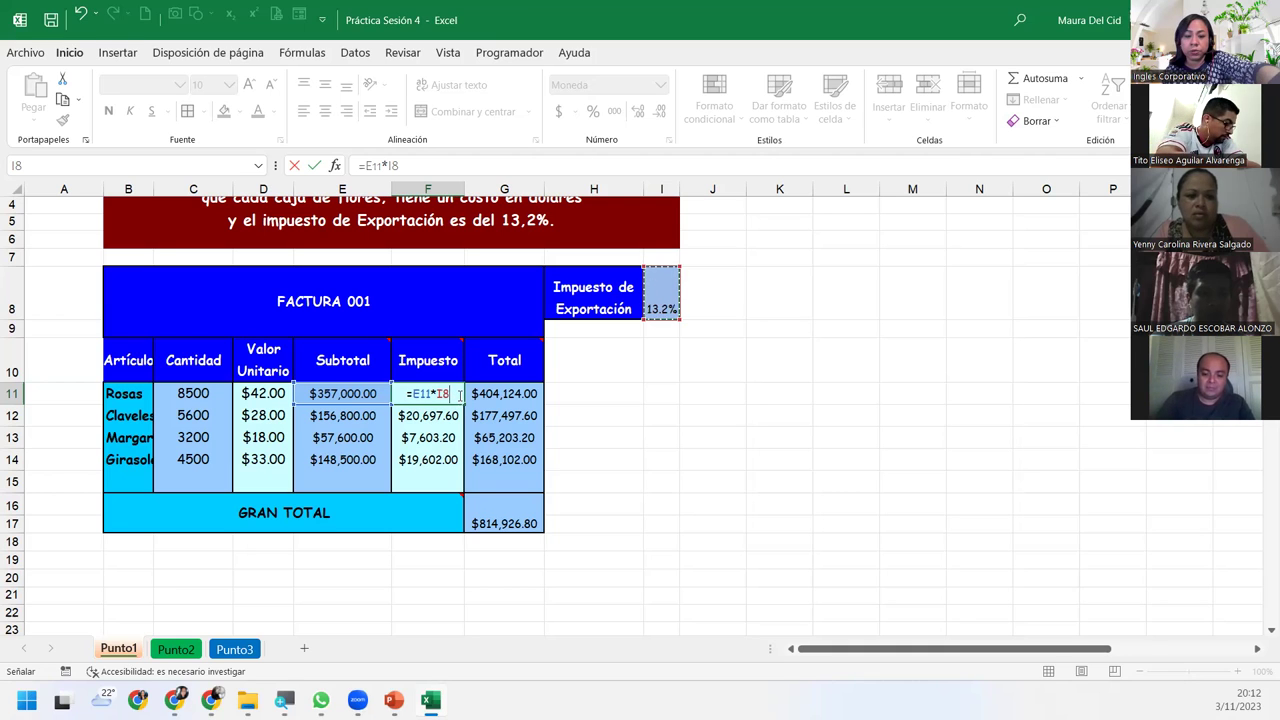
key(F4)
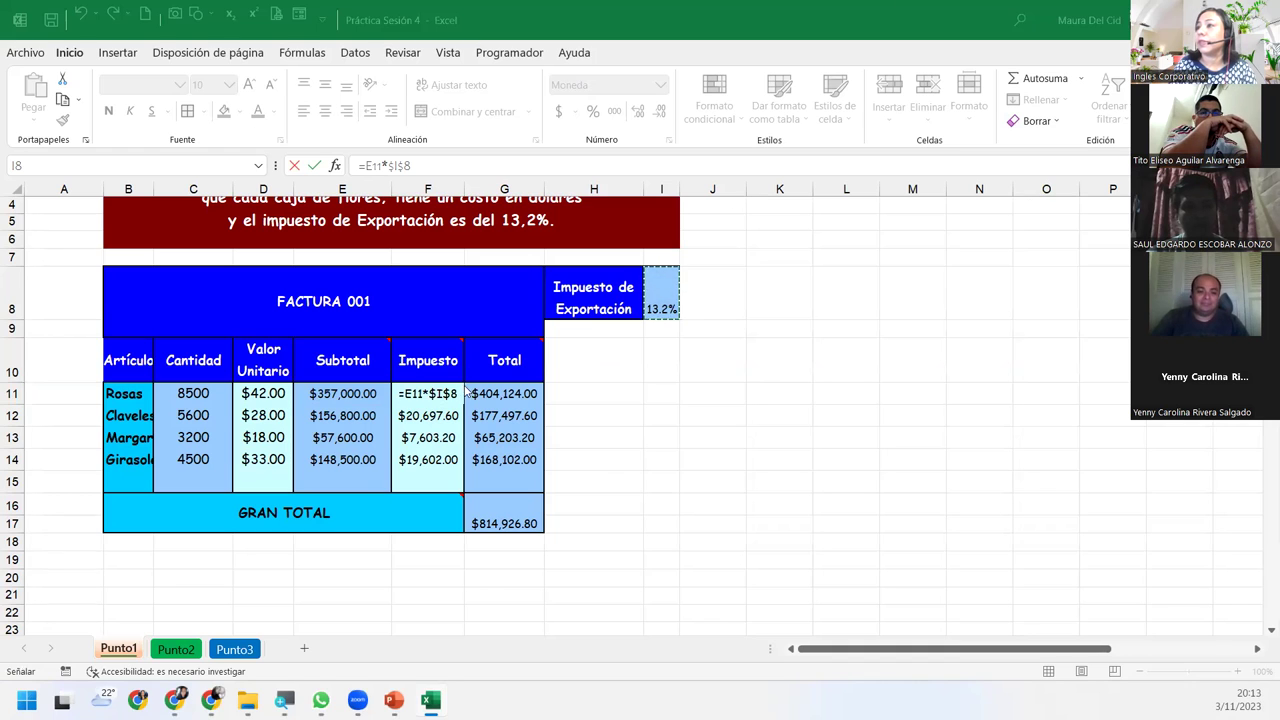
key(Return)
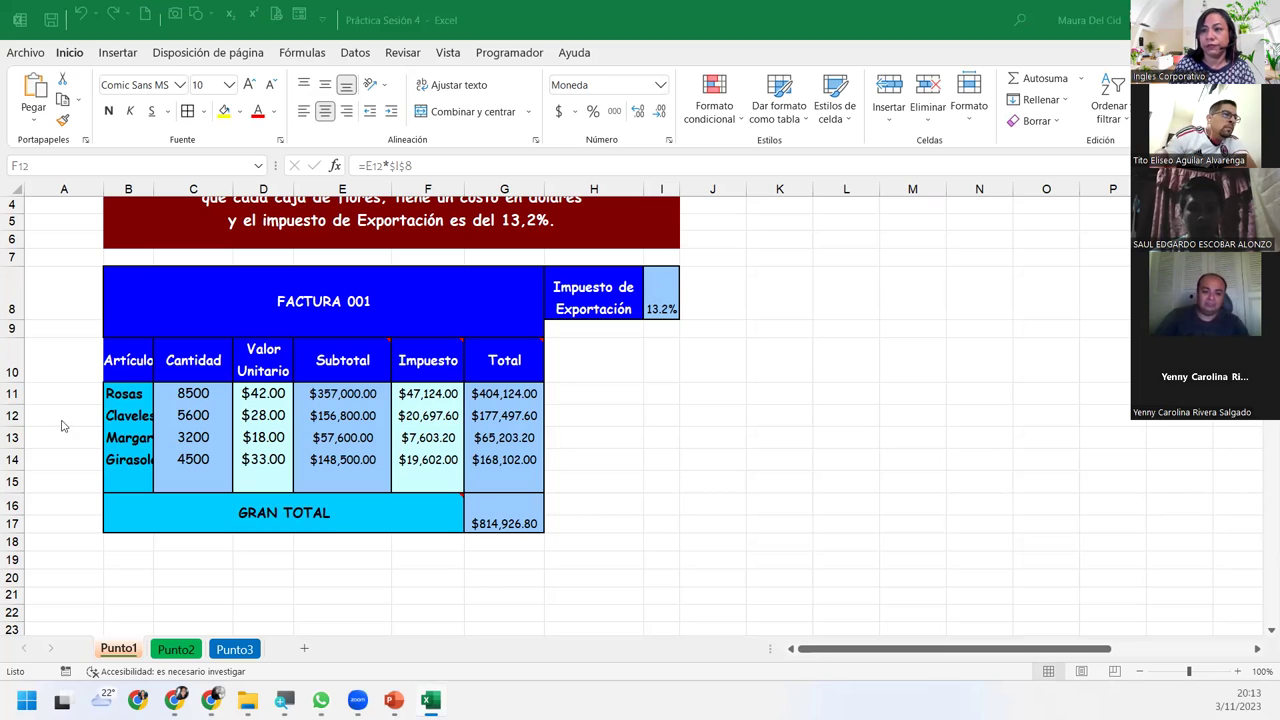
click(183, 651)
- Open the Punto2 sheet, select D7, and zoom the view to 170%
click(183, 651)
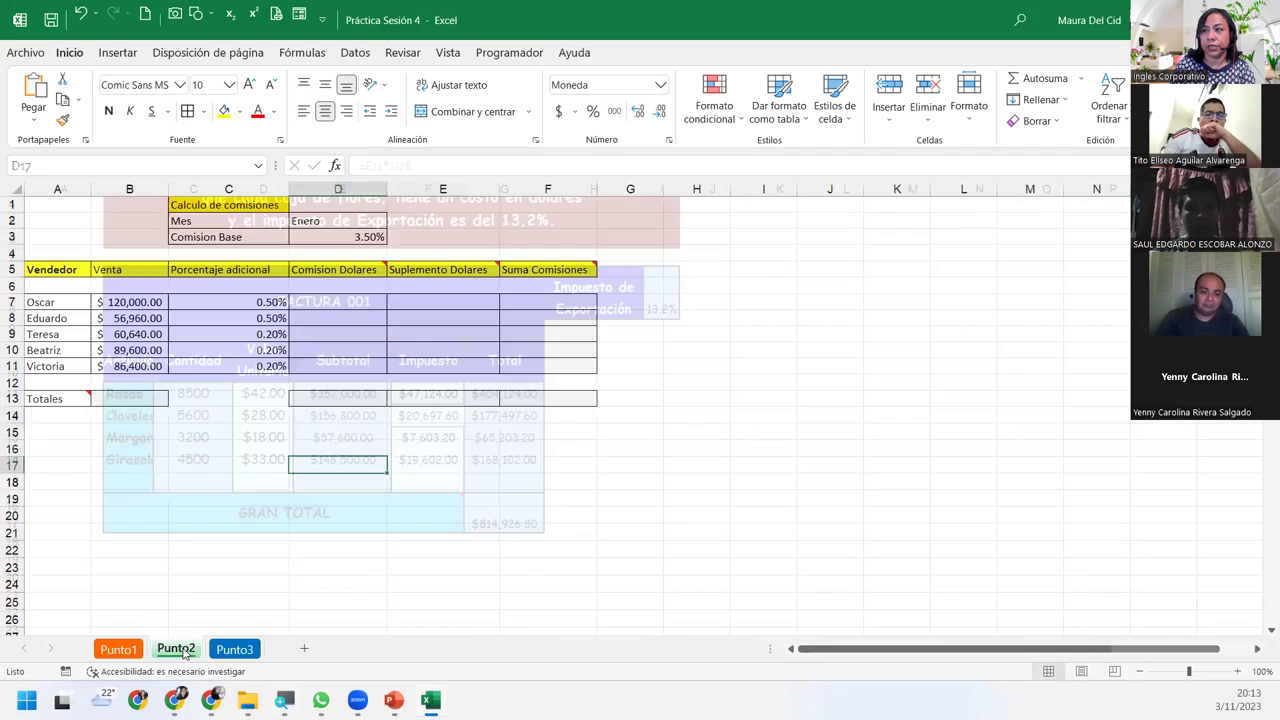
click(336, 302)
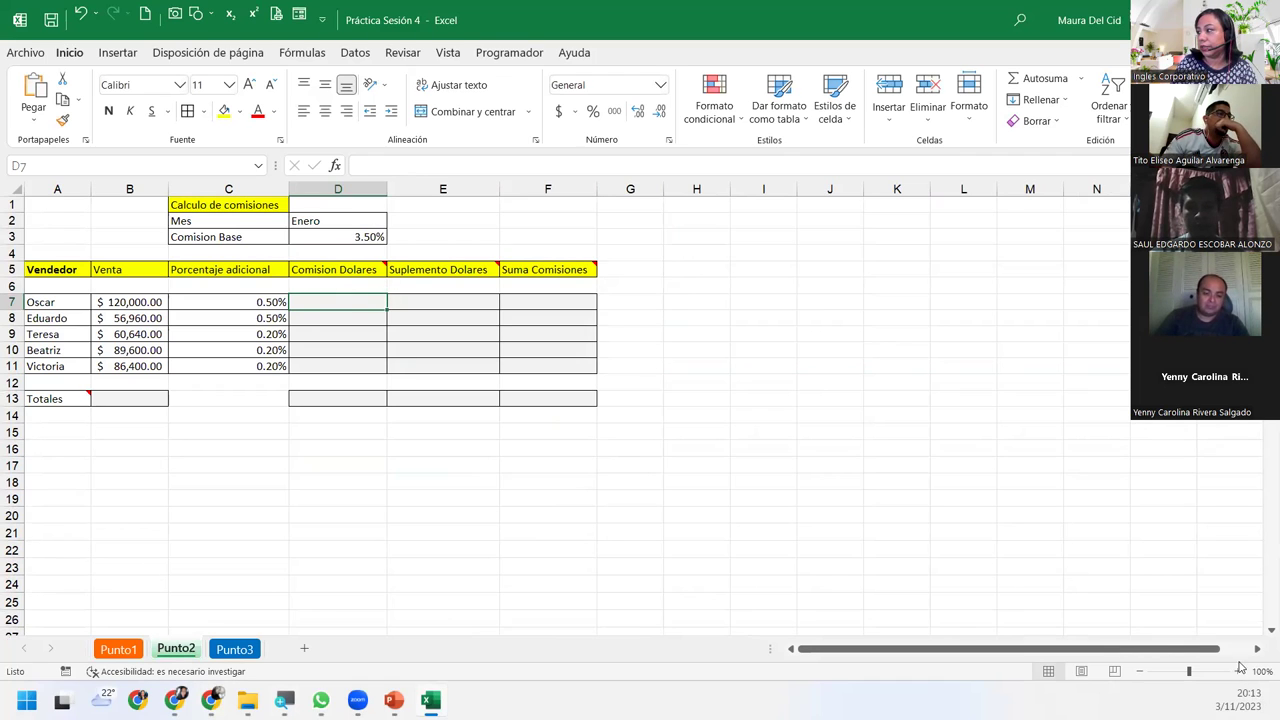
click(1239, 674)
click(1239, 674)
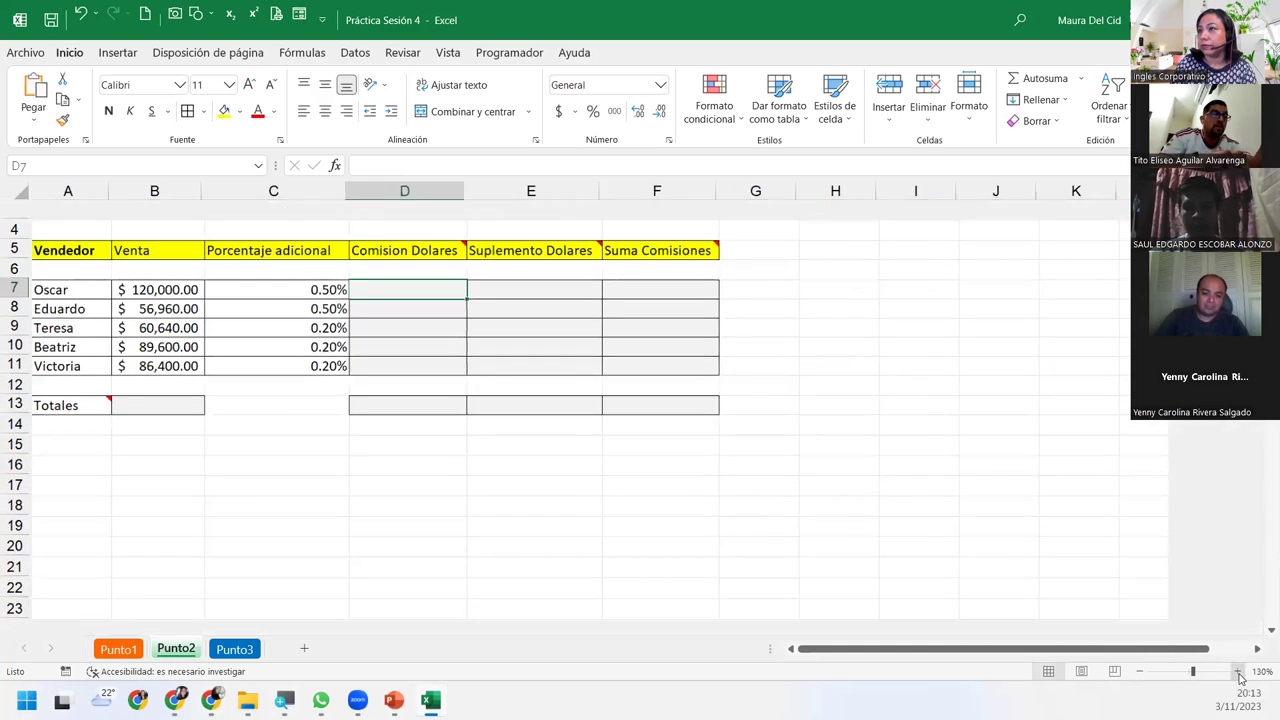
click(1239, 674)
click(1239, 674)
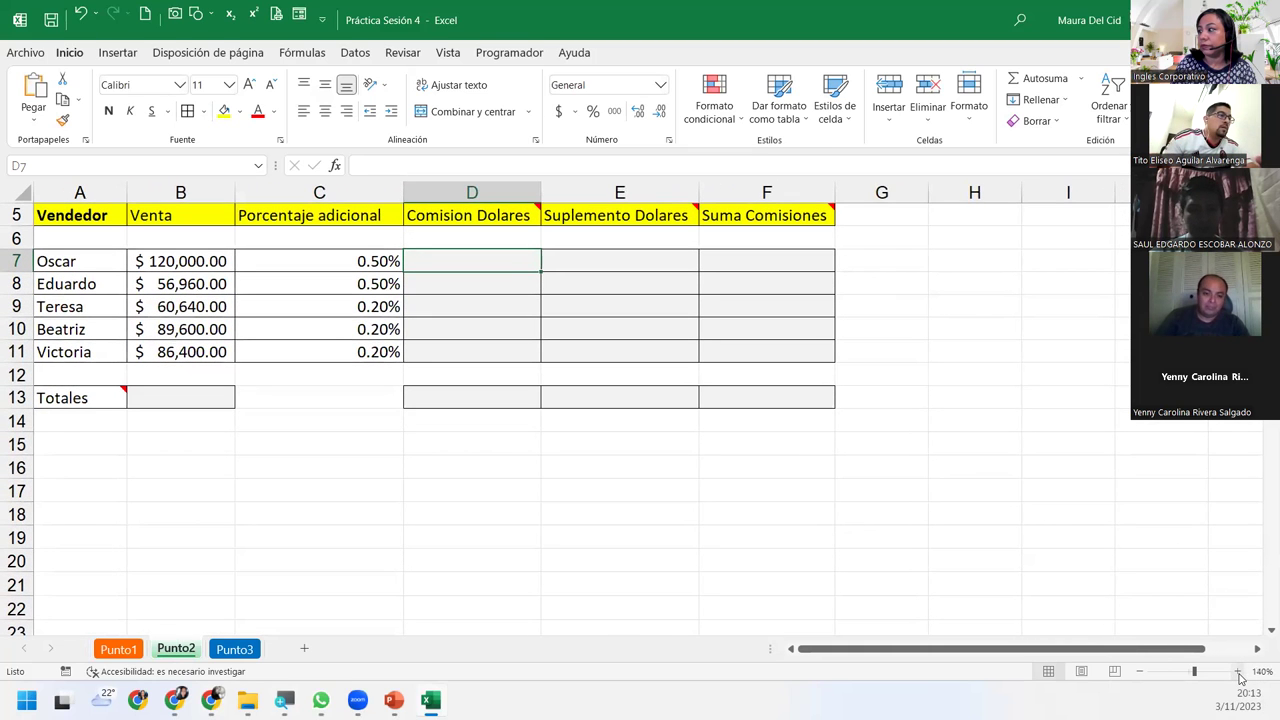
click(1239, 674)
scroll(758, 524, up, 2)
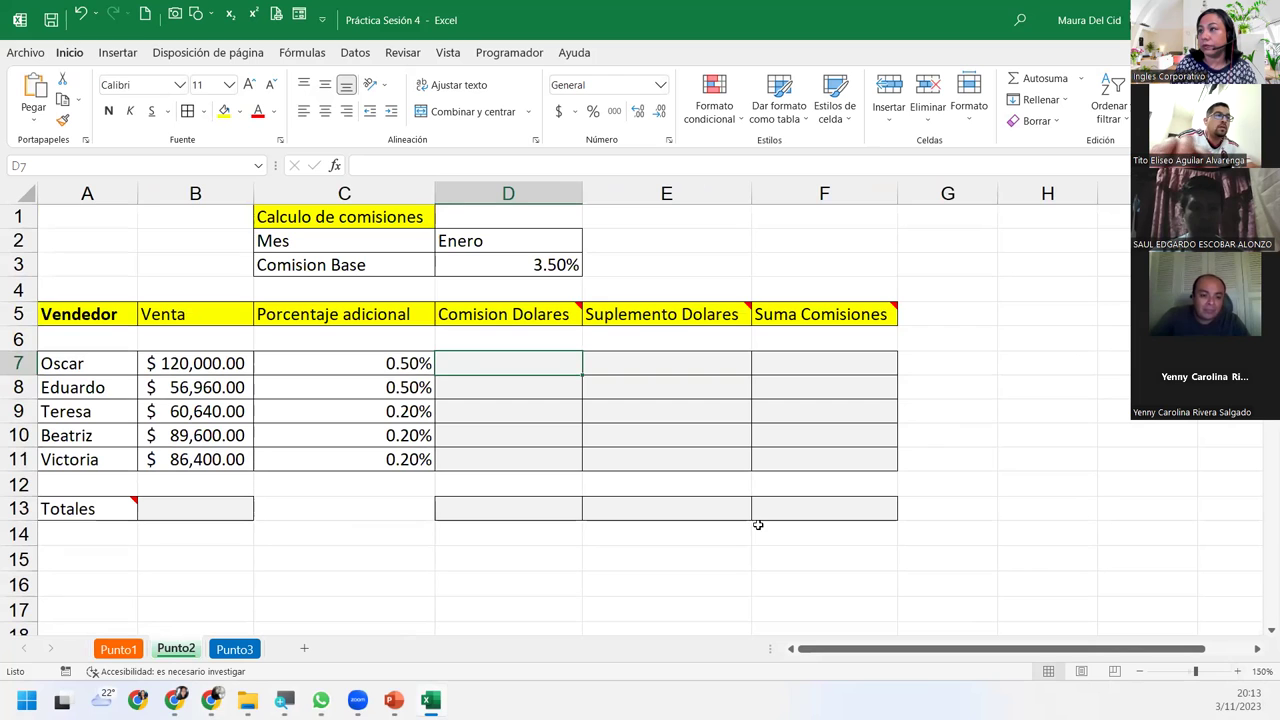
click(1239, 674)
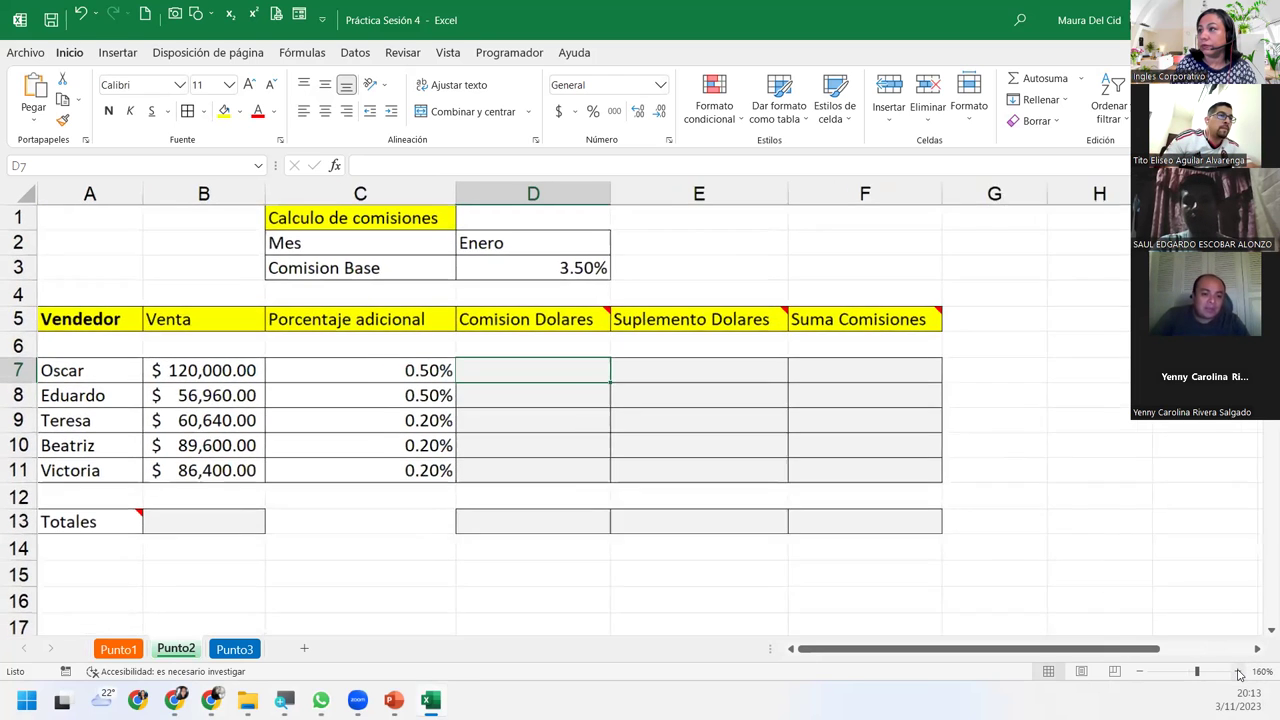
click(1239, 674)
scroll(920, 508, up, 1)
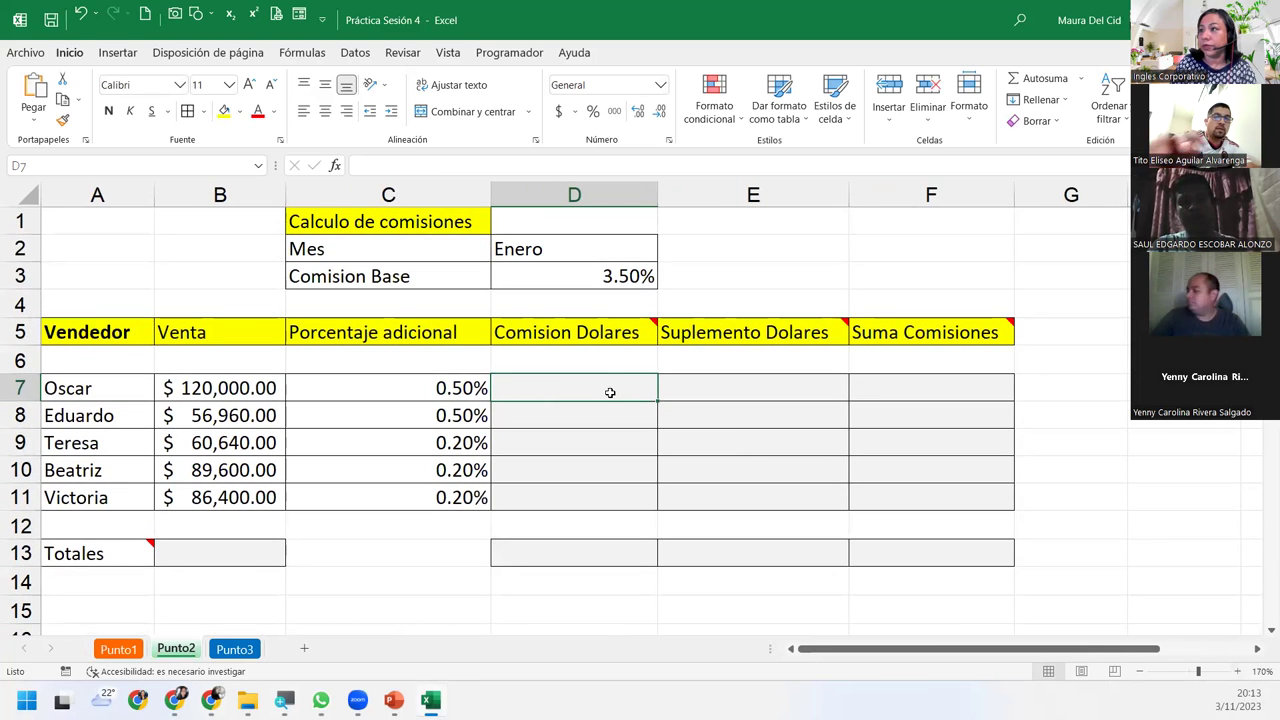
- Begin the Comision Dolares formula in D7 with '='
mouse_move(627, 332)
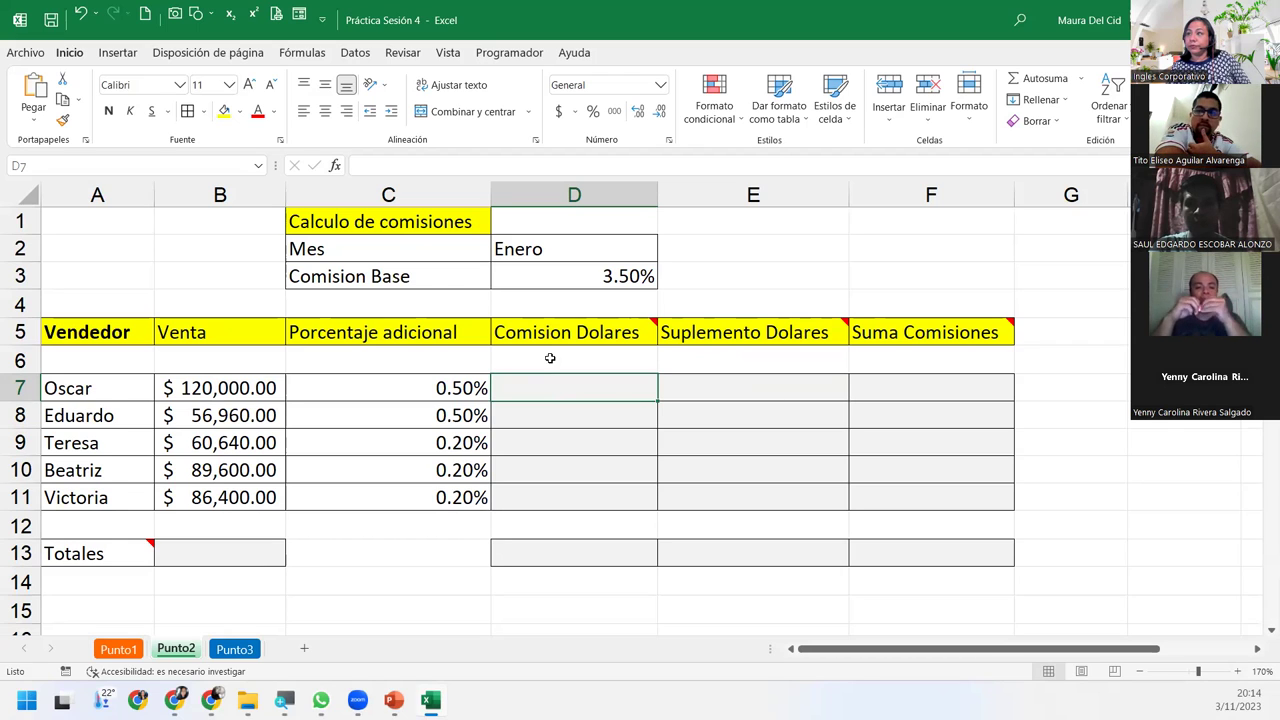
mouse_move(565, 329)
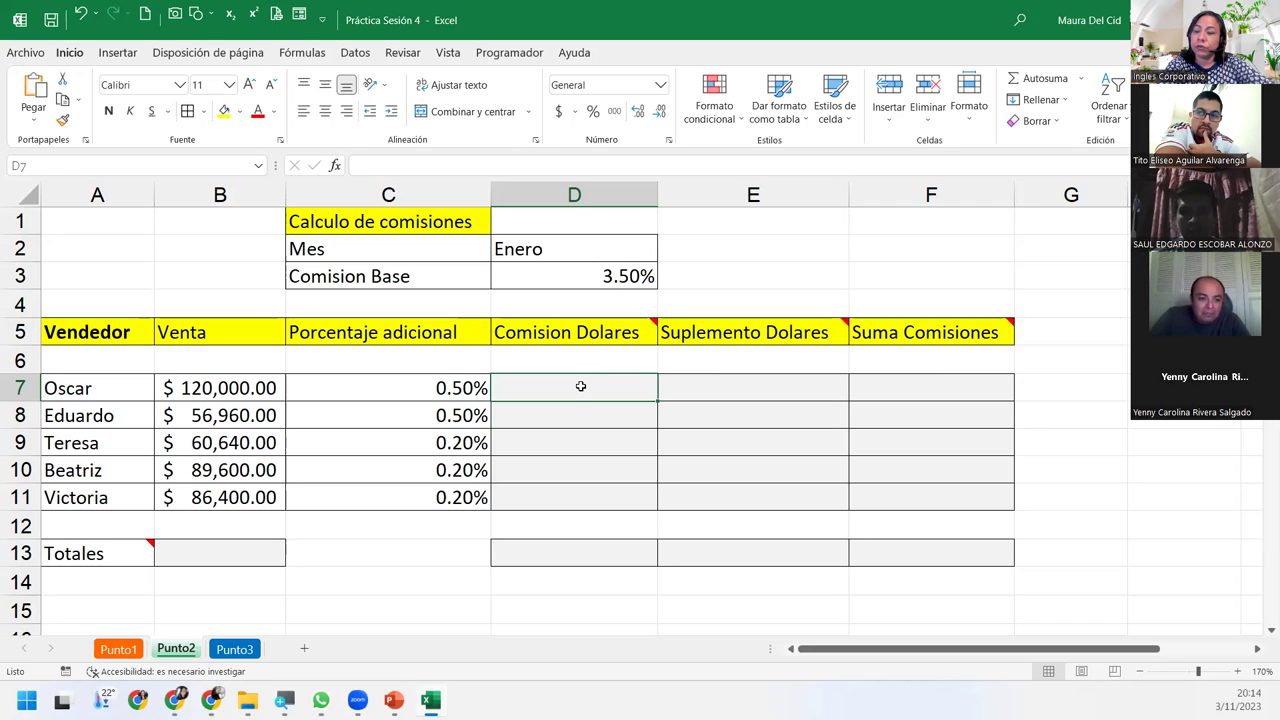
text(=)
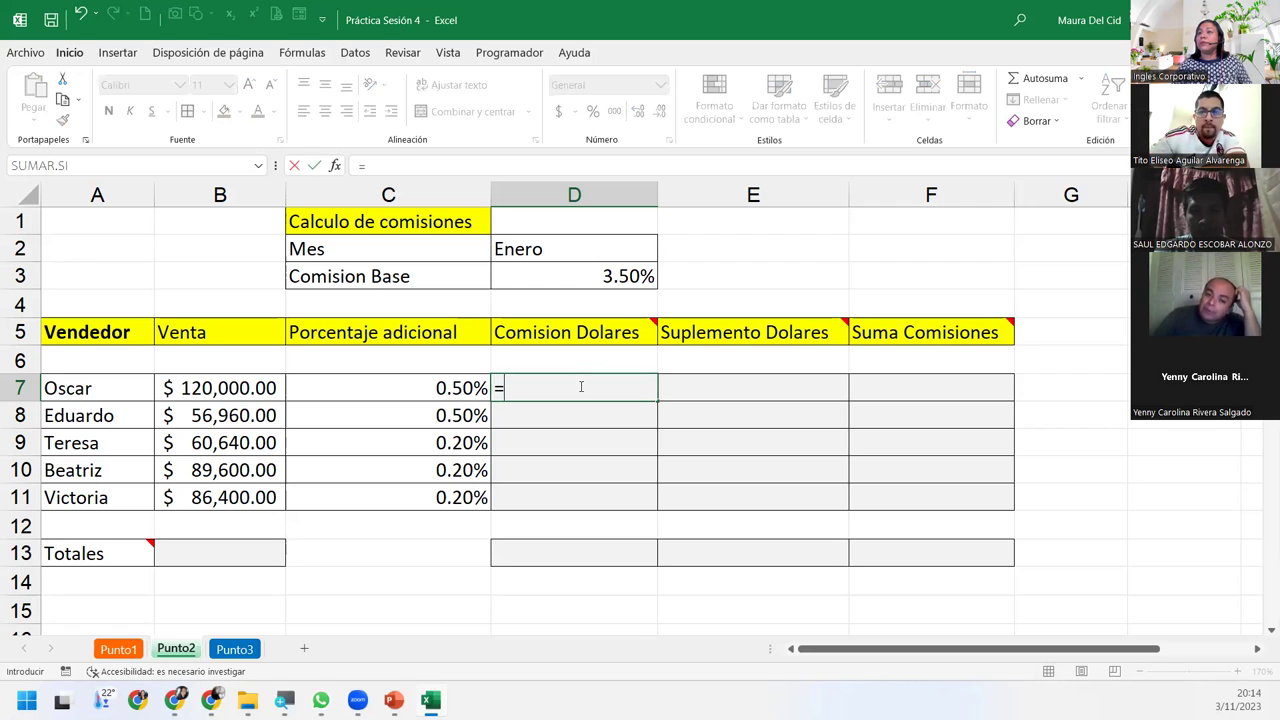
- Enter =B7*$D$3 in D7 and fill it down to D11
click(179, 383)
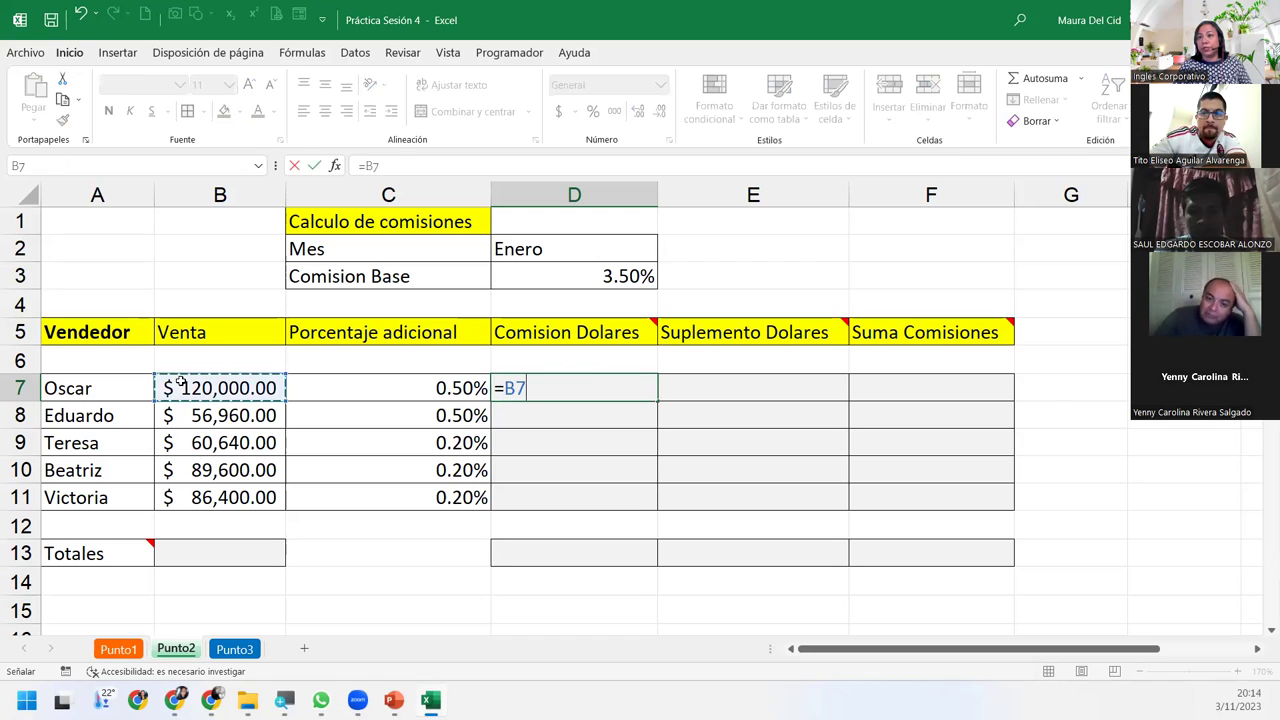
text(*)
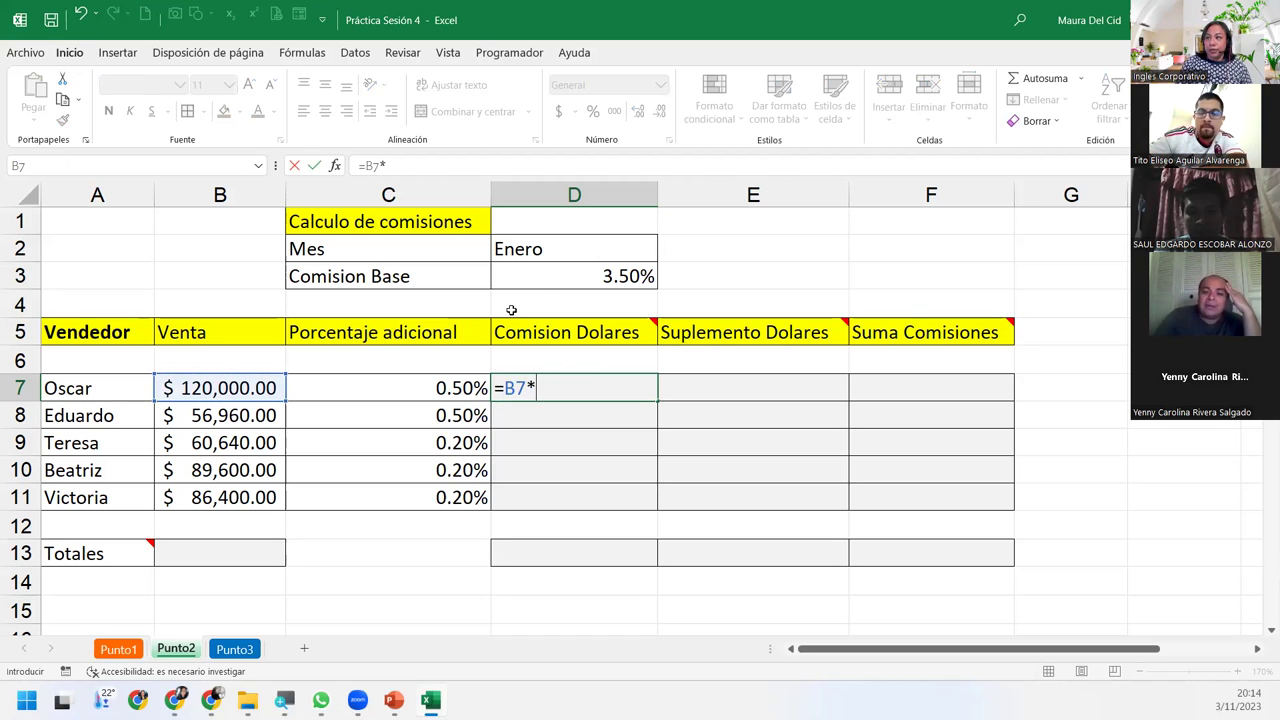
click(585, 280)
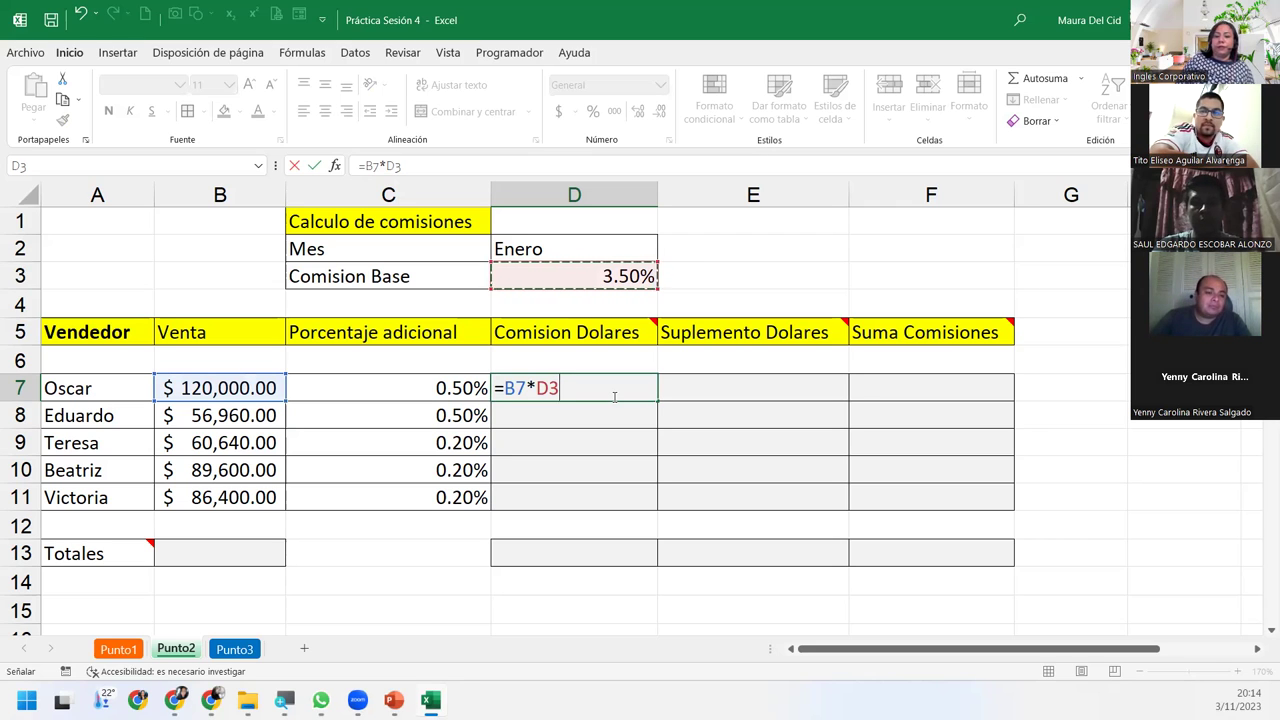
key(F4)
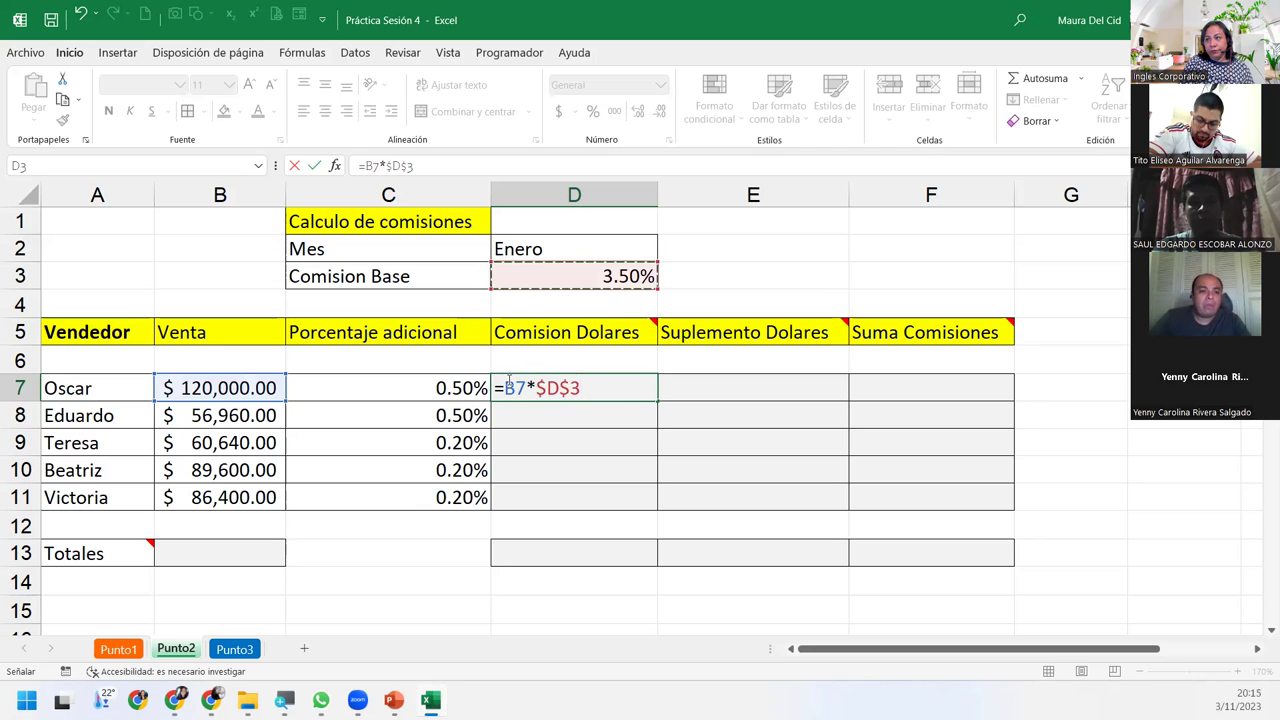
key(Return)
click(596, 384)
drag(658, 402, 656, 505)
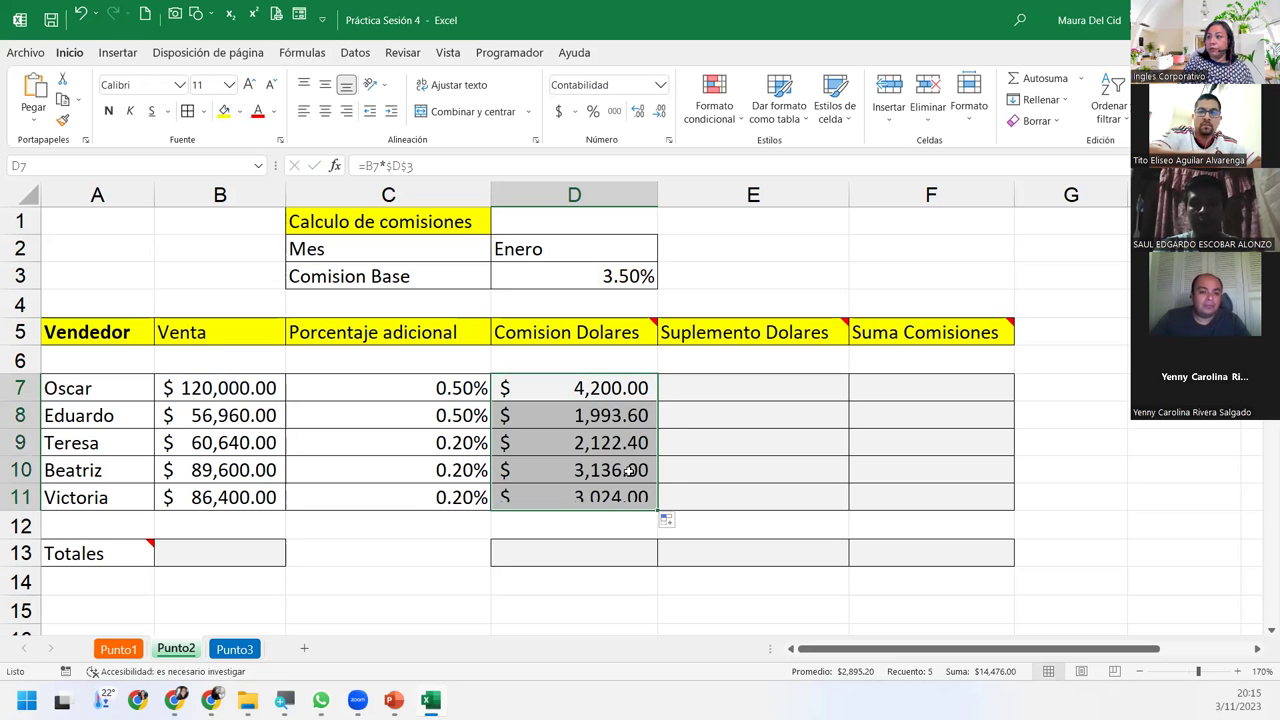
click(628, 470)
- Turn on Mostrar fórmulas and select D7 to show the commission formulas
click(318, 58)
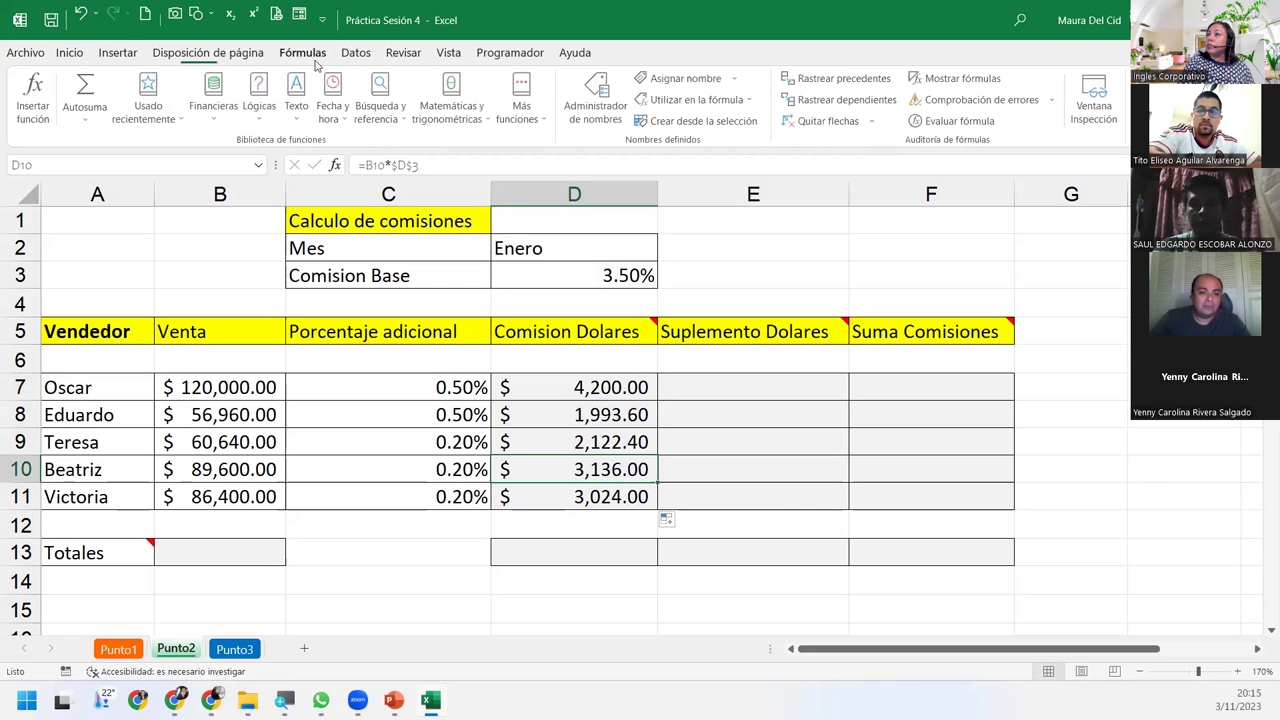
click(952, 80)
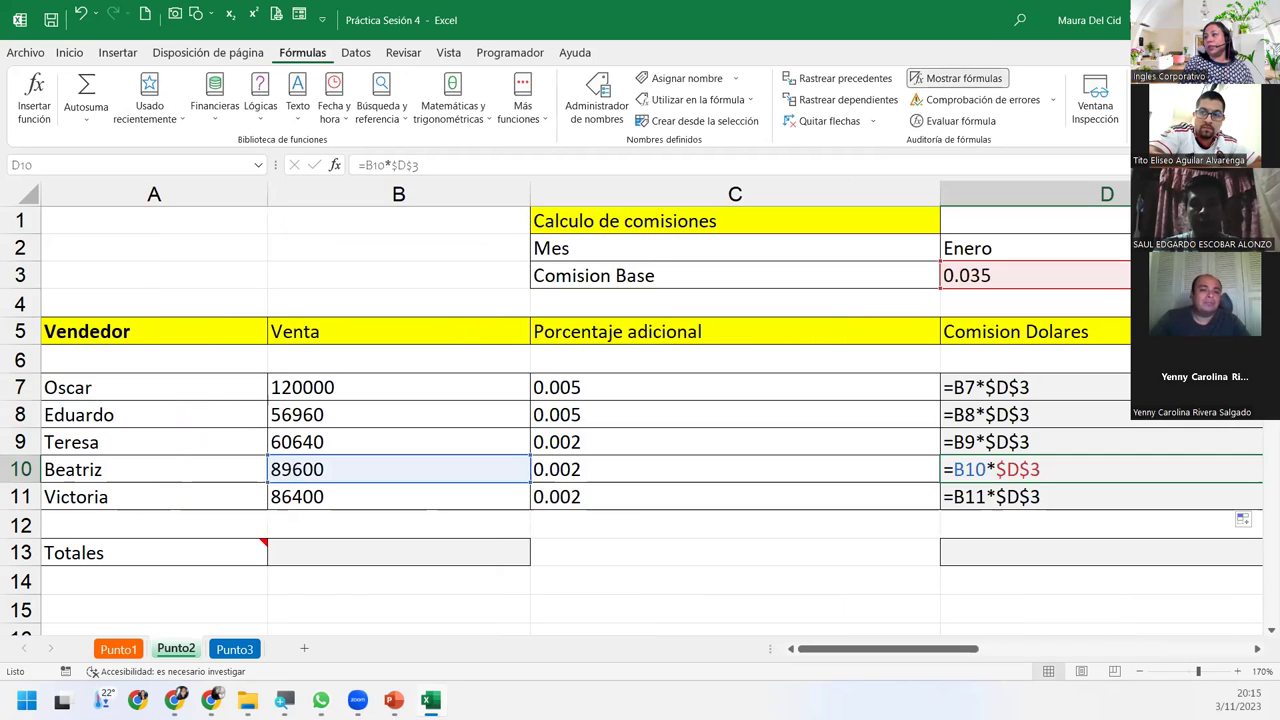
click(1257, 649)
click(1257, 649)
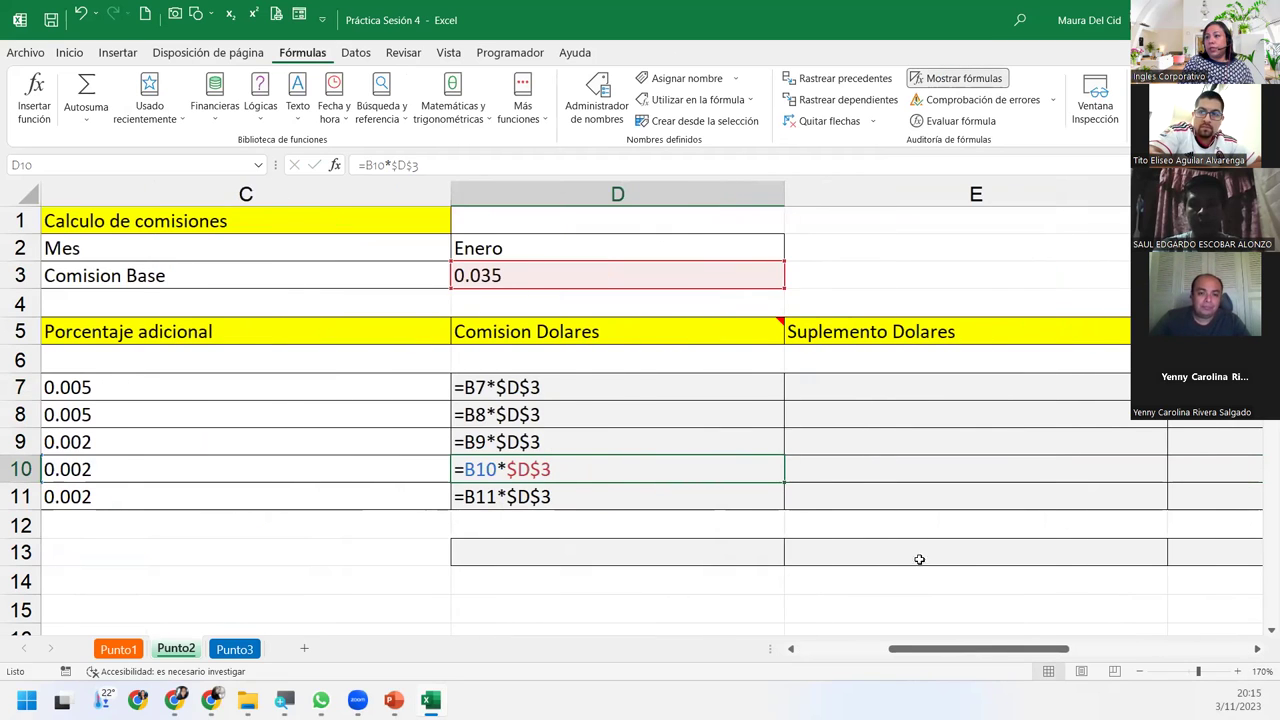
click(576, 386)
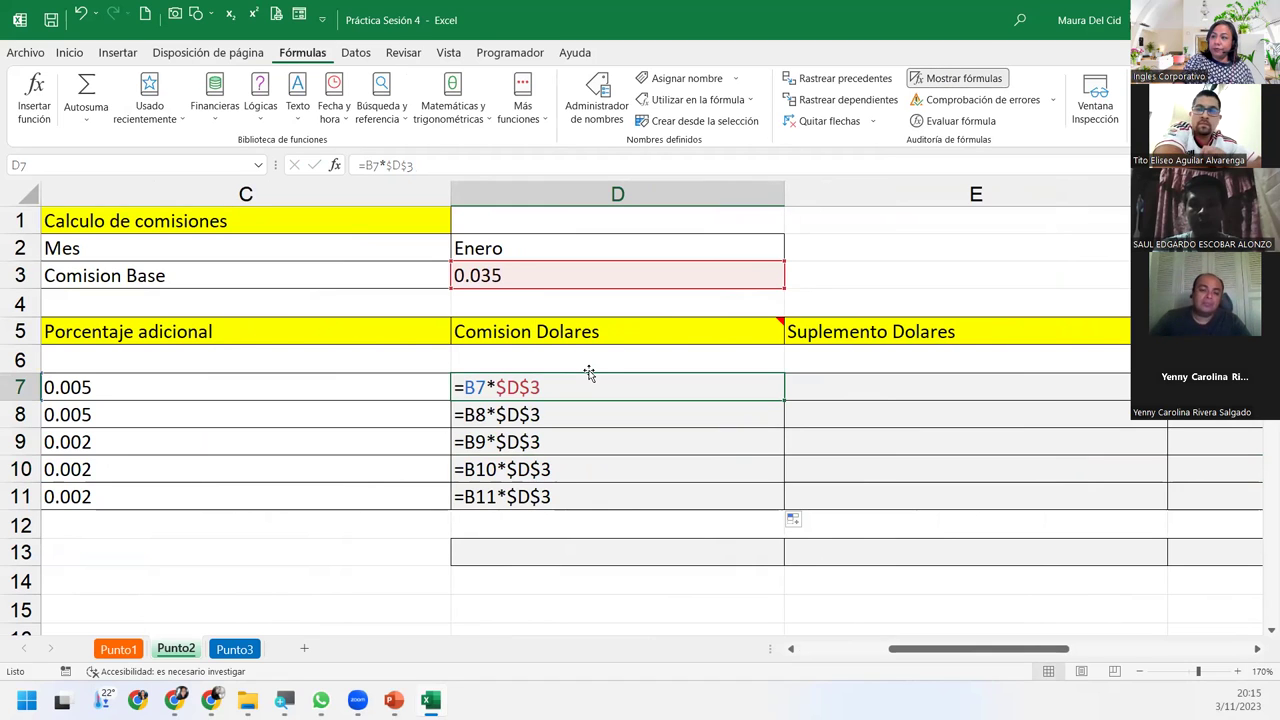
- Review the =B7*$D$3 to =B11*$D$3 formulas in D7:D11, then turn Mostrar fórmulas off
key(Down)
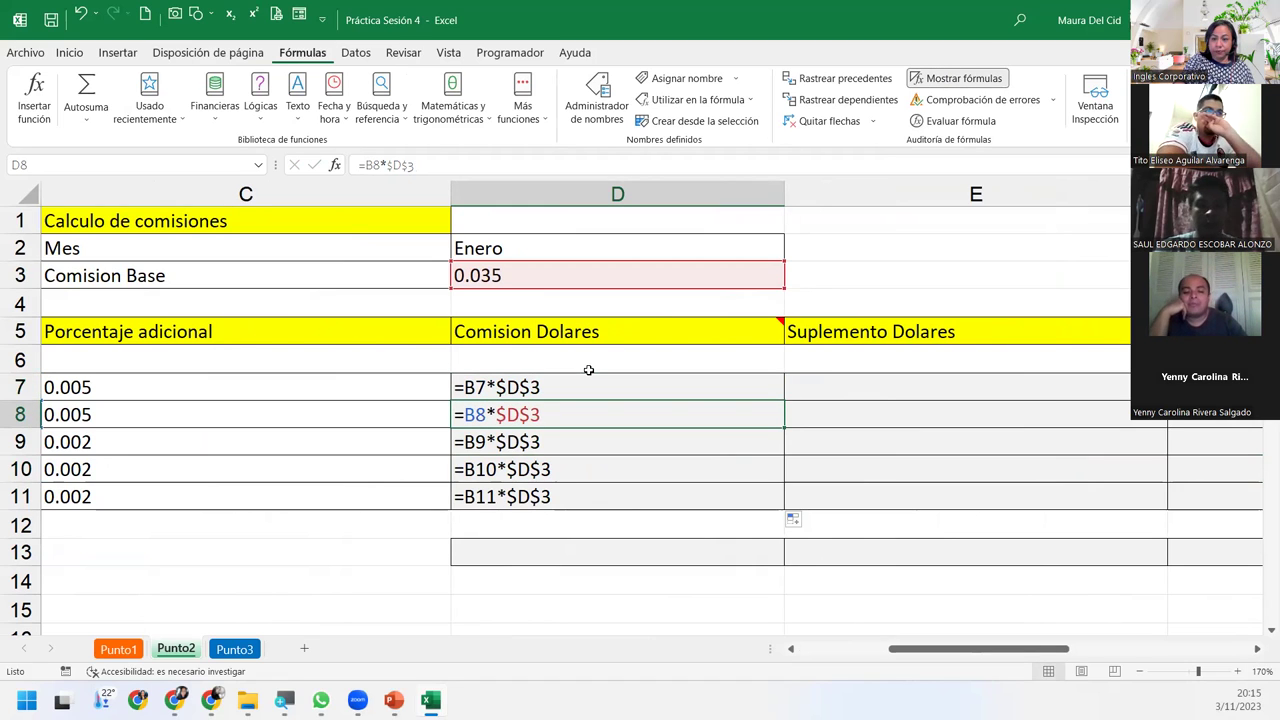
key(Down)
key(Down)
key(Down)
key(Up)
key(Up)
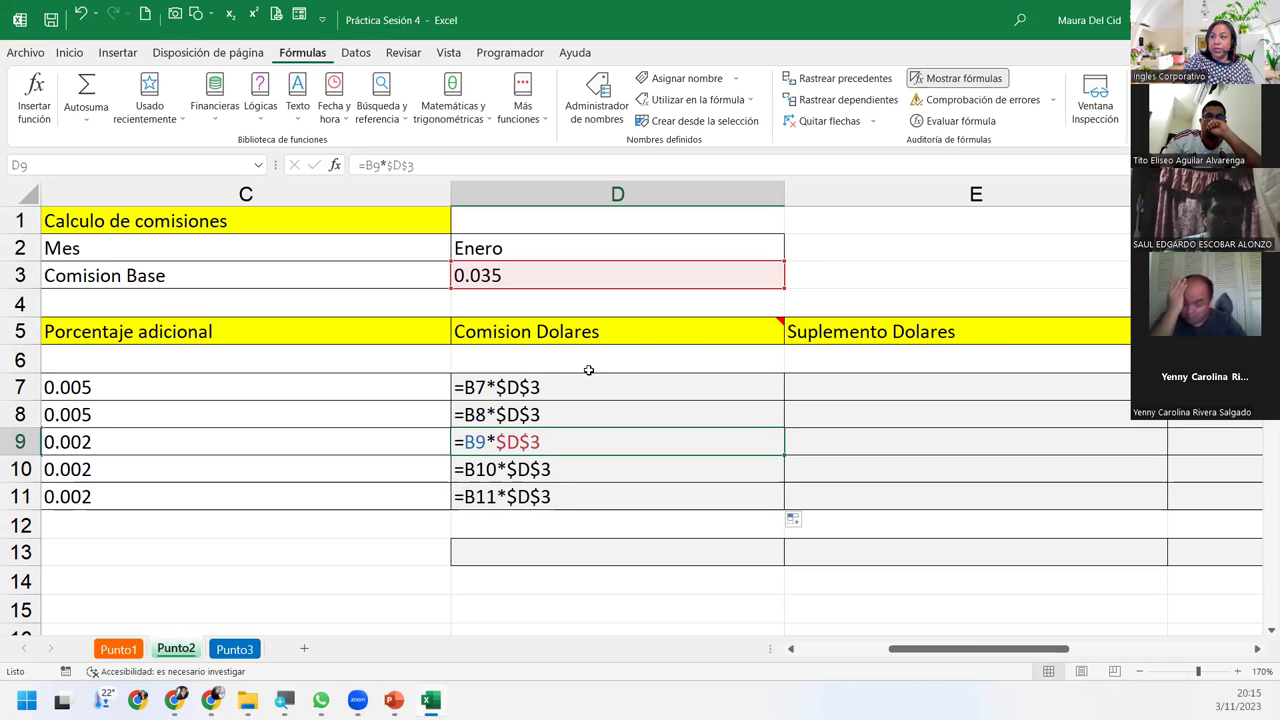
key(Up)
key(Up)
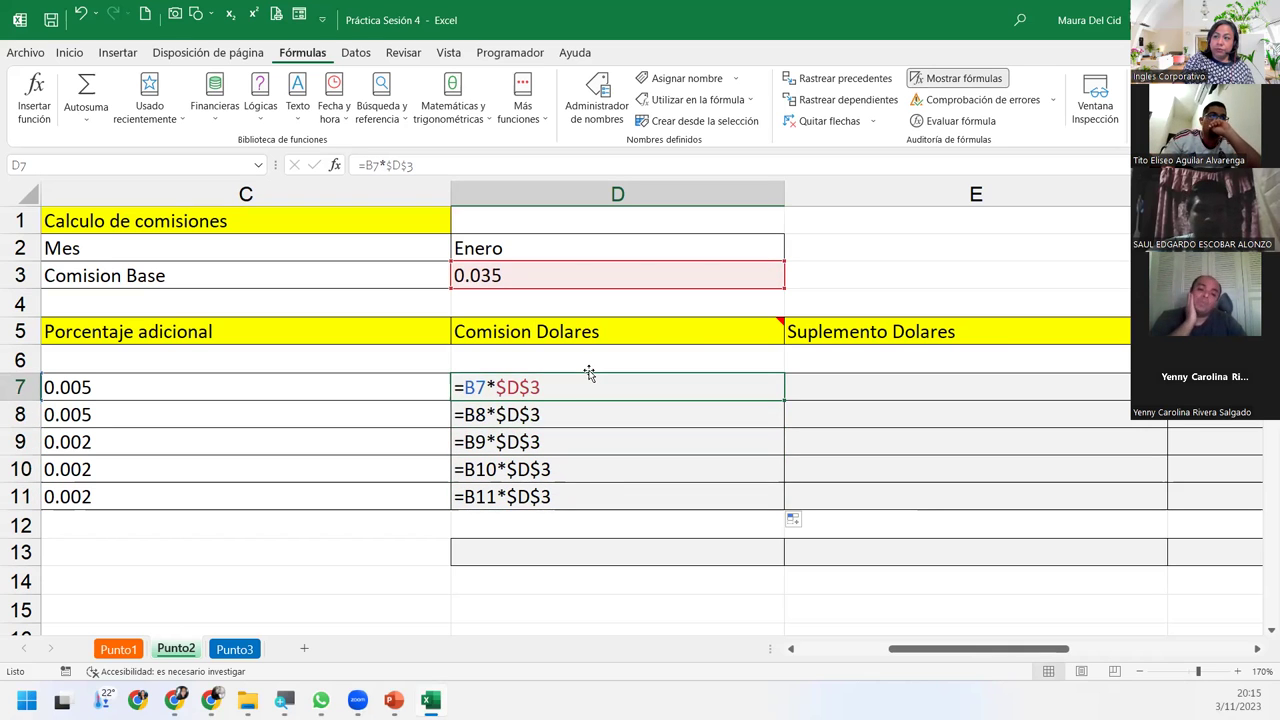
key(Down)
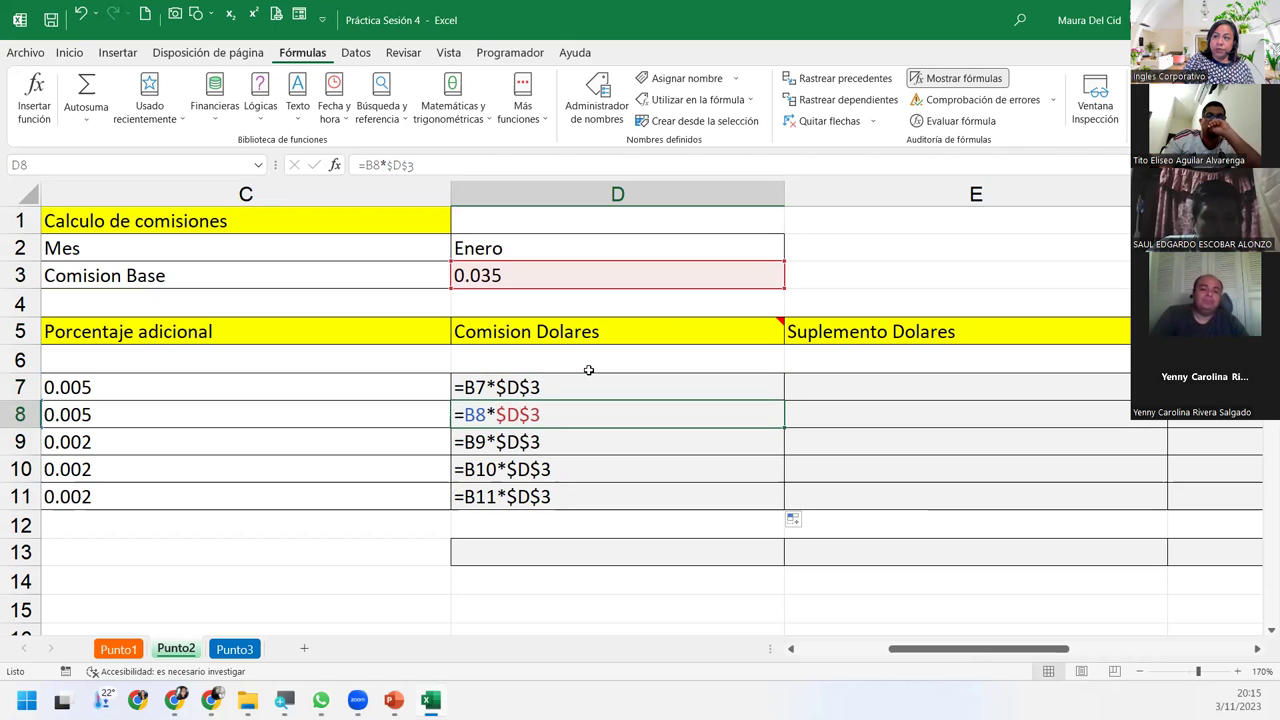
key(Down)
key(Down)
key(Down)
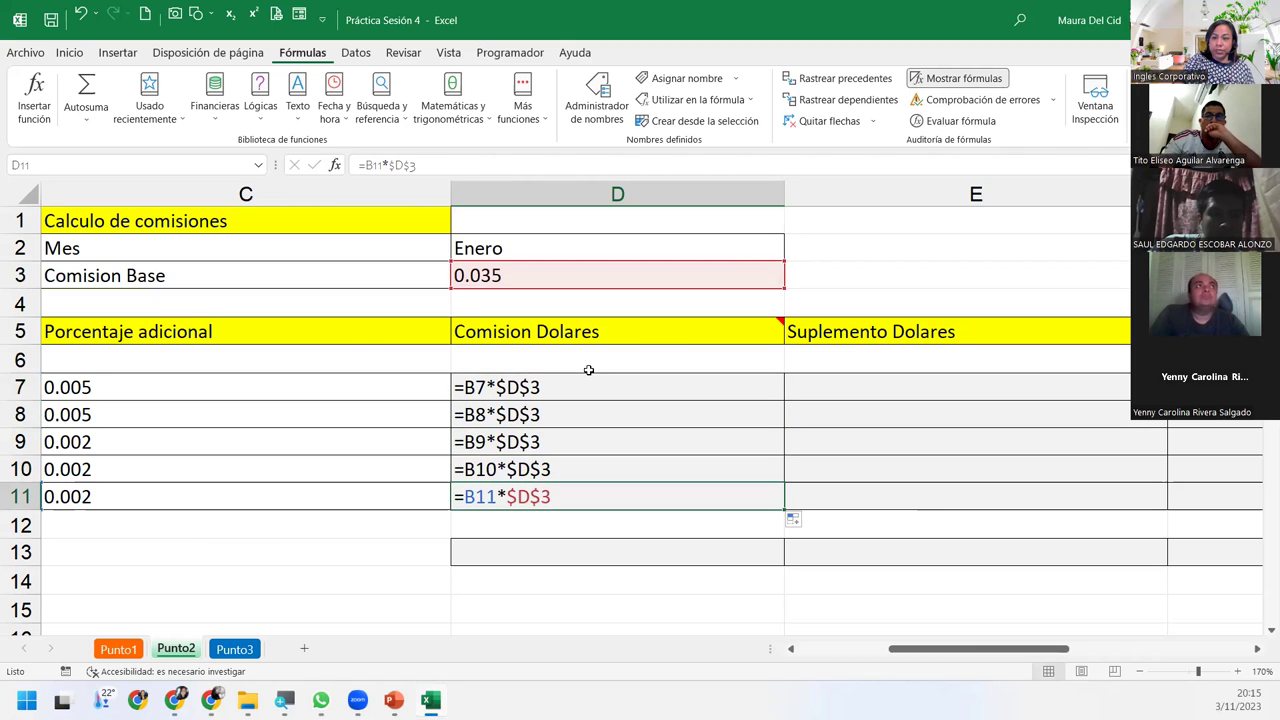
click(948, 78)
scroll(940, 625, left, 2)
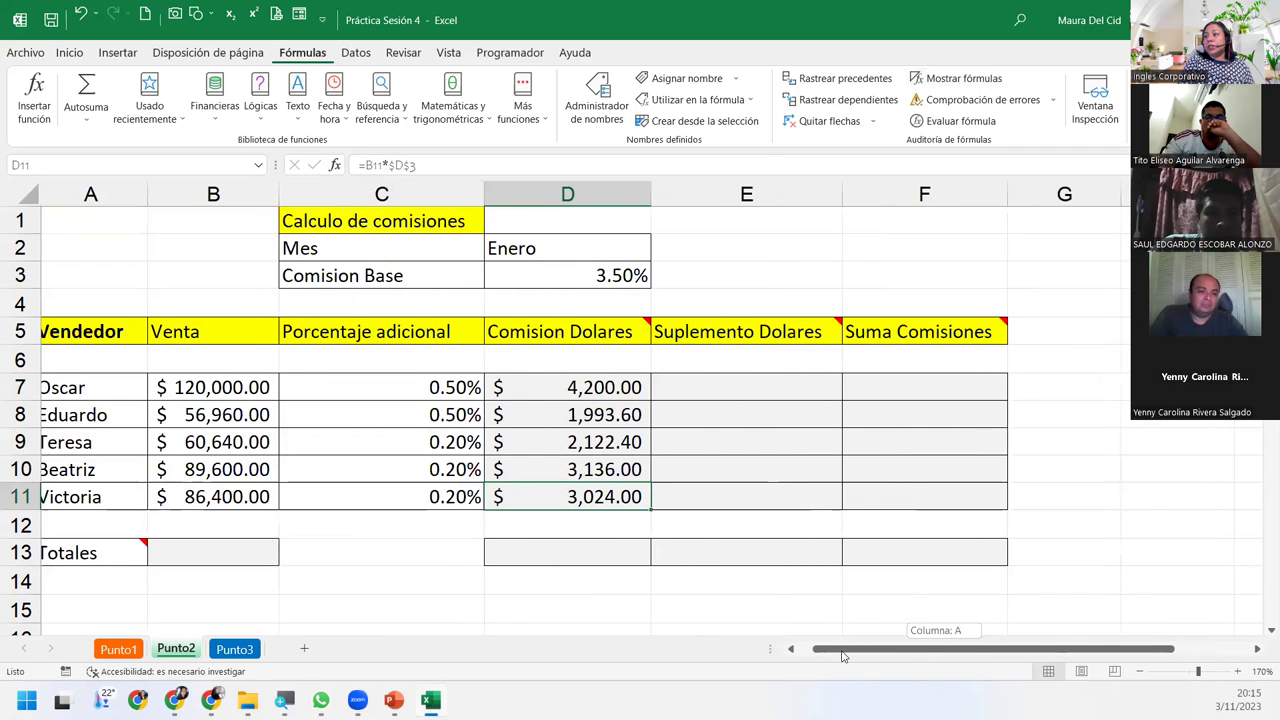
click(616, 393)
key(F2)
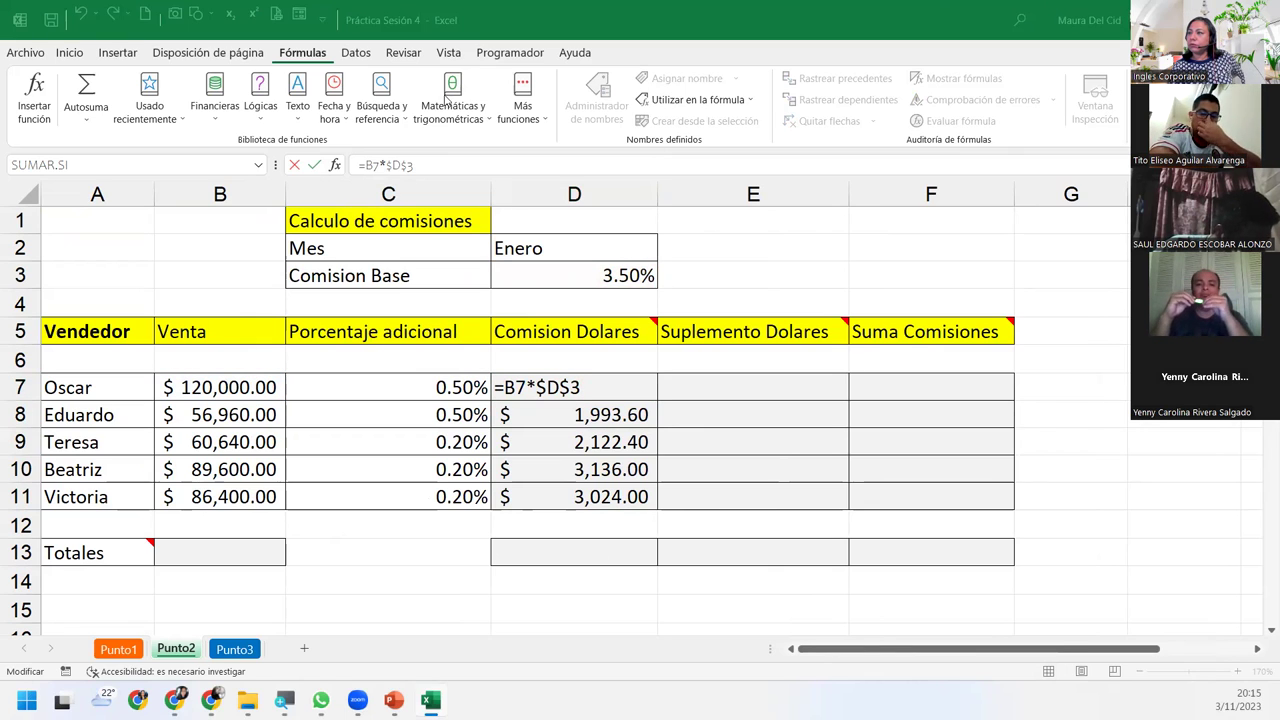
click(616, 386)
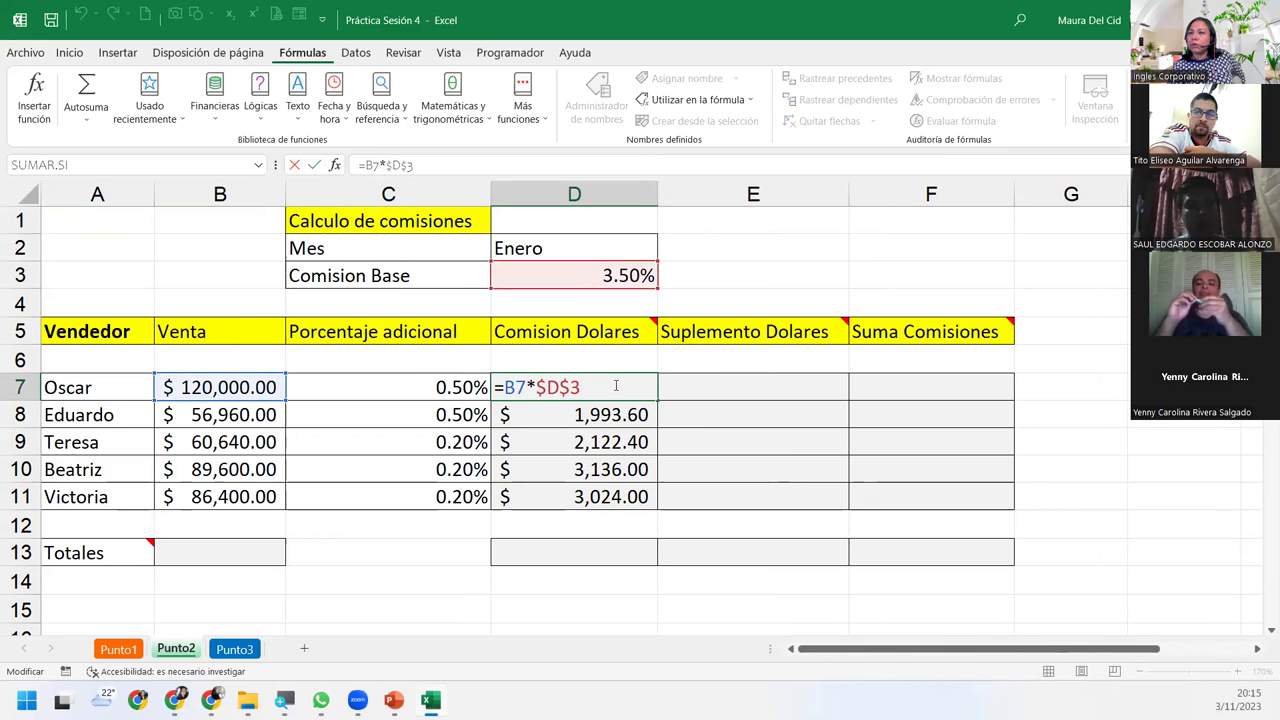
key(Return)
click(614, 387)
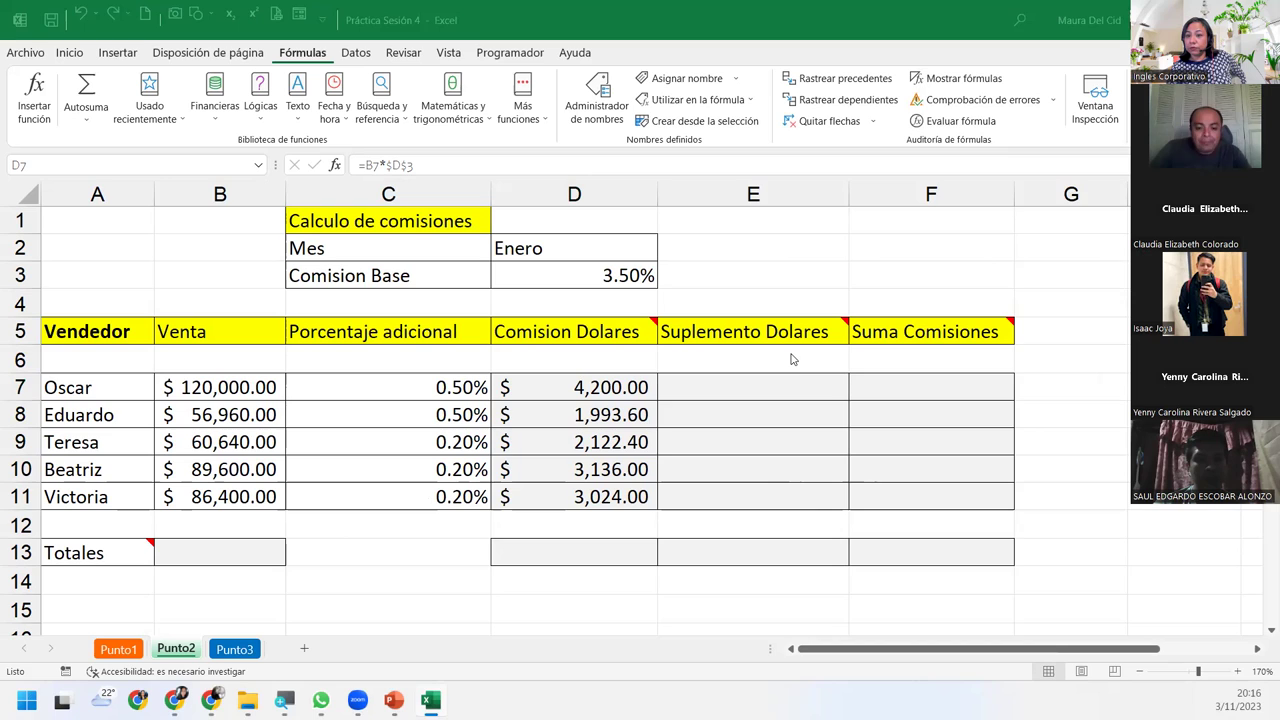
double_click(622, 389)
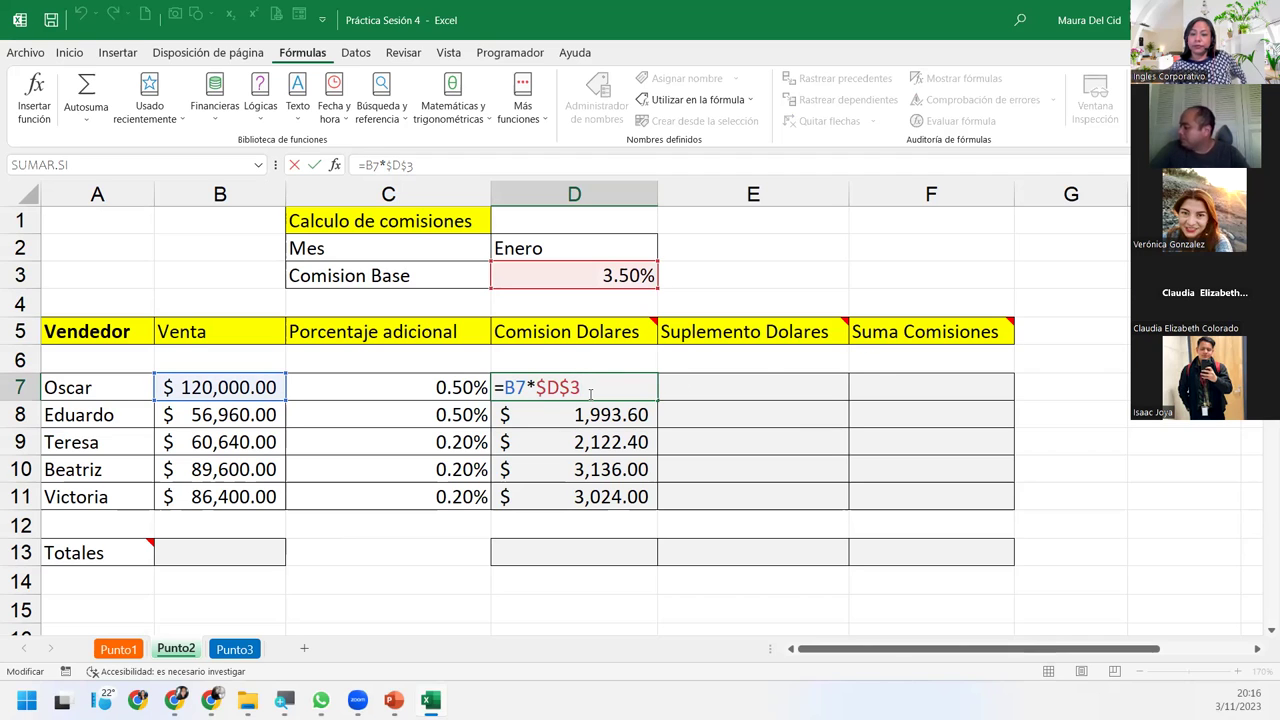
key(Return)
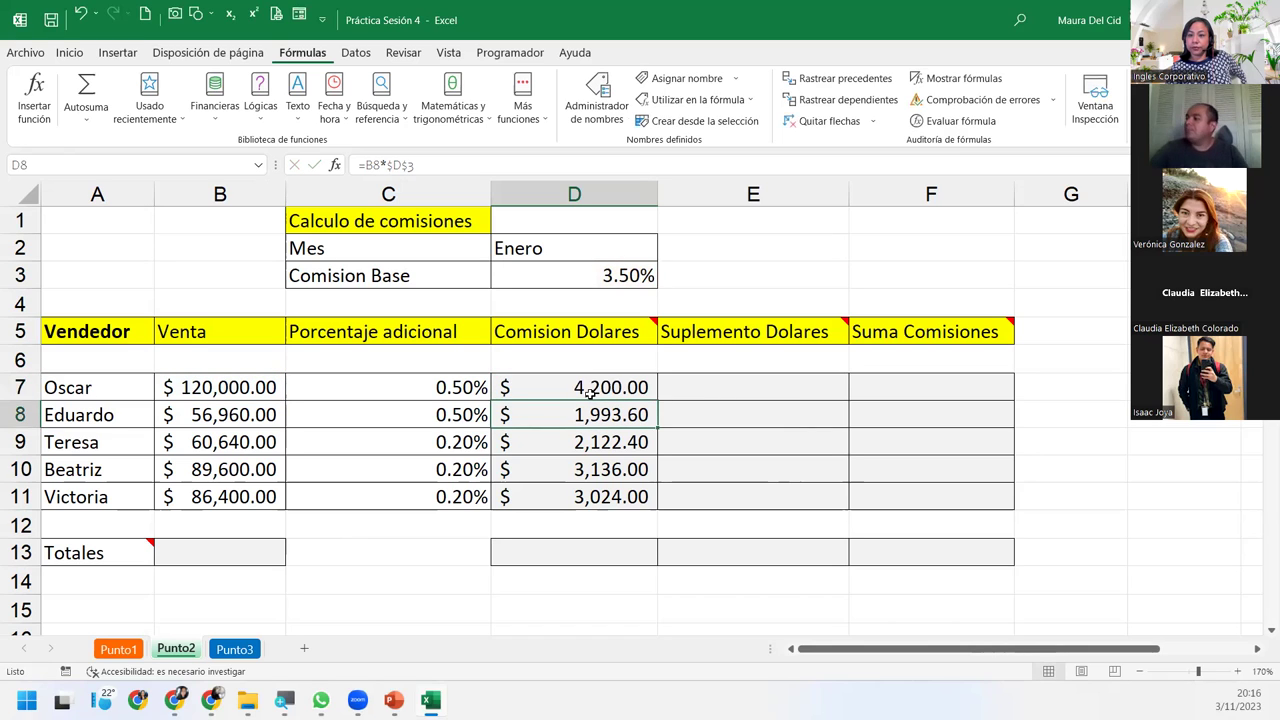
click(746, 397)
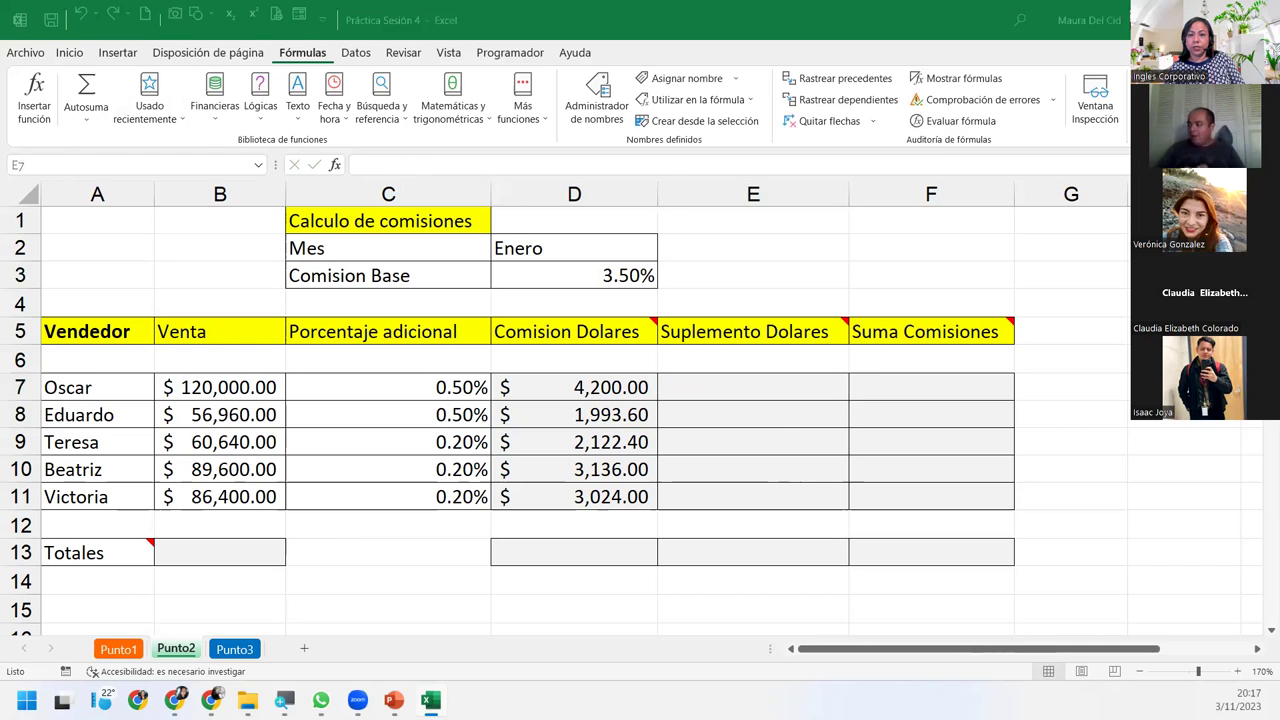
- Enter =B7*C7 in E7 and fill it down to E11, showing $600.00 through $172.80
click(743, 390)
mouse_move(762, 333)
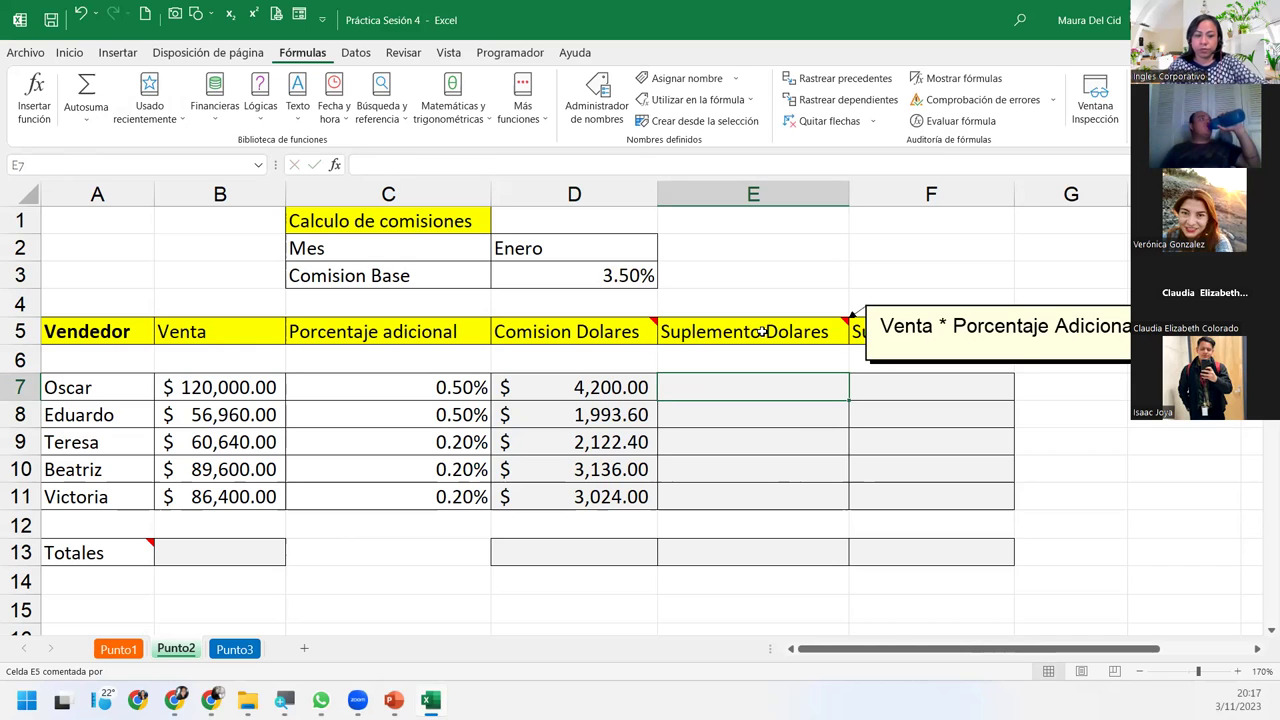
text(=)
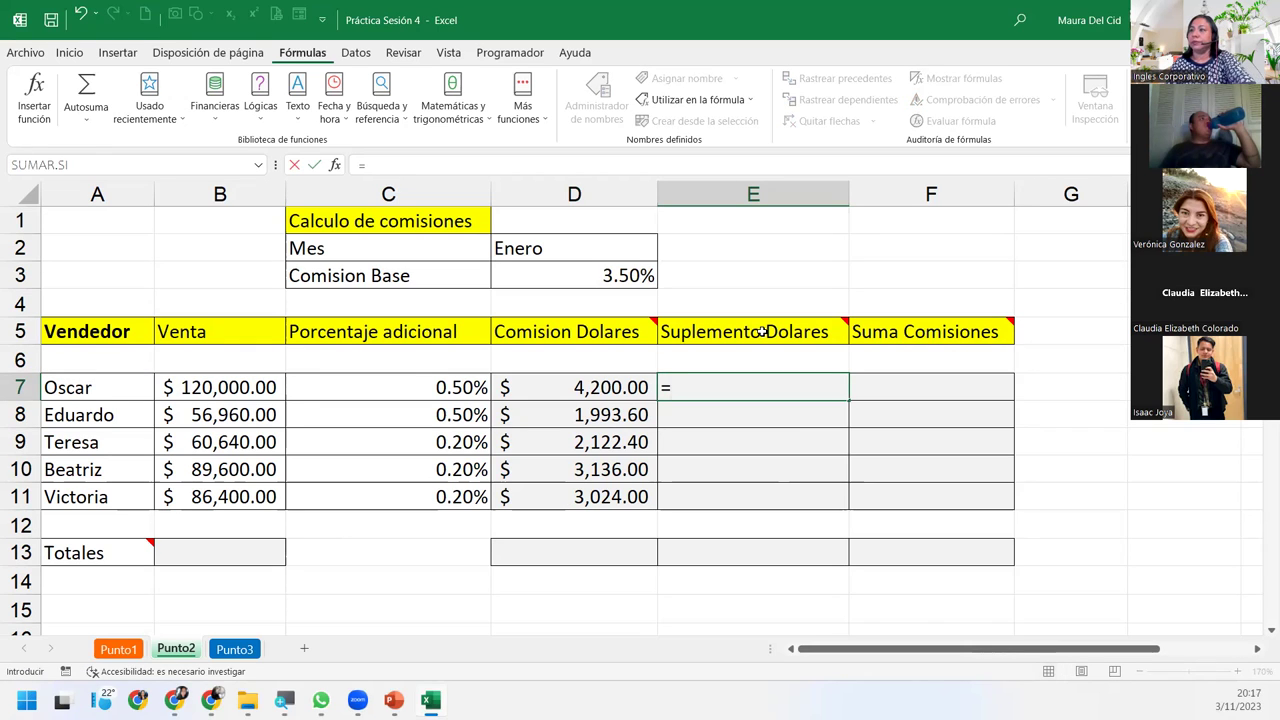
click(247, 386)
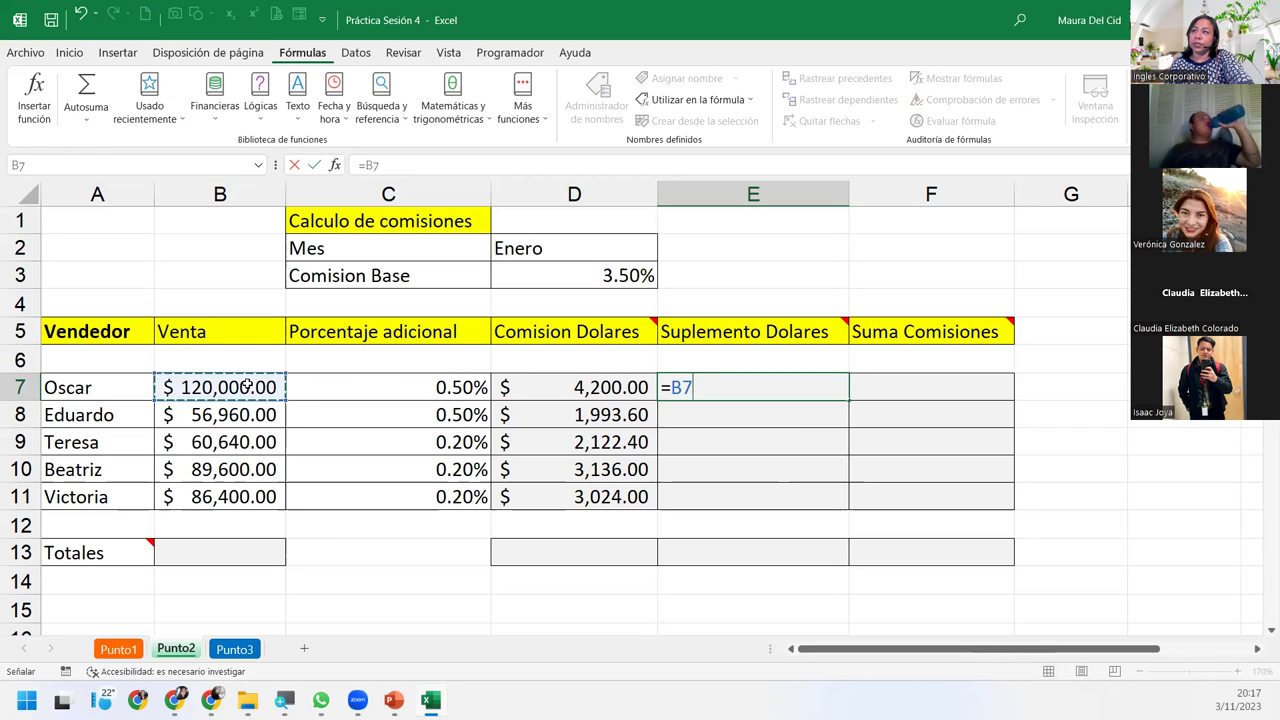
text(*)
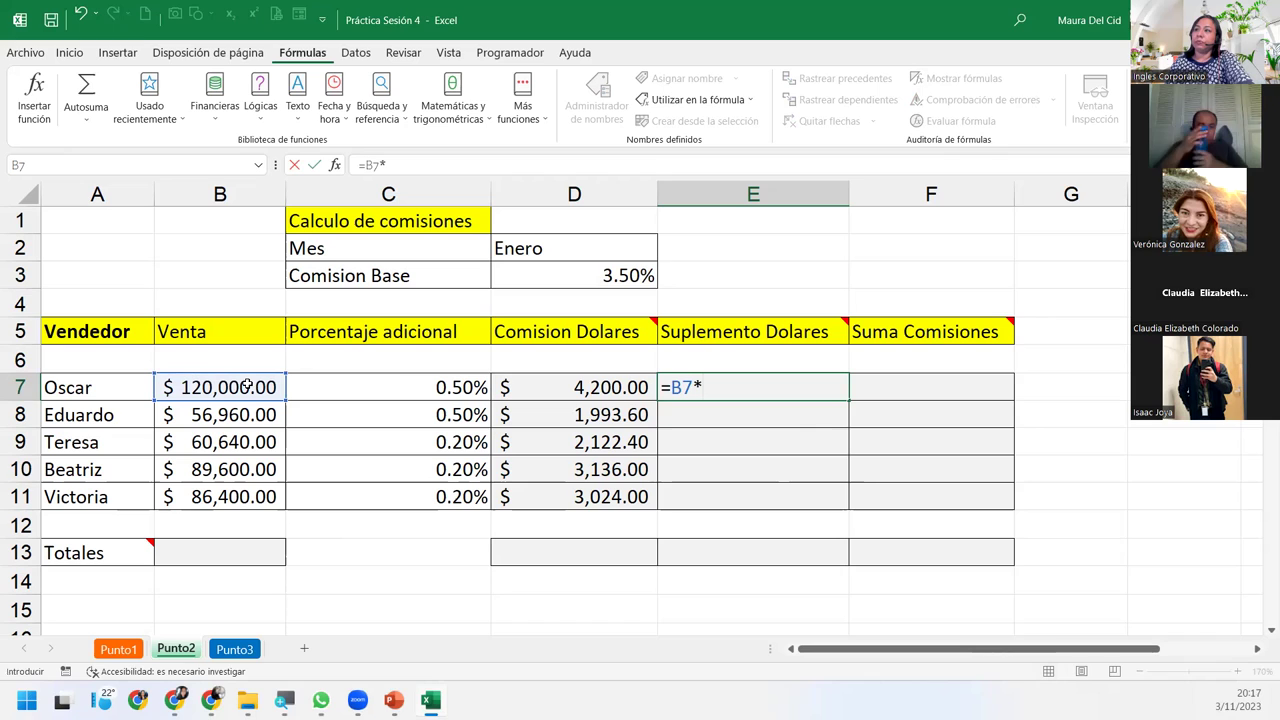
click(329, 382)
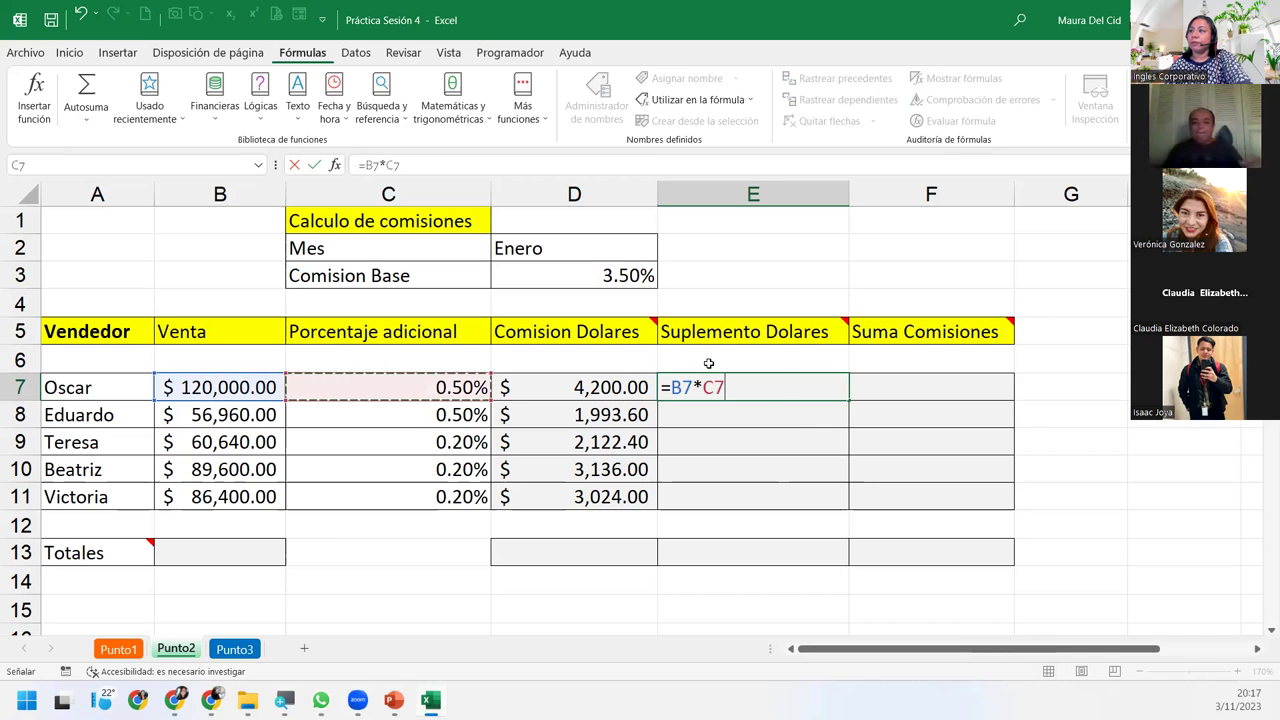
click(782, 385)
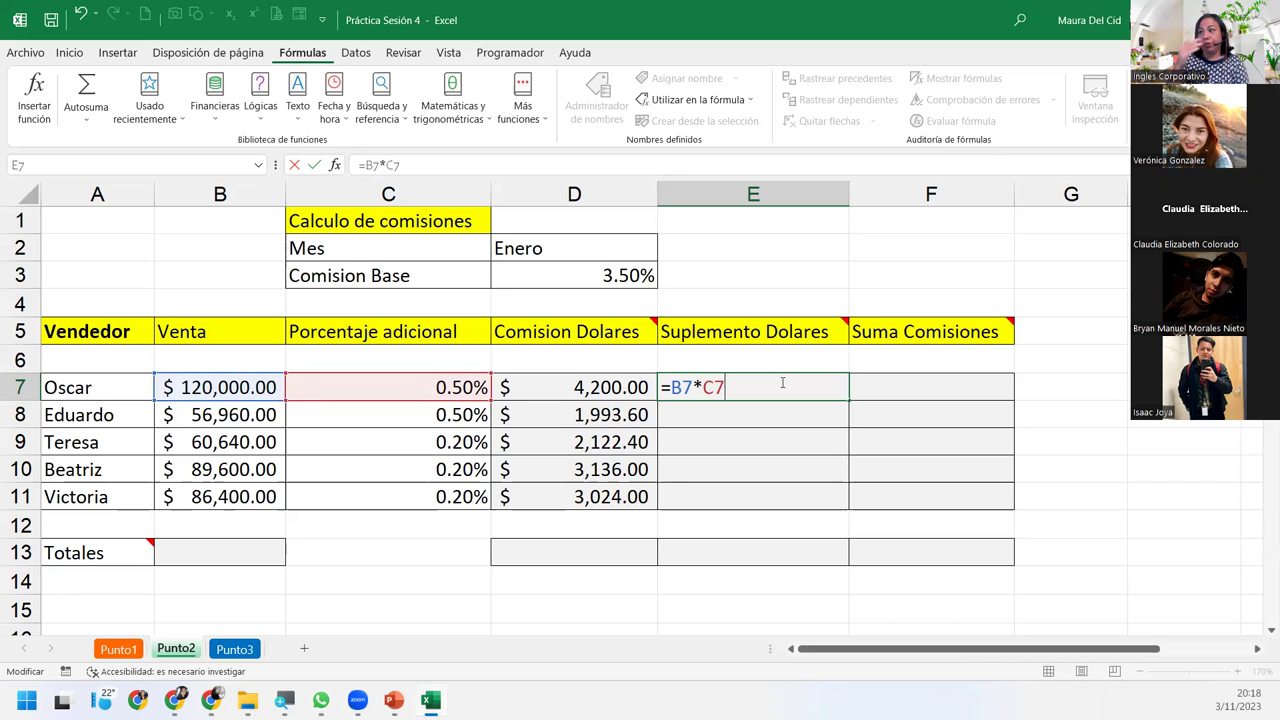
key(Return)
click(781, 386)
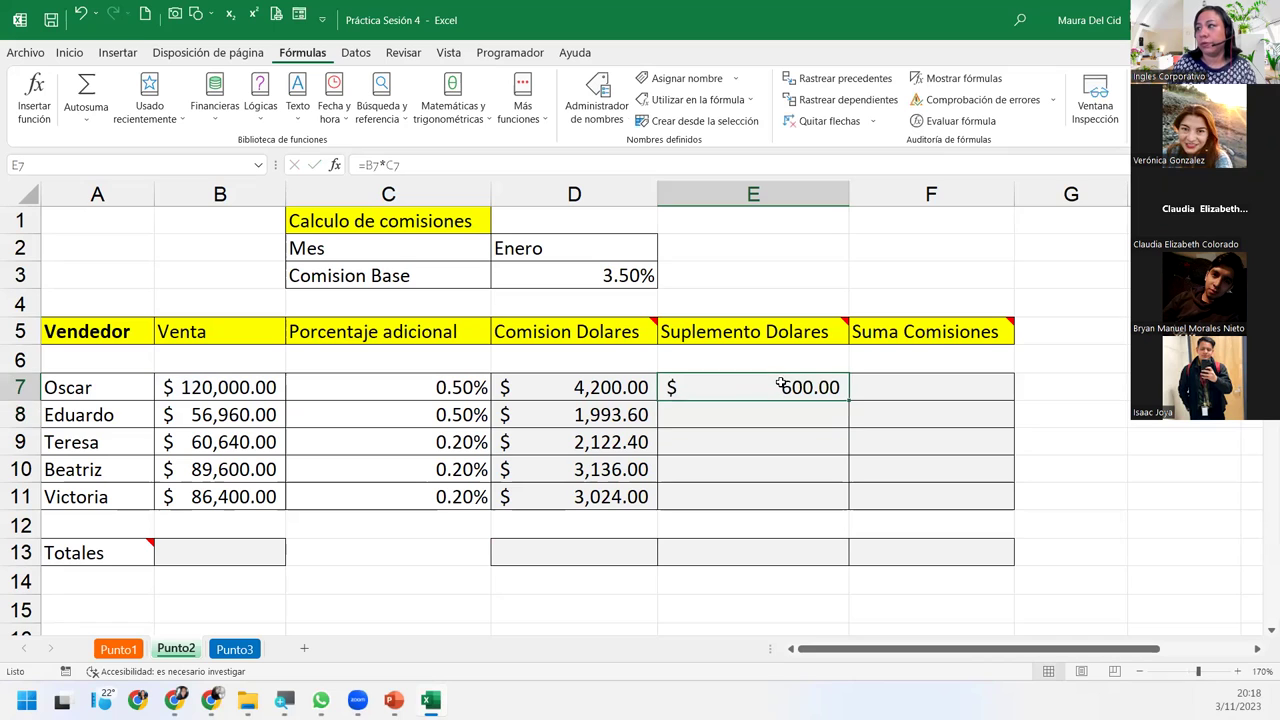
double_click(849, 400)
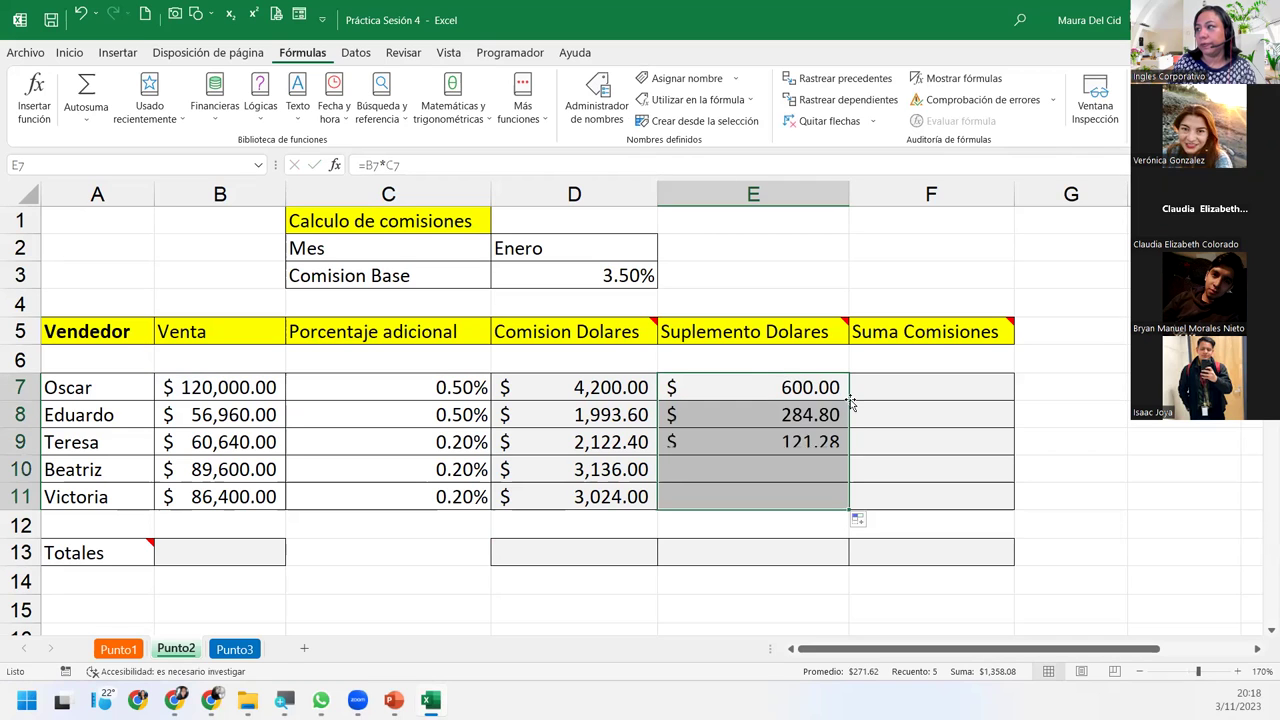
click(903, 386)
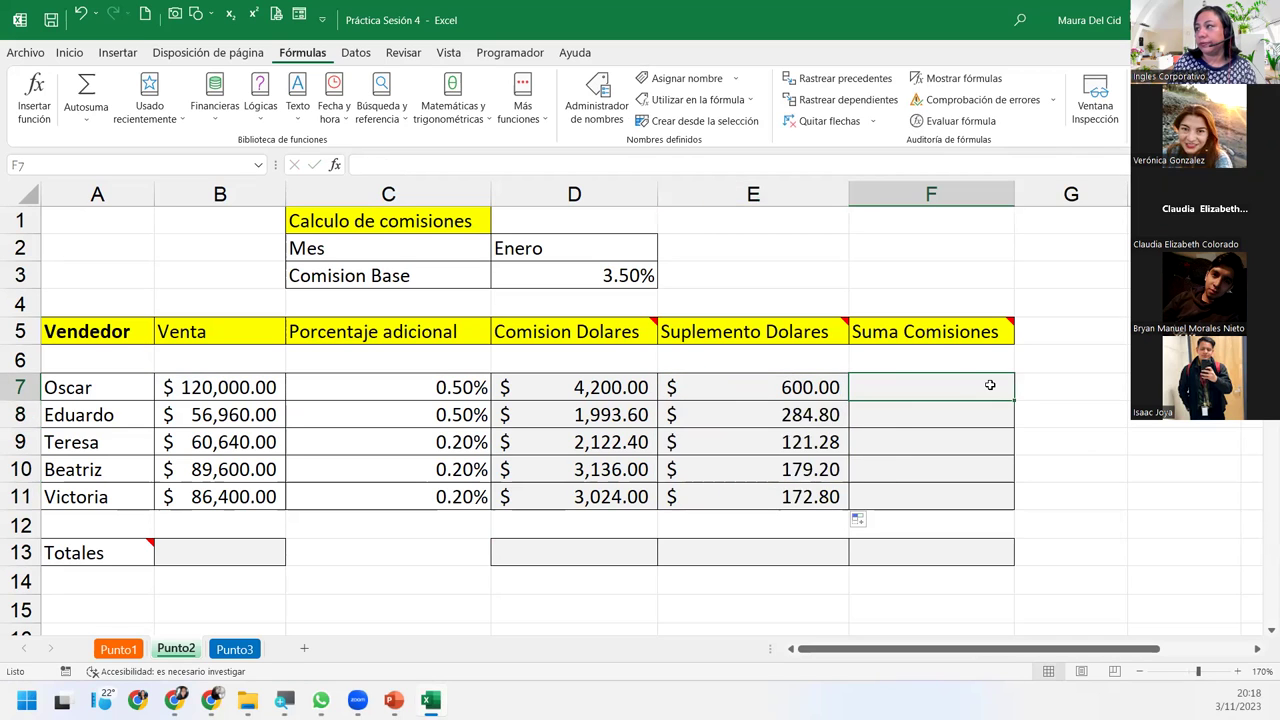
- Enter =D7+E7 in F7 and fill it down to F11, giving $4,800.00 through $3,196.80
mouse_move(950, 332)
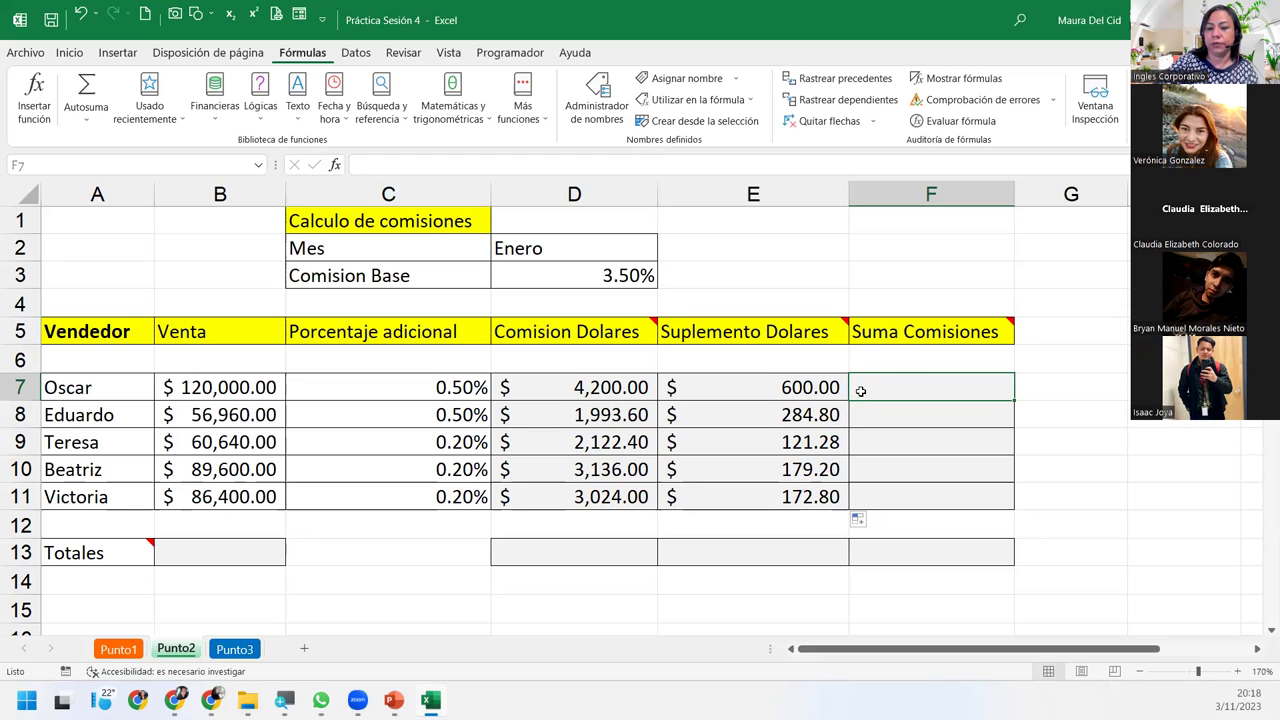
text(=)
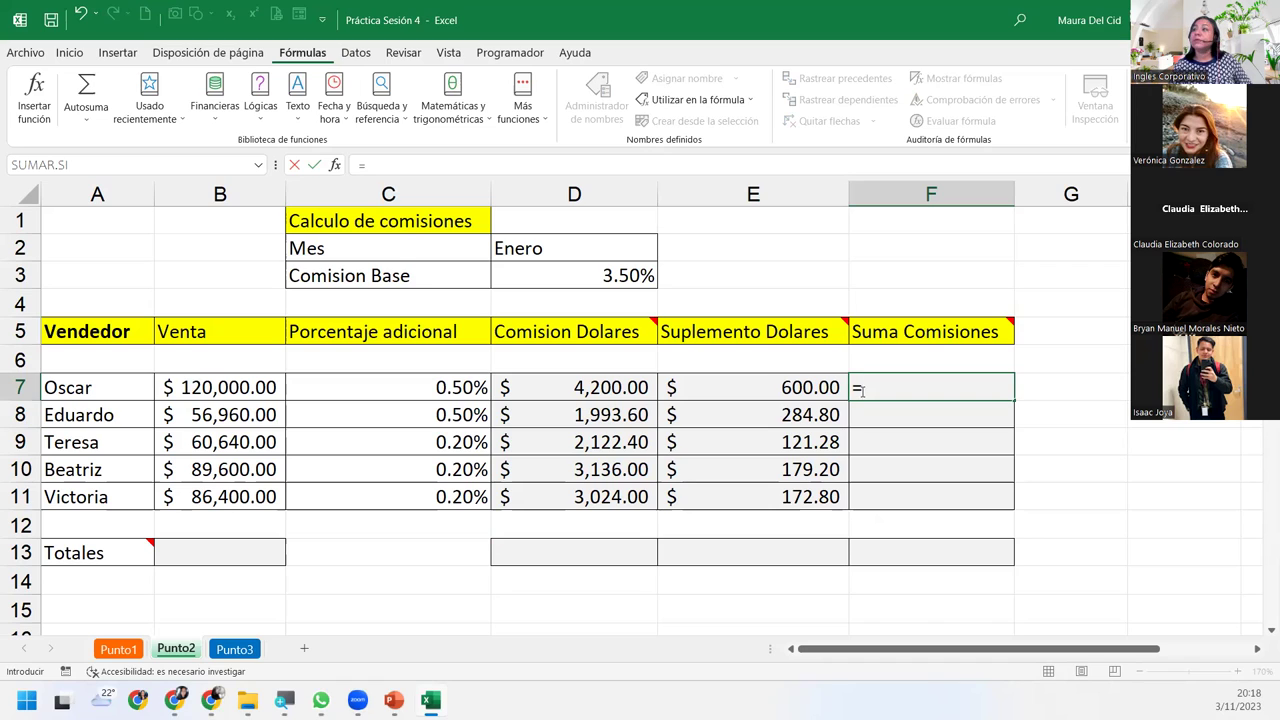
click(607, 381)
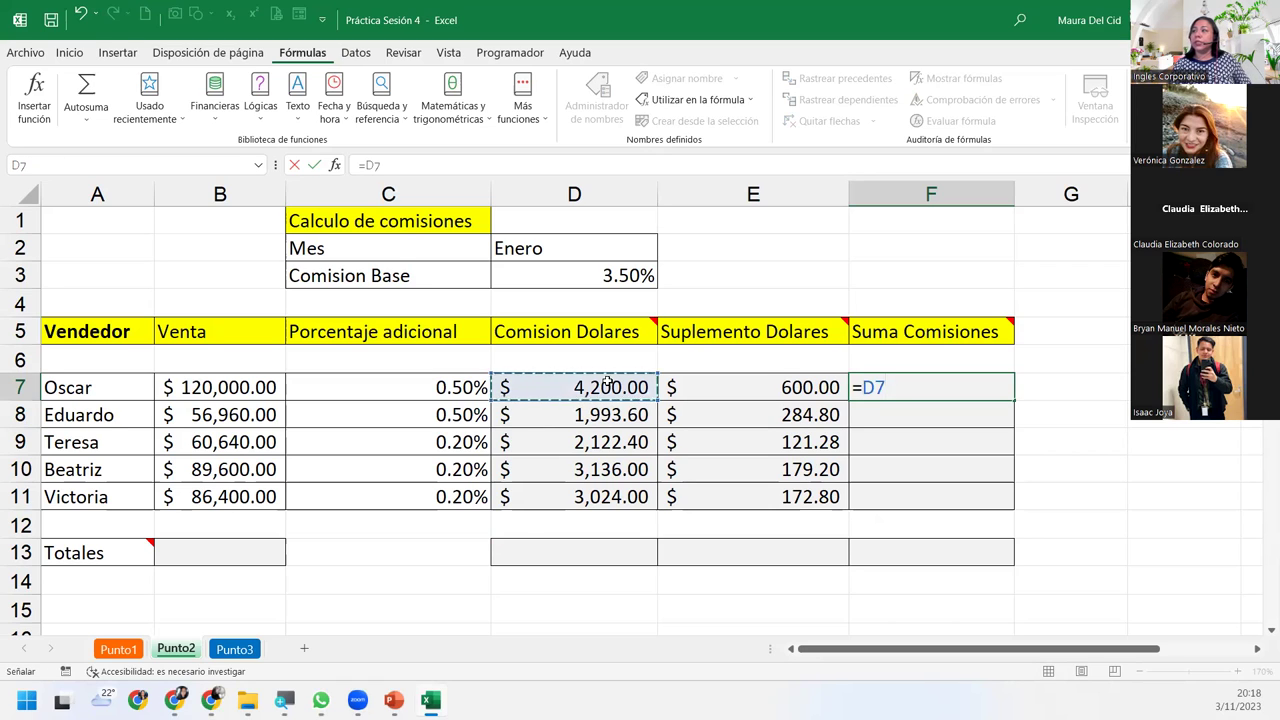
text(+)
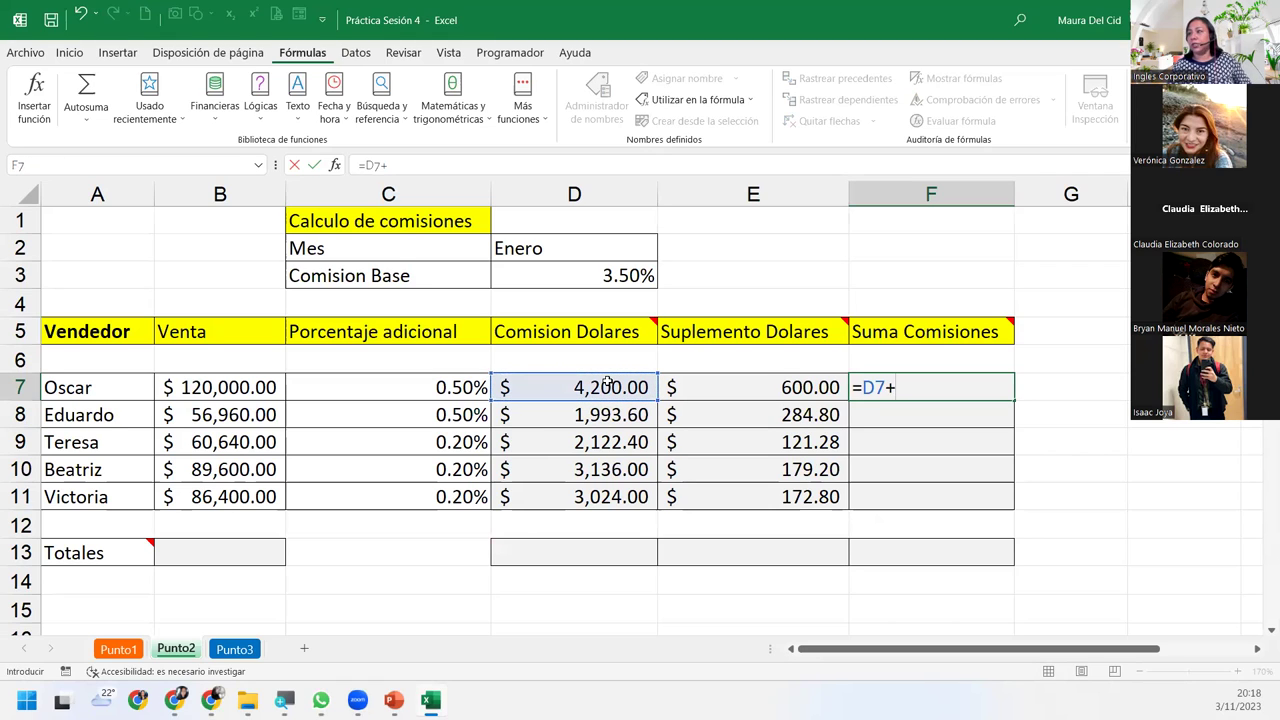
click(665, 387)
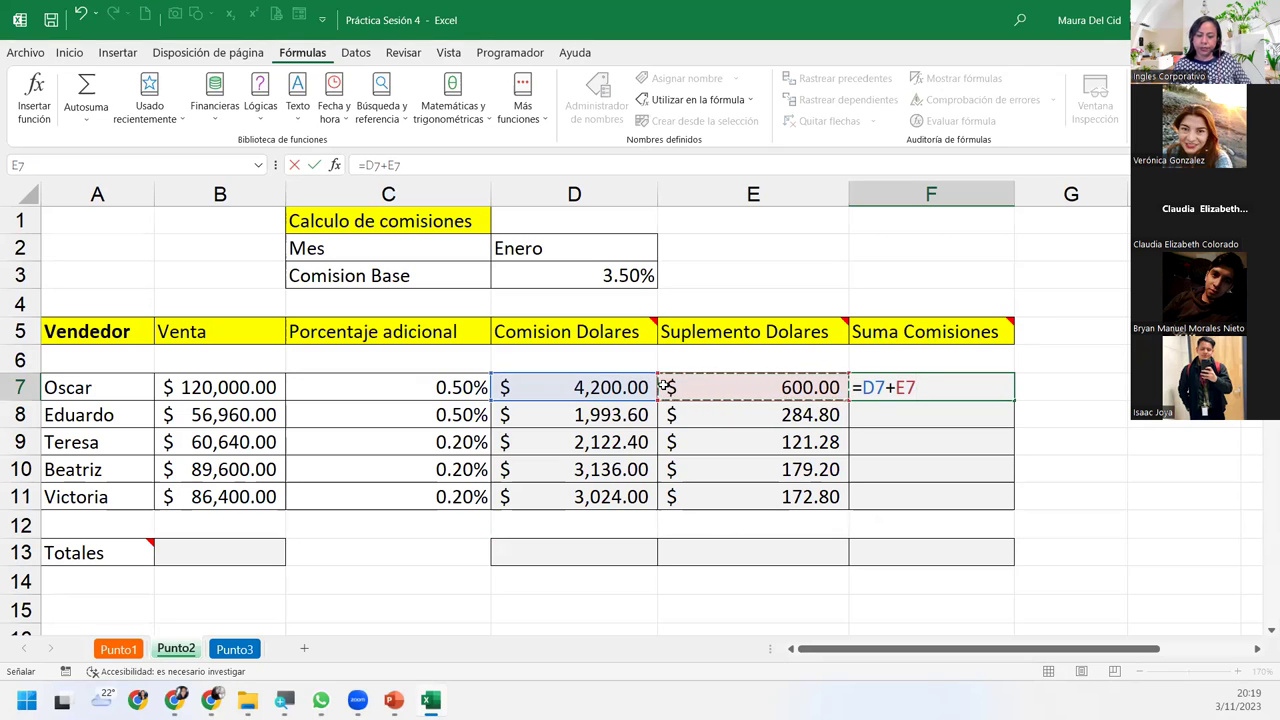
key(Return)
click(932, 388)
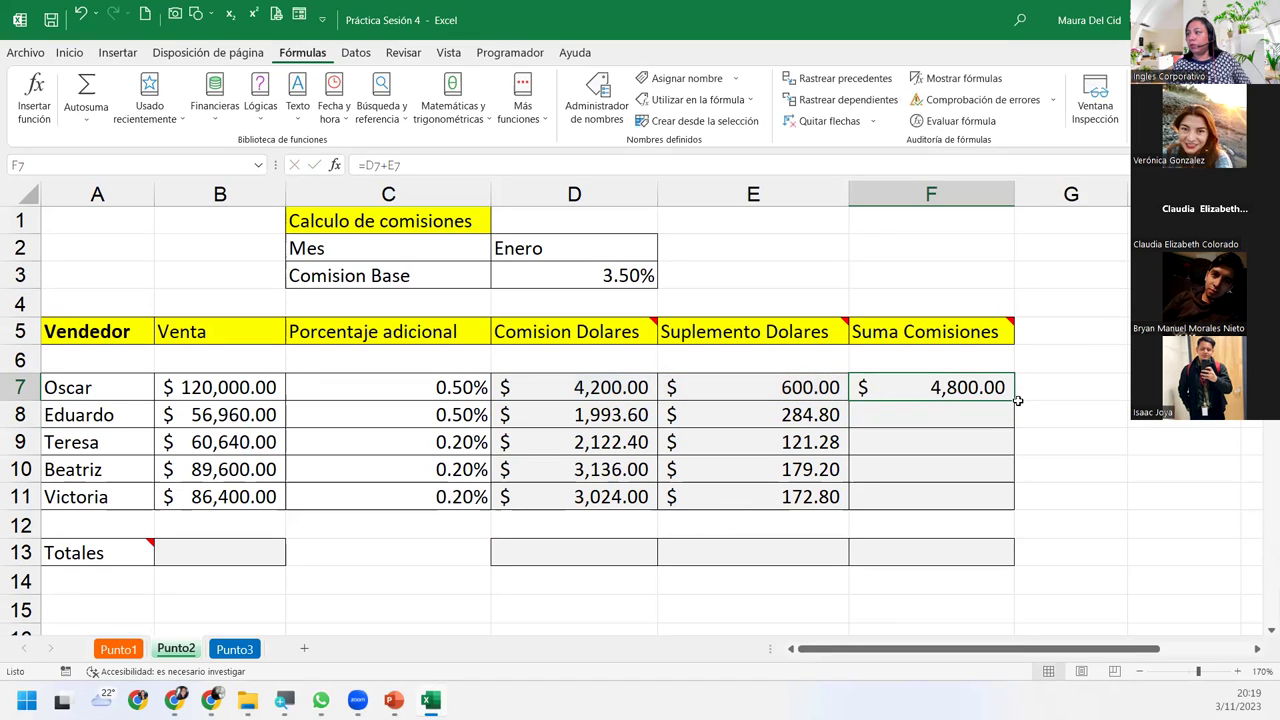
drag(1018, 401, 1020, 512)
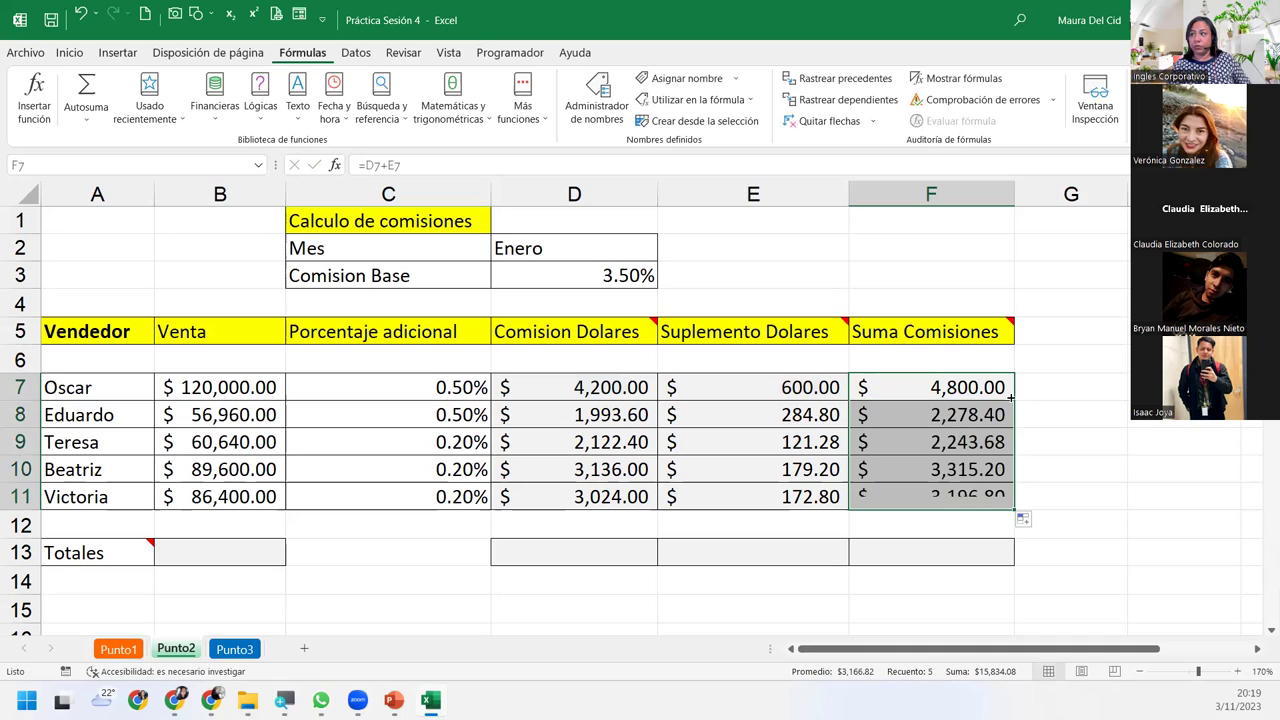
click(212, 553)
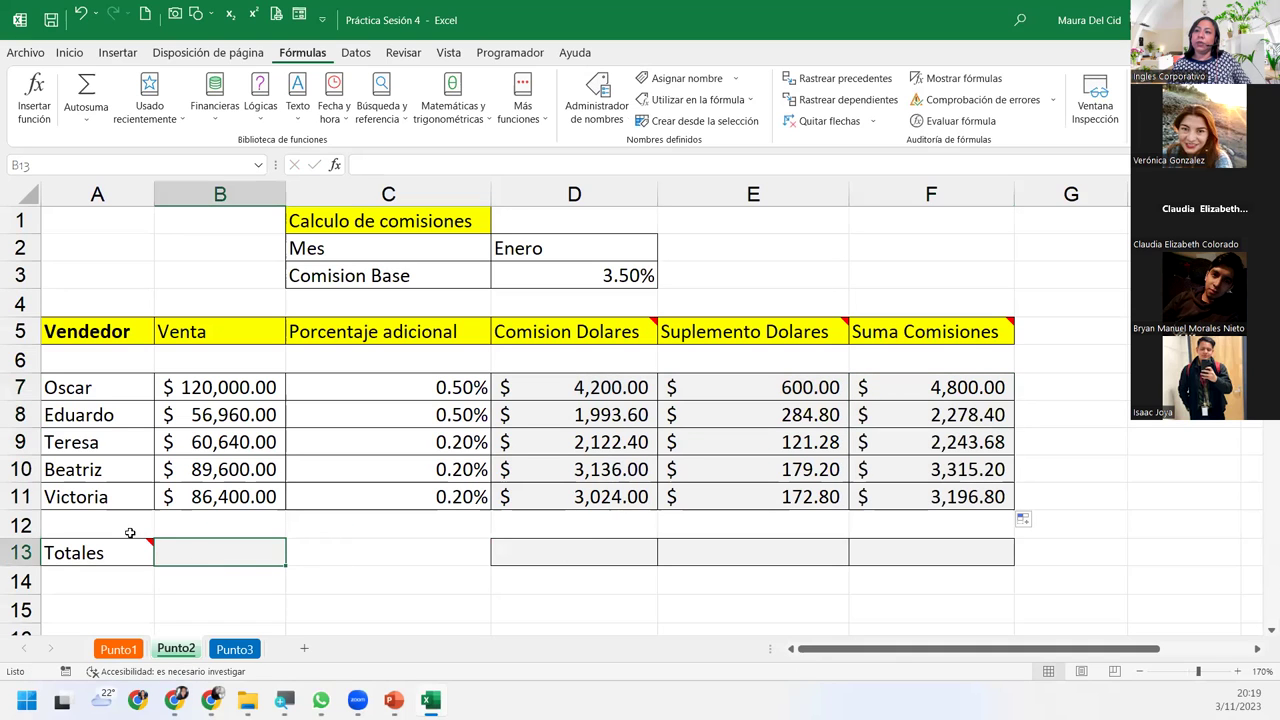
- Use Autosuma to put =SUMA(B7:B11) in B13 for the Venta total
mouse_move(117, 547)
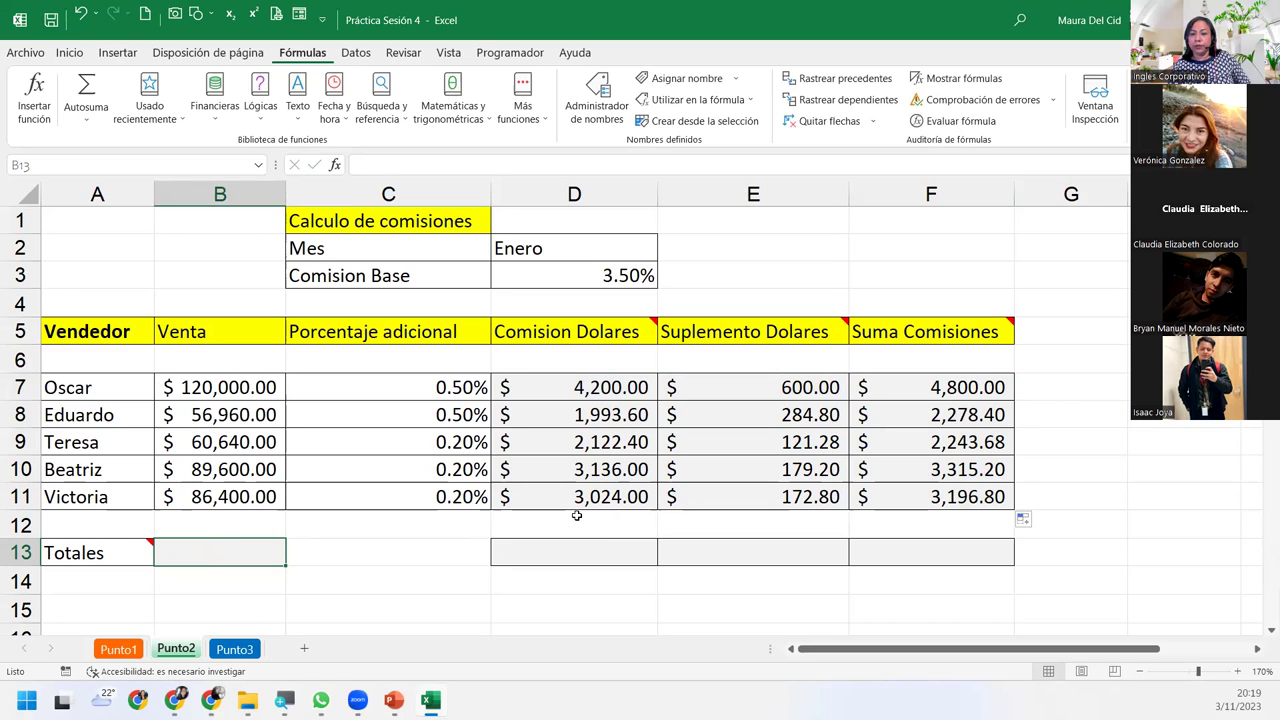
click(77, 123)
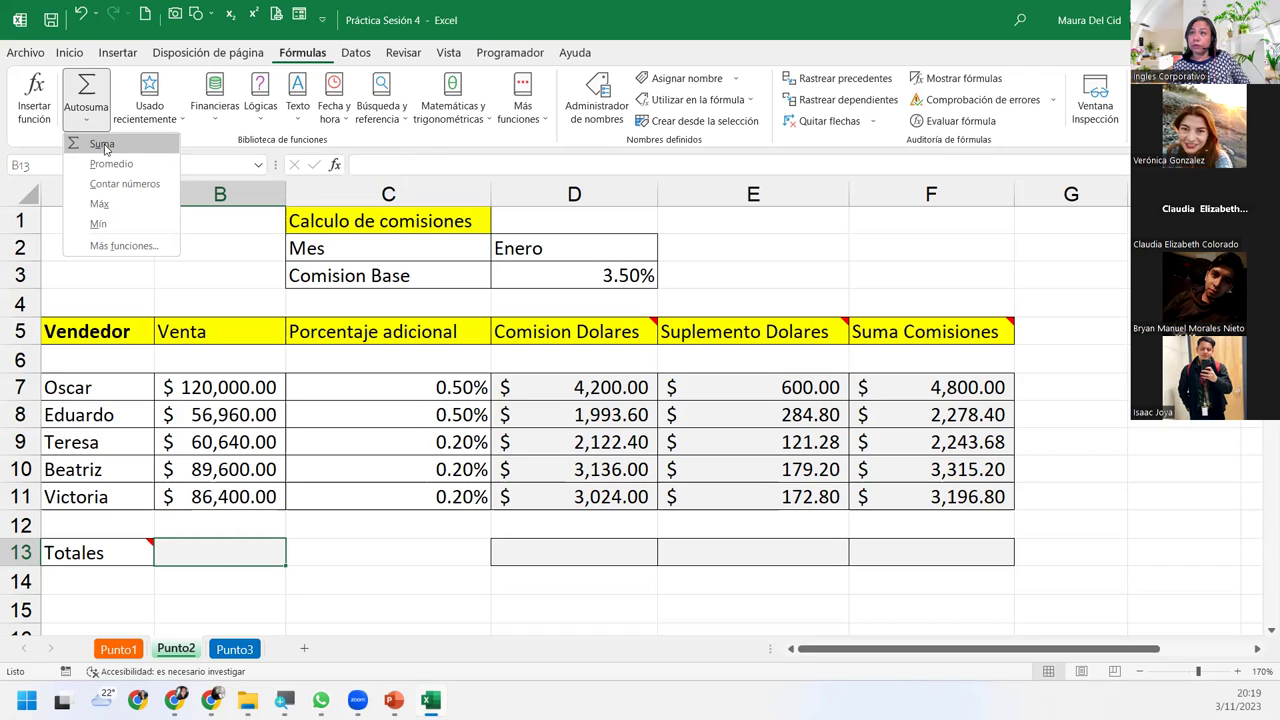
click(103, 146)
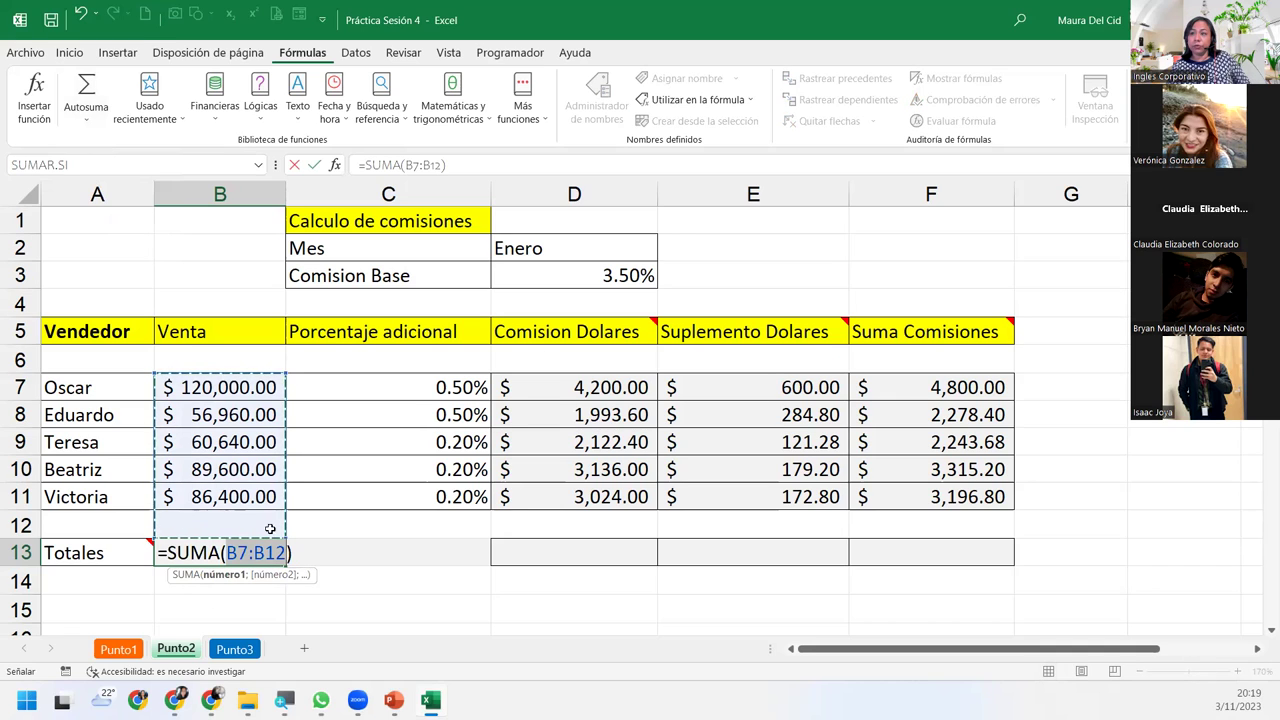
drag(196, 386, 226, 488)
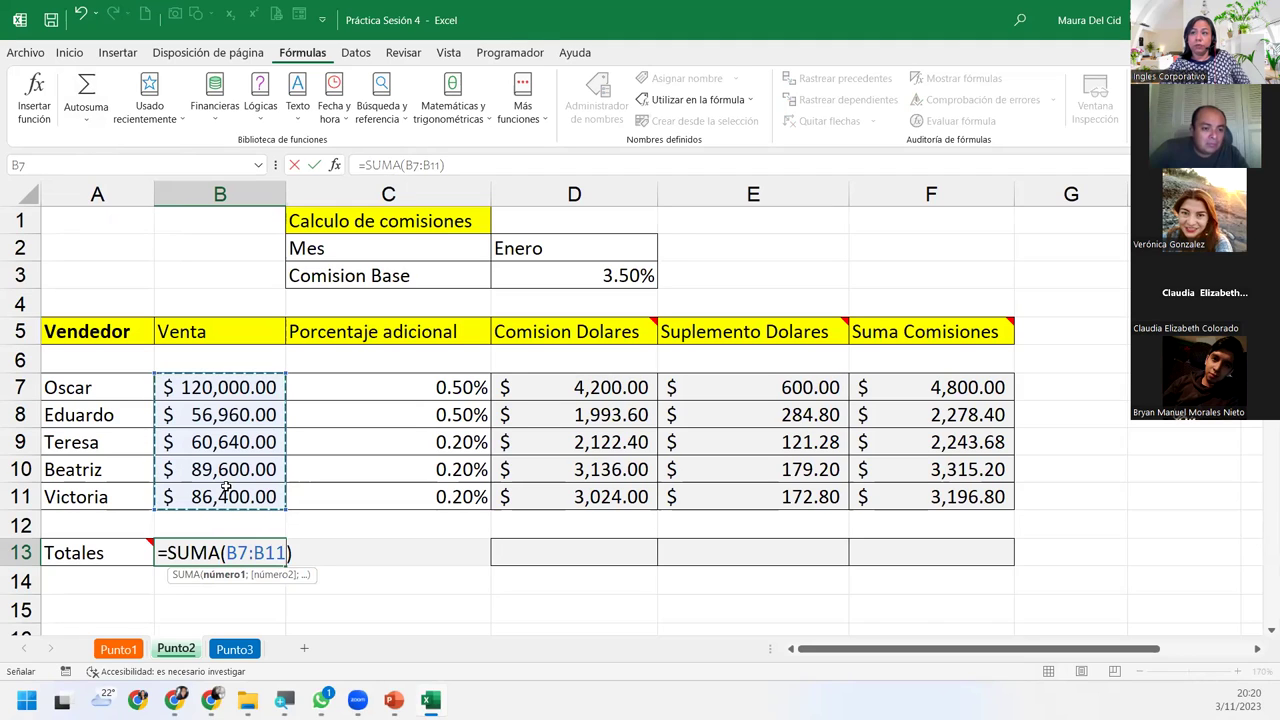
key(Return)
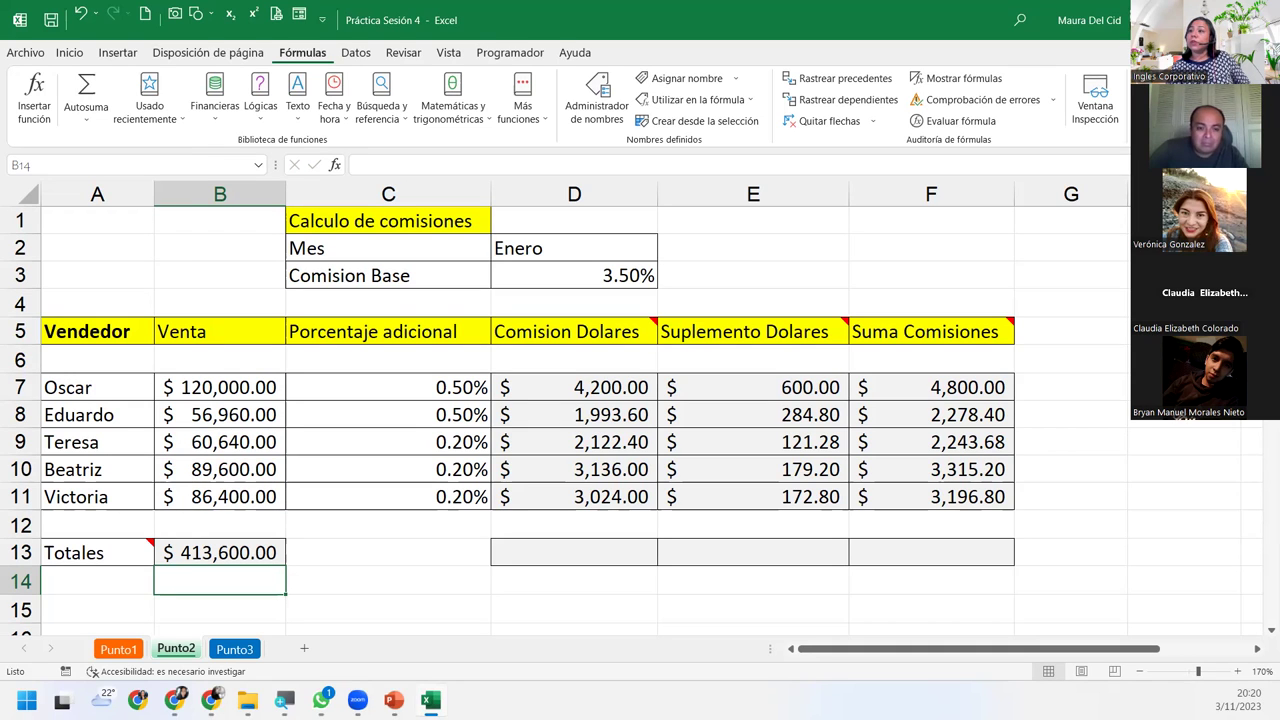
- Insert =SUMA(D7:D11) in D13 with Autosuma, totalling $14,476.00
click(546, 551)
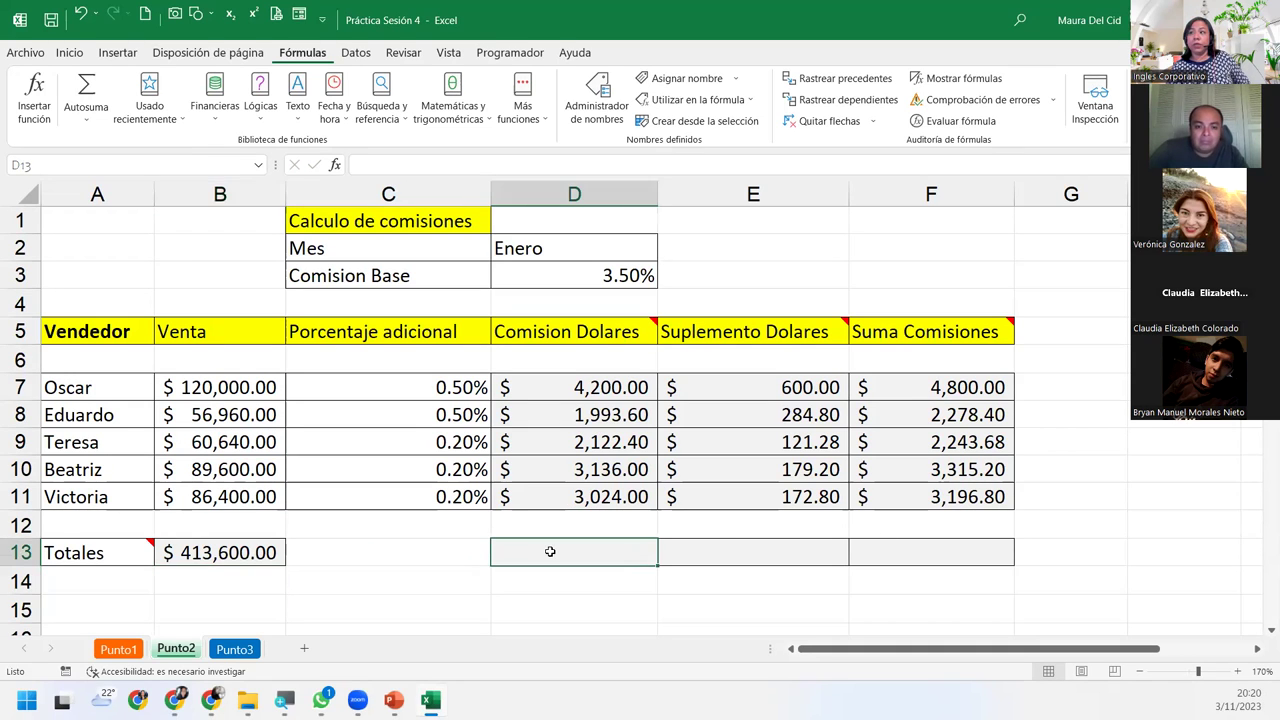
click(86, 118)
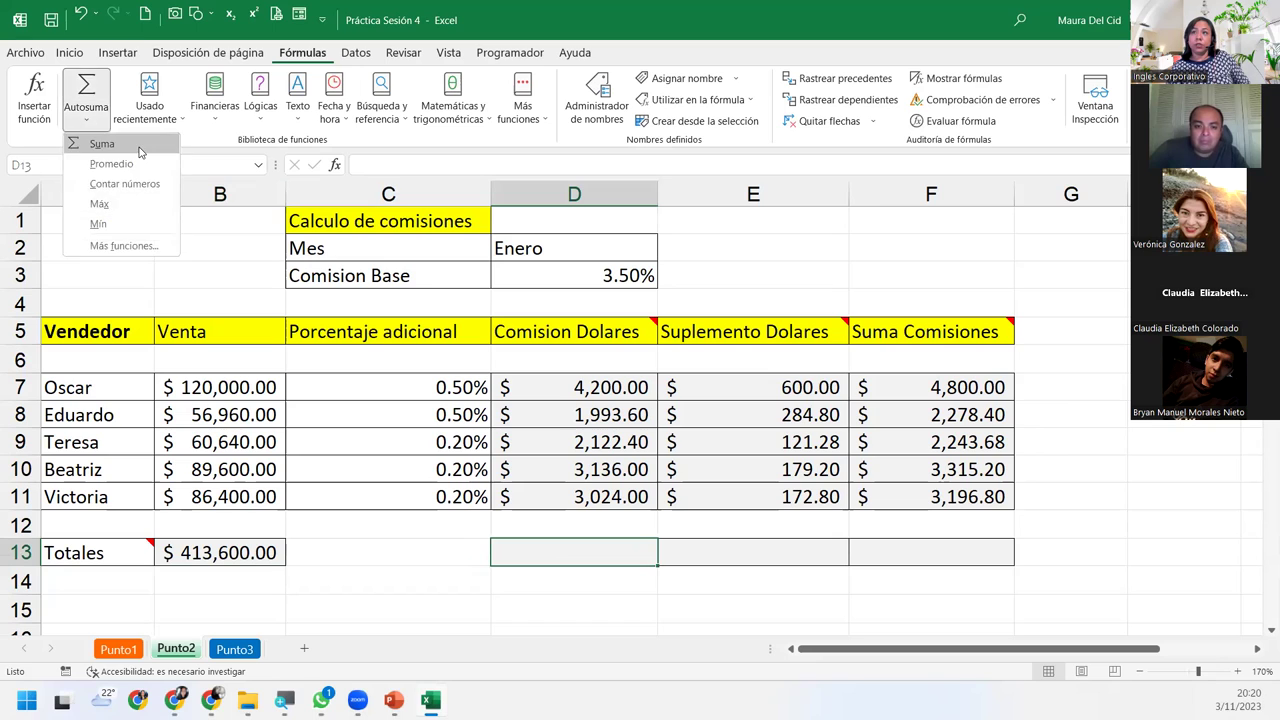
click(140, 143)
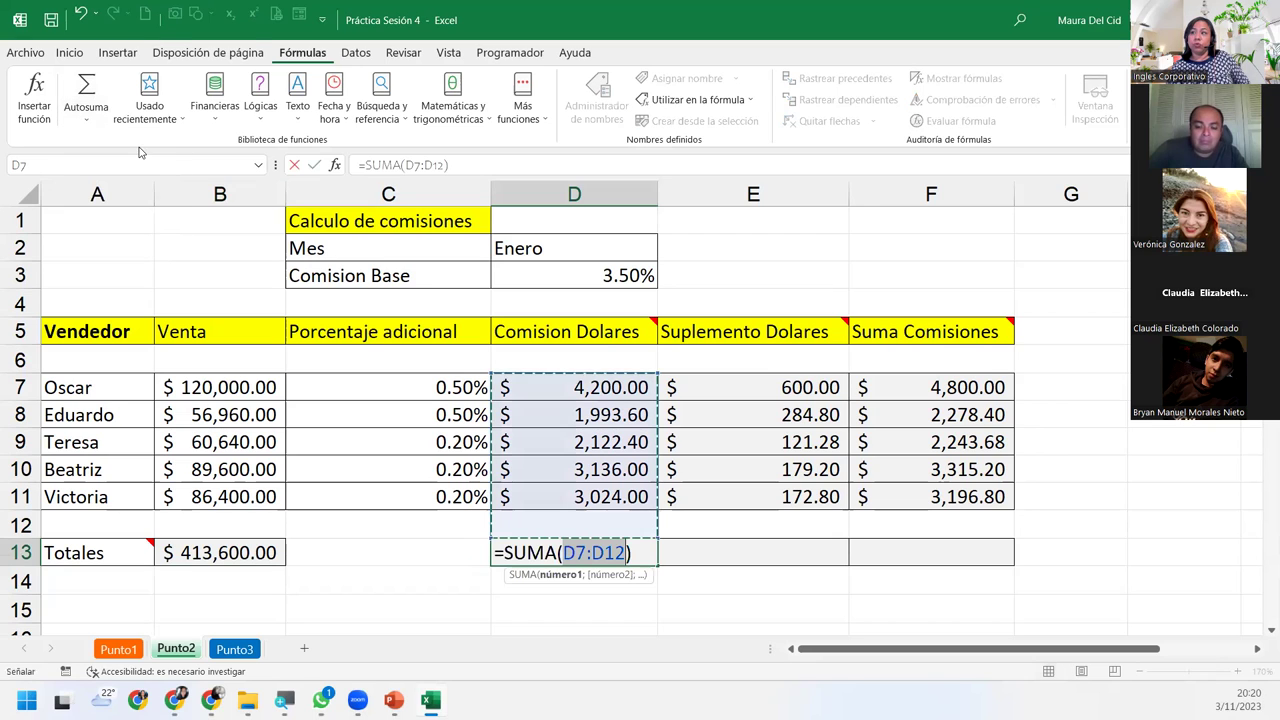
click(576, 390)
drag(576, 404, 578, 500)
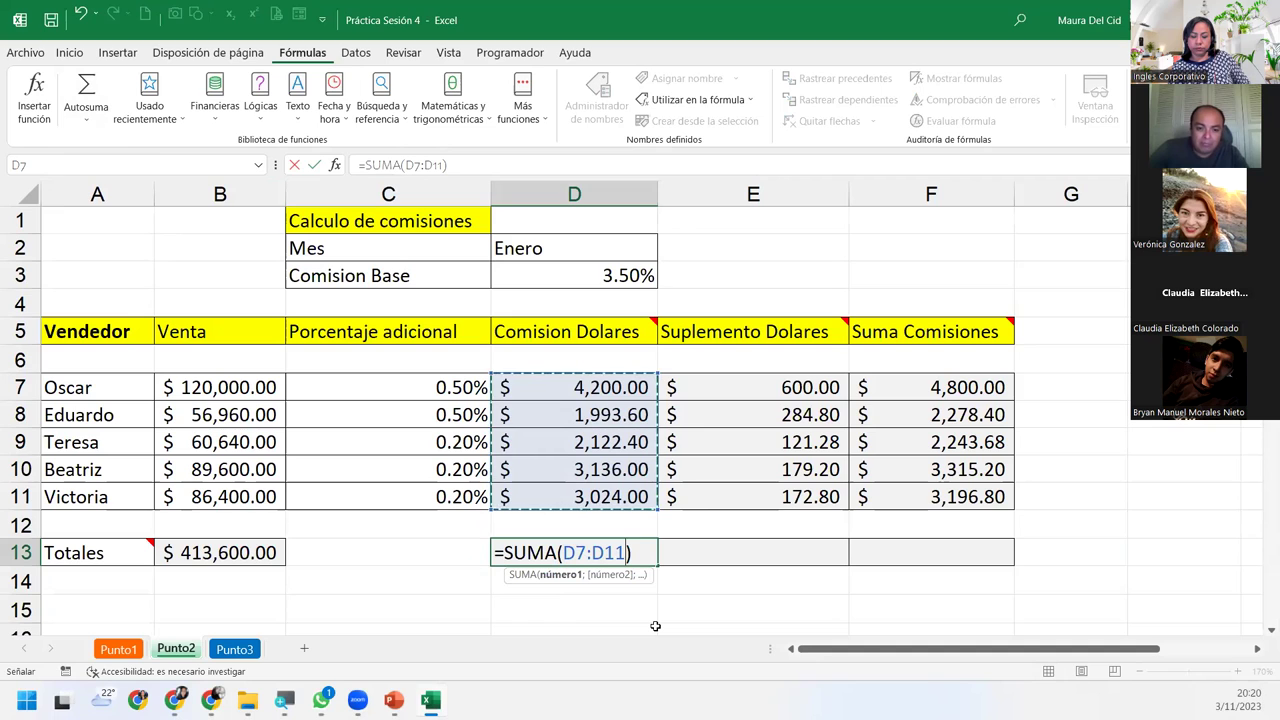
key(Return)
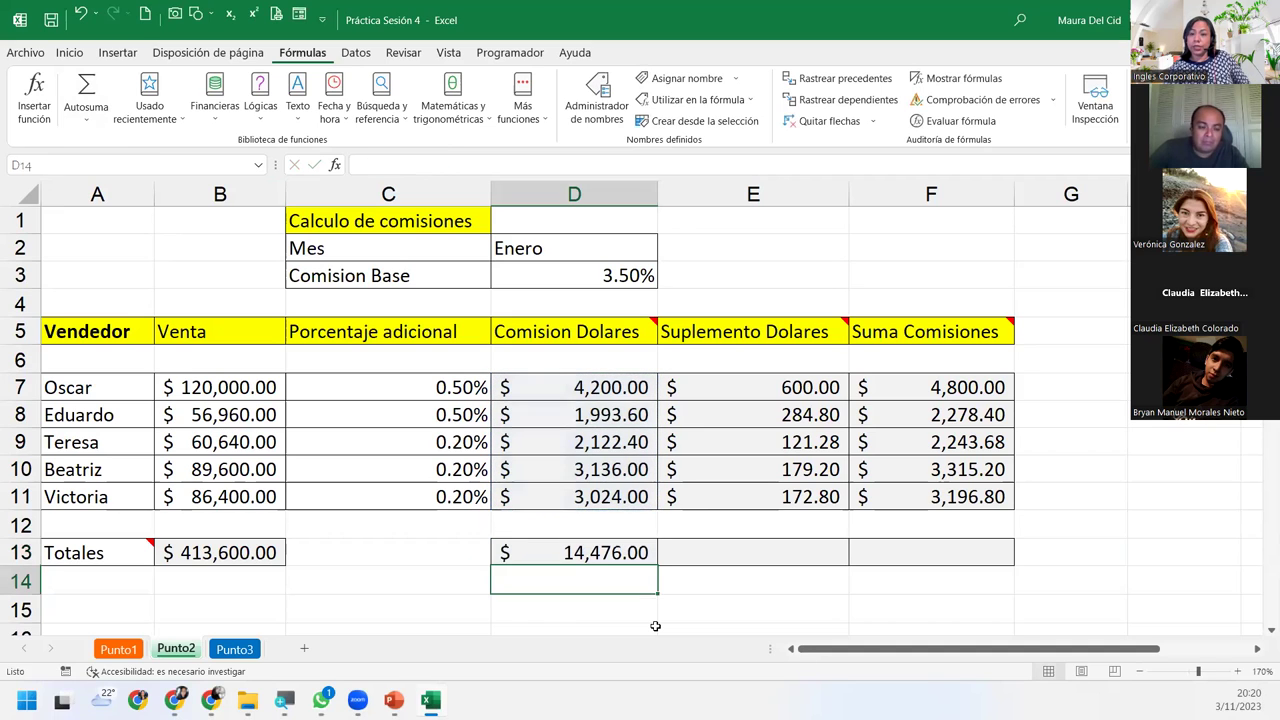
click(616, 558)
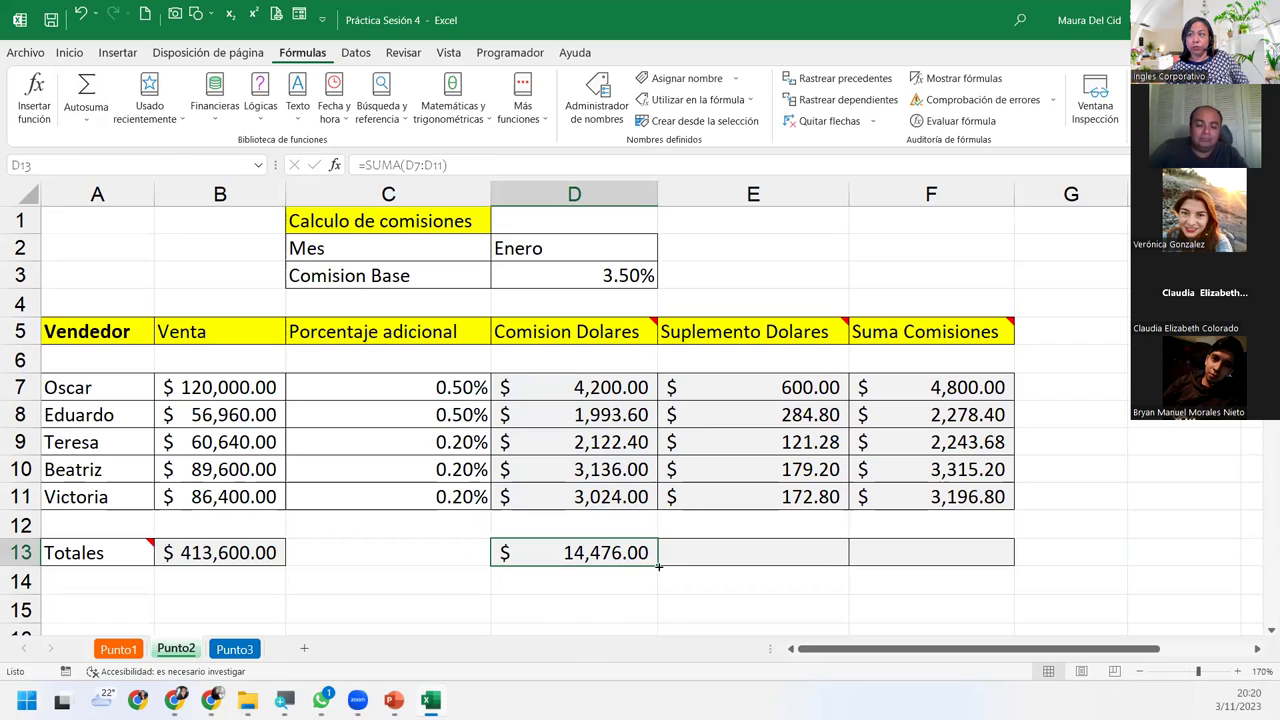
- Copy the D13 total across to E13 and F13 and check E13's SUMA formula
drag(658, 566, 1002, 553)
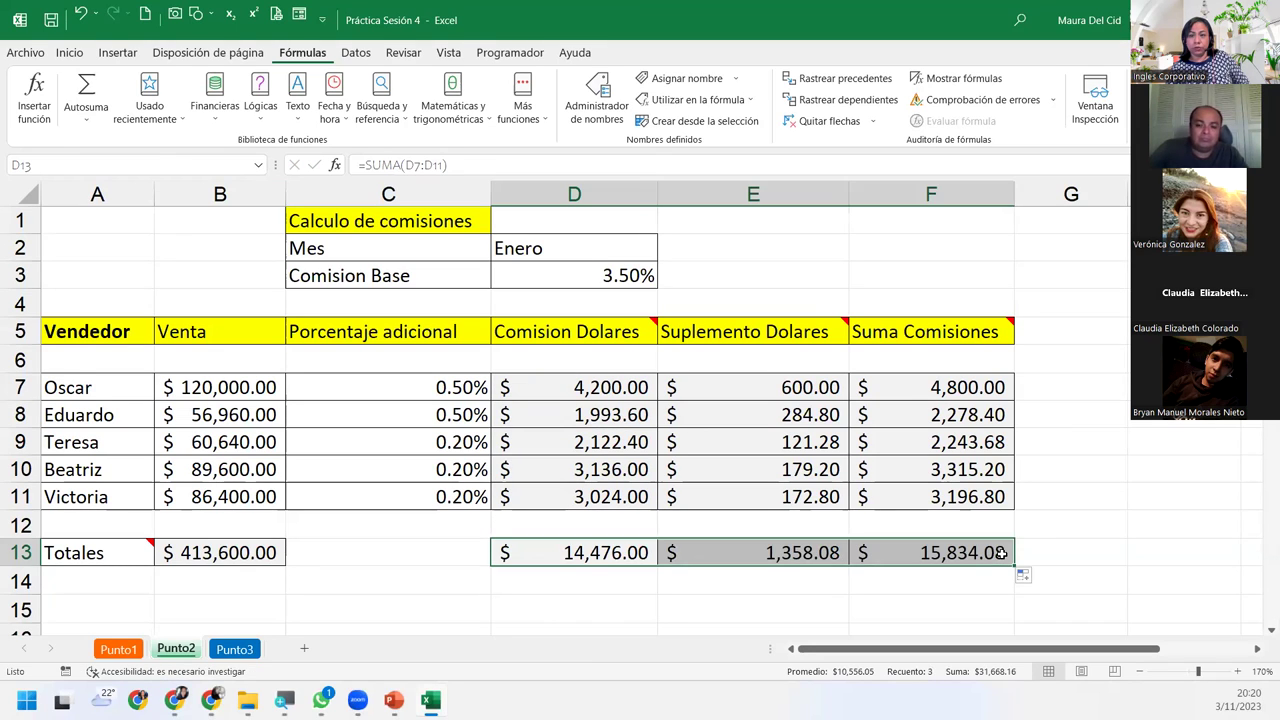
double_click(1001, 553)
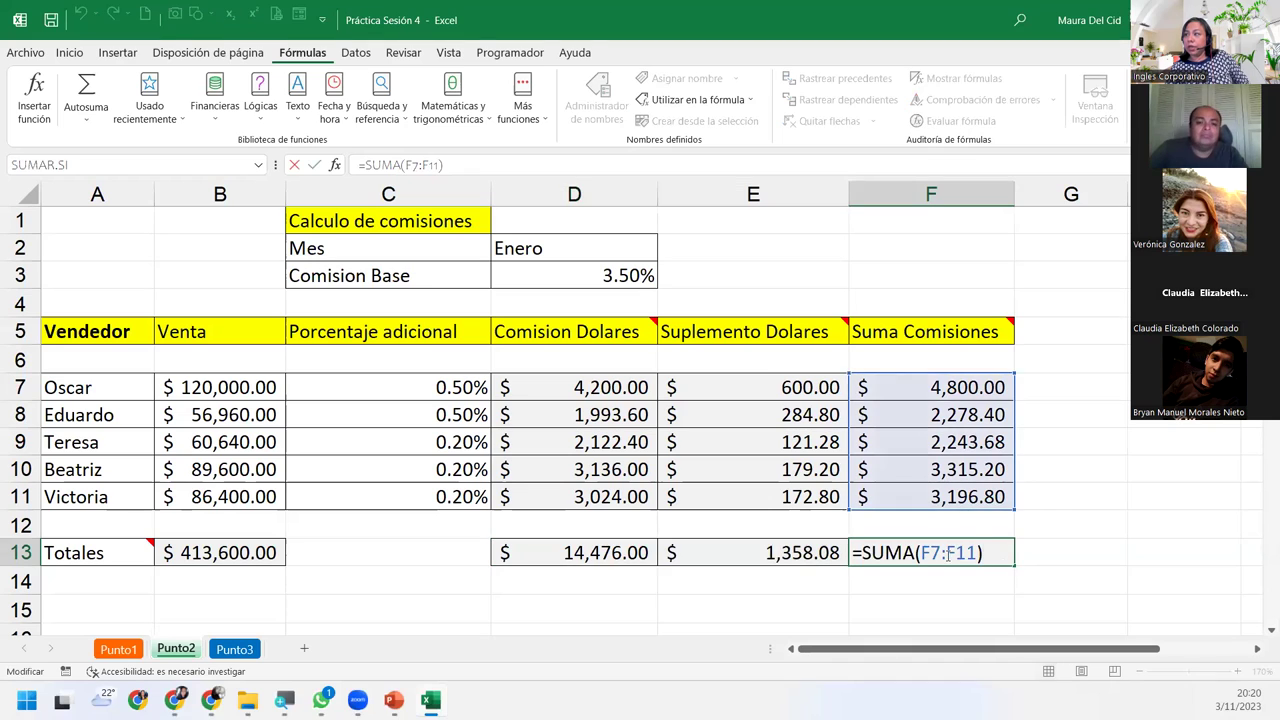
click(813, 558)
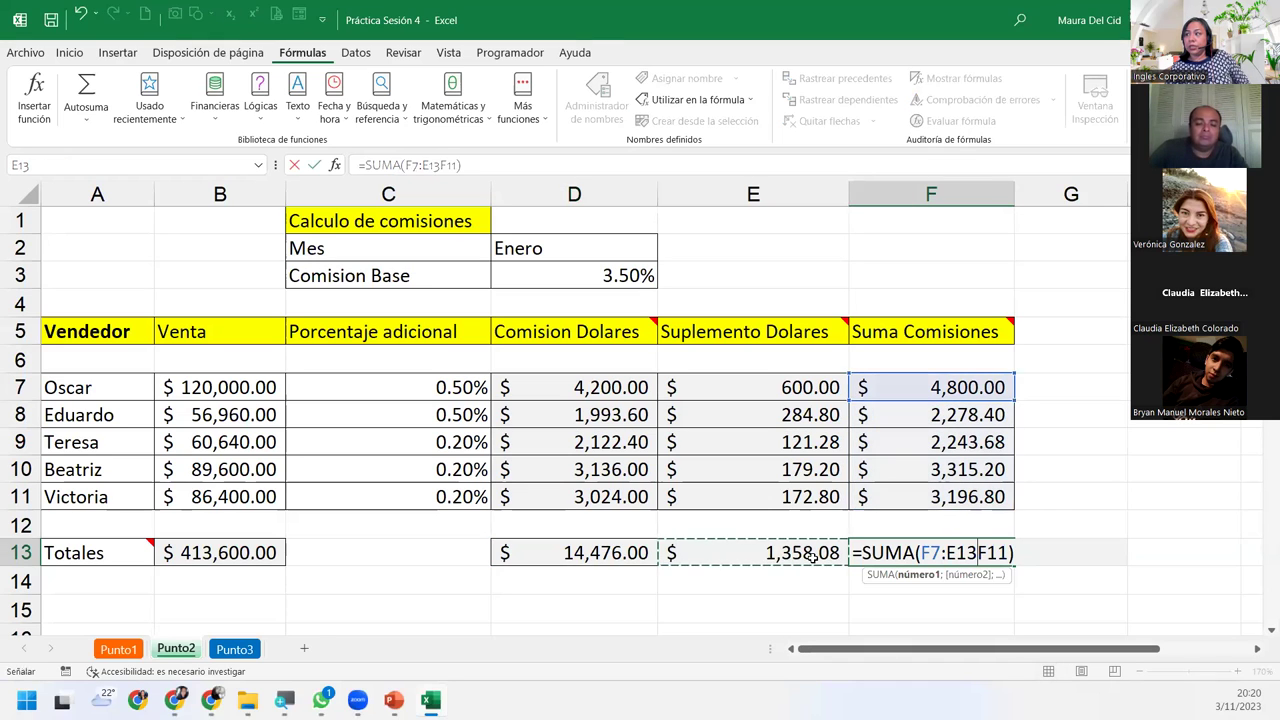
key(Escape)
double_click(813, 558)
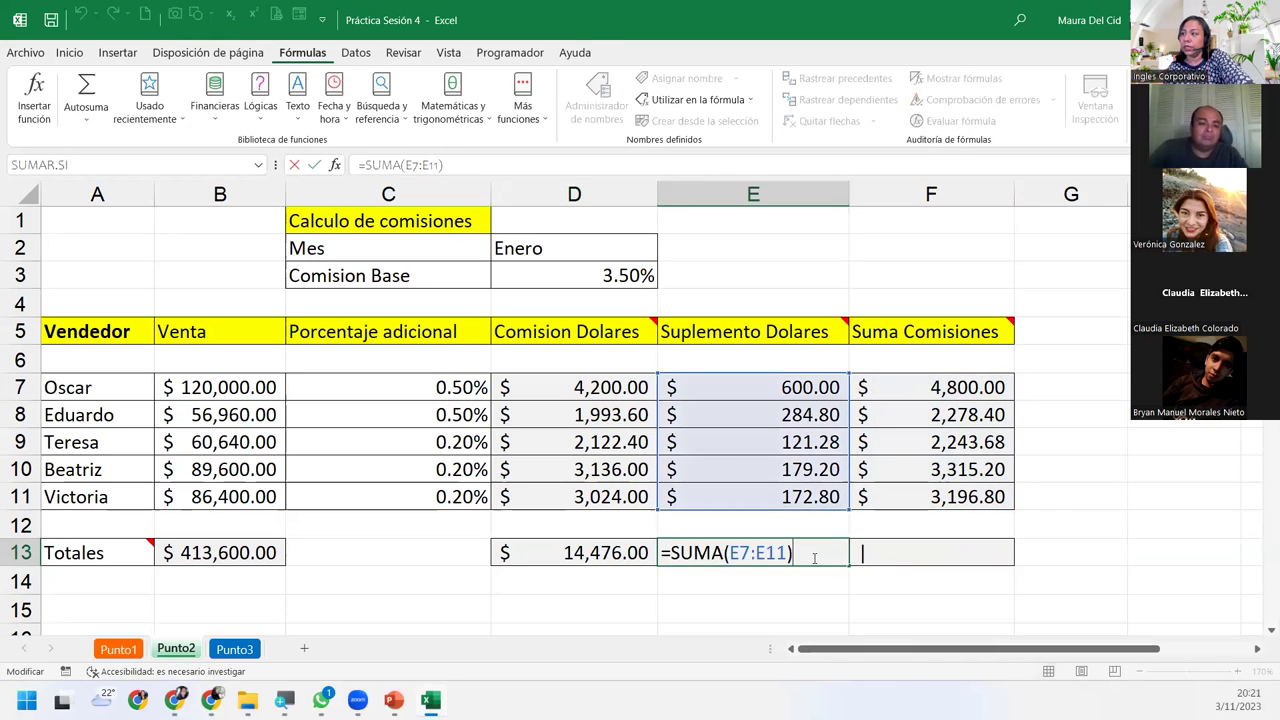
key(Escape)
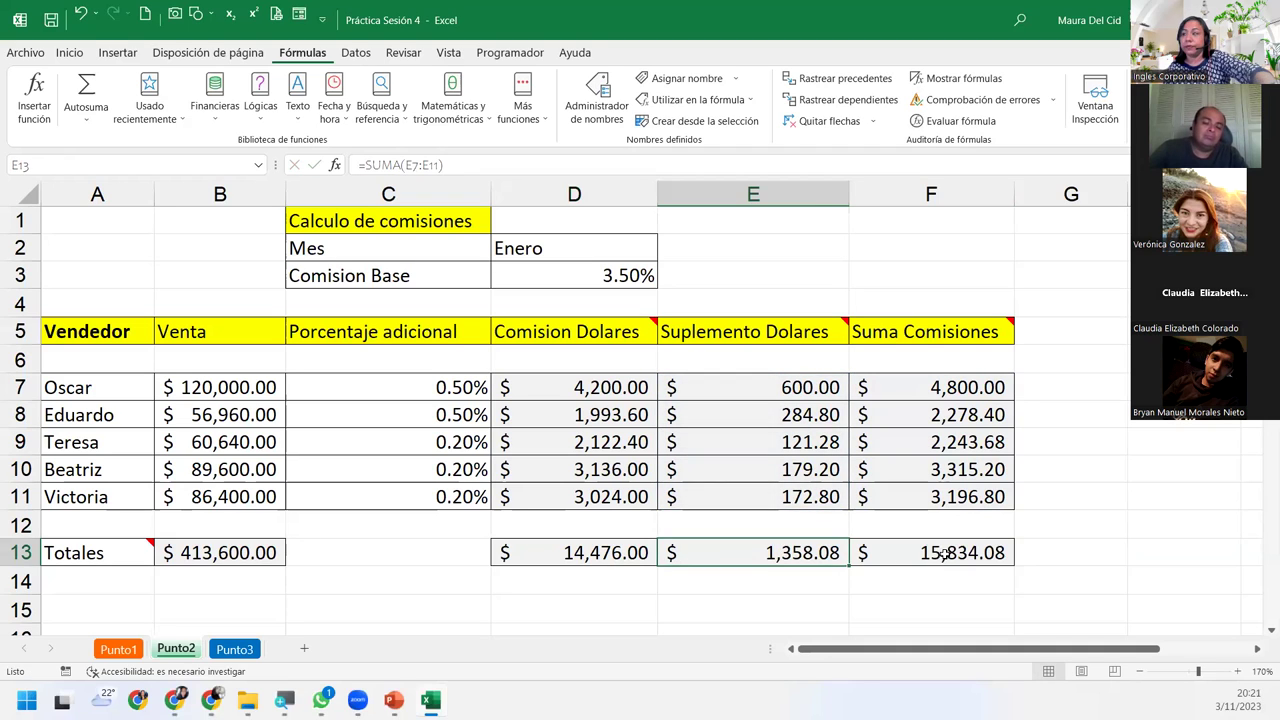
double_click(798, 556)
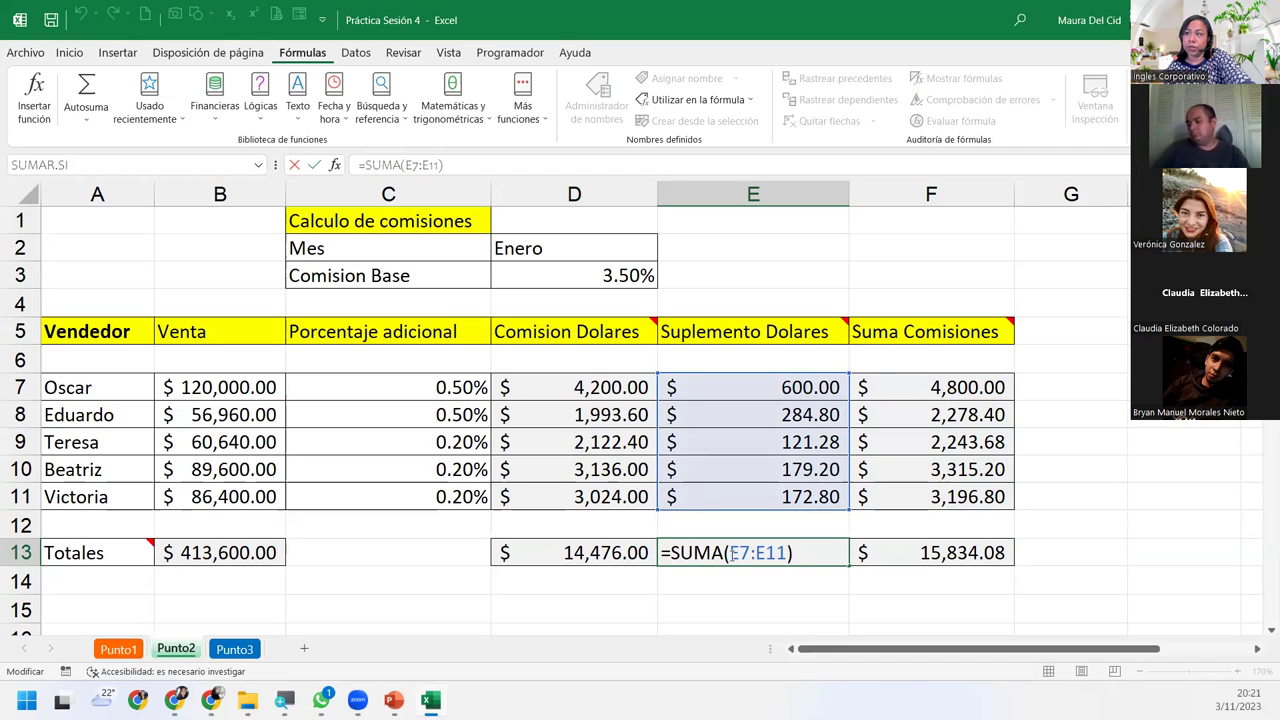
key(Return)
- Review the D13 and E13 totals and confirm =SUMA(F7:F11) in F13
double_click(580, 553)
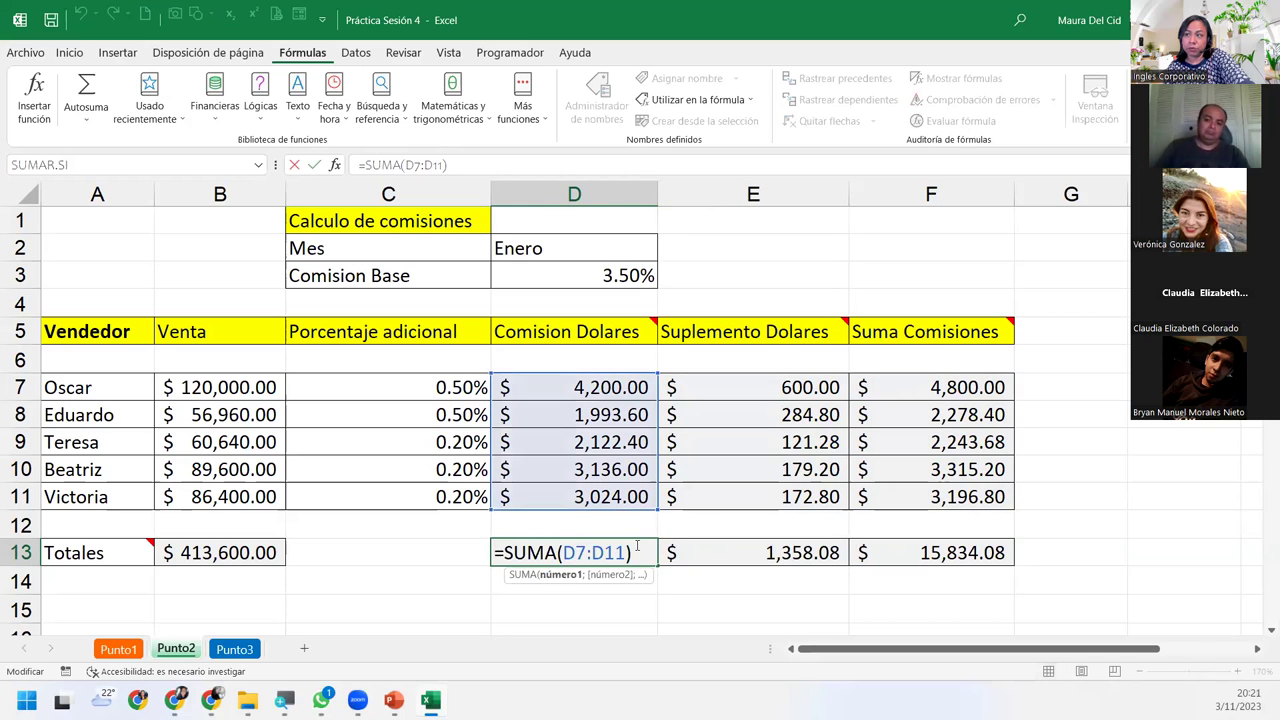
key(Return)
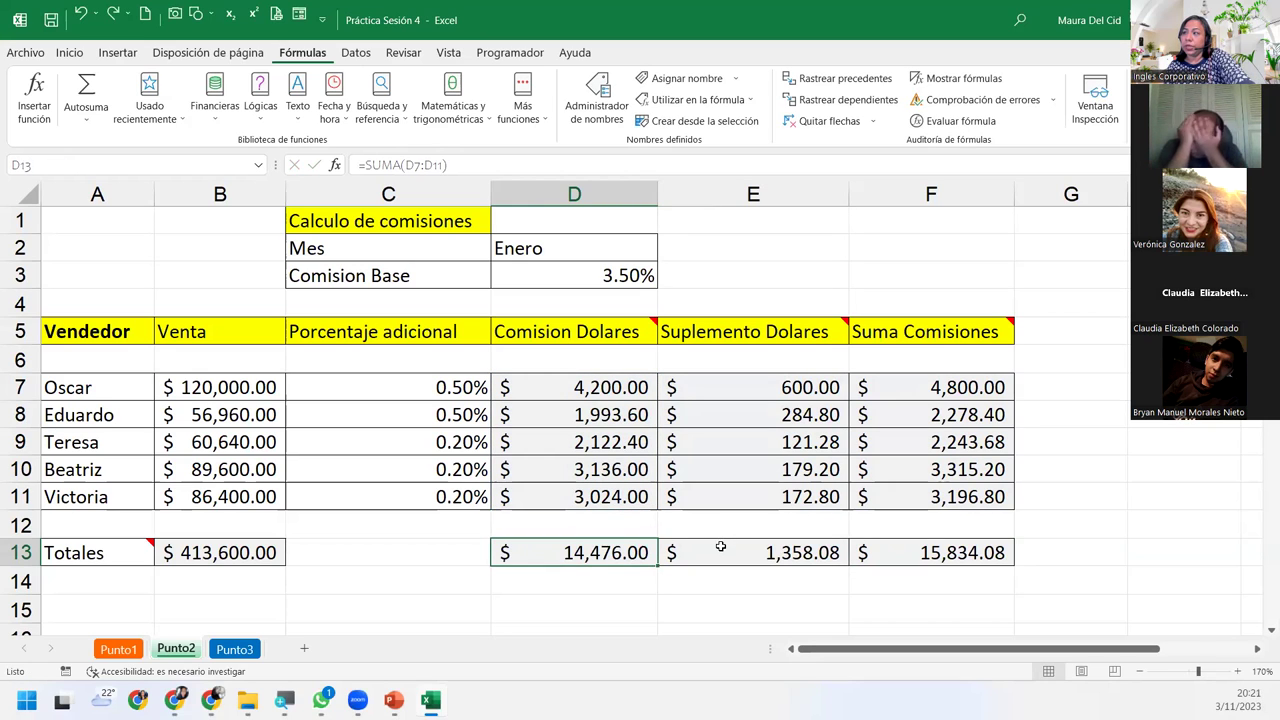
double_click(768, 550)
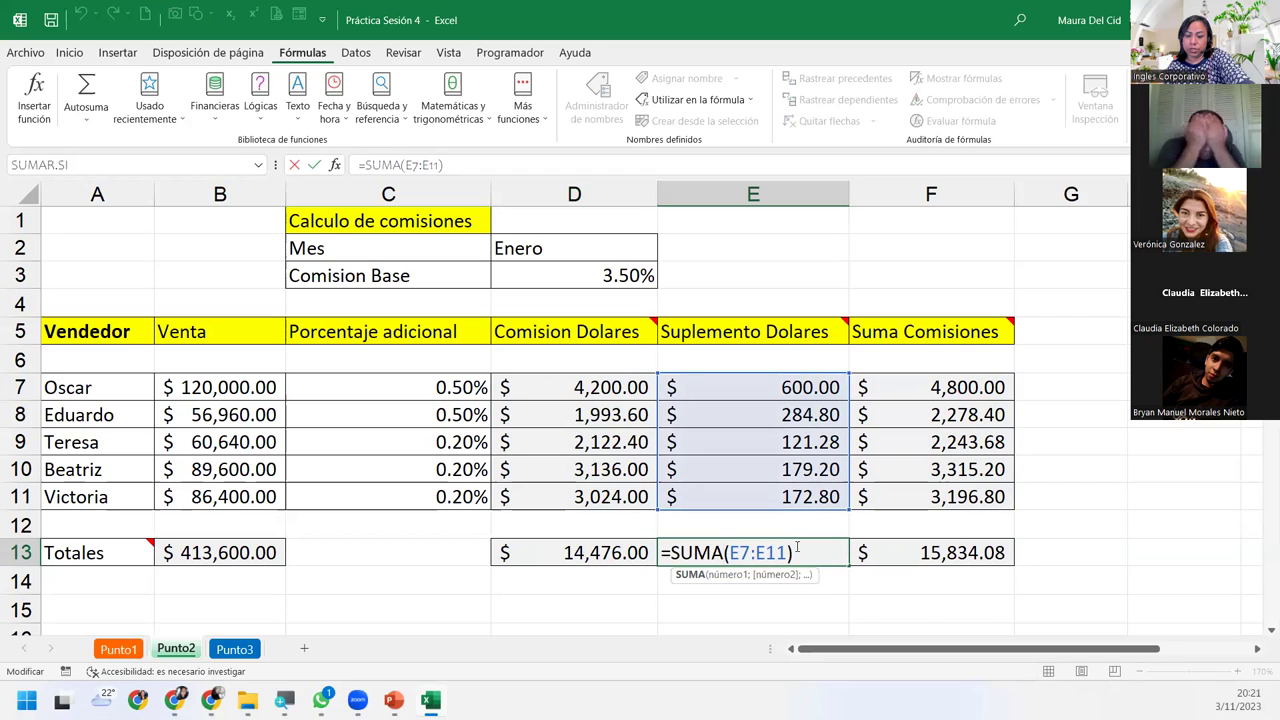
key(Return)
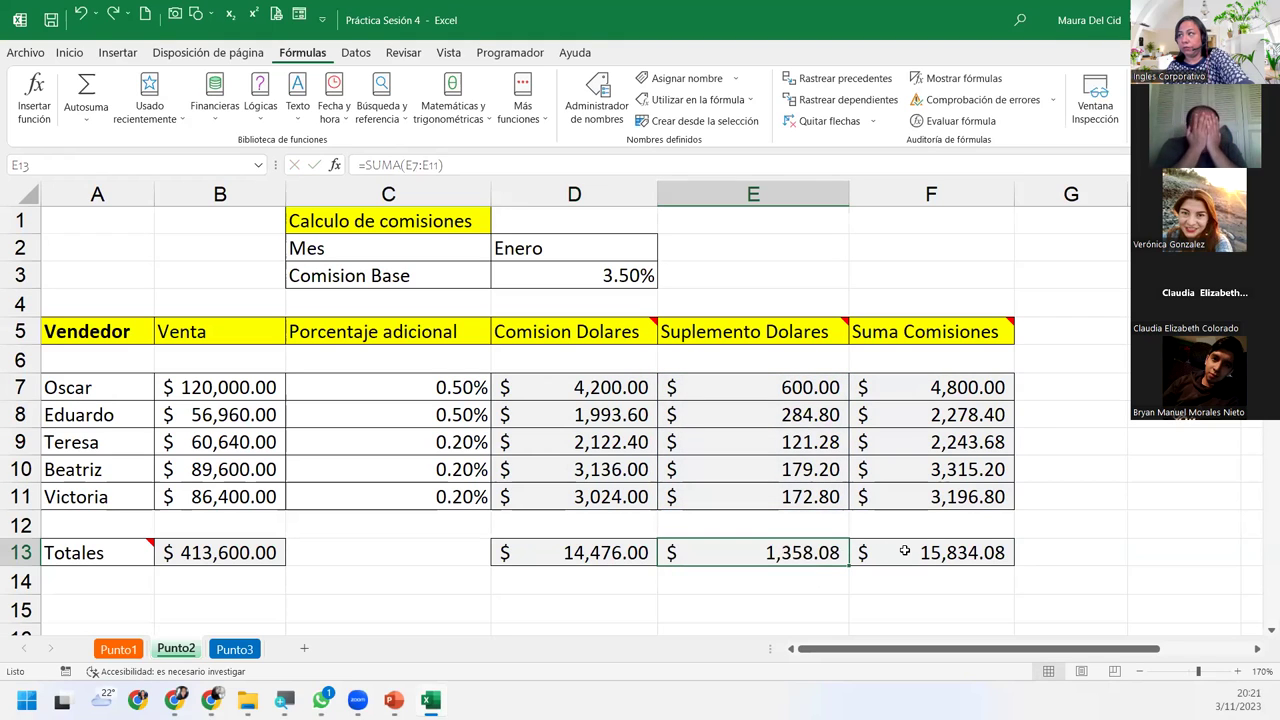
double_click(907, 551)
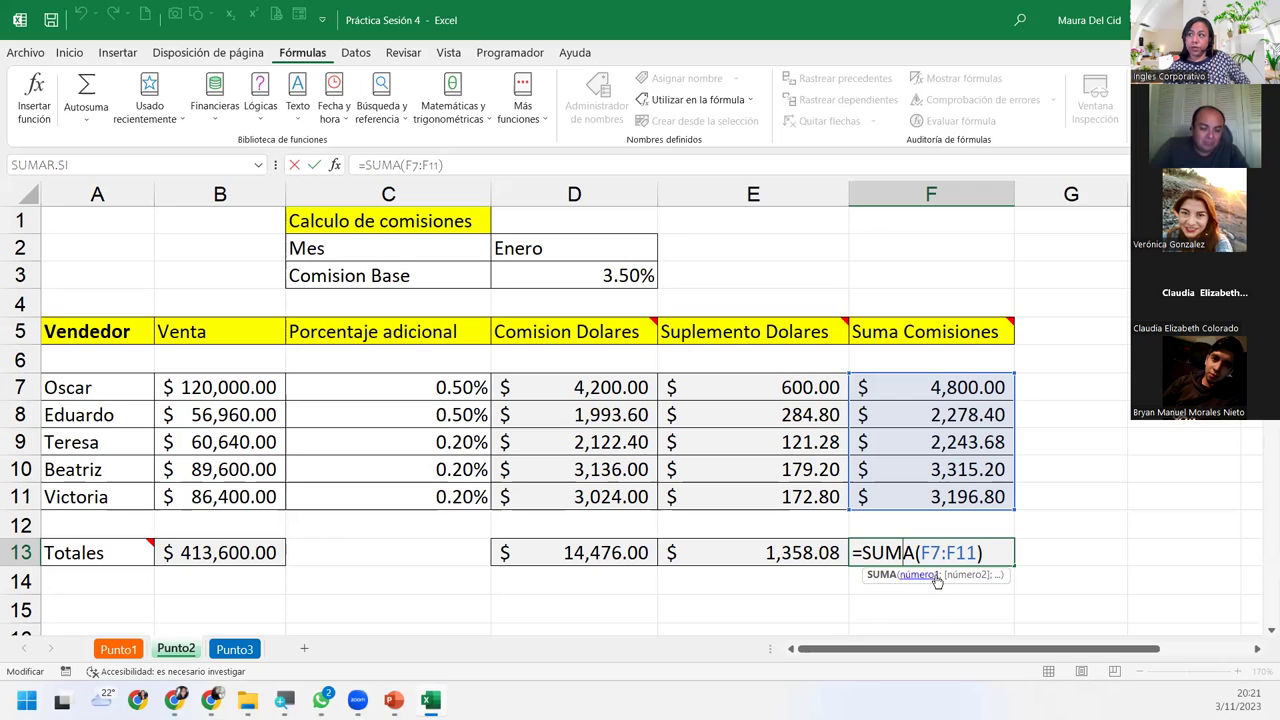
click(985, 552)
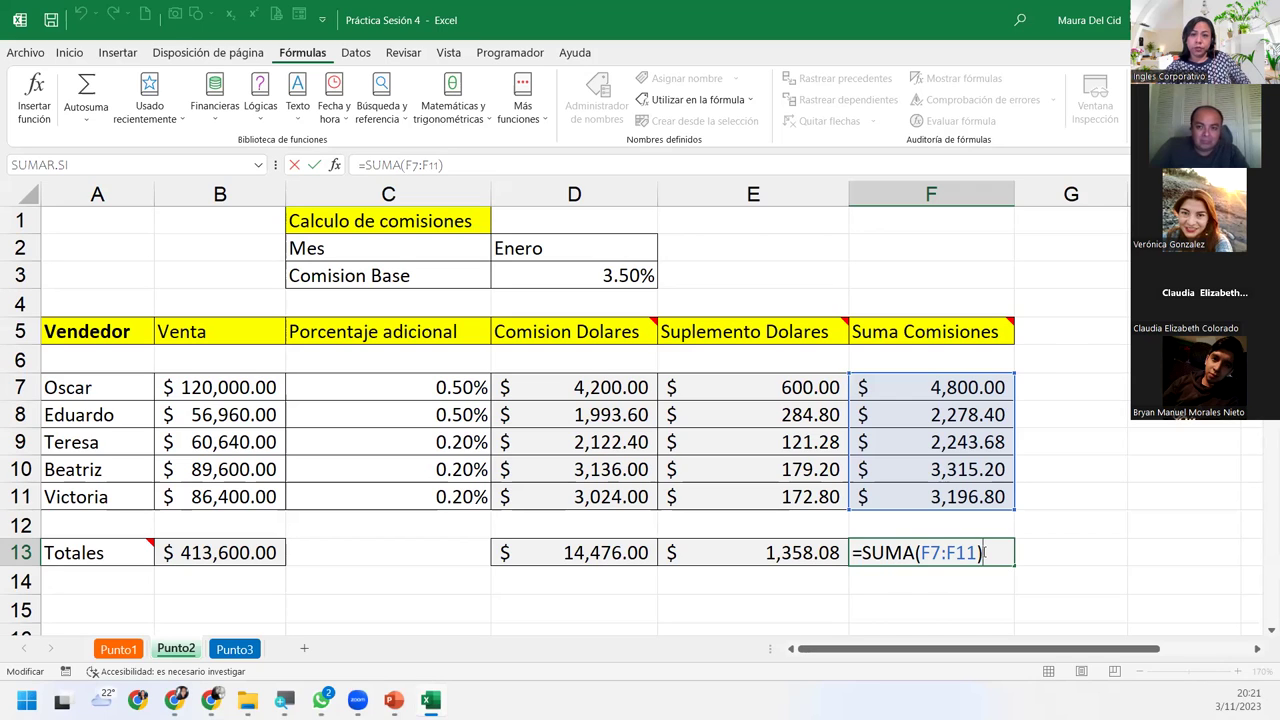
key(Return)
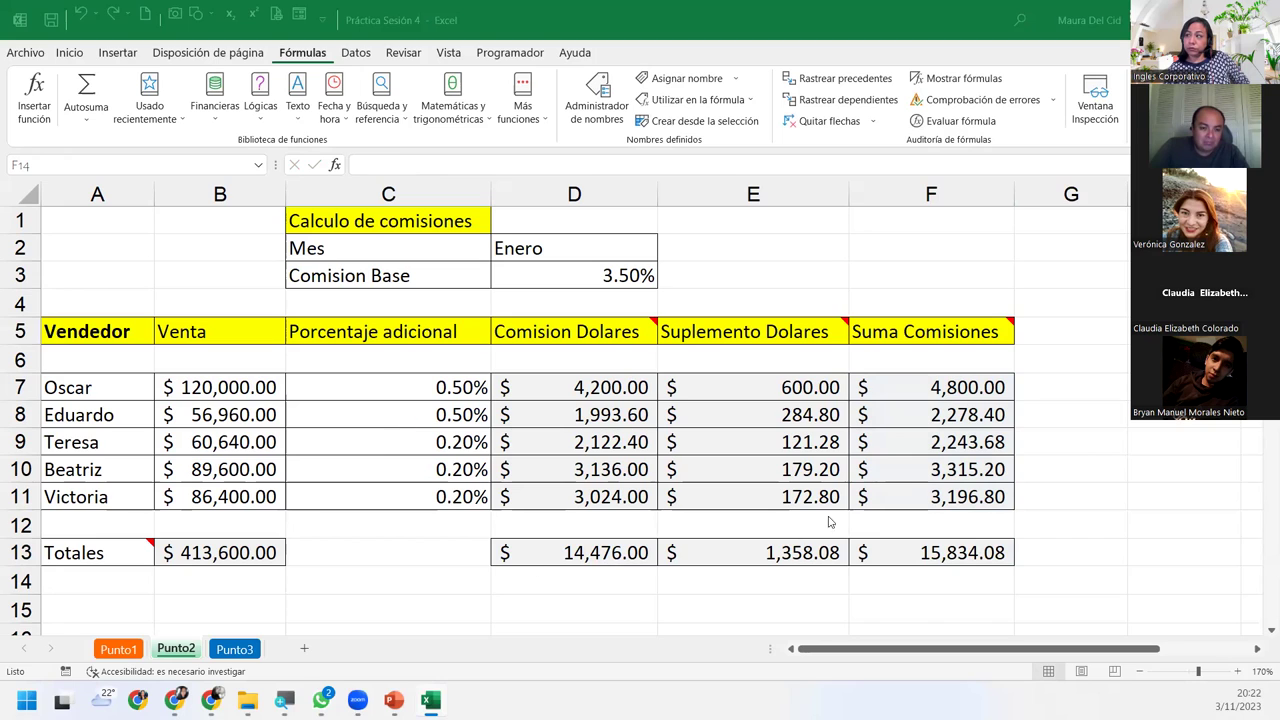
- Switch to the Punto3 sheet, select February's Volumen Ventas cell, and zoom to about 190%
click(250, 648)
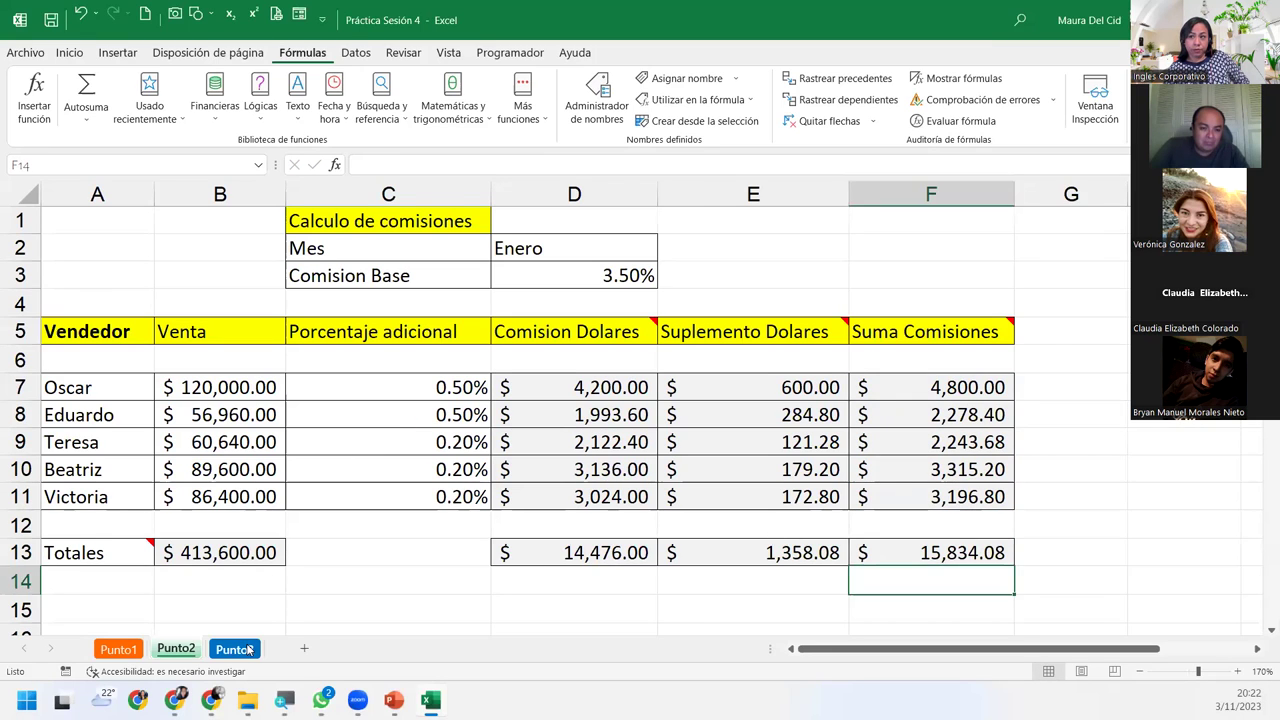
click(153, 340)
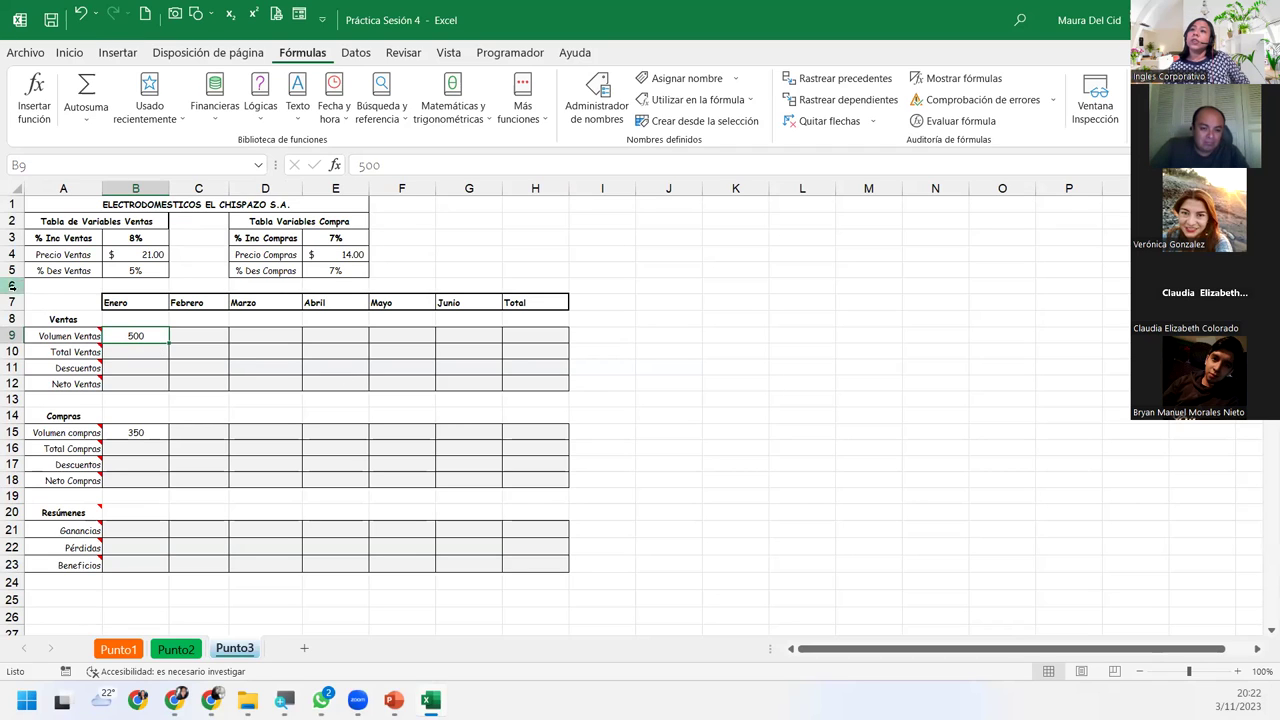
click(184, 330)
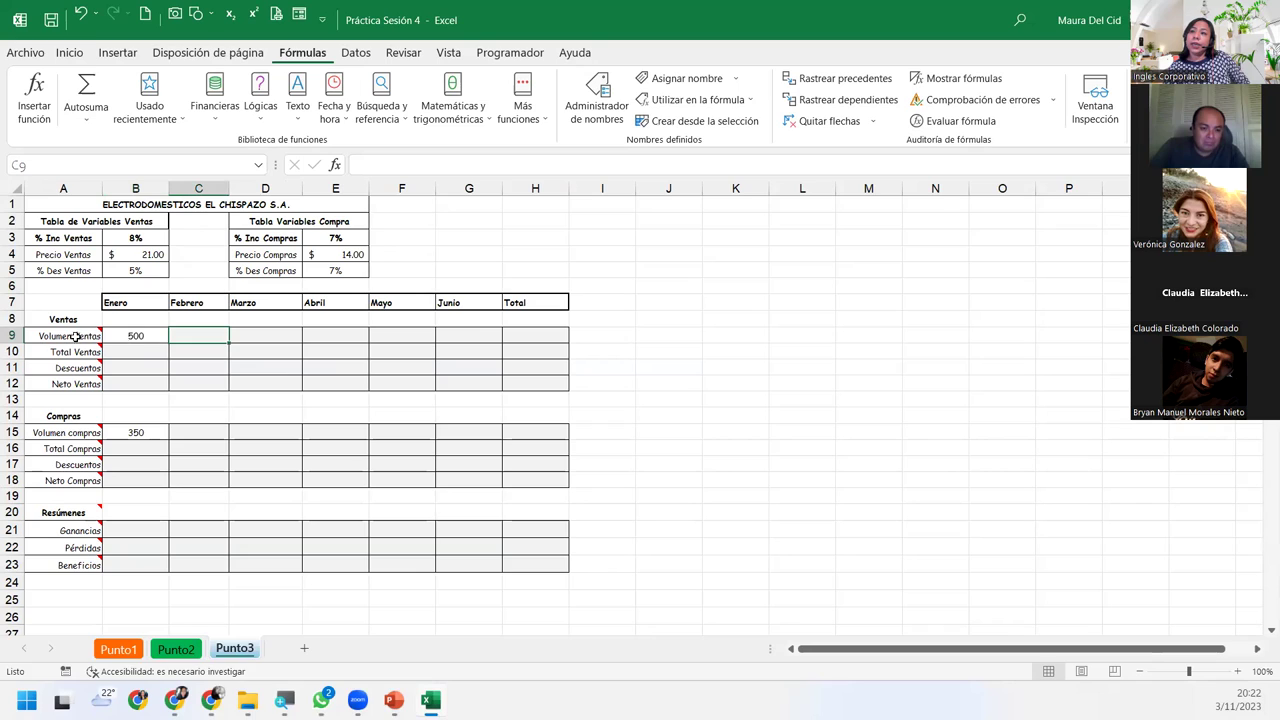
mouse_move(65, 336)
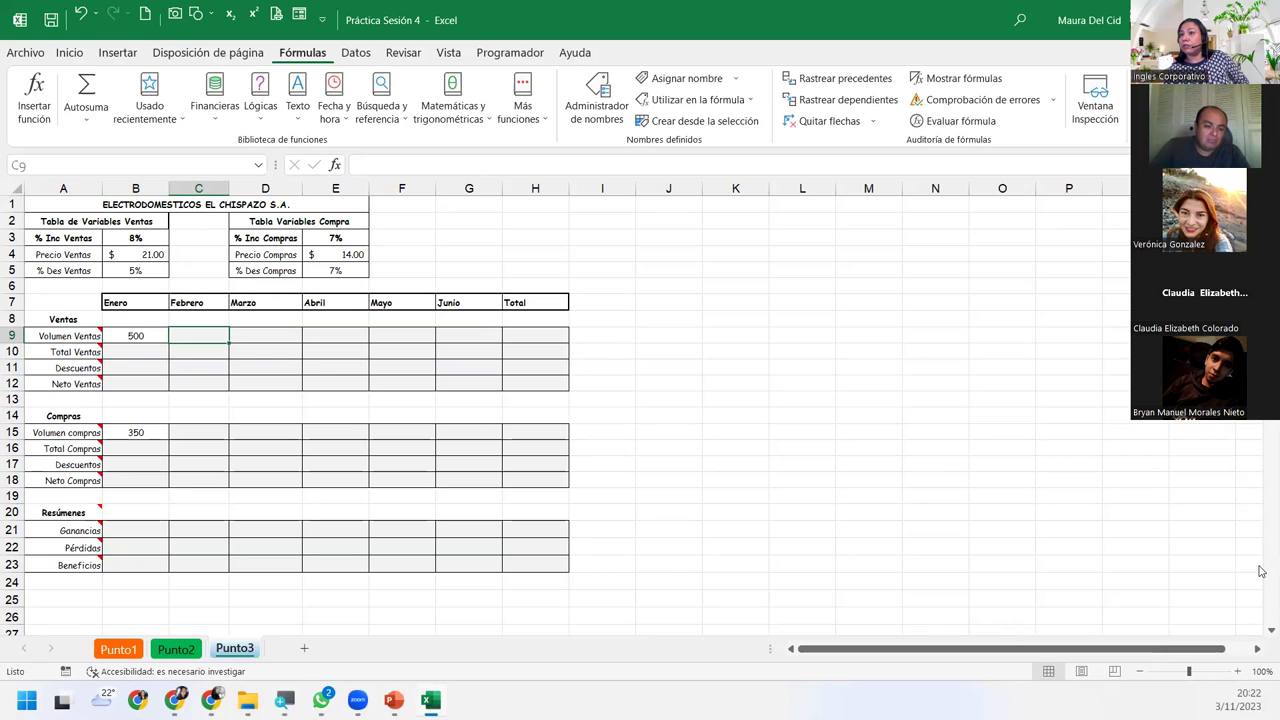
click(1238, 671)
click(1238, 671)
click(1238, 671)
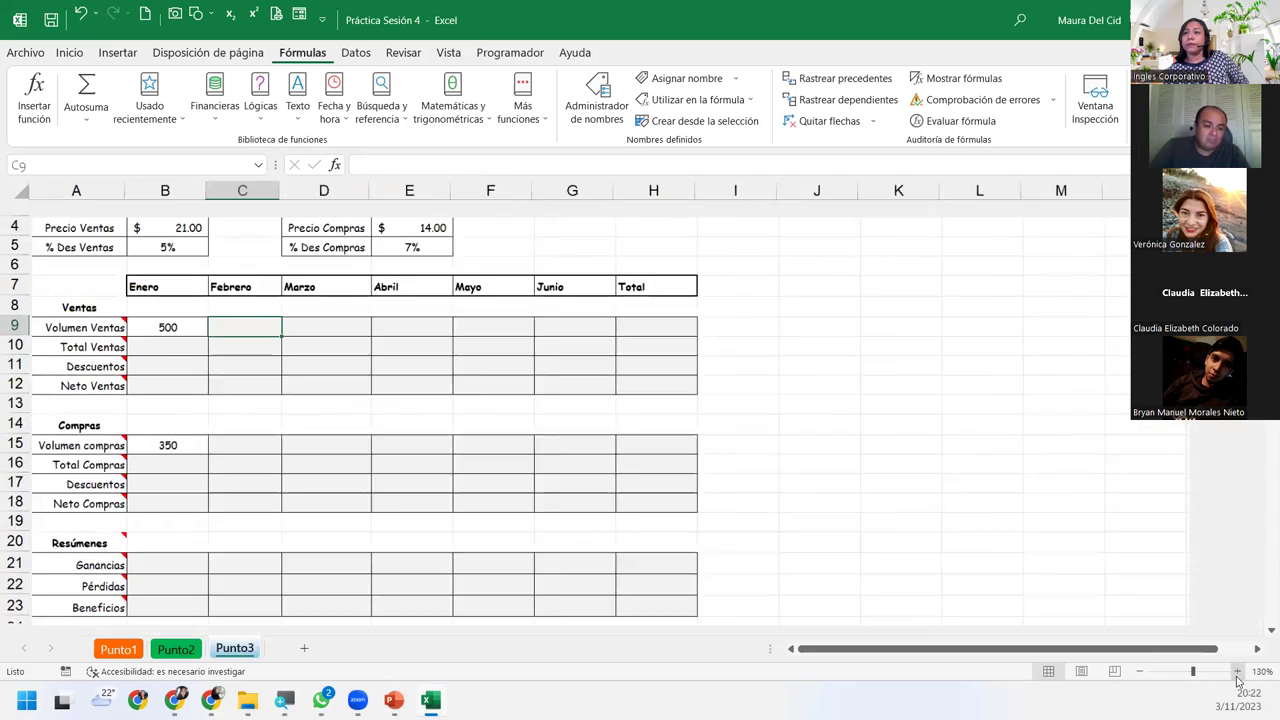
click(1238, 671)
click(1238, 671)
click(1238, 671)
click(1238, 671)
click(1238, 671)
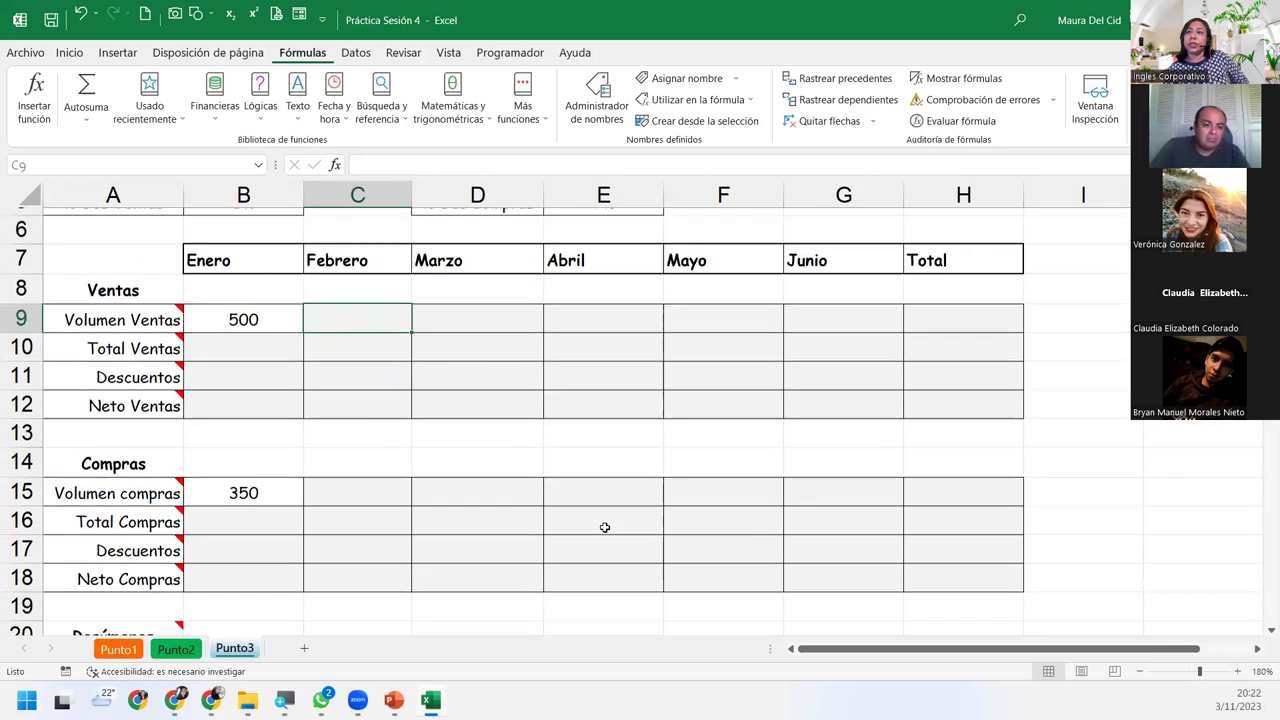
scroll(590, 515, up, 2)
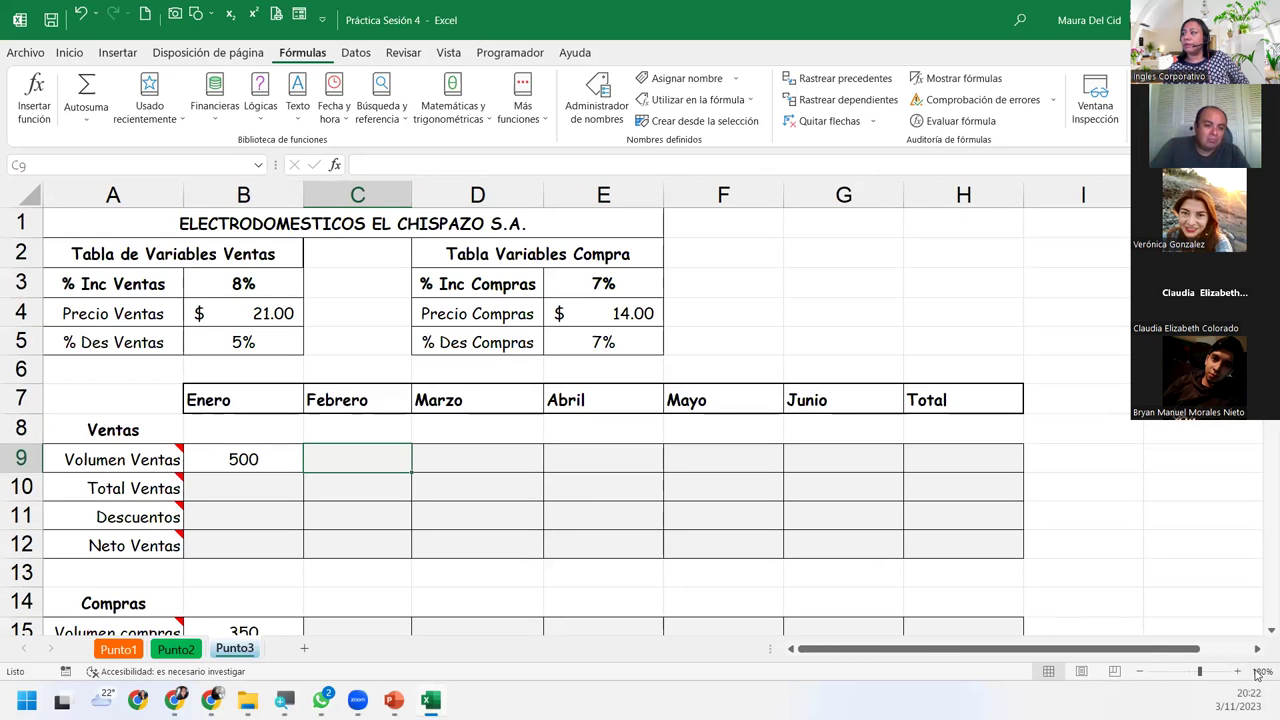
click(1238, 671)
scroll(423, 455, up, 1)
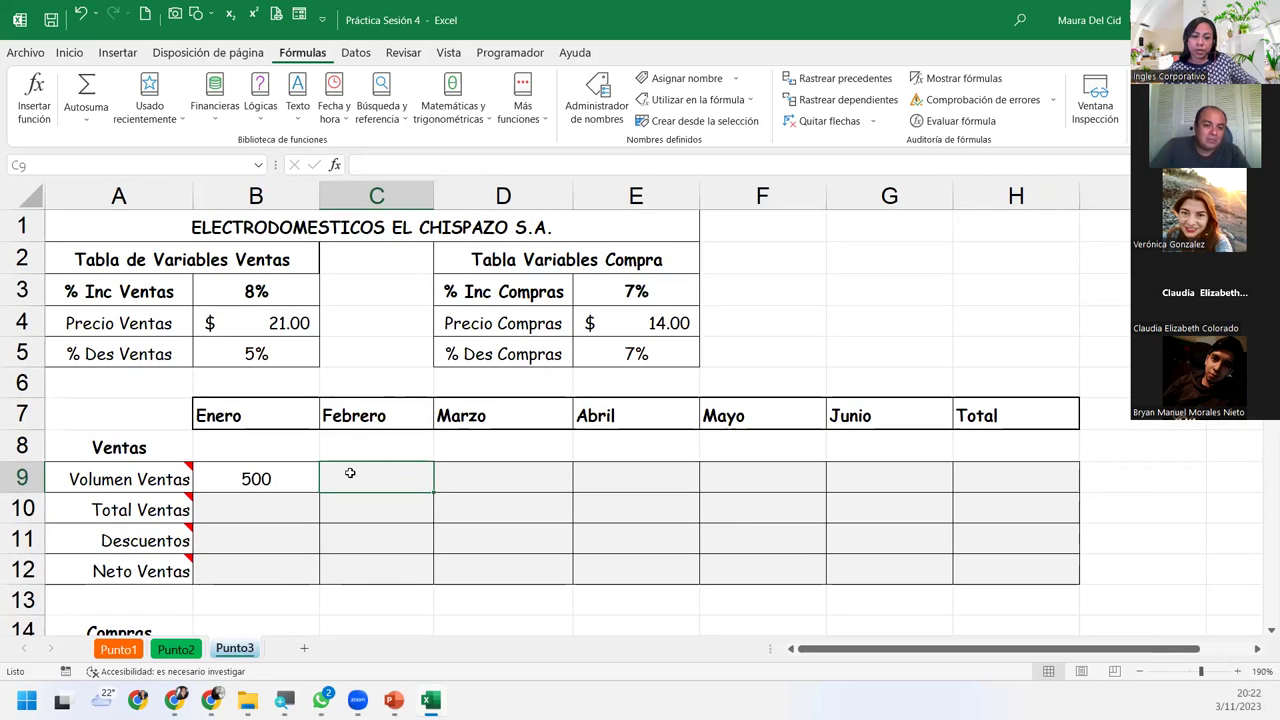
- Enter =B9+(B9*$B$3) in C9 so February's Volumen Ventas shows 540
text(=)
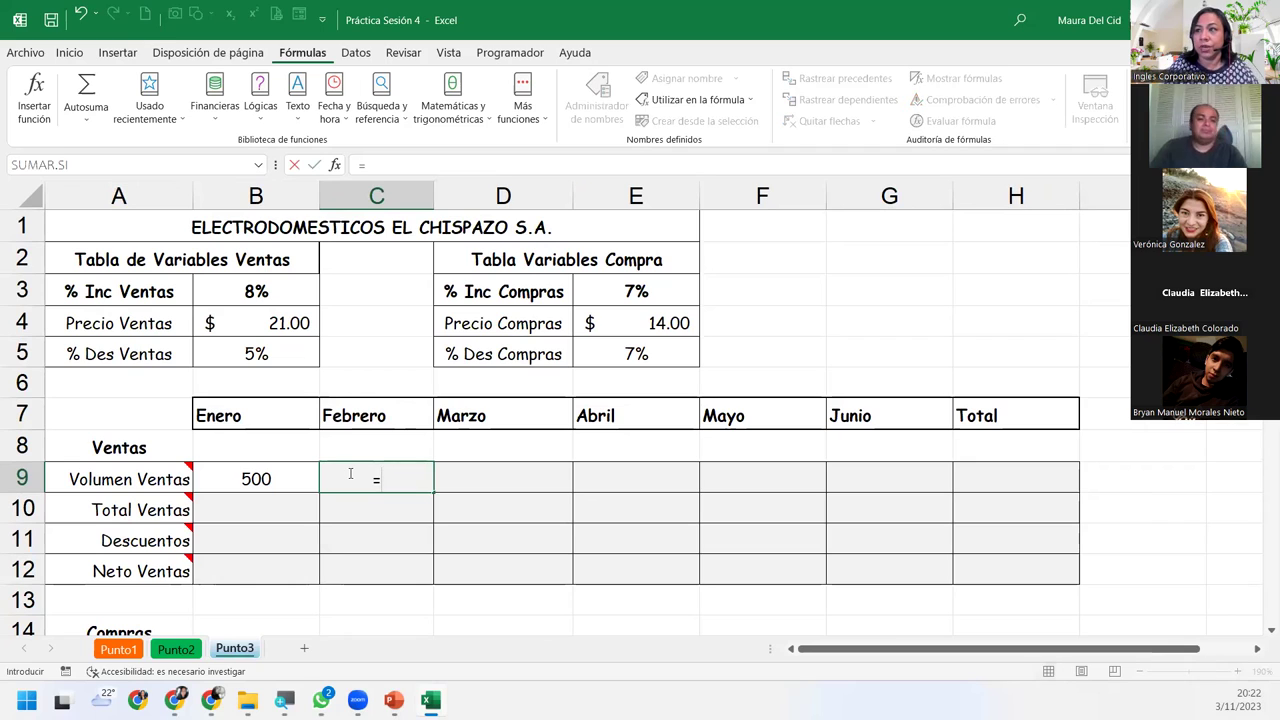
click(231, 478)
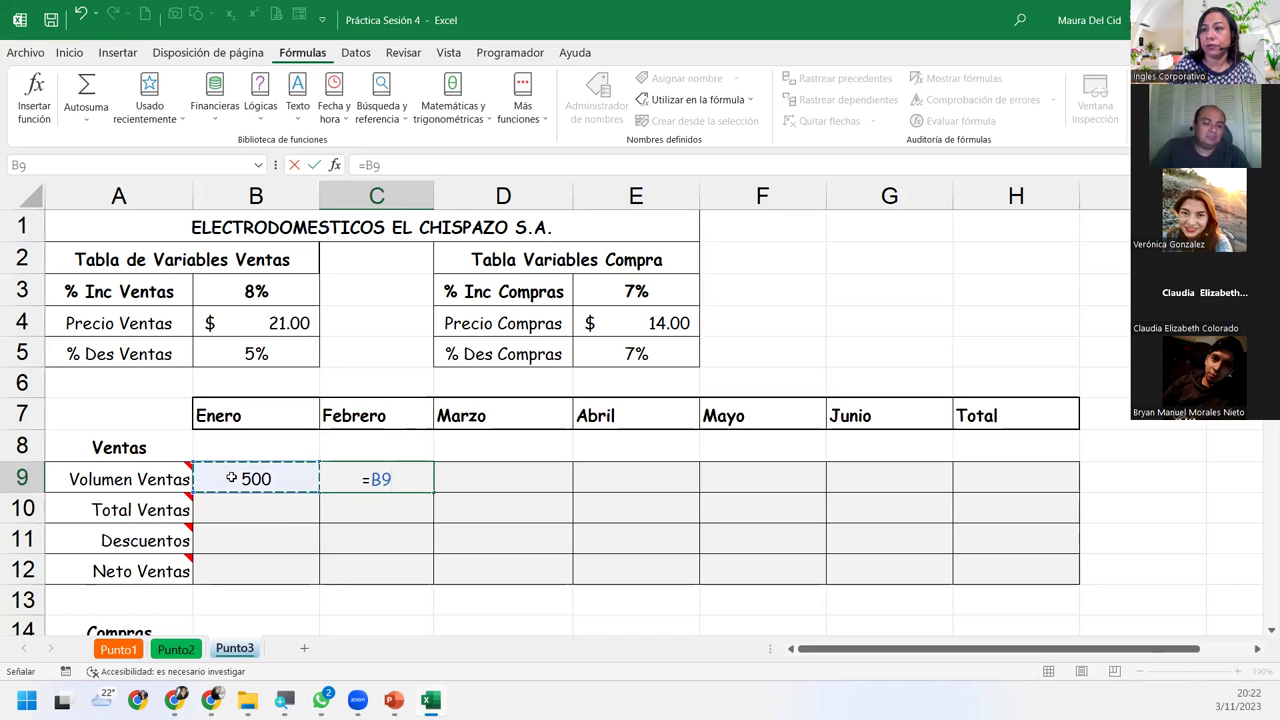
mouse_move(138, 475)
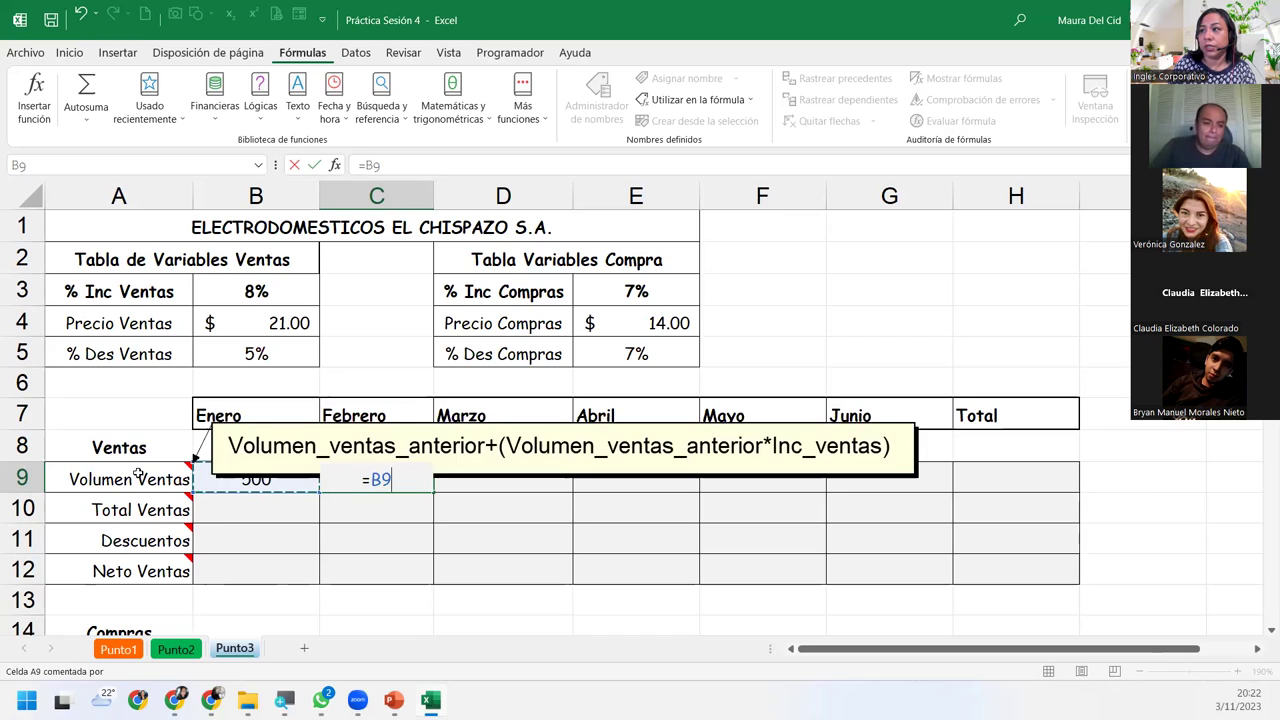
text(+()
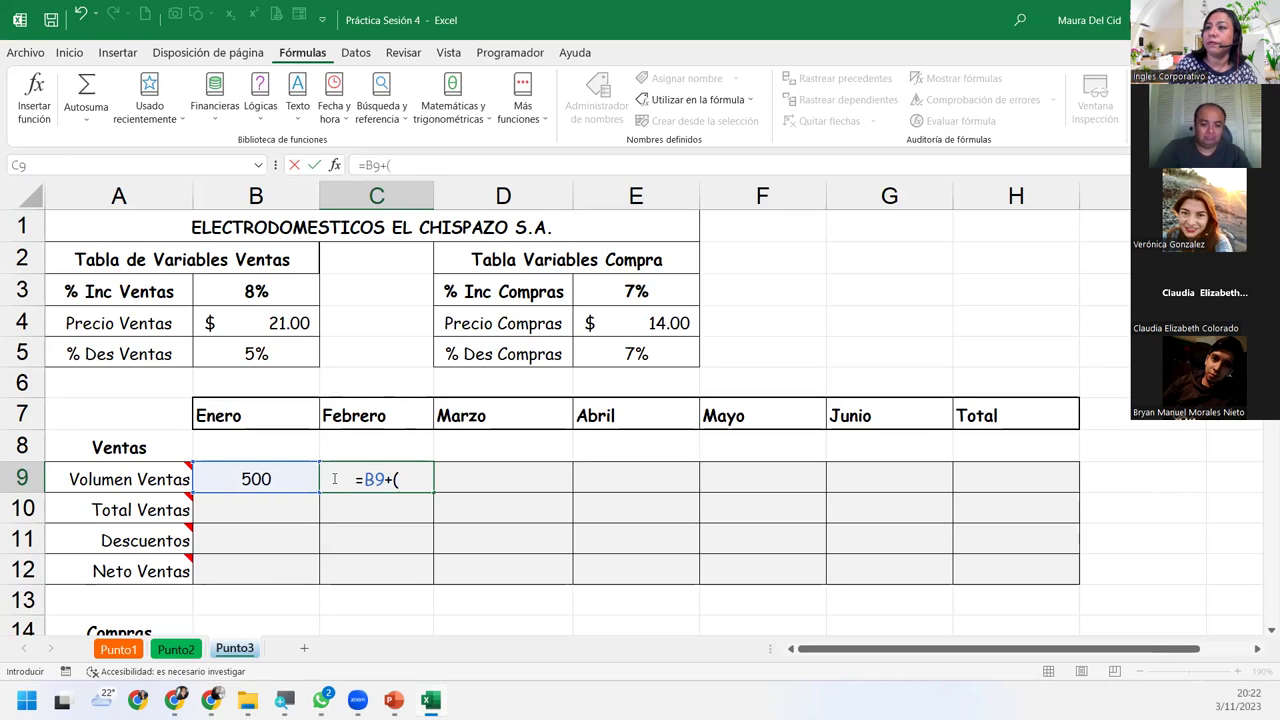
click(295, 476)
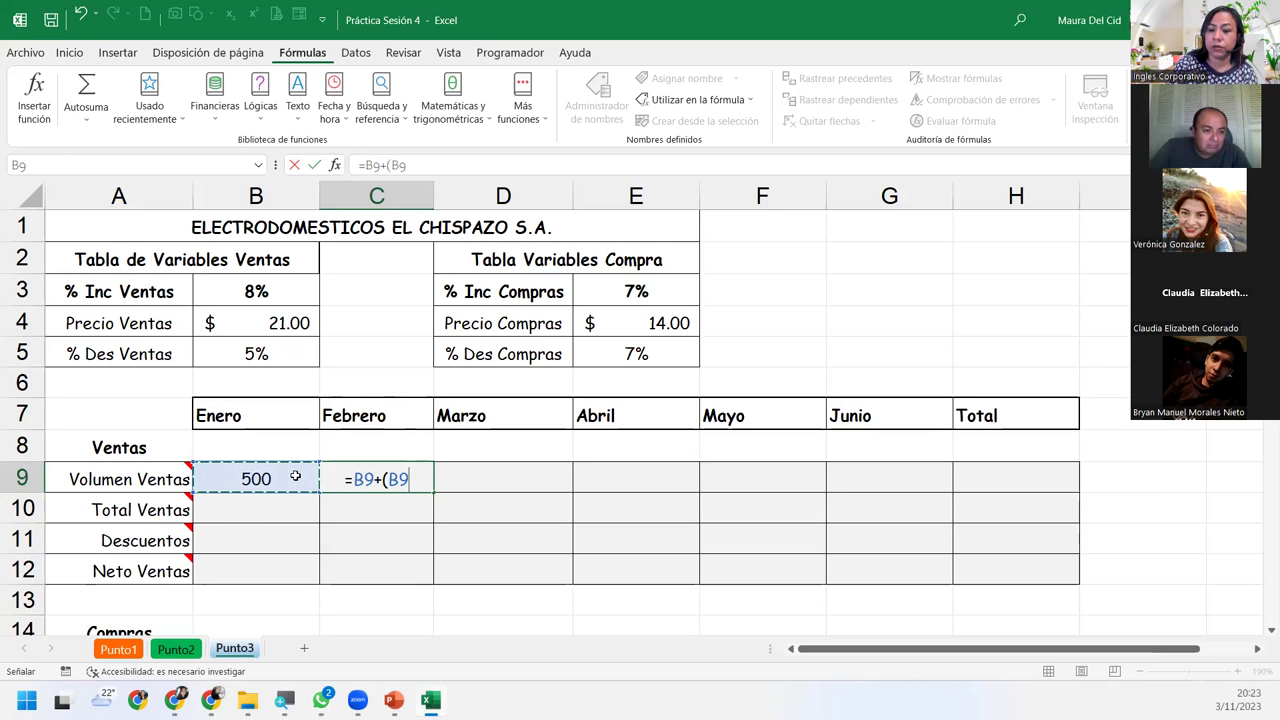
text(*)
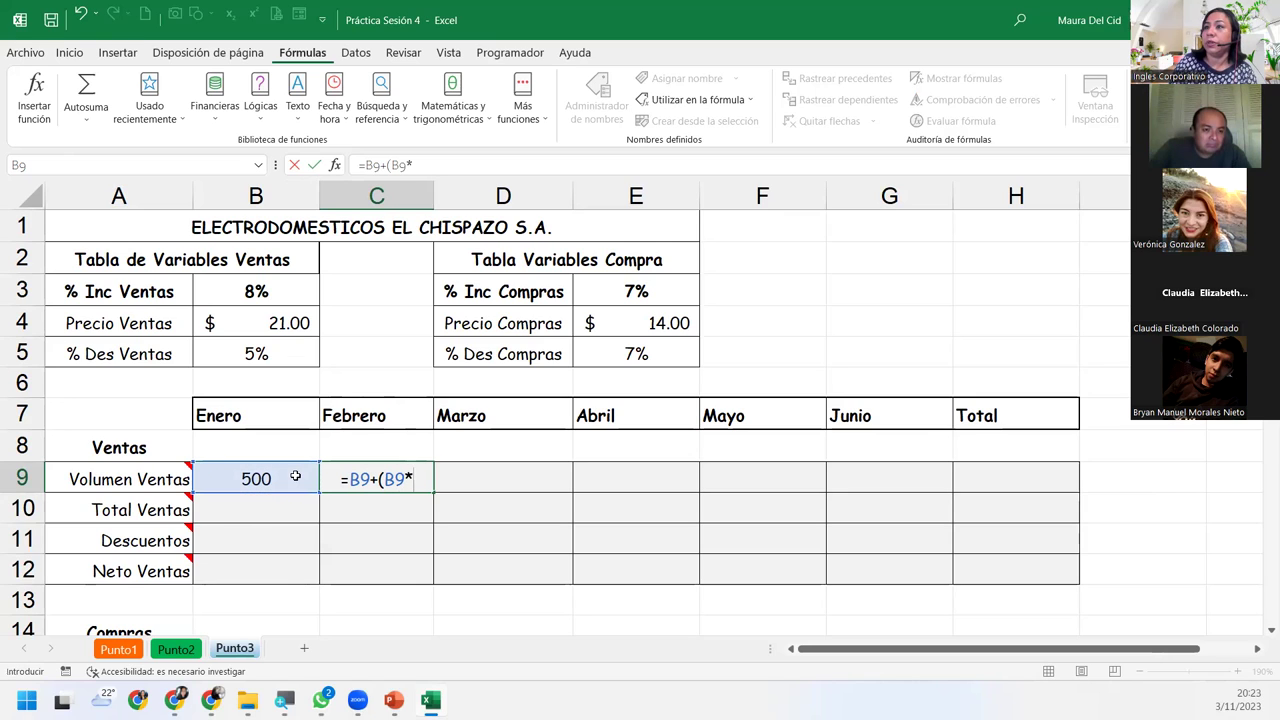
click(292, 292)
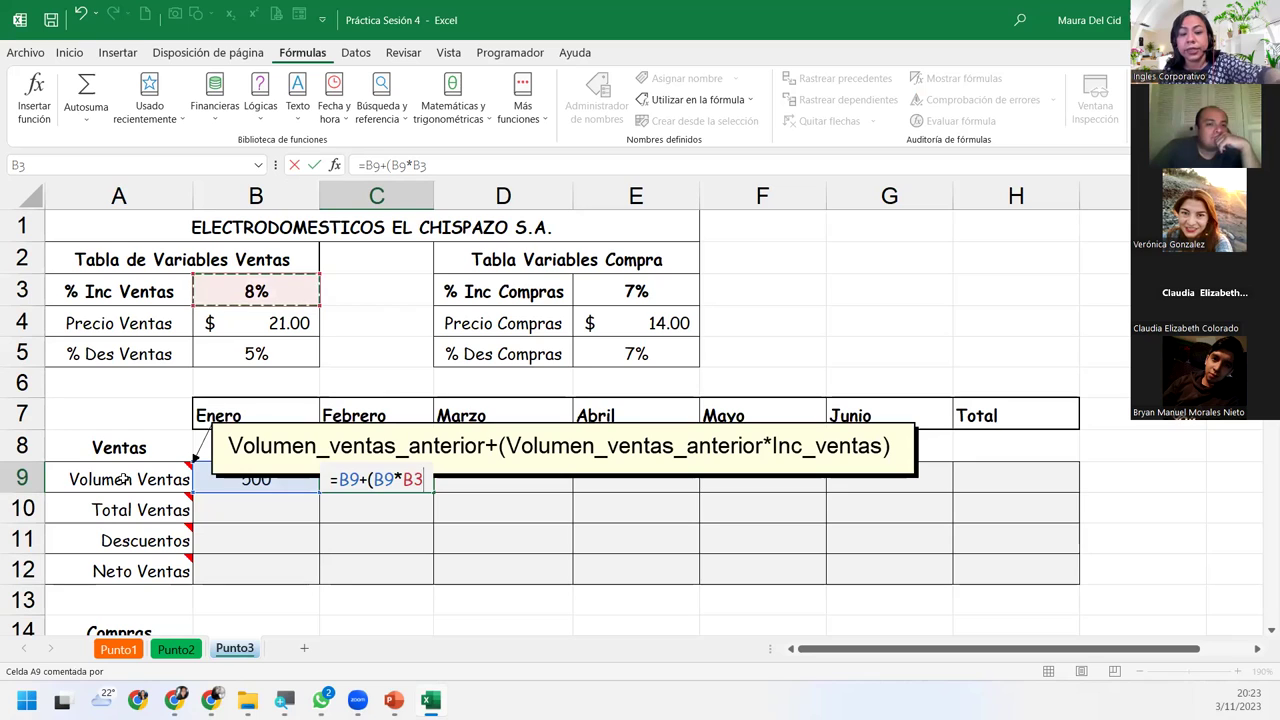
key(F4)
text())
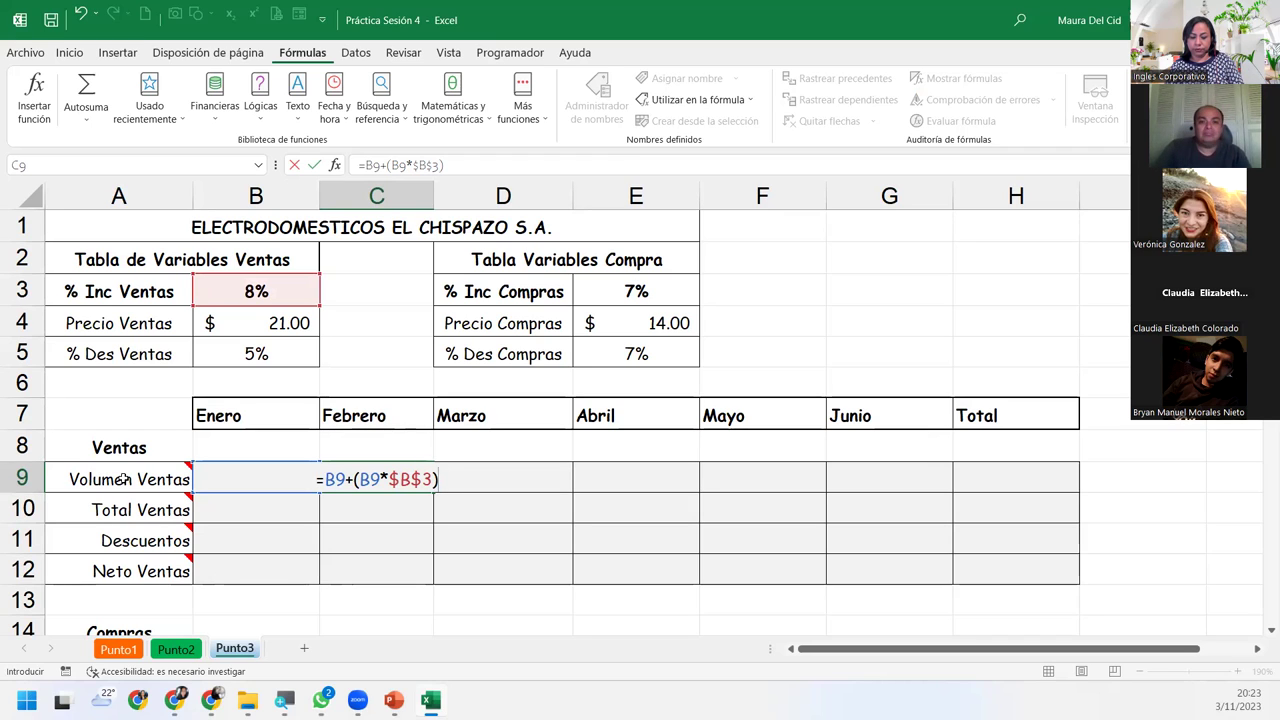
key(Return)
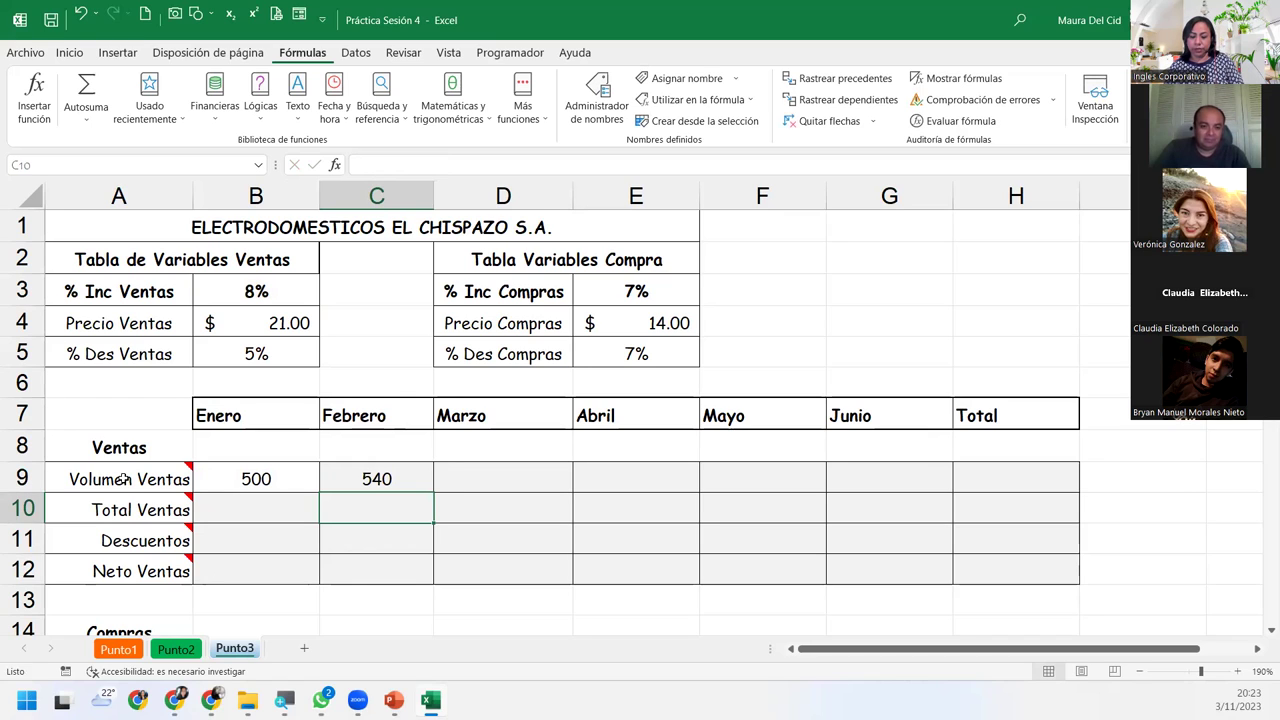
click(388, 488)
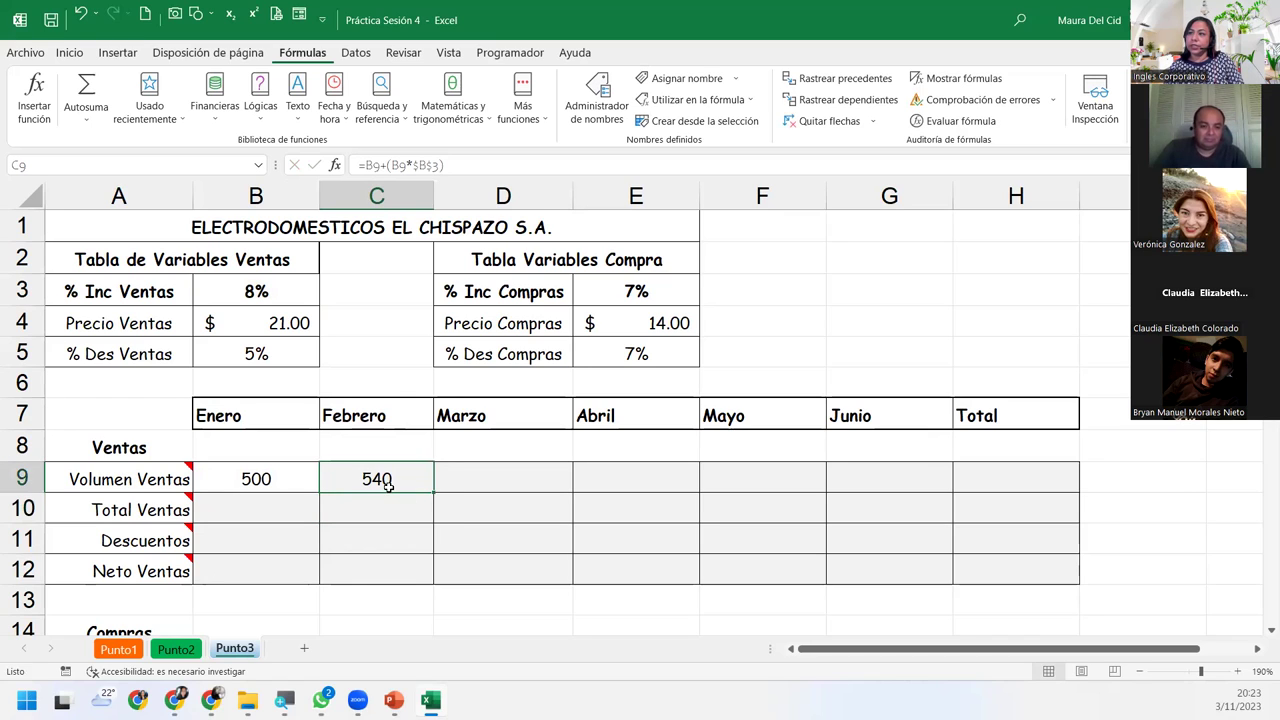
- Fill the C9 growth formula across D9:H9
drag(434, 490, 1034, 478)
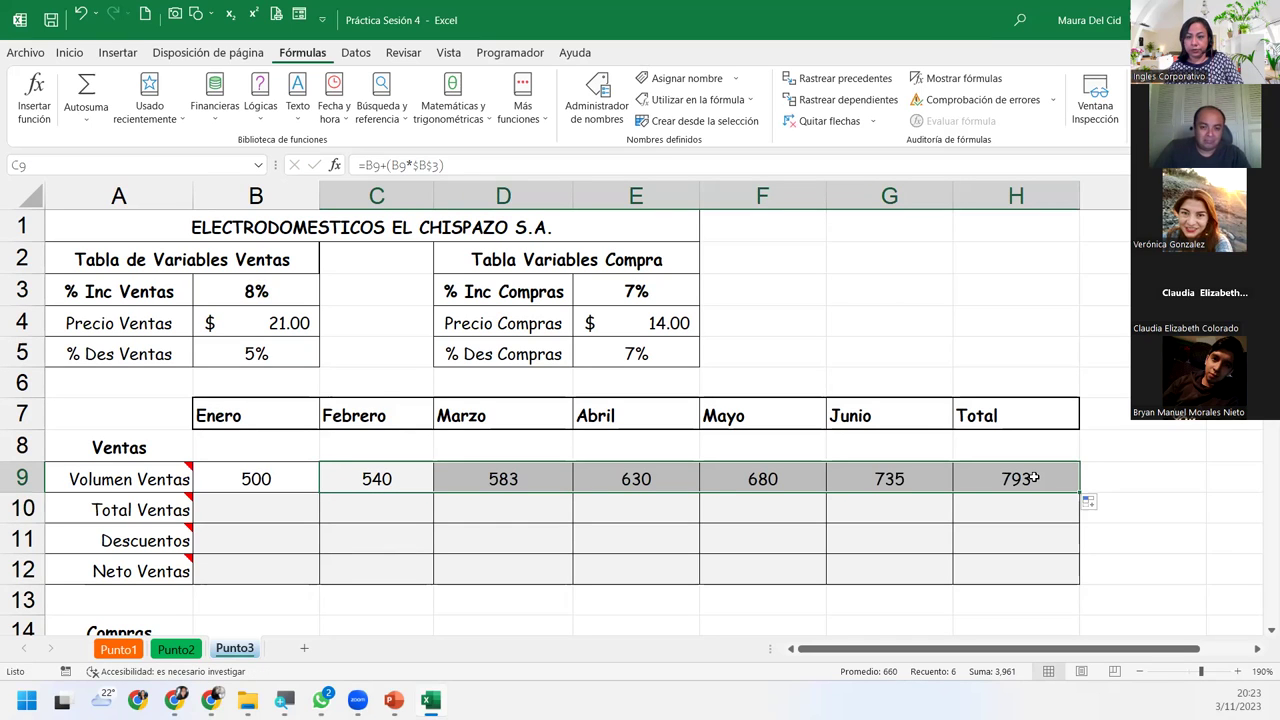
click(1034, 478)
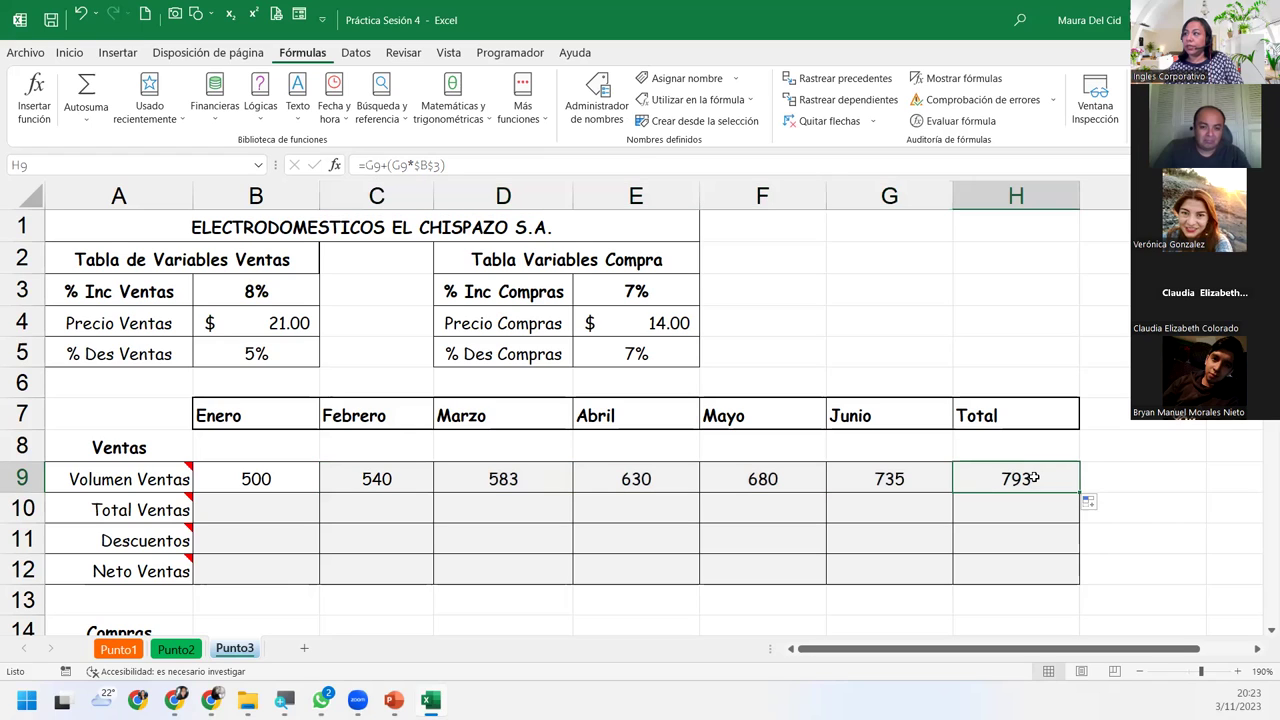
click(903, 488)
click(786, 486)
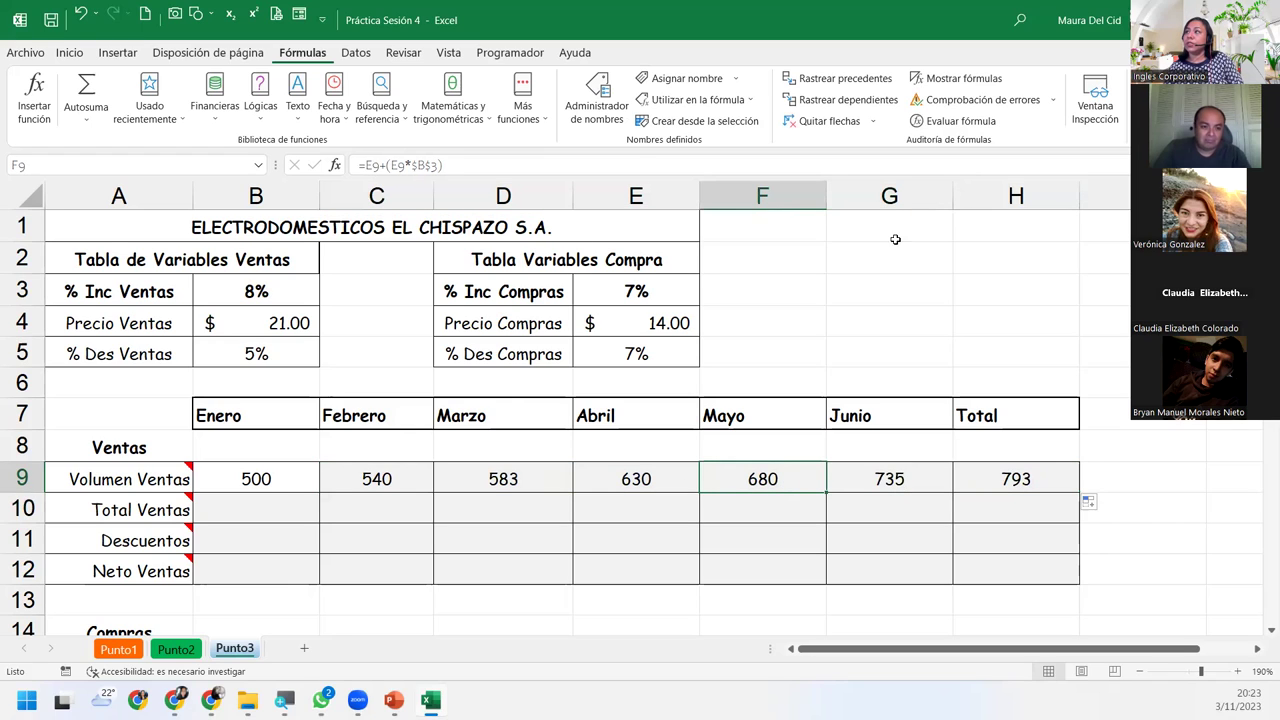
- Review the copied formulas in D9 through G9, noting the fixed $B$3 reference, then edit H9
double_click(506, 479)
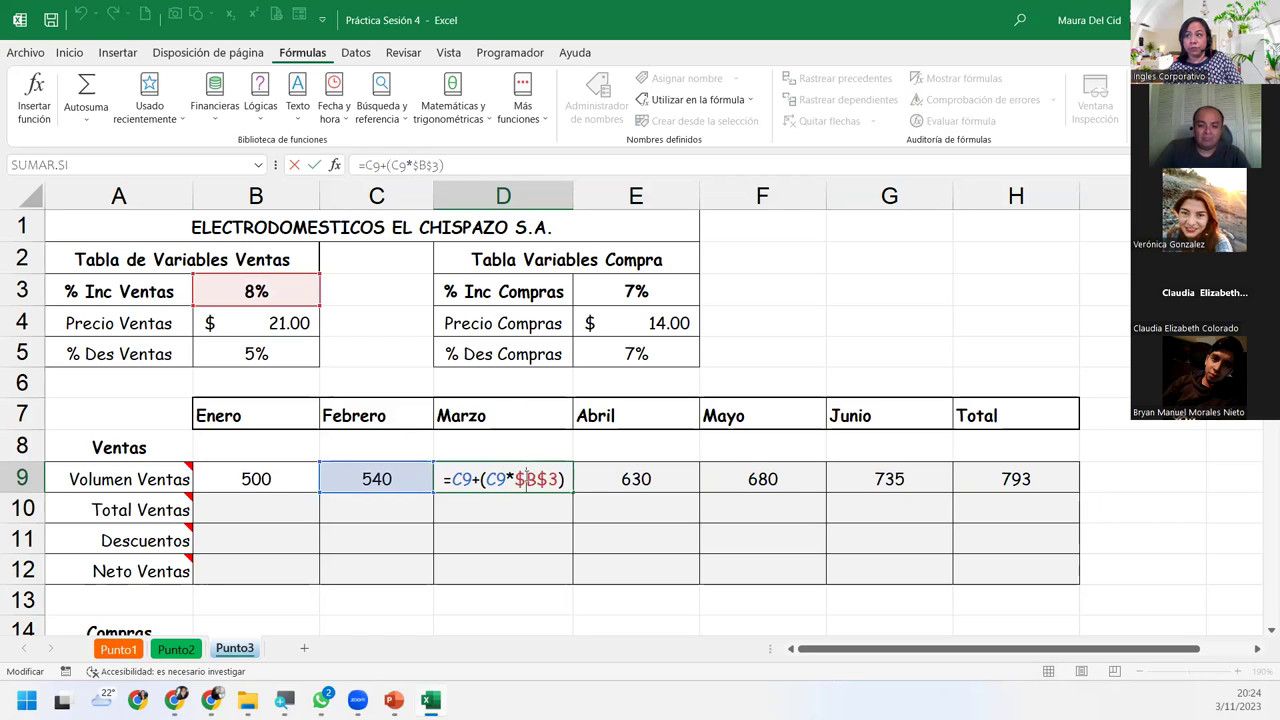
double_click(527, 478)
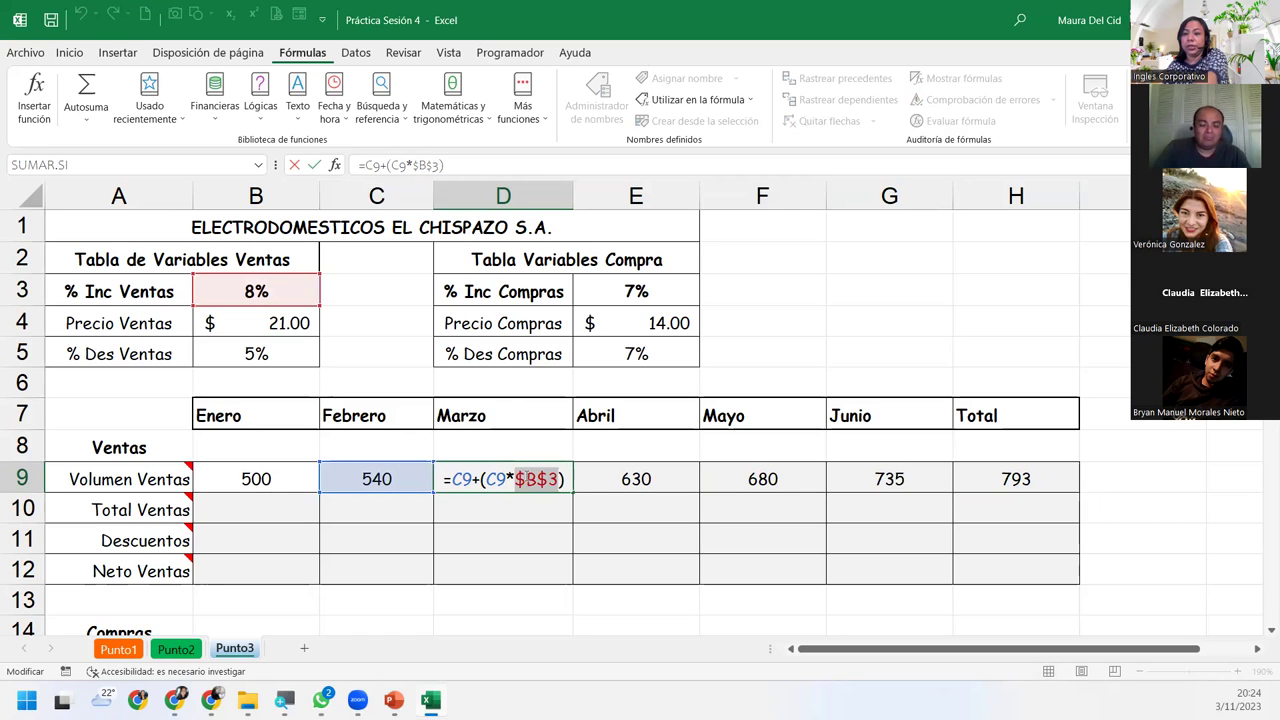
key(Return)
double_click(648, 477)
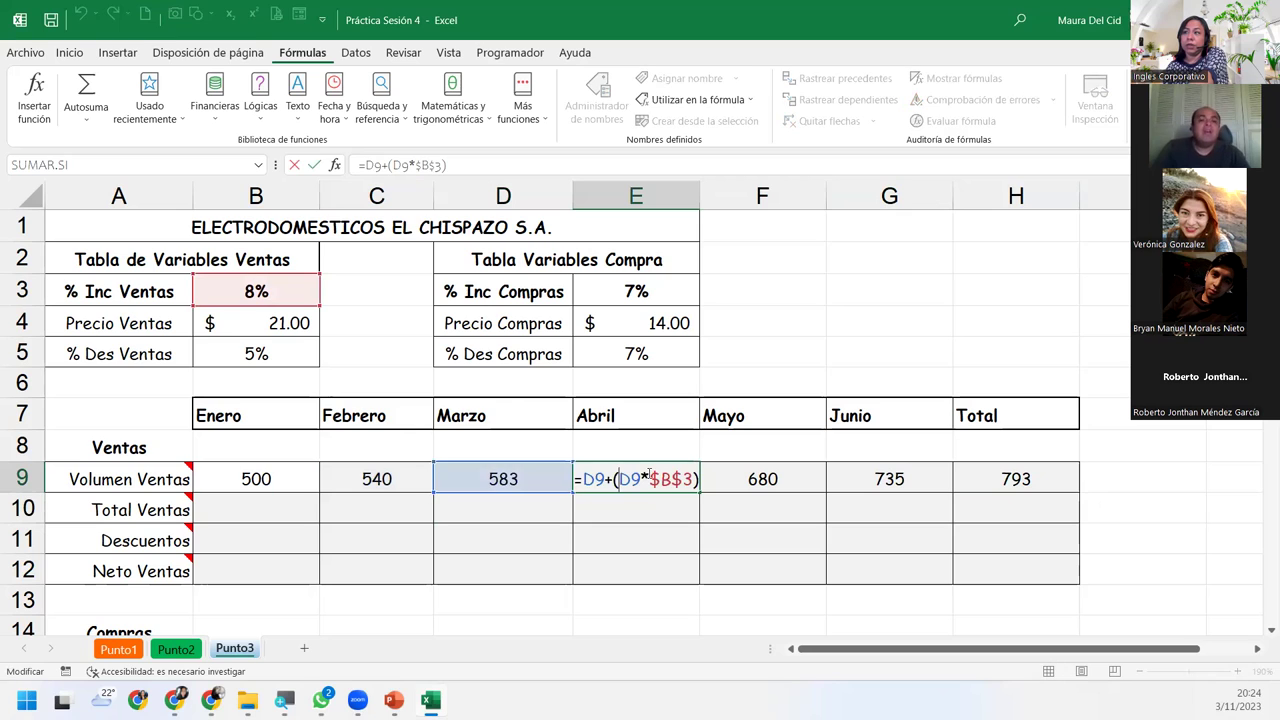
click(619, 479)
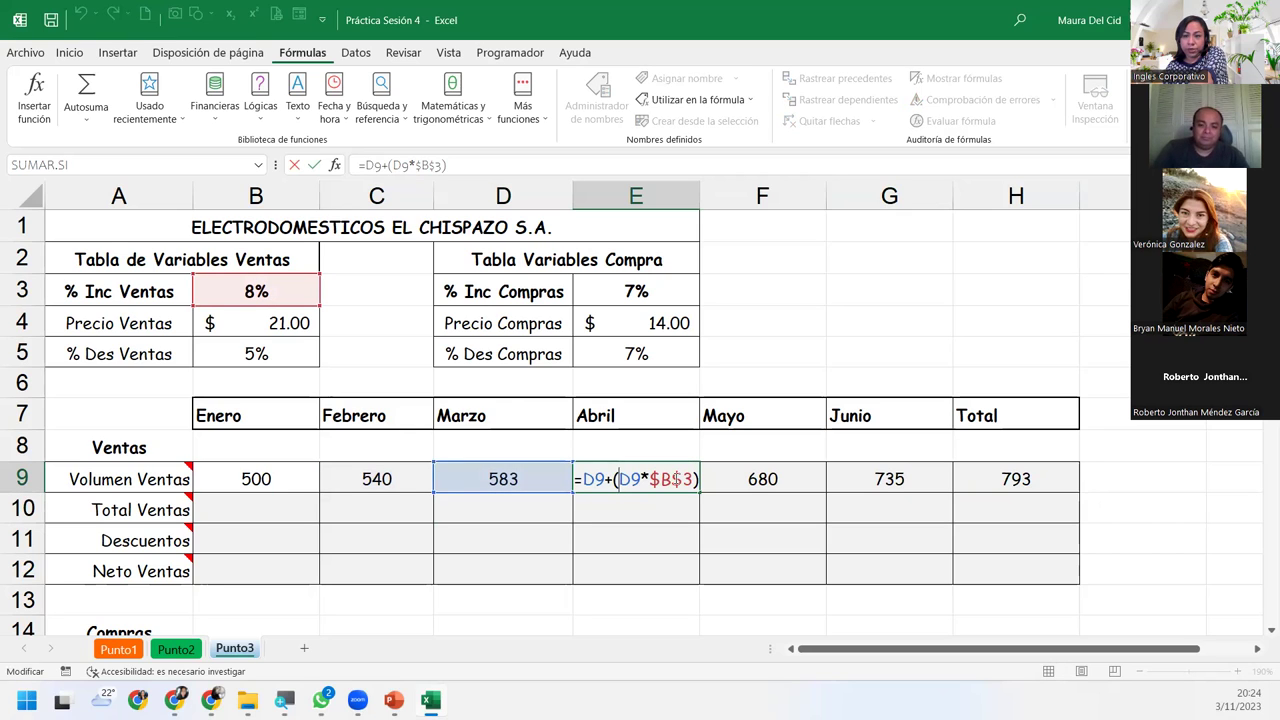
key(Return)
double_click(745, 479)
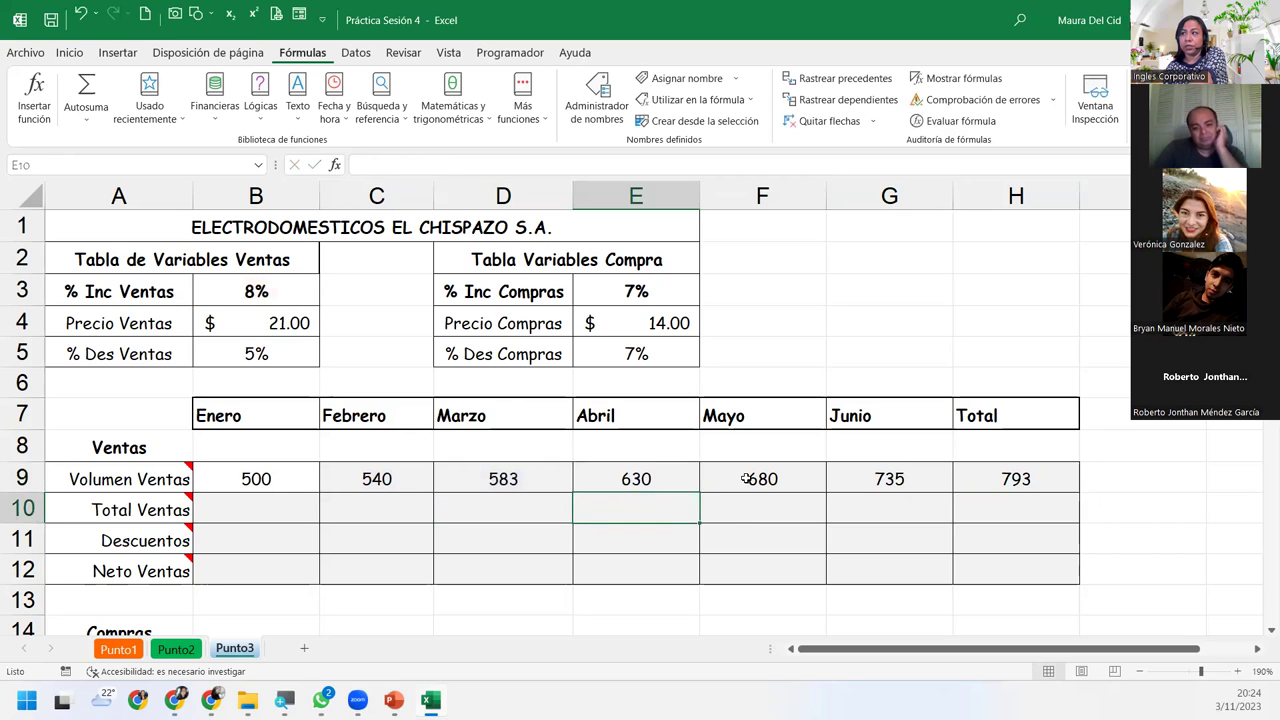
key(Return)
double_click(882, 479)
click(962, 476)
double_click(975, 479)
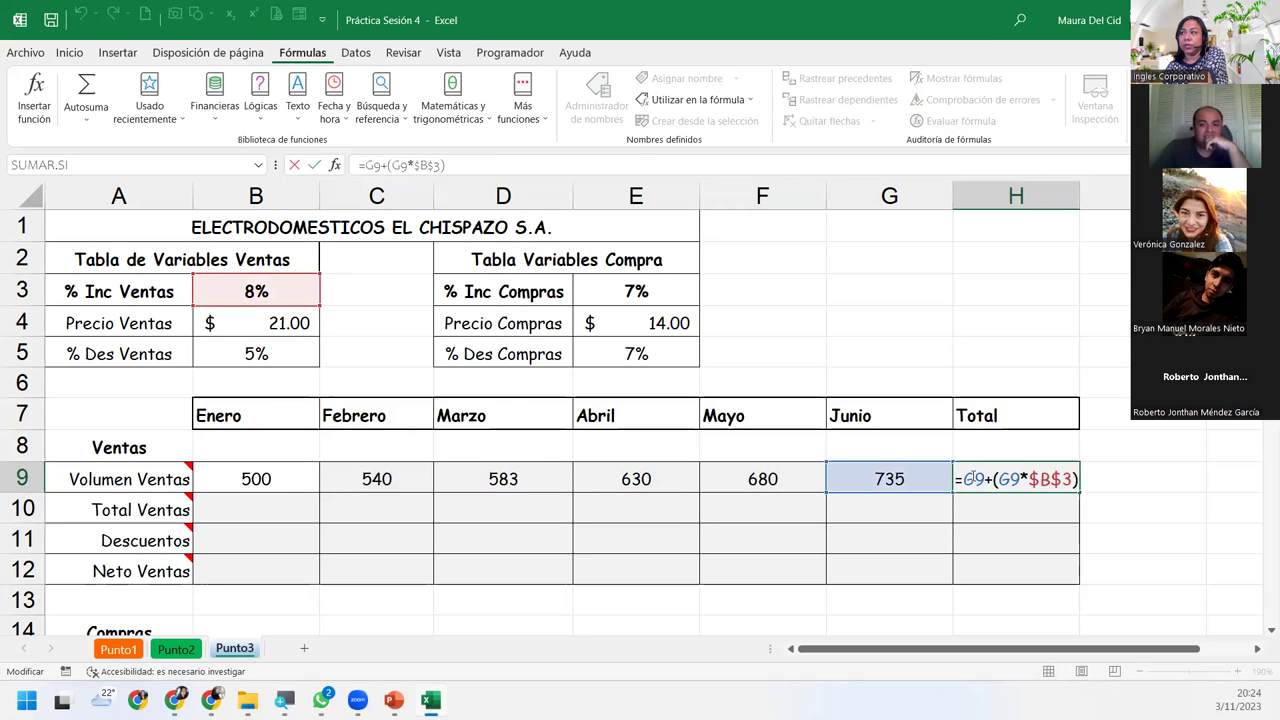
- Replace H9's copied growth formula with =SUMA(B9:G9), giving 3,668
drag(964, 479, 1106, 469)
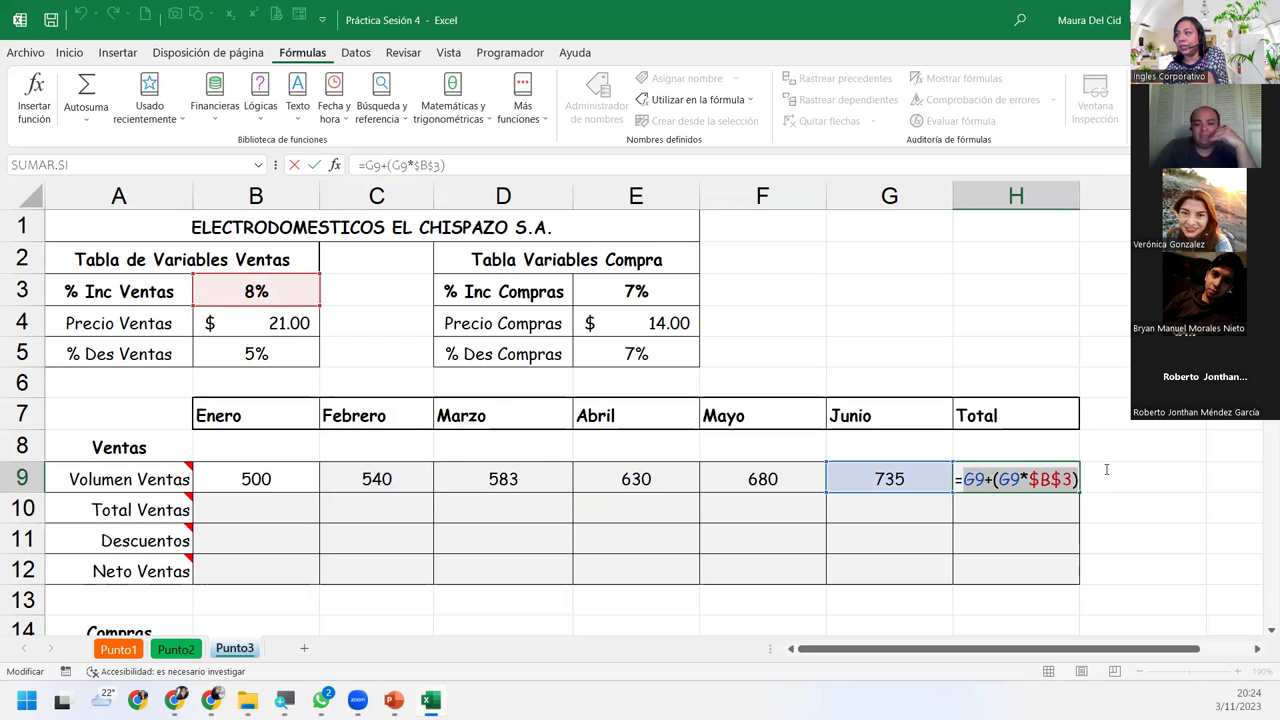
key(BackSpace)
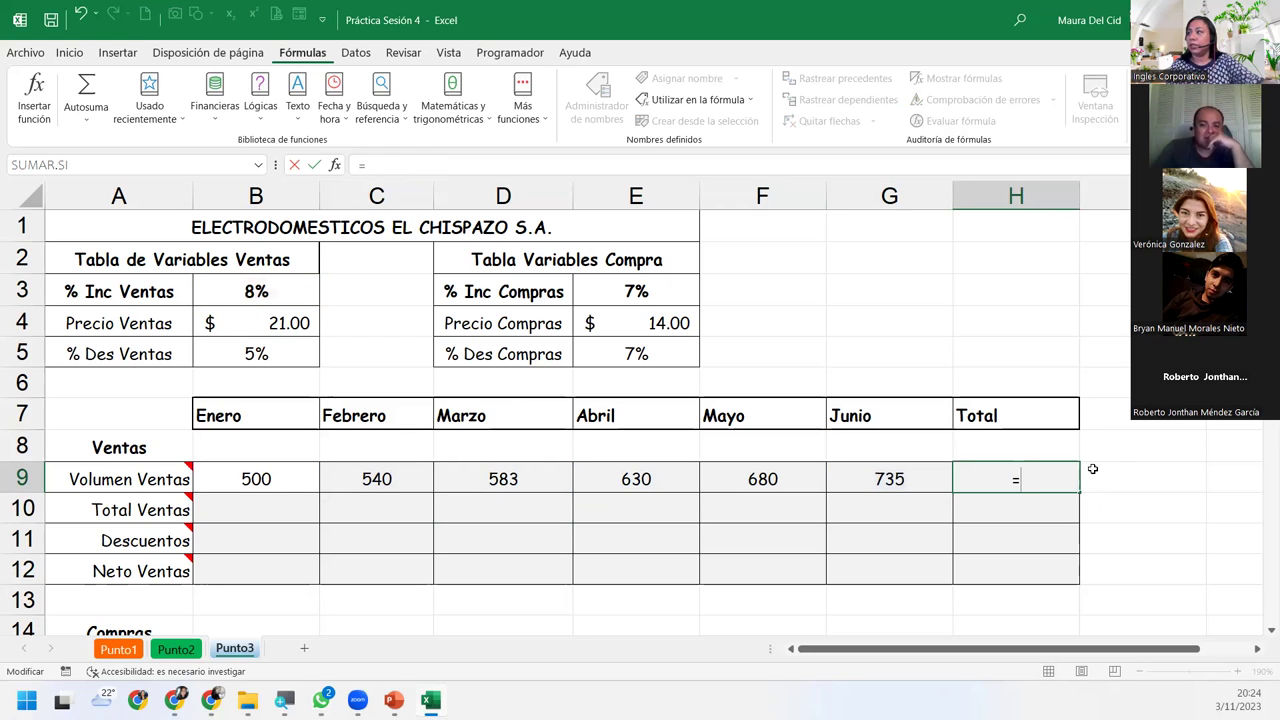
text(SUMA()
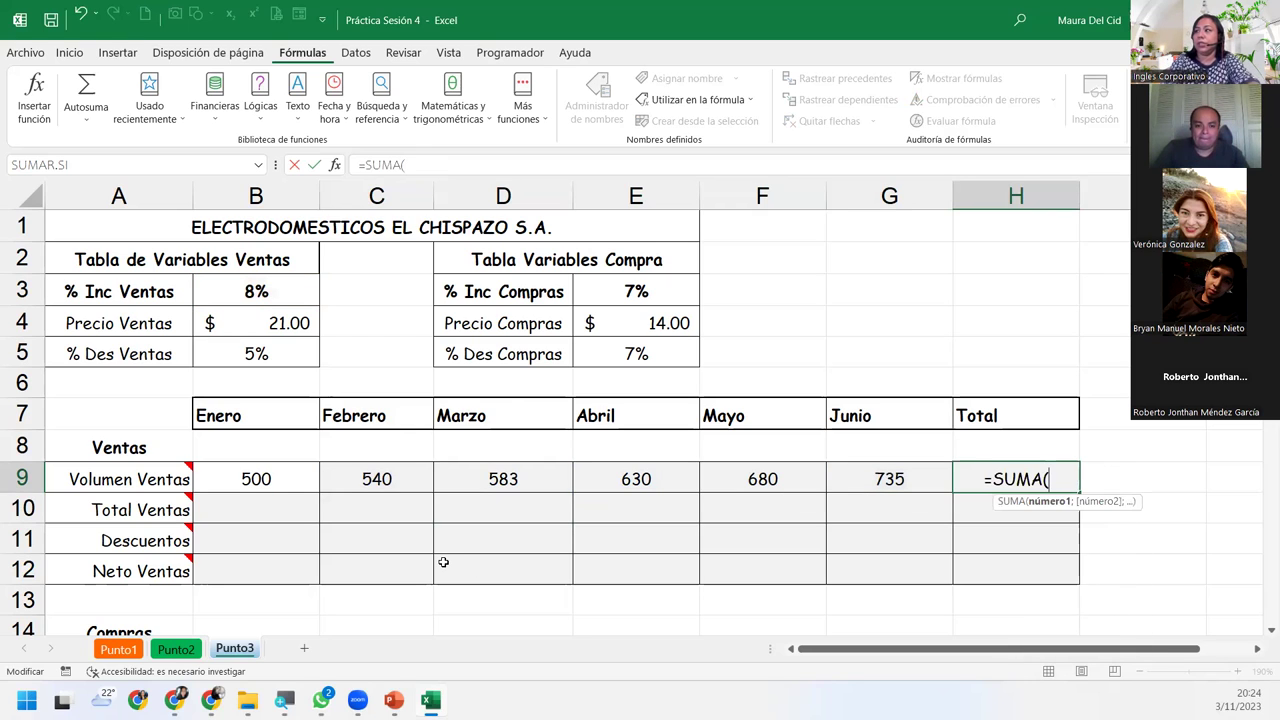
drag(292, 470, 860, 466)
drag(860, 466, 860, 466)
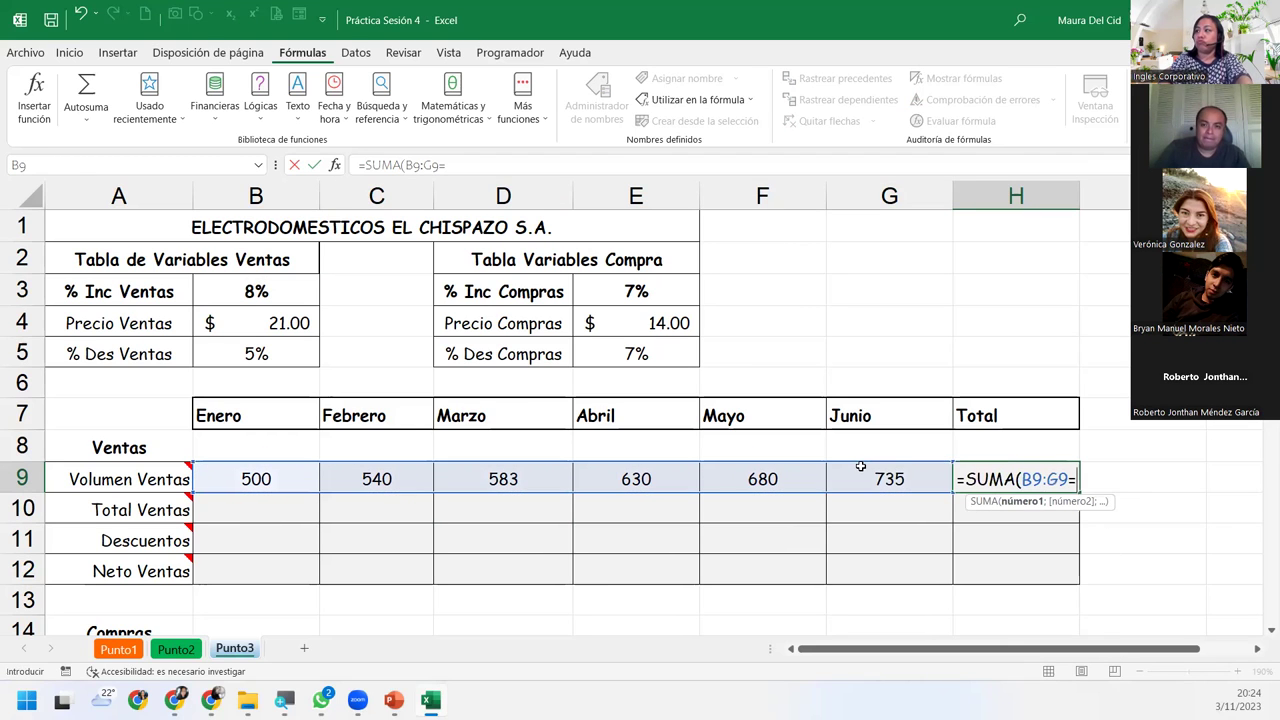
key(Return)
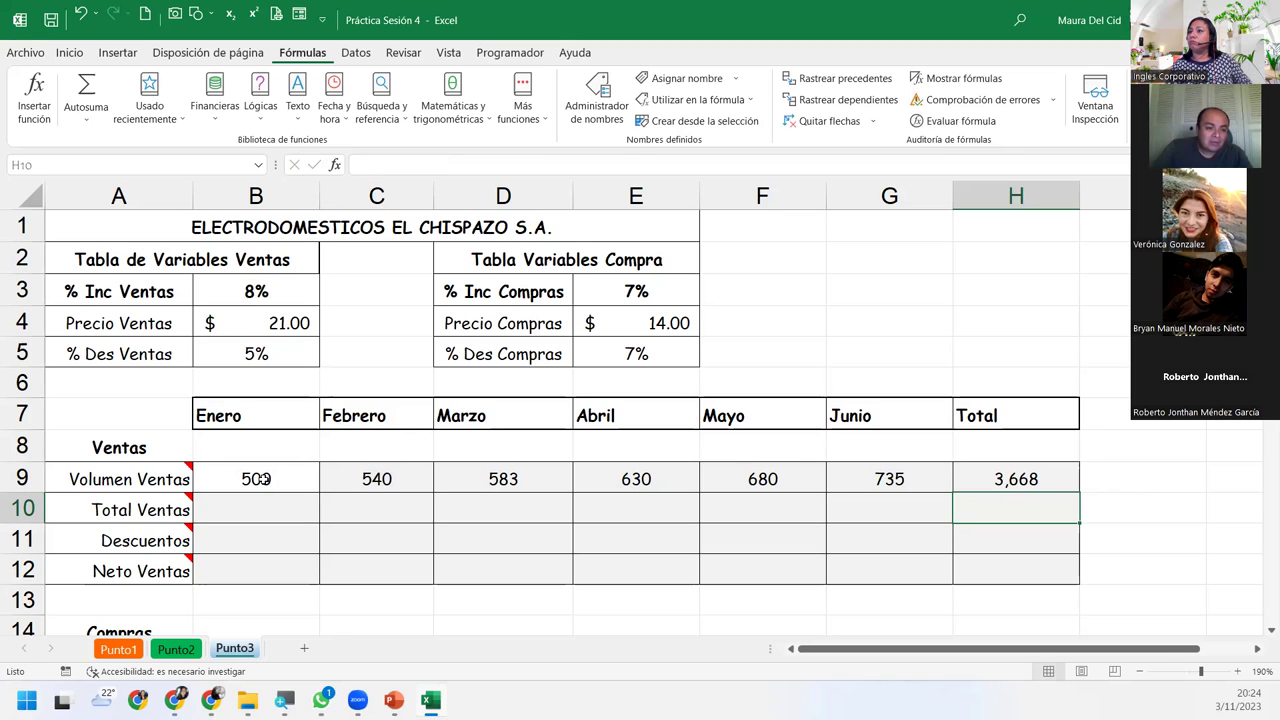
drag(258, 479, 1000, 484)
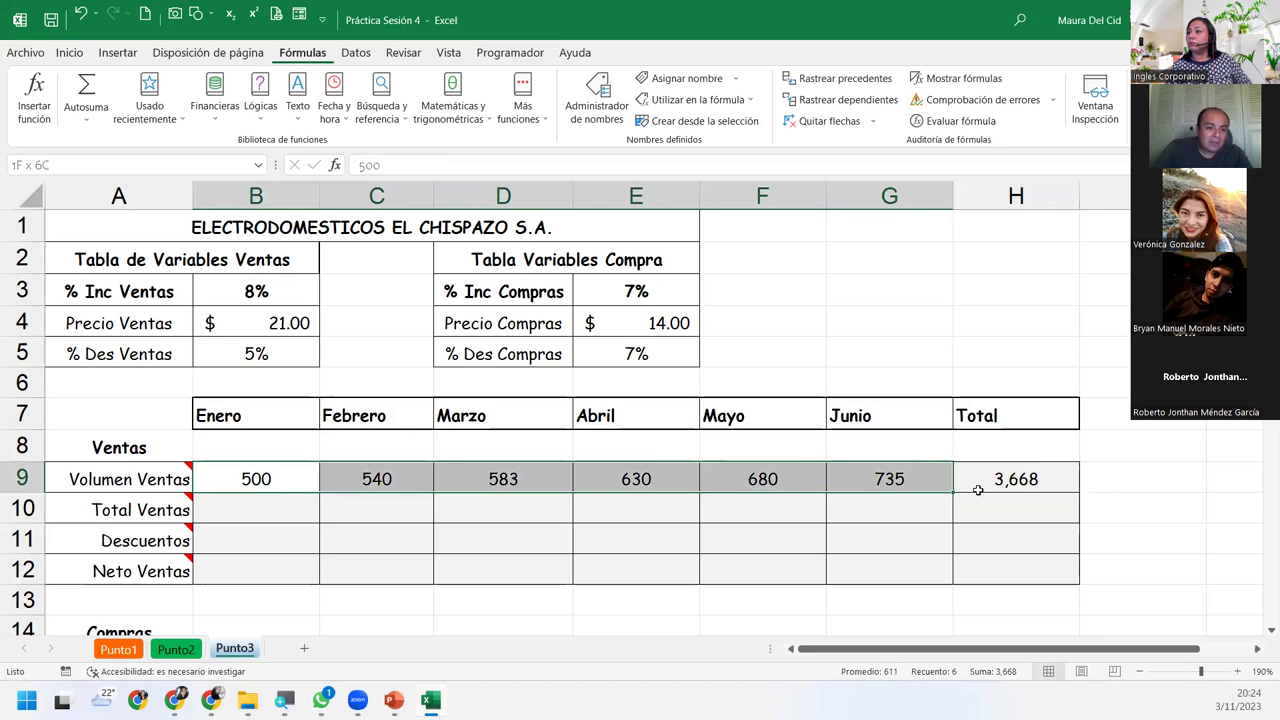
click(68, 53)
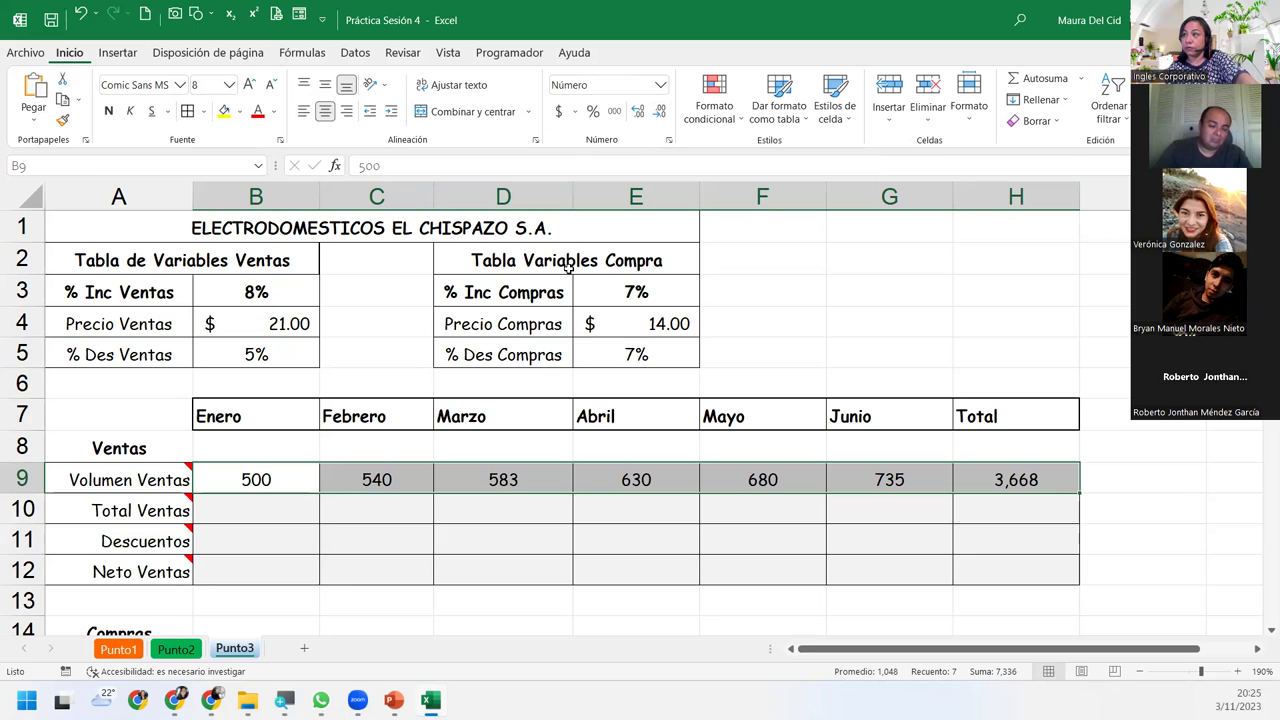
click(568, 505)
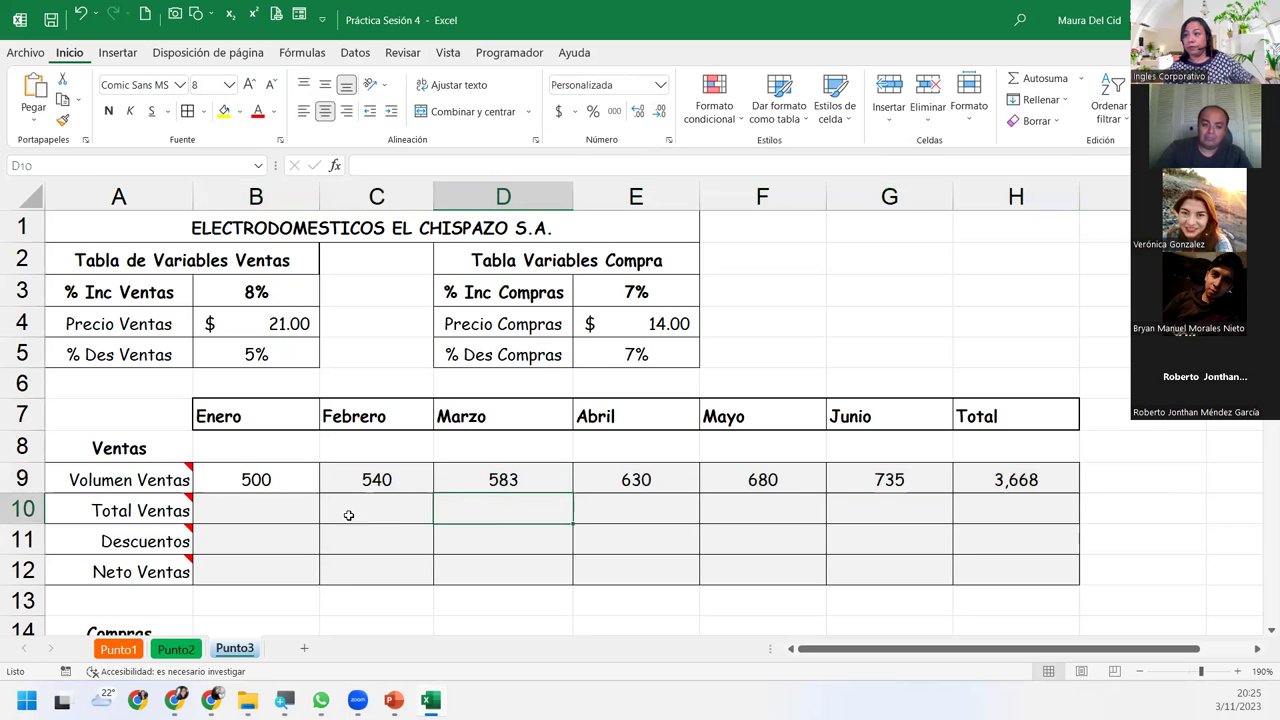
click(257, 515)
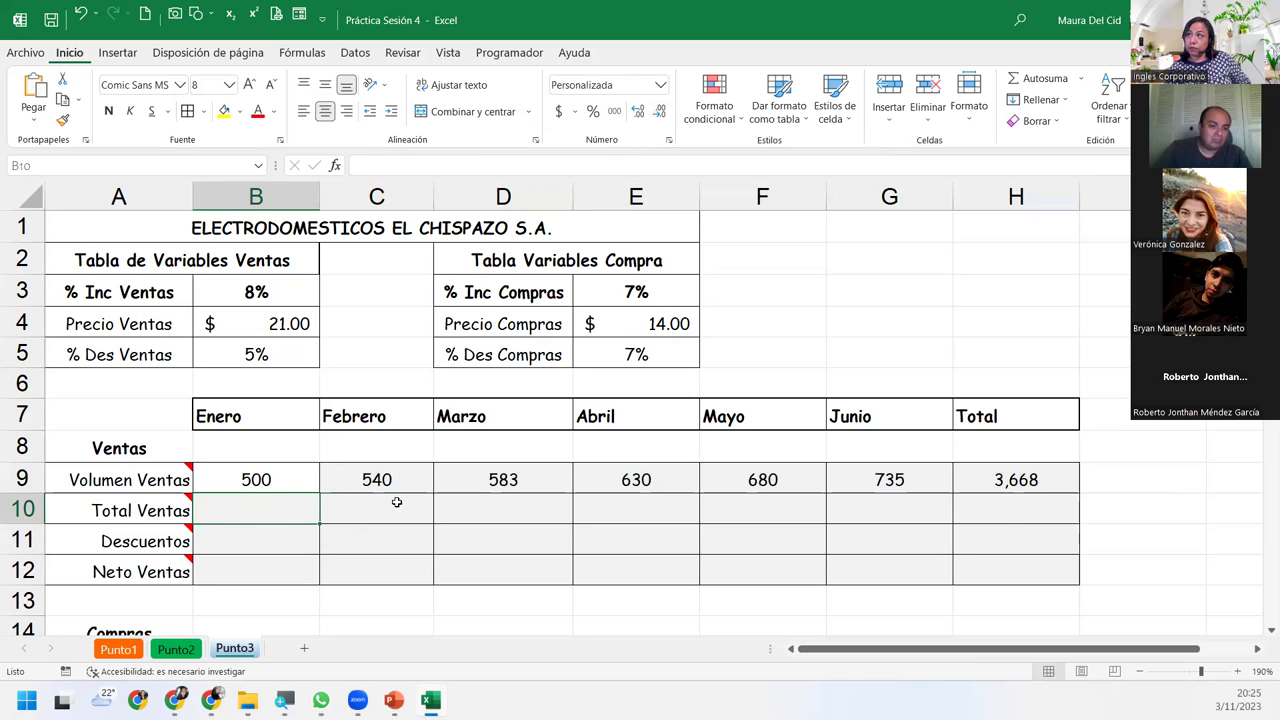
click(1022, 480)
double_click(1022, 480)
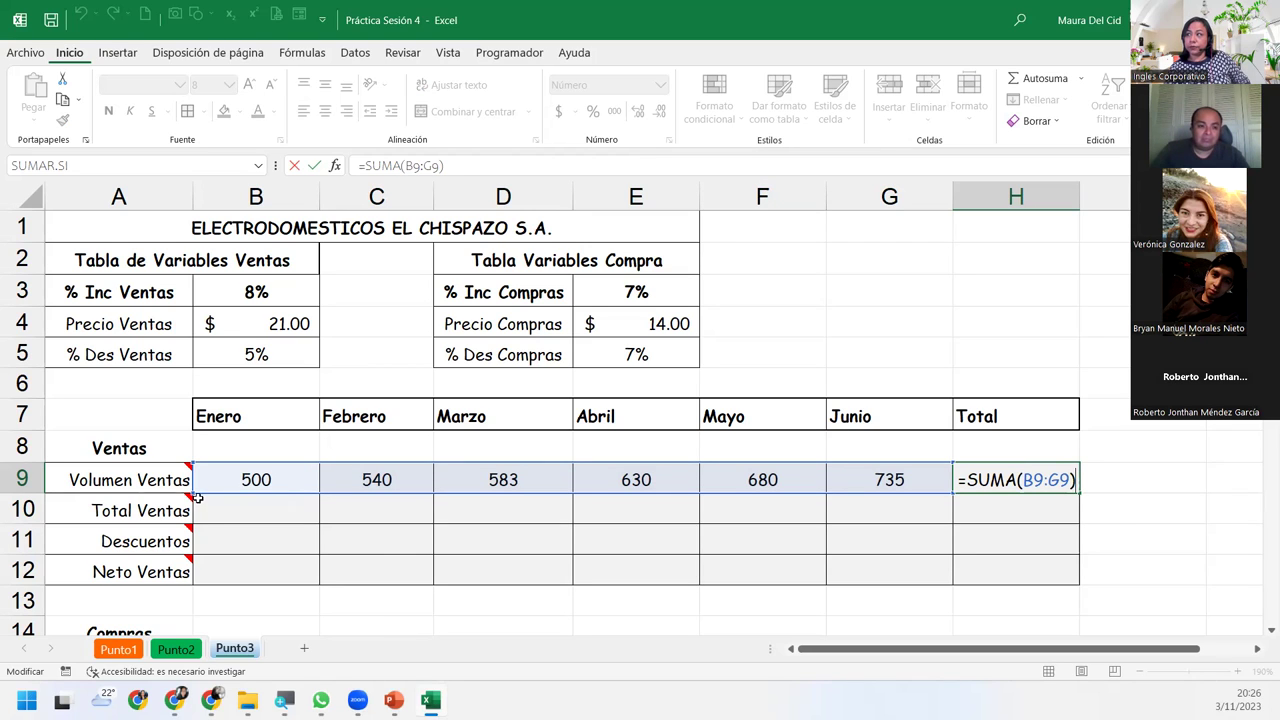
mouse_move(131, 510)
key(Return)
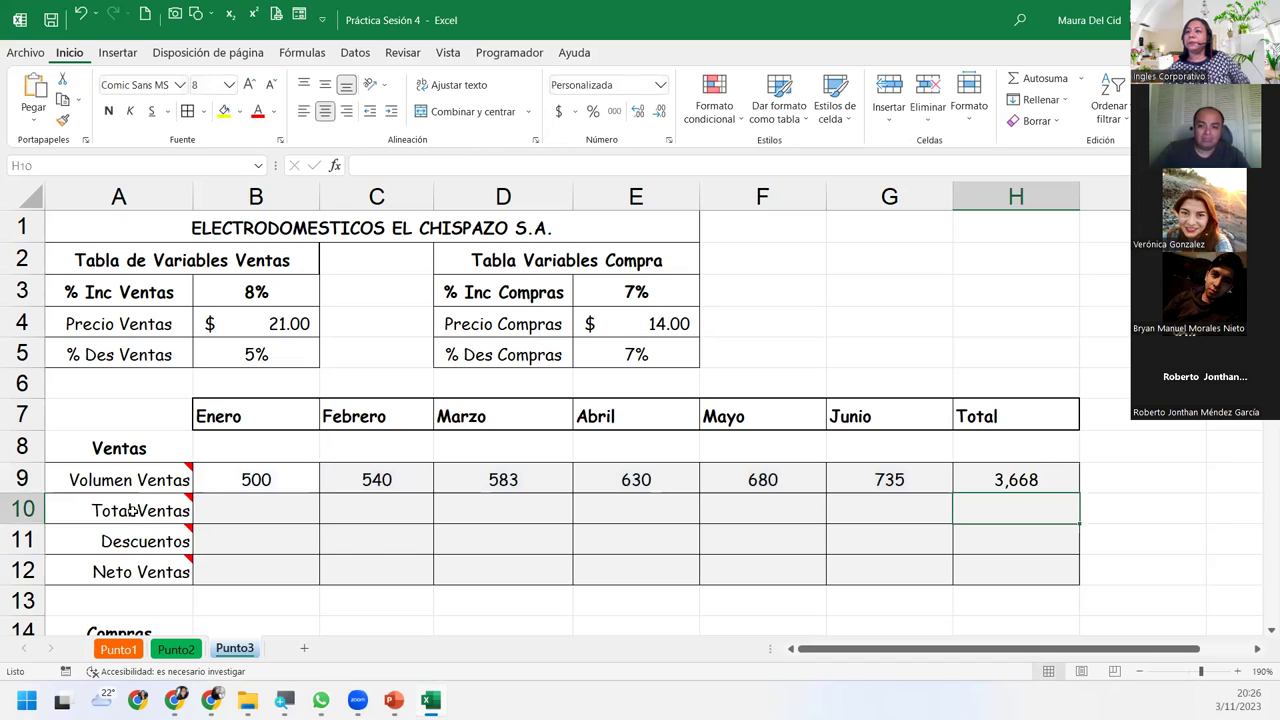
click(264, 510)
mouse_move(88, 508)
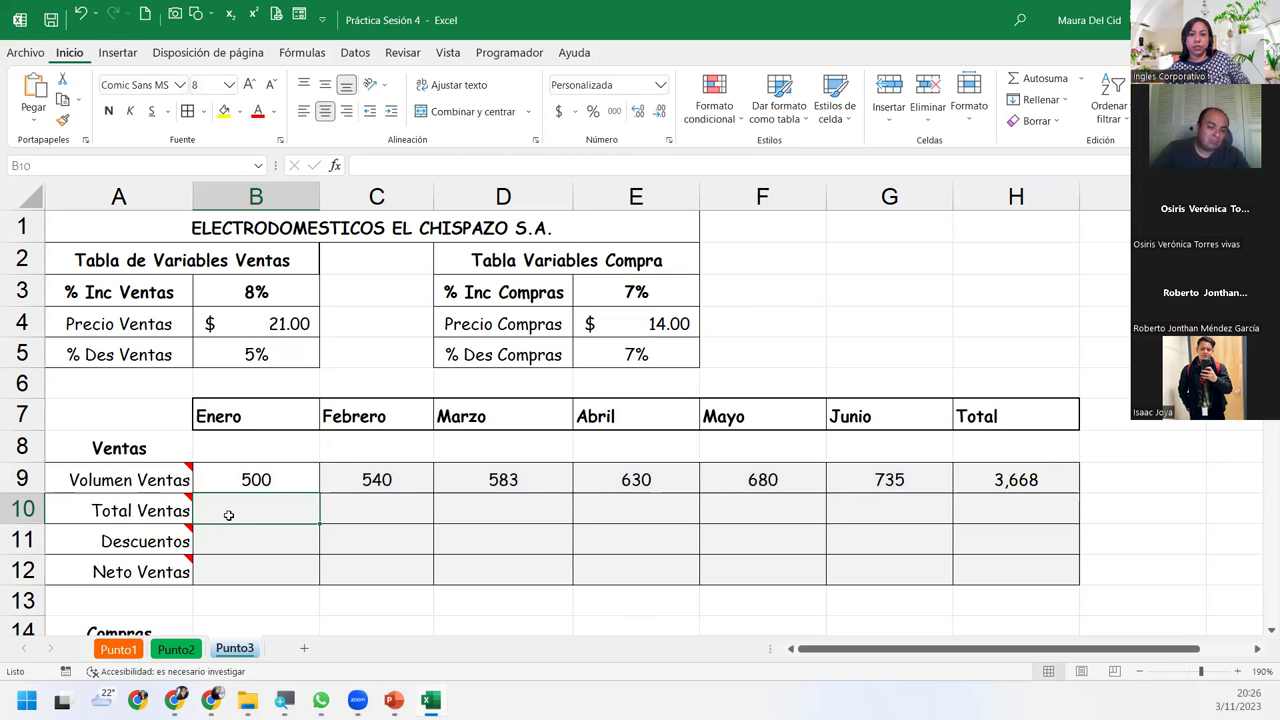
- Enter =B9*$B$4 in B10 for Enero's Total Ventas
text(=)
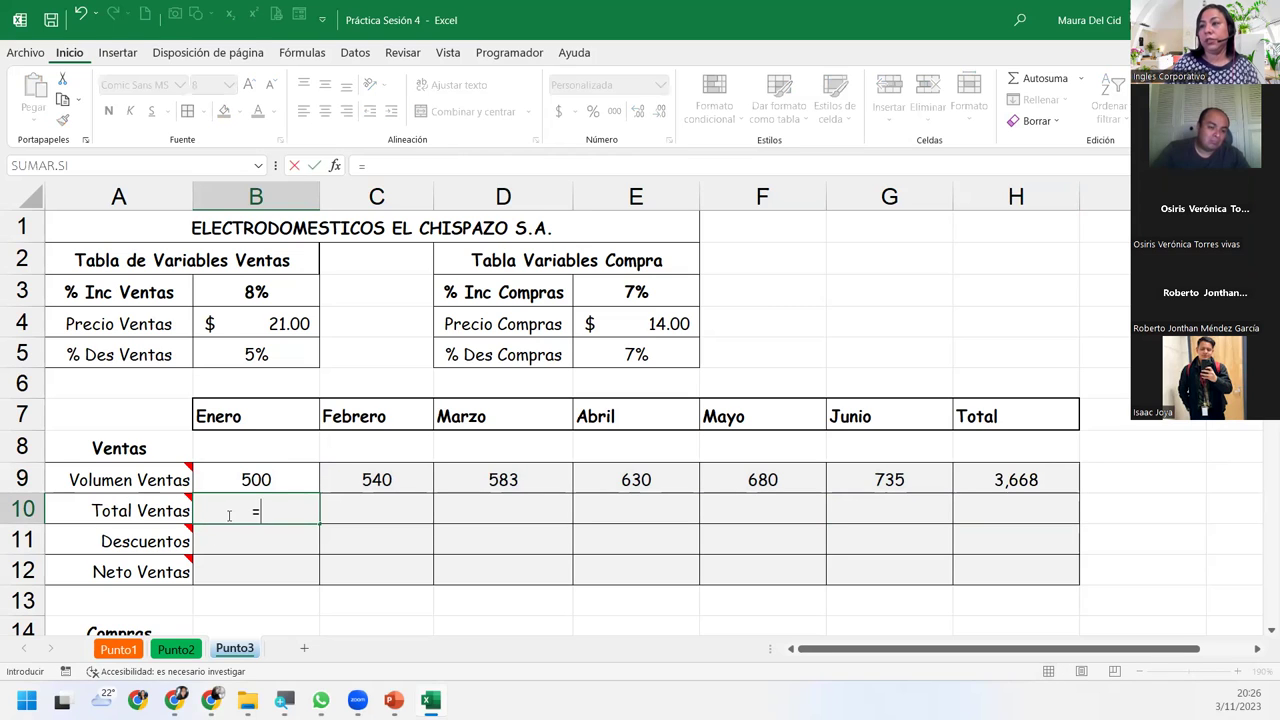
click(249, 481)
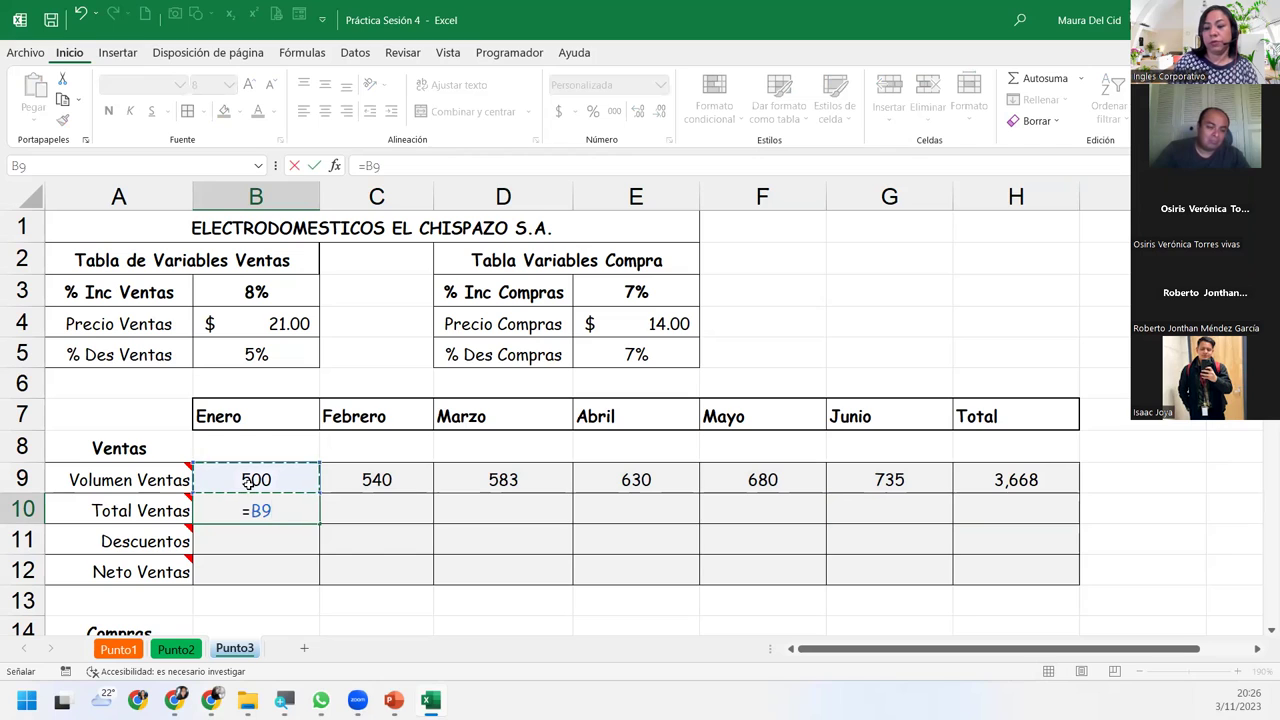
text(*)
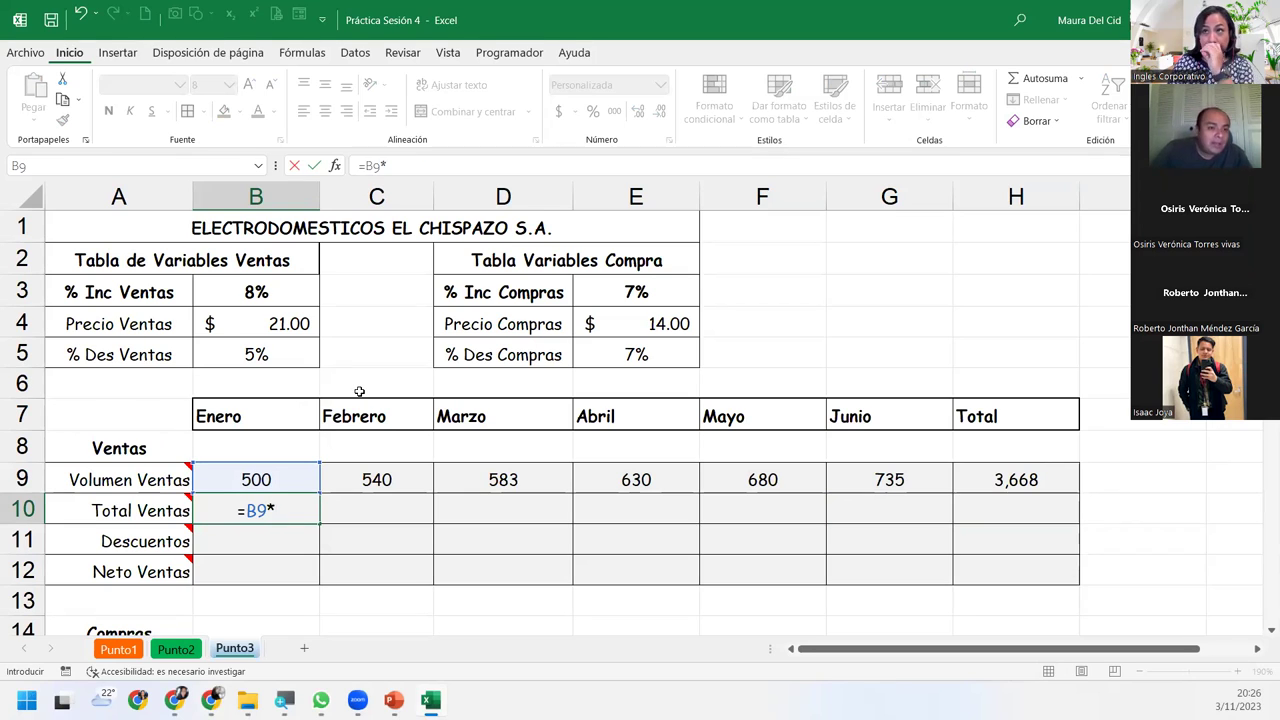
click(280, 322)
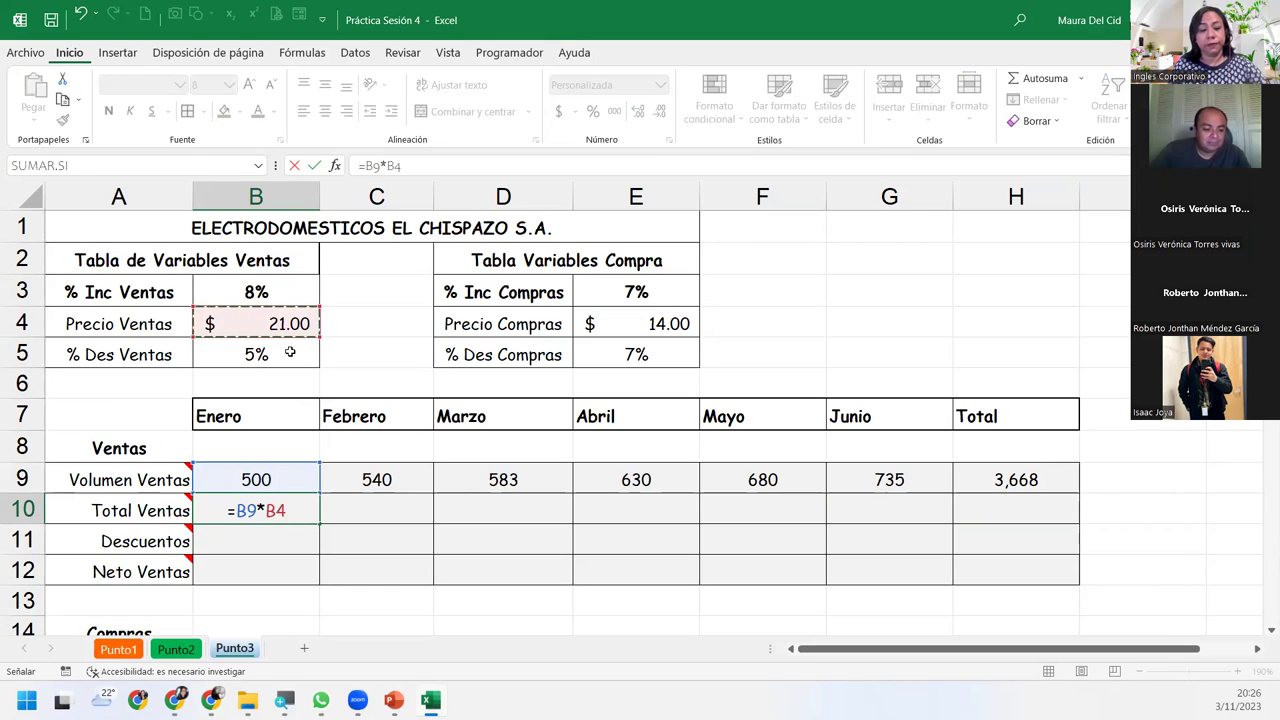
key(F4)
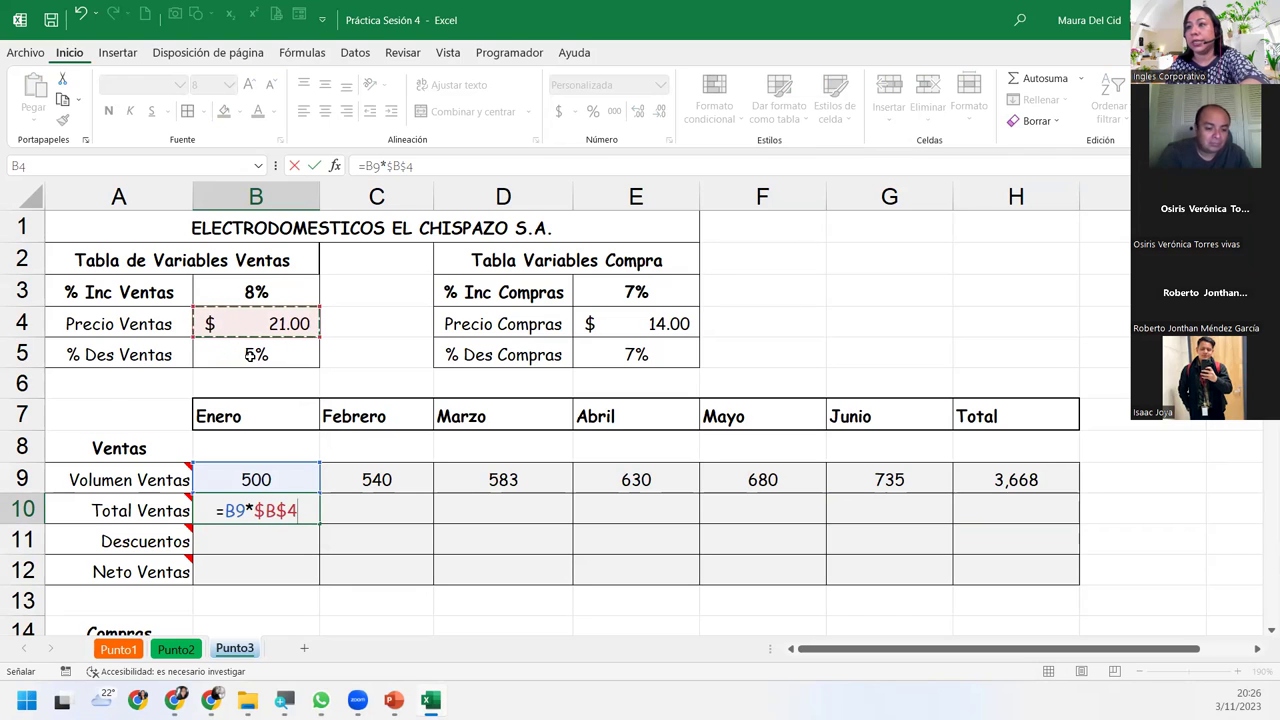
key(ctrl+Return)
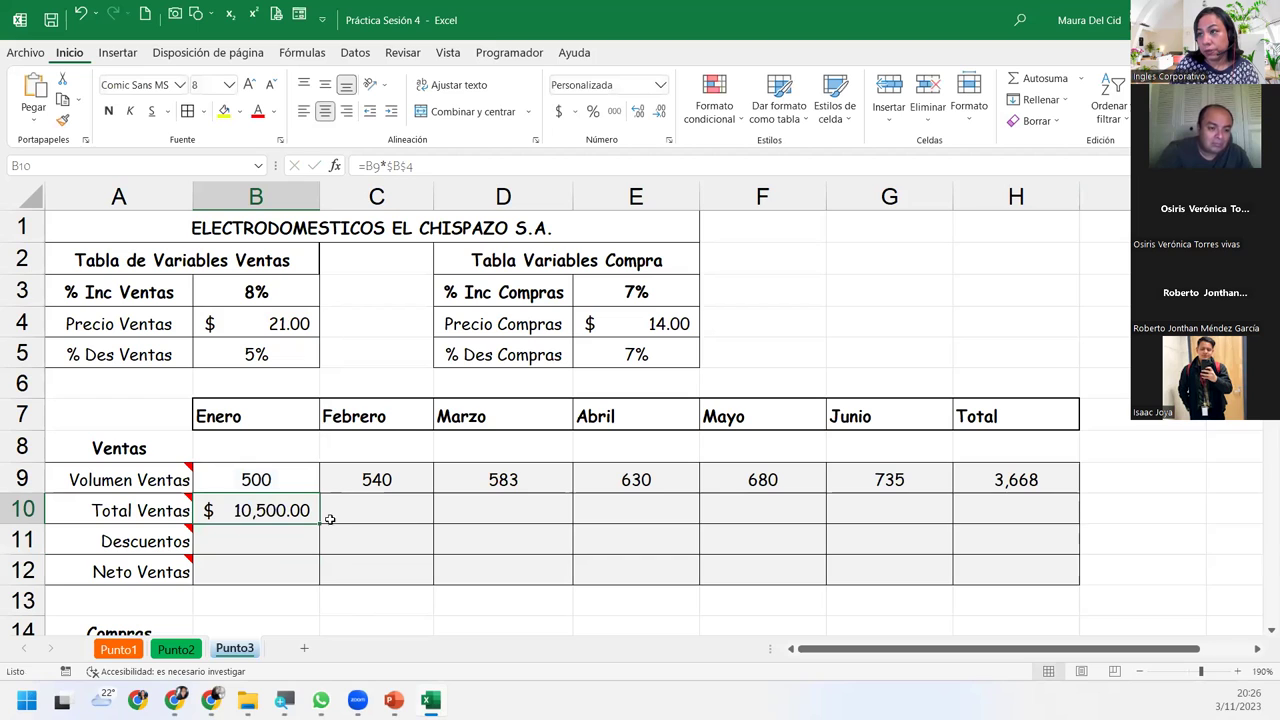
- Fill the formula across to G10 and check the Abril–Junio results, giving $10,500.00 through $15,427.94
mouse_move(319, 524)
mouse_down()
mouse_move(853, 549)
mouse_move(905, 525)
mouse_up()
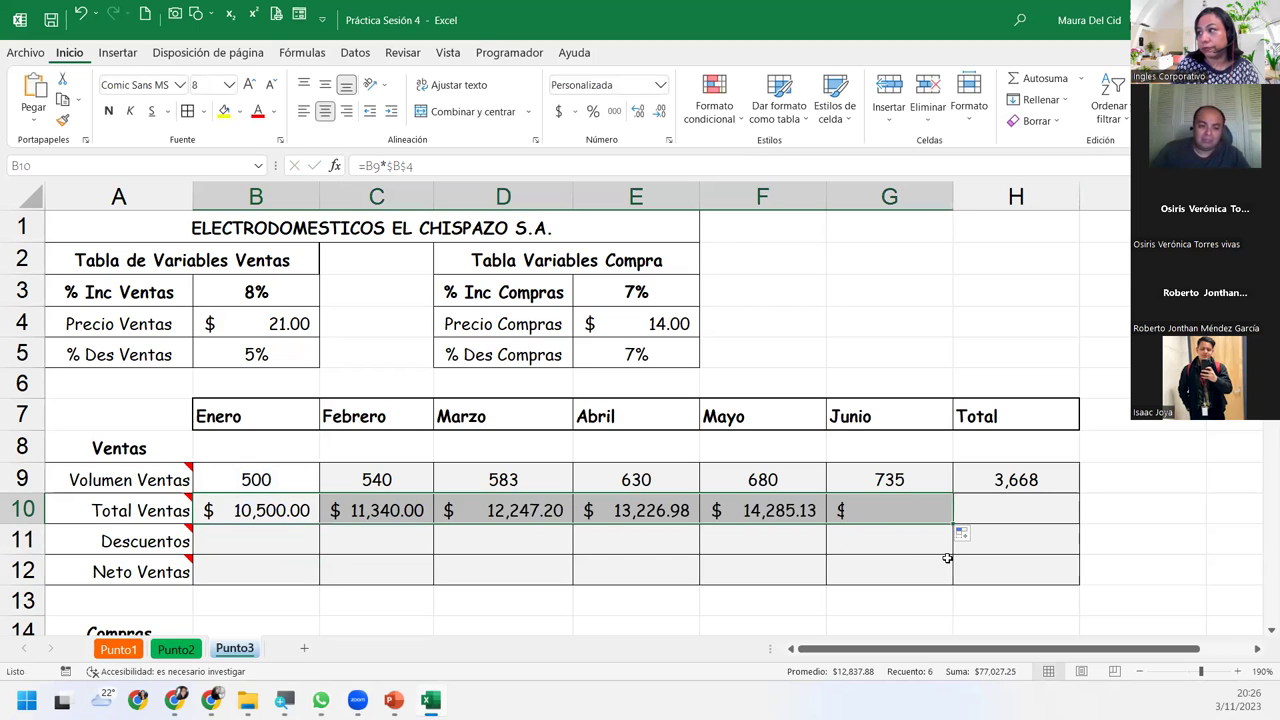
click(873, 510)
click(755, 503)
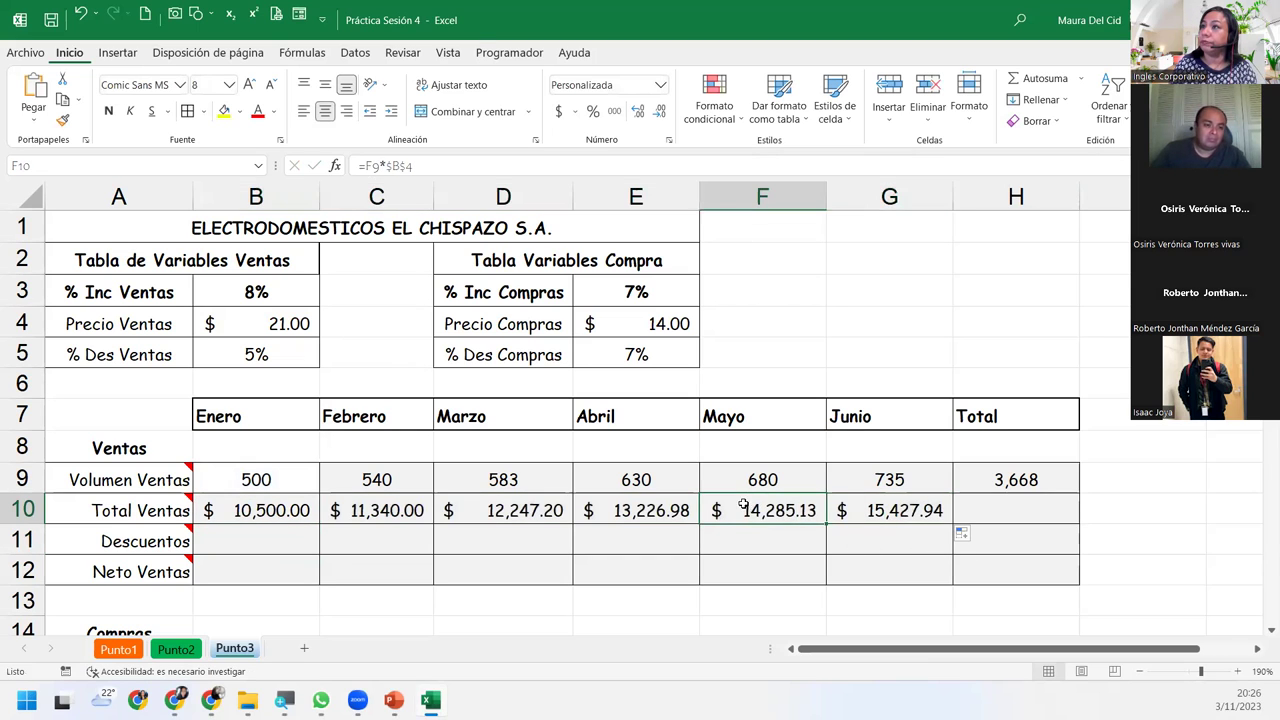
click(684, 500)
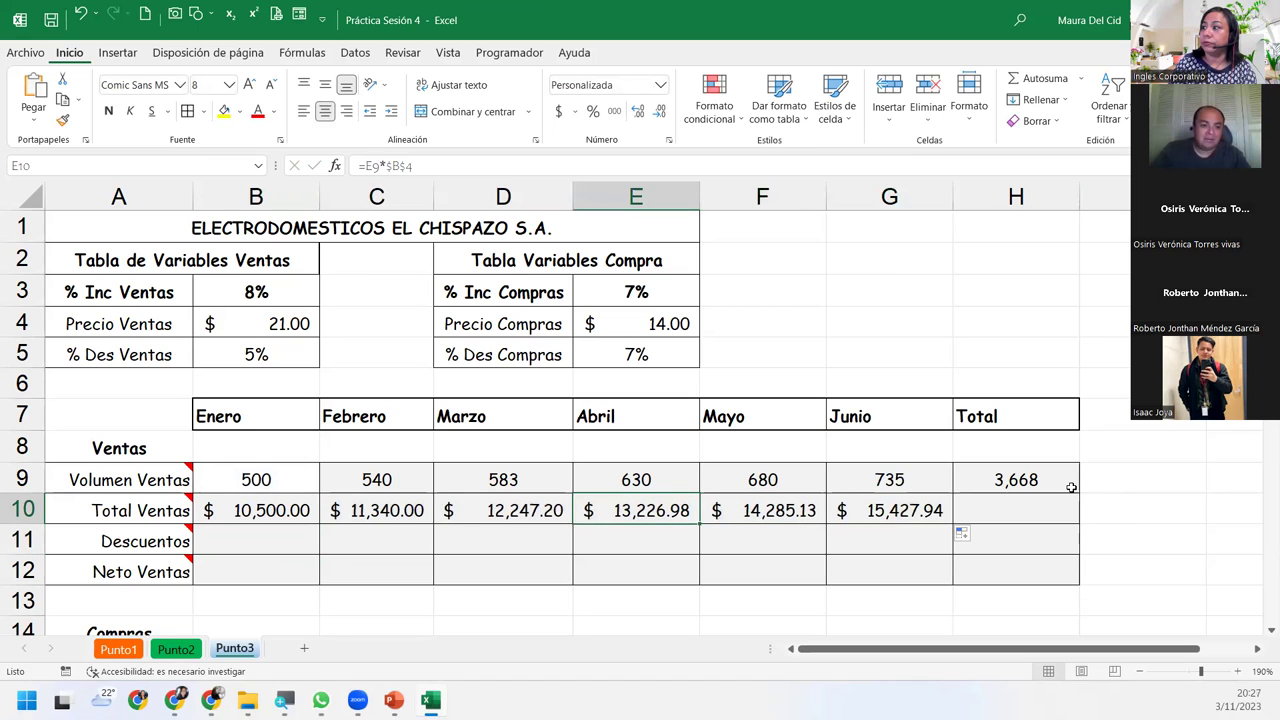
click(1072, 488)
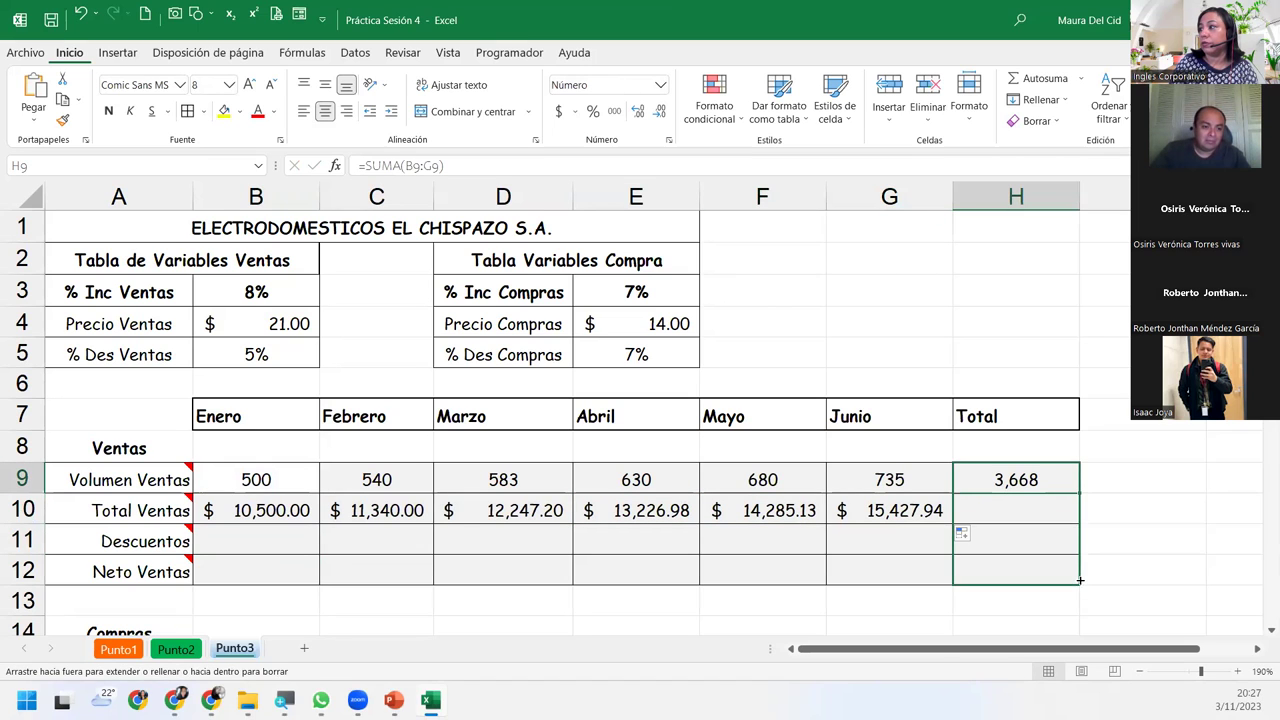
- Copy the H9 SUMA formula down to H12, giving totals of 77,027, 0 and 0
drag(1081, 494, 1080, 583)
click(1044, 532)
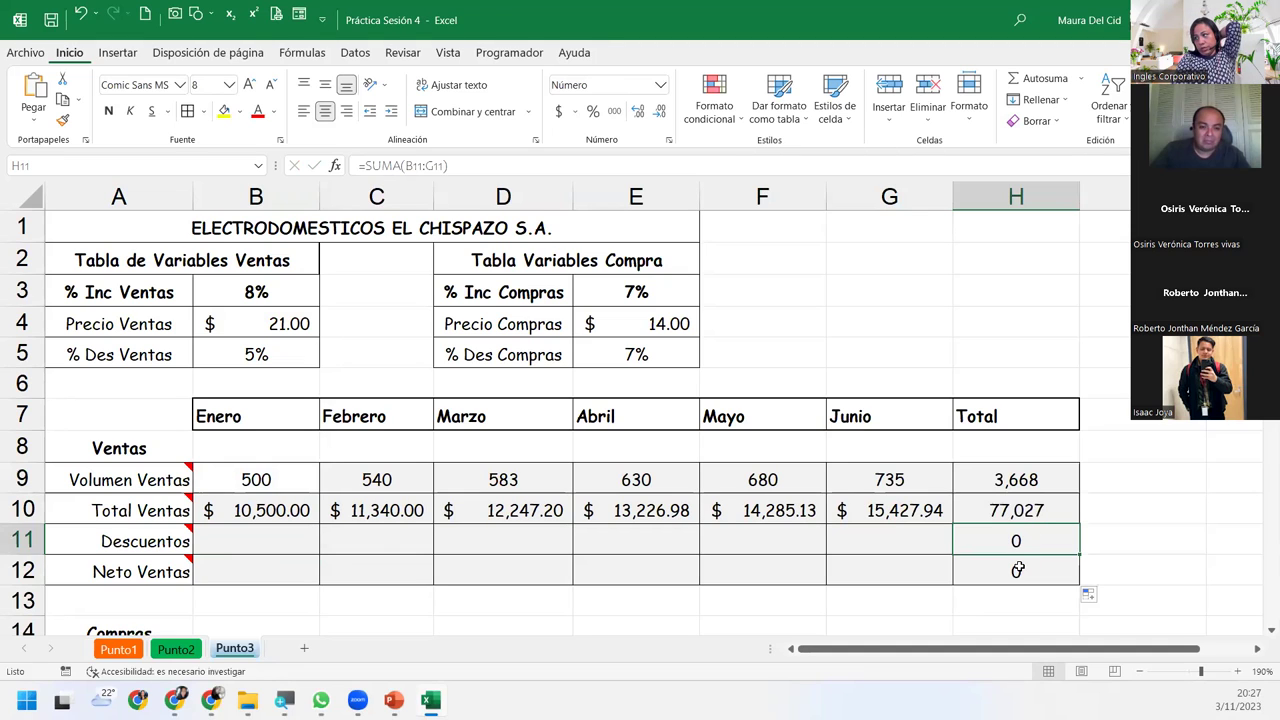
drag(300, 541, 852, 560)
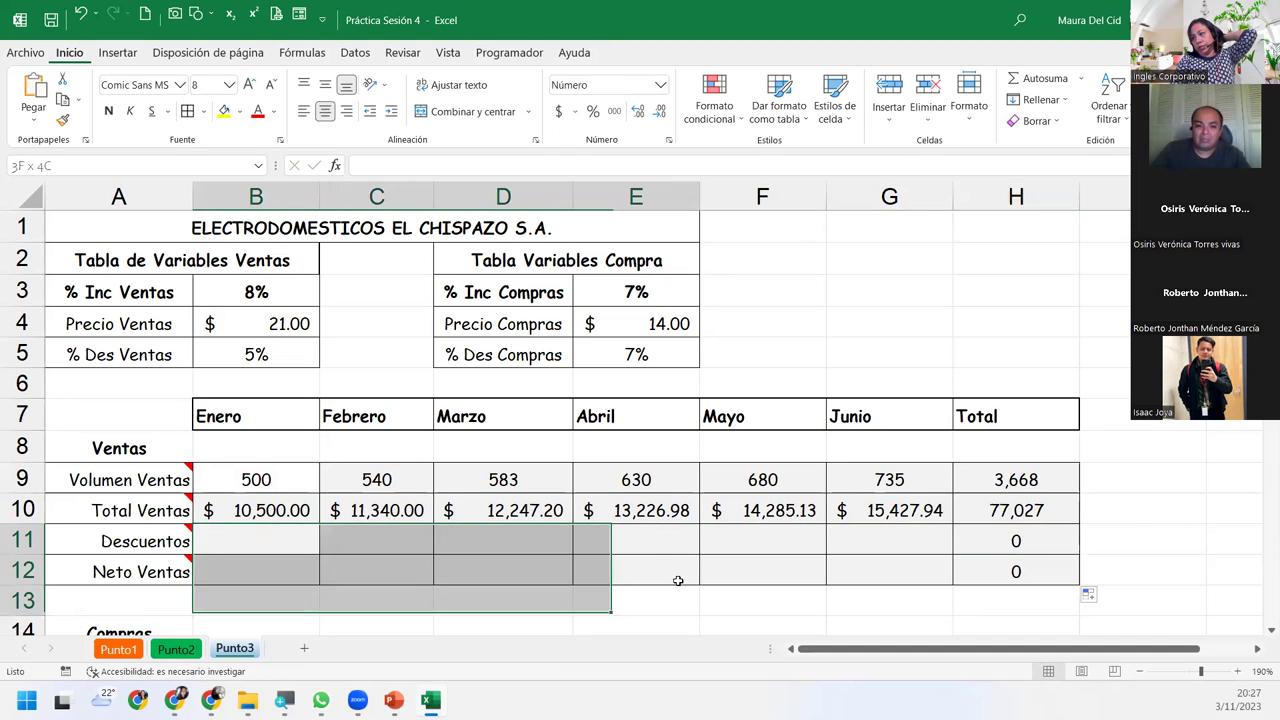
- Go to Descuentos cell B11, briefly switch to another window, then return to the workbook
click(236, 535)
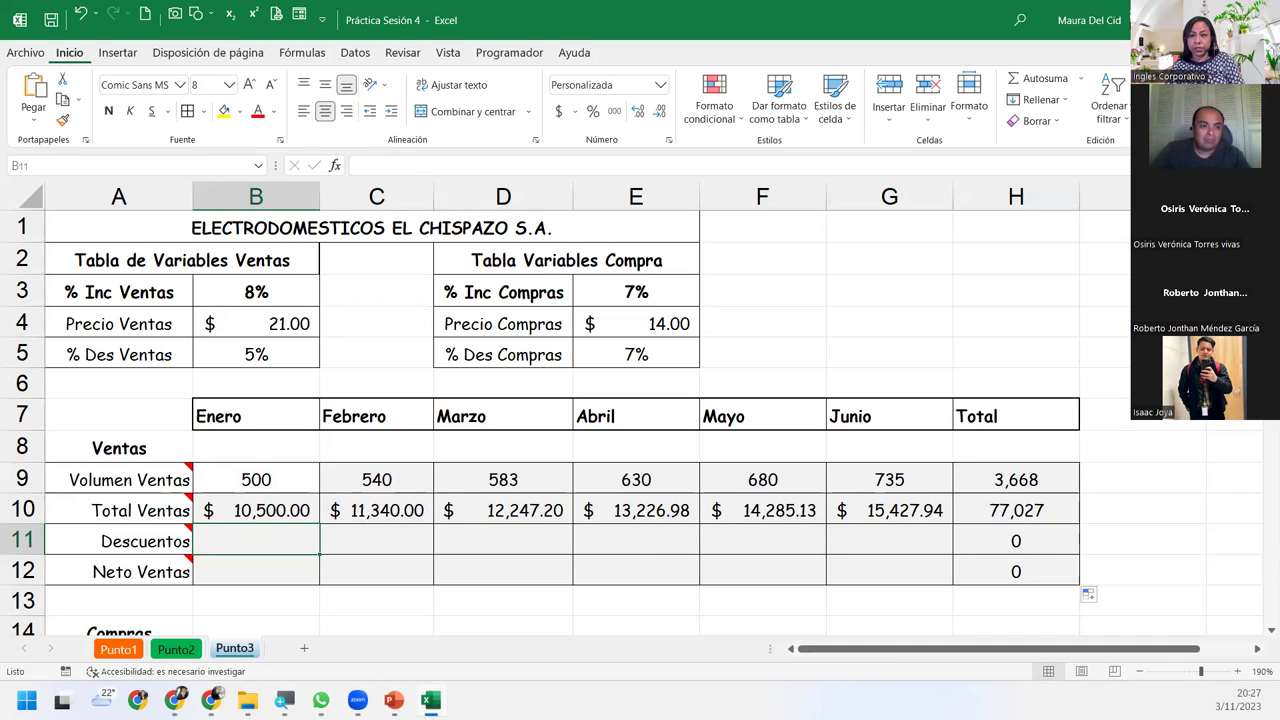
key(alt+Tab)
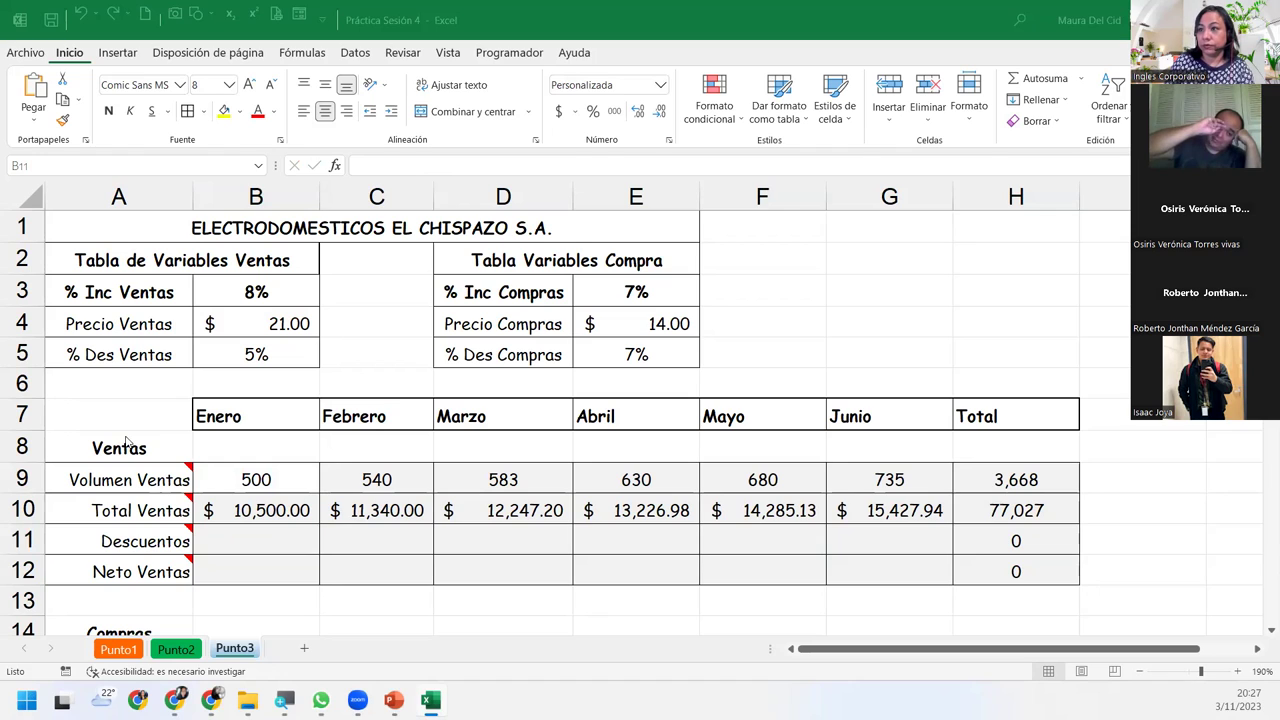
click(264, 539)
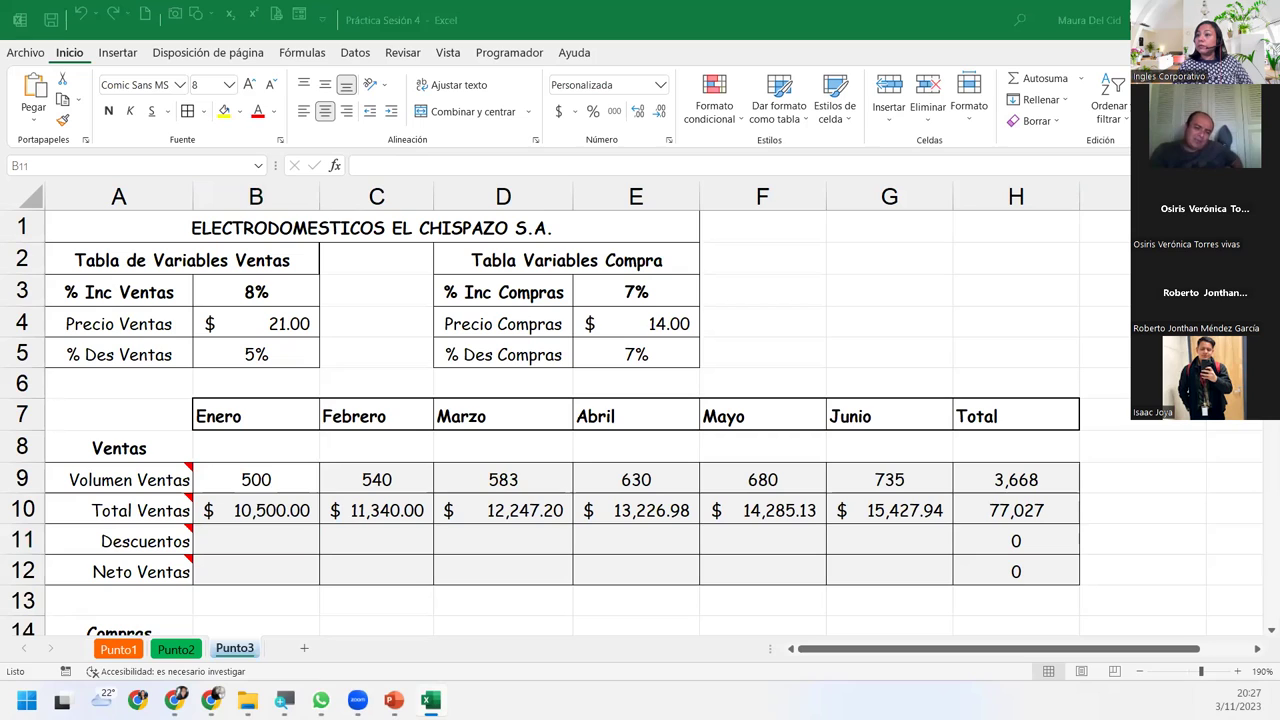
click(296, 548)
mouse_move(148, 534)
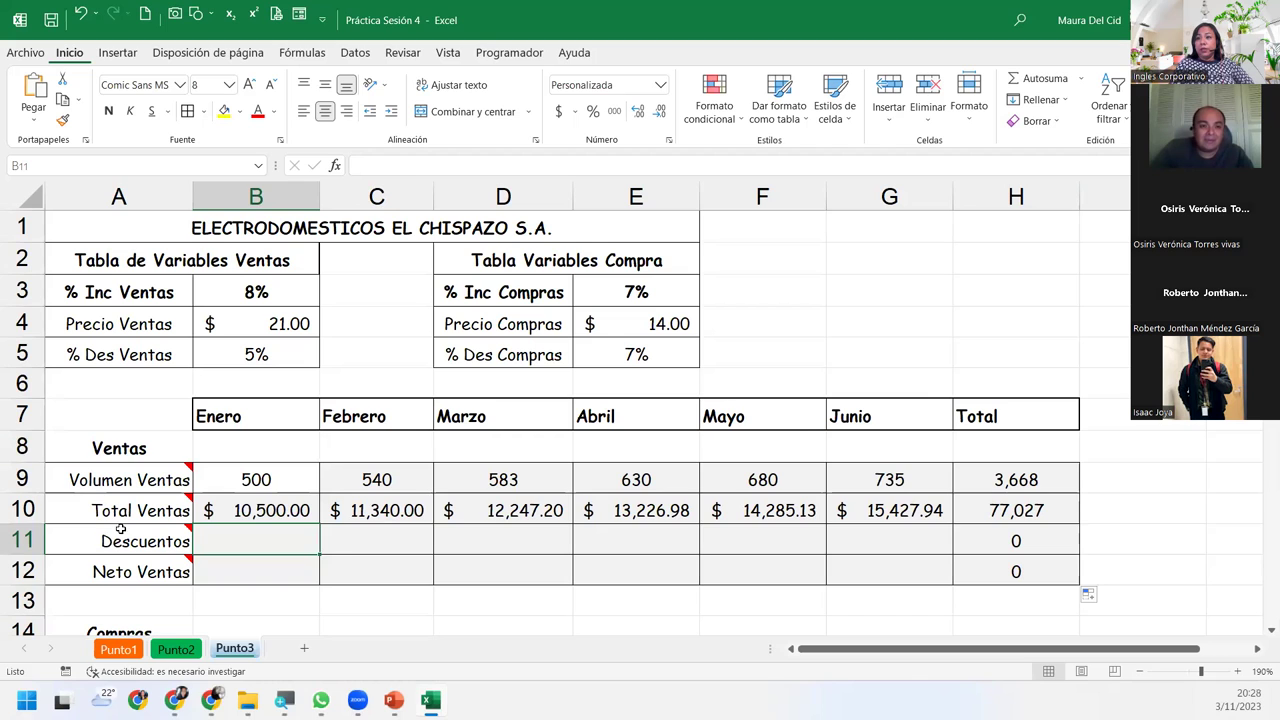
- From the Revisar tab, show the A11 Descuentos note and widen its box slightly
click(120, 529)
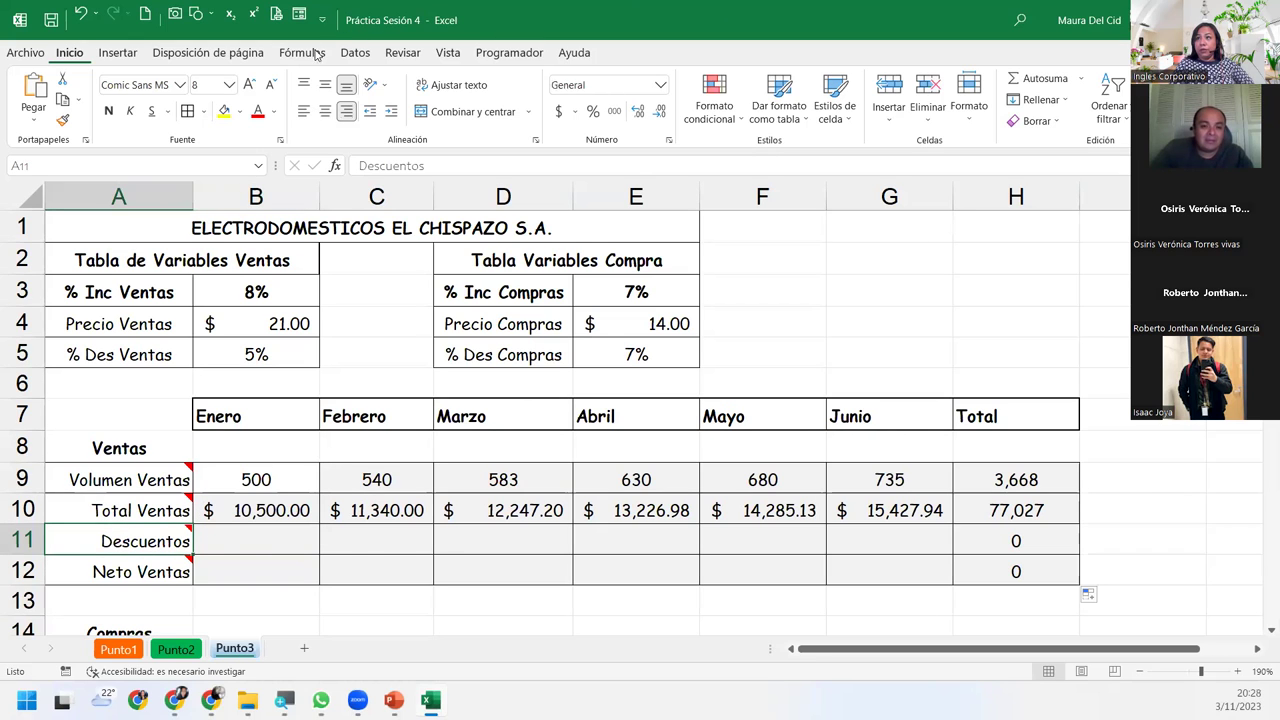
click(403, 52)
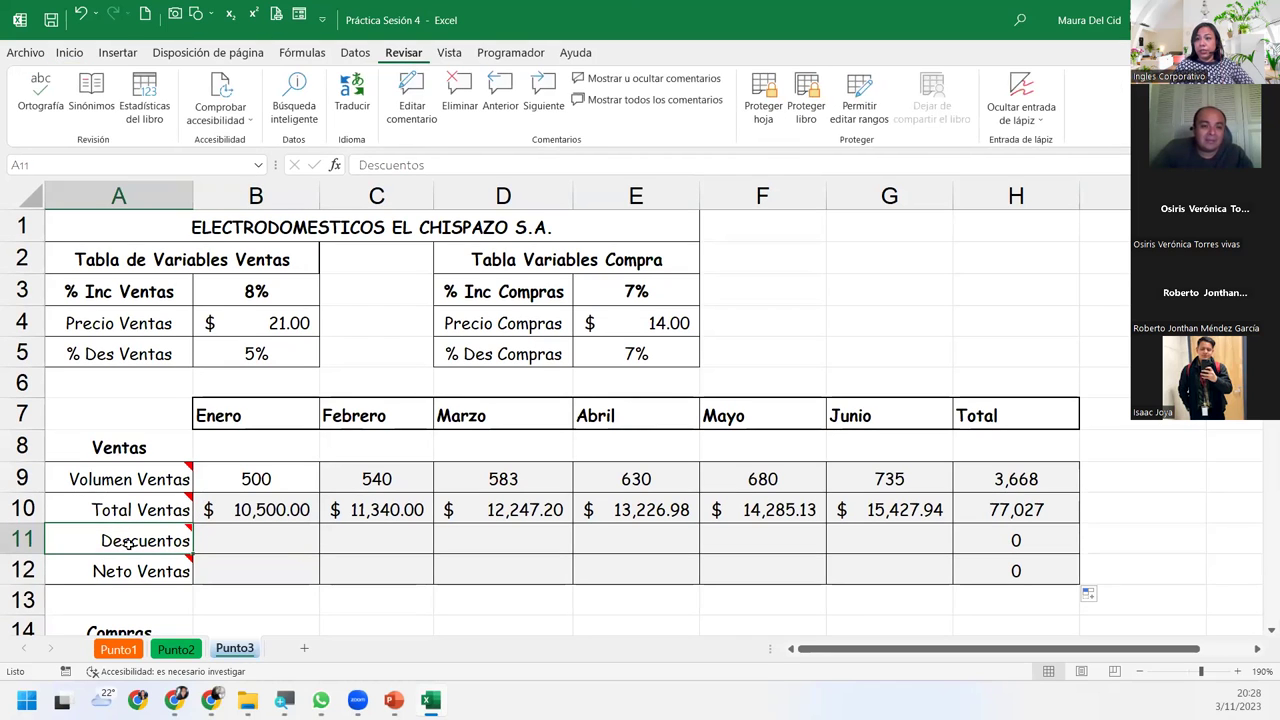
mouse_move(121, 536)
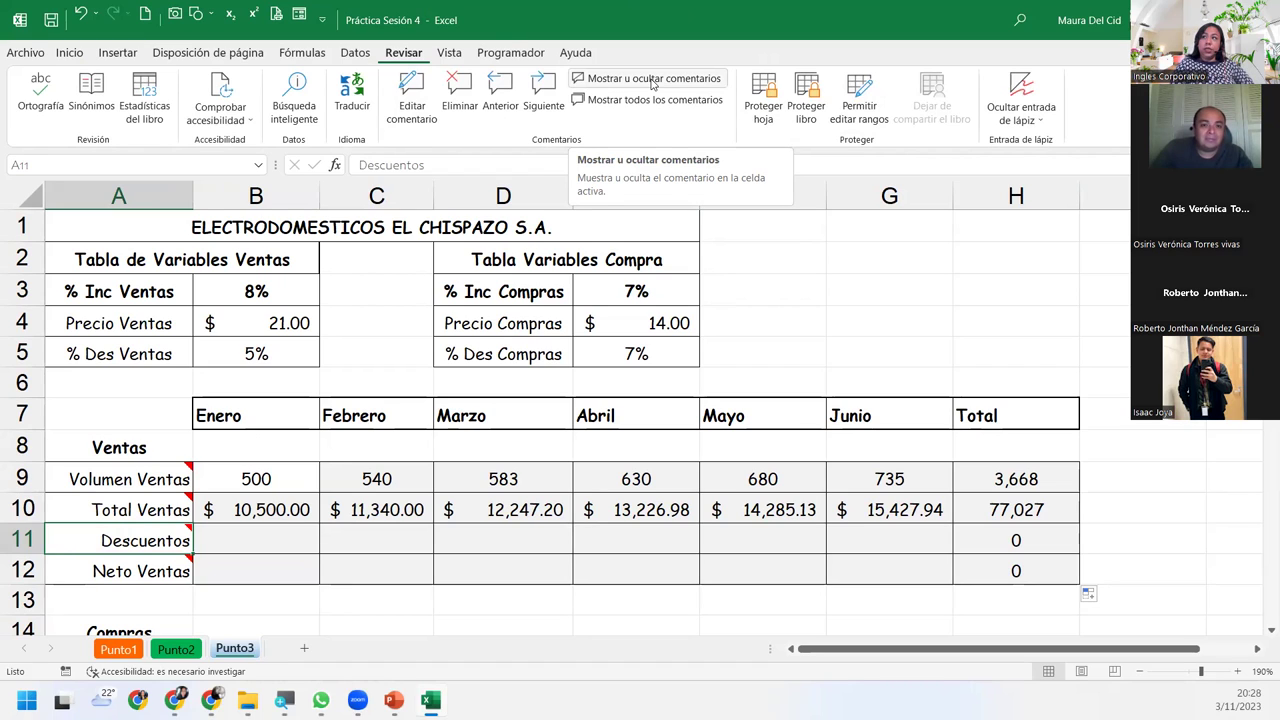
click(652, 84)
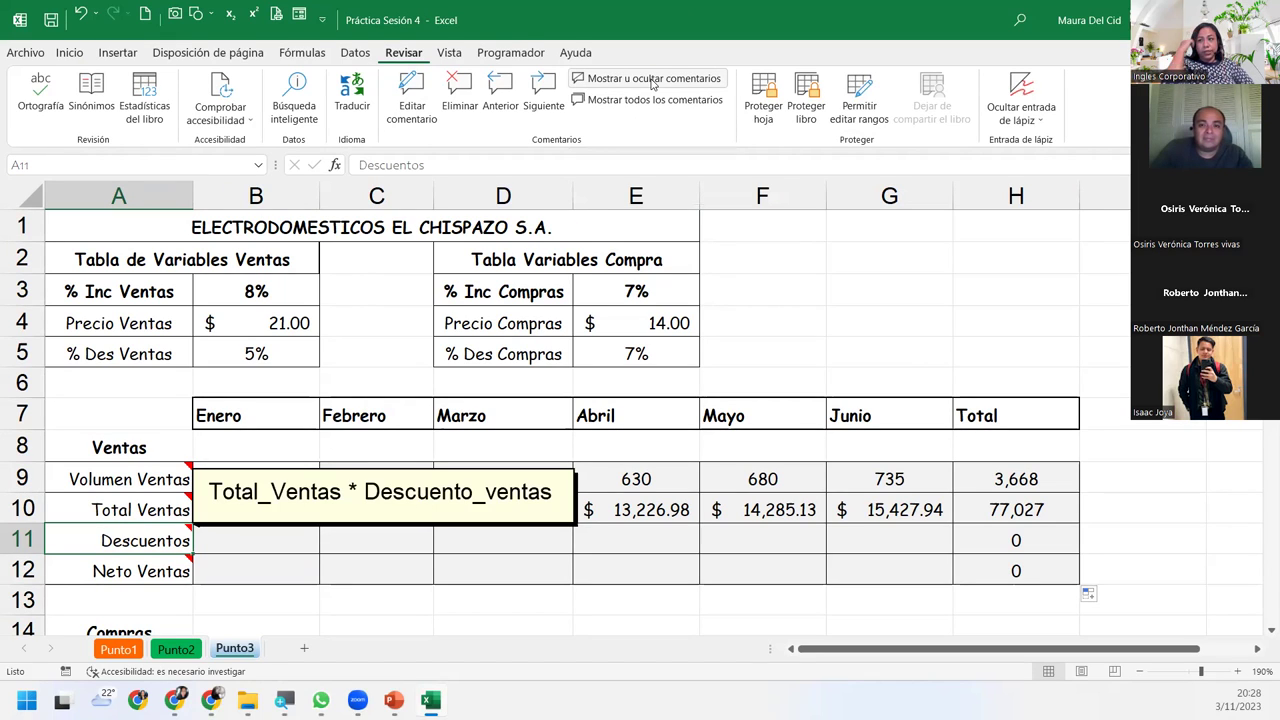
click(386, 523)
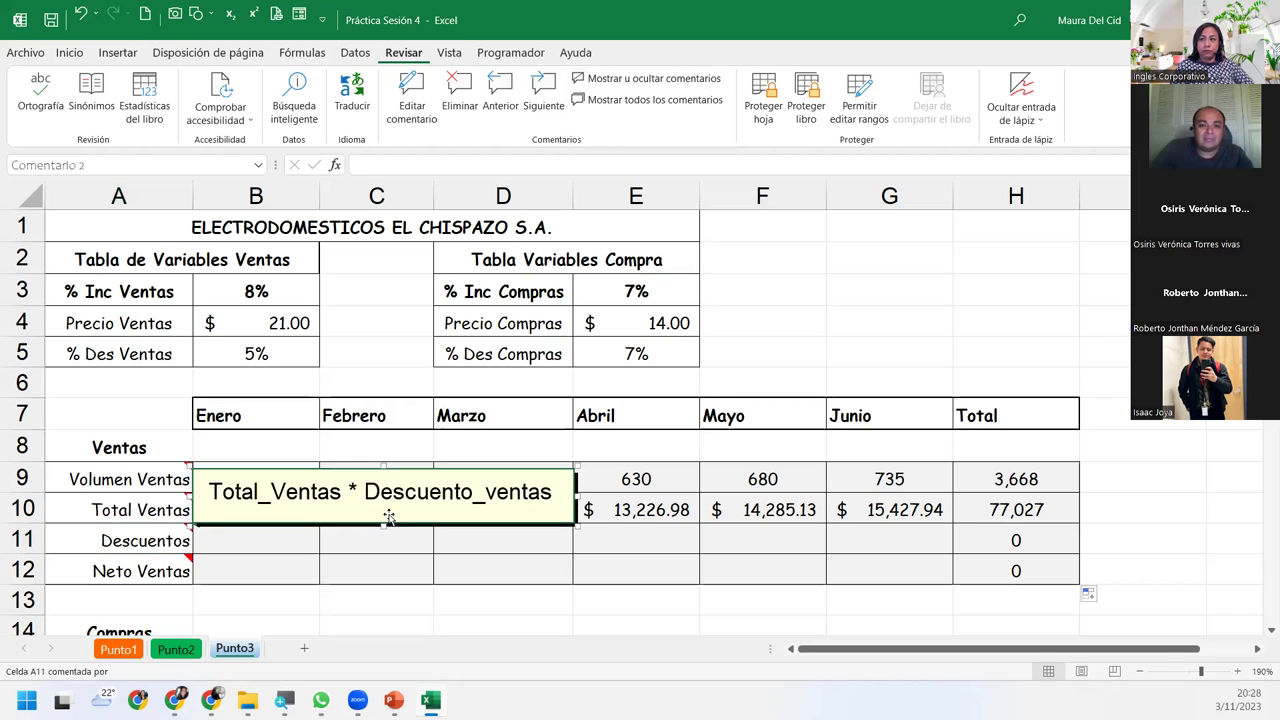
drag(386, 523, 386, 518)
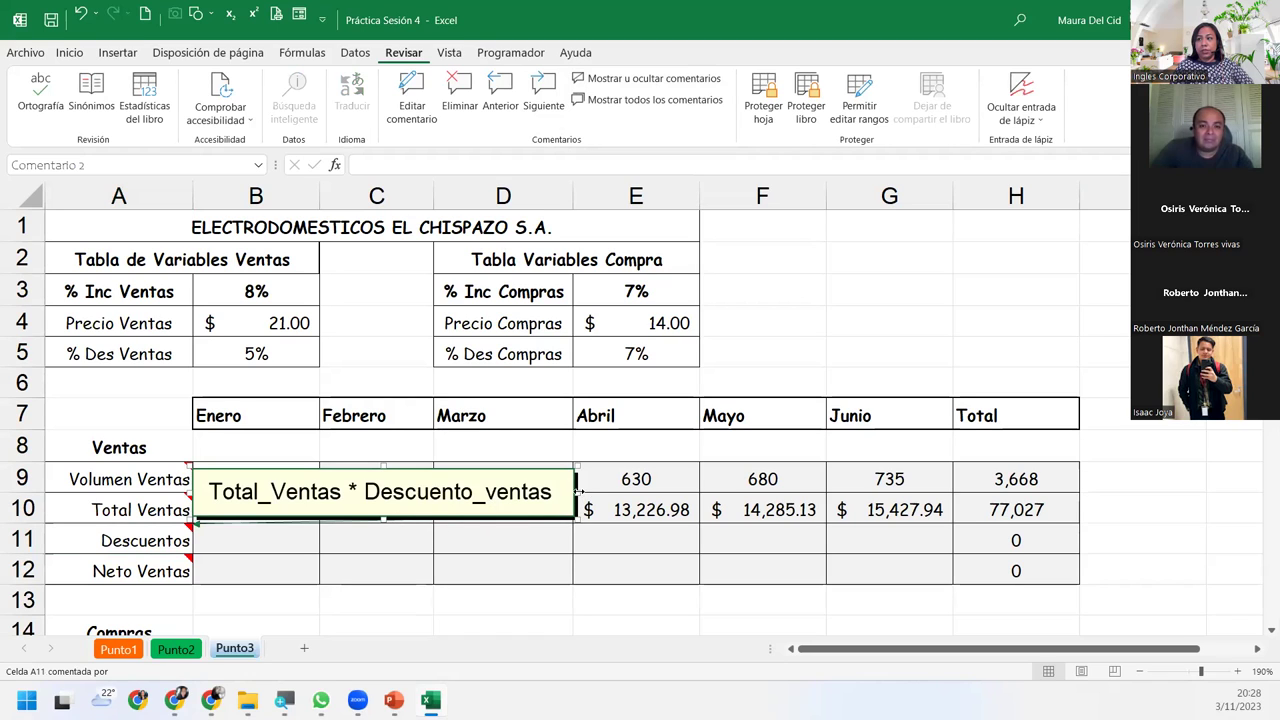
drag(586, 491, 576, 491)
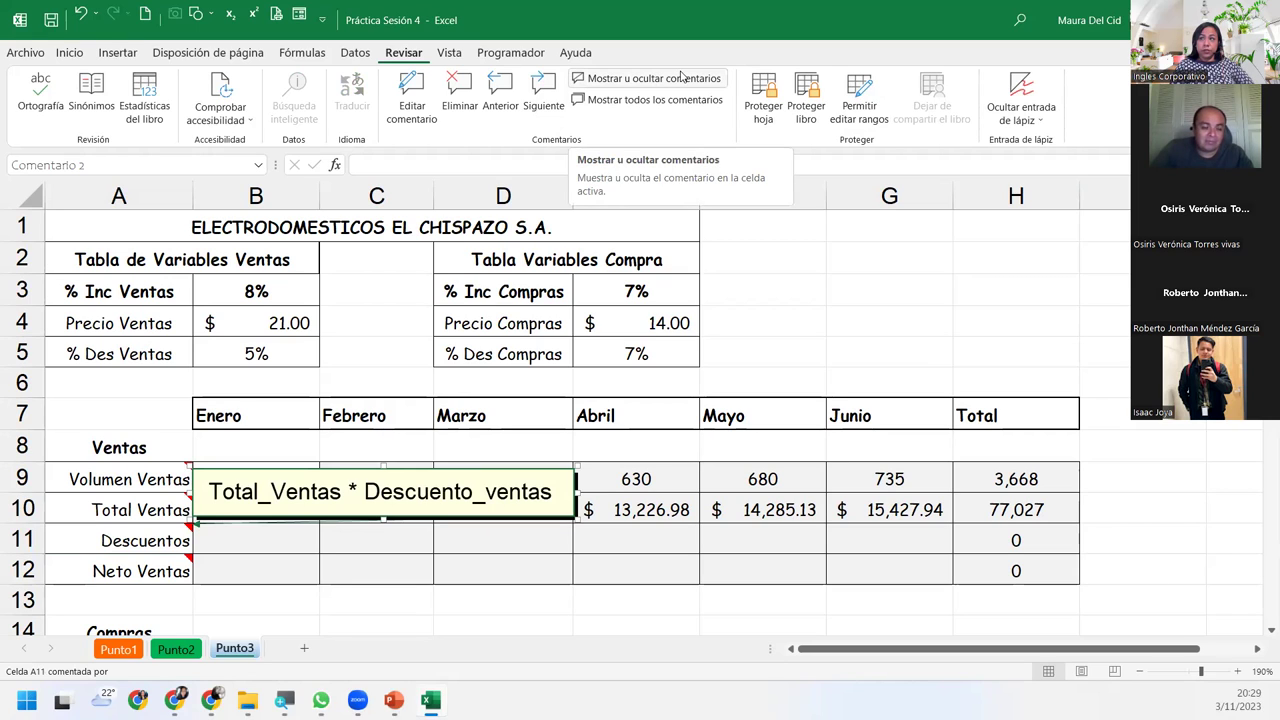
- Reread the note's Total_Ventas * Descuento_ventas text, then hide the A11 note again
click(680, 77)
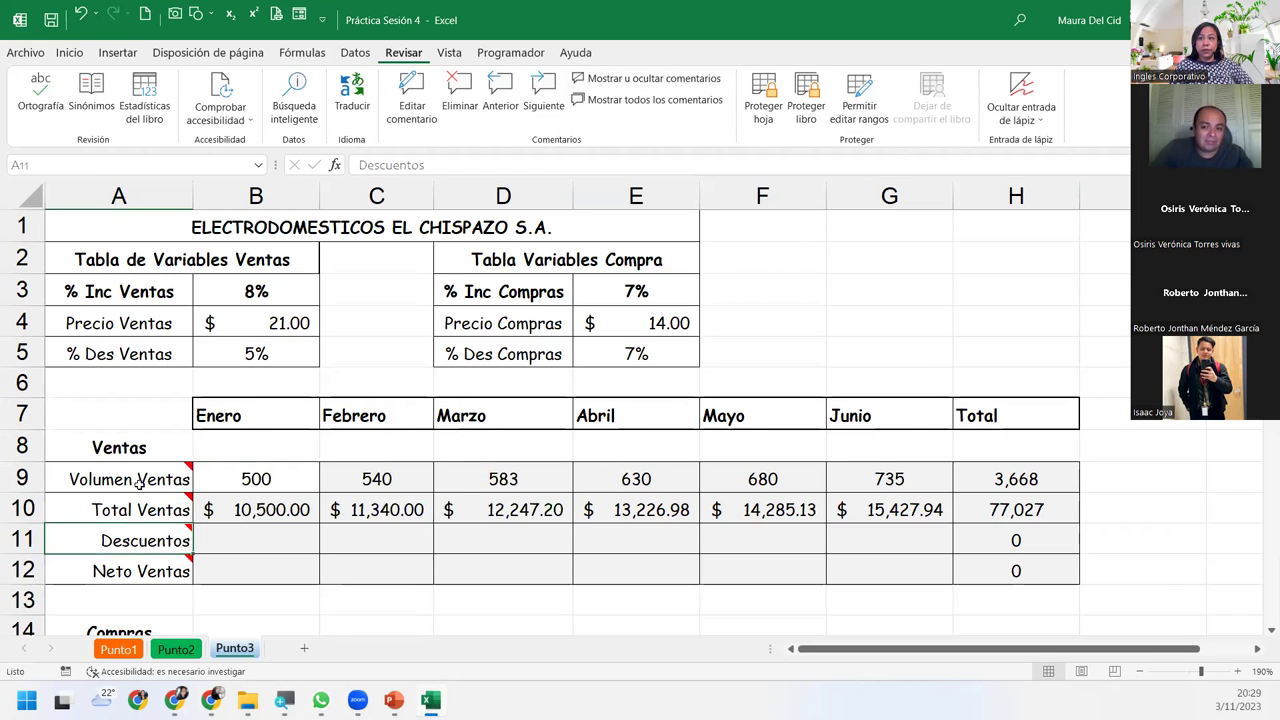
click(651, 78)
click(206, 508)
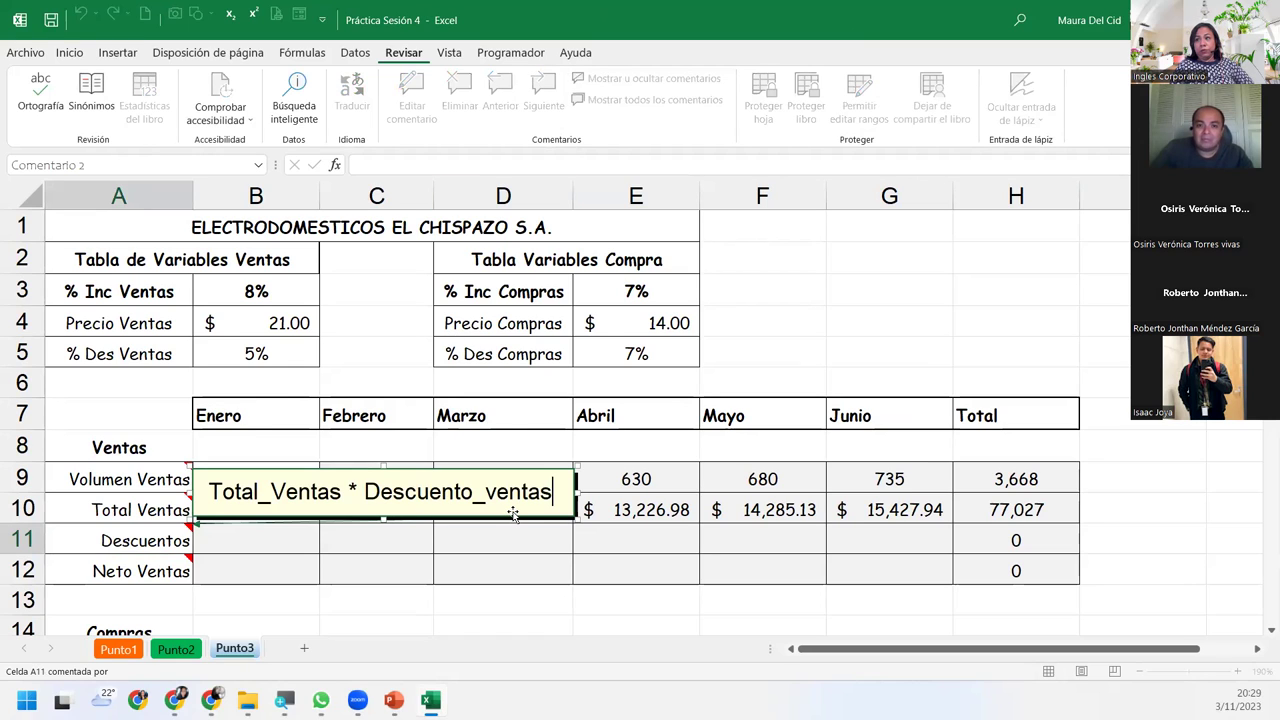
click(249, 538)
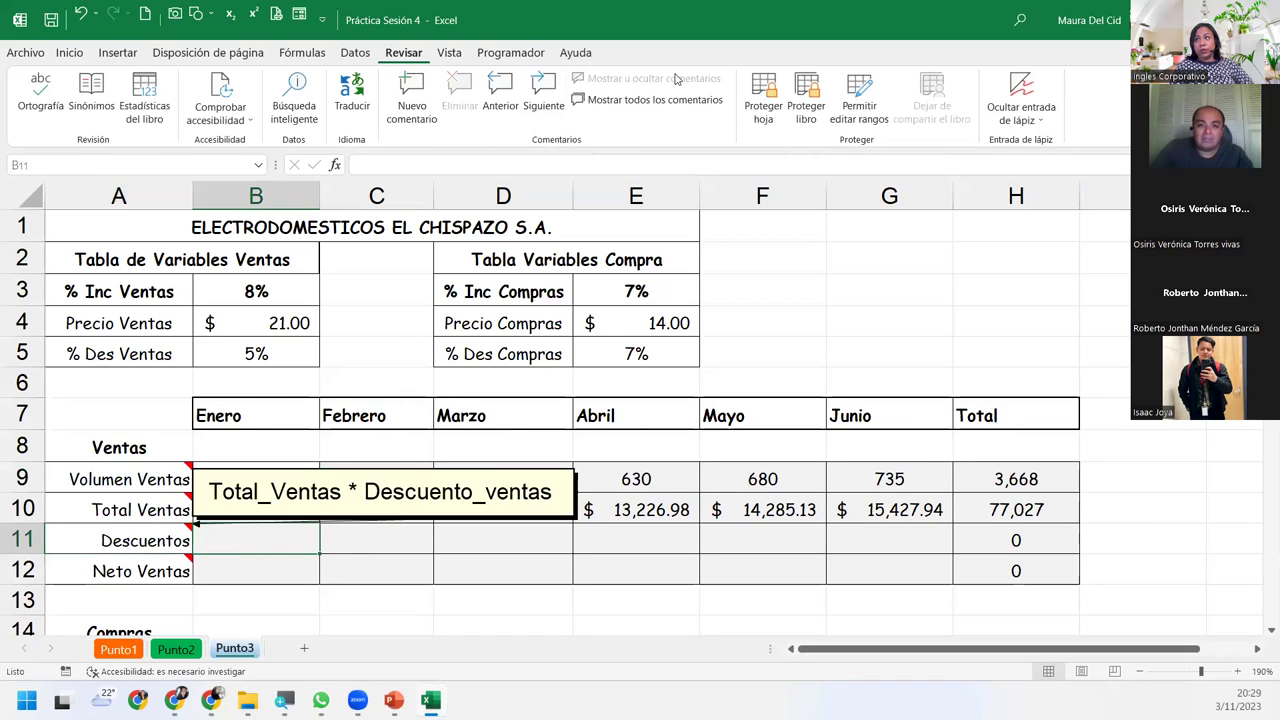
click(150, 540)
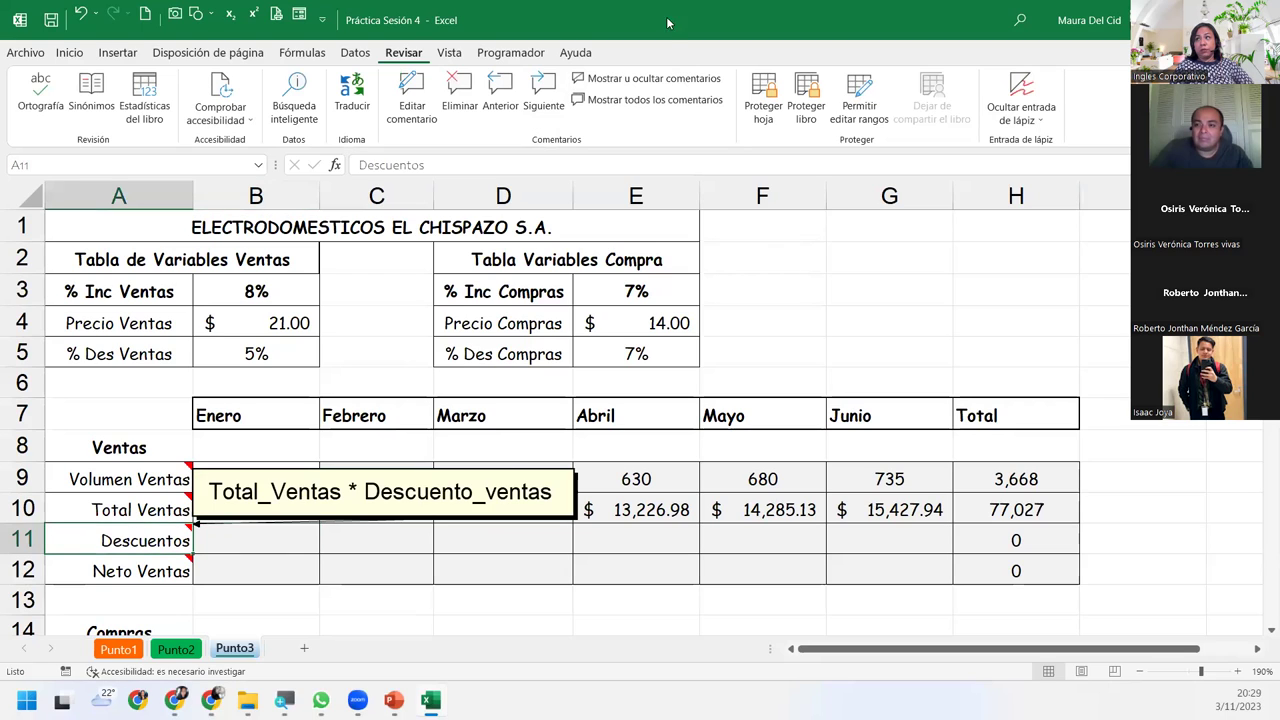
click(610, 78)
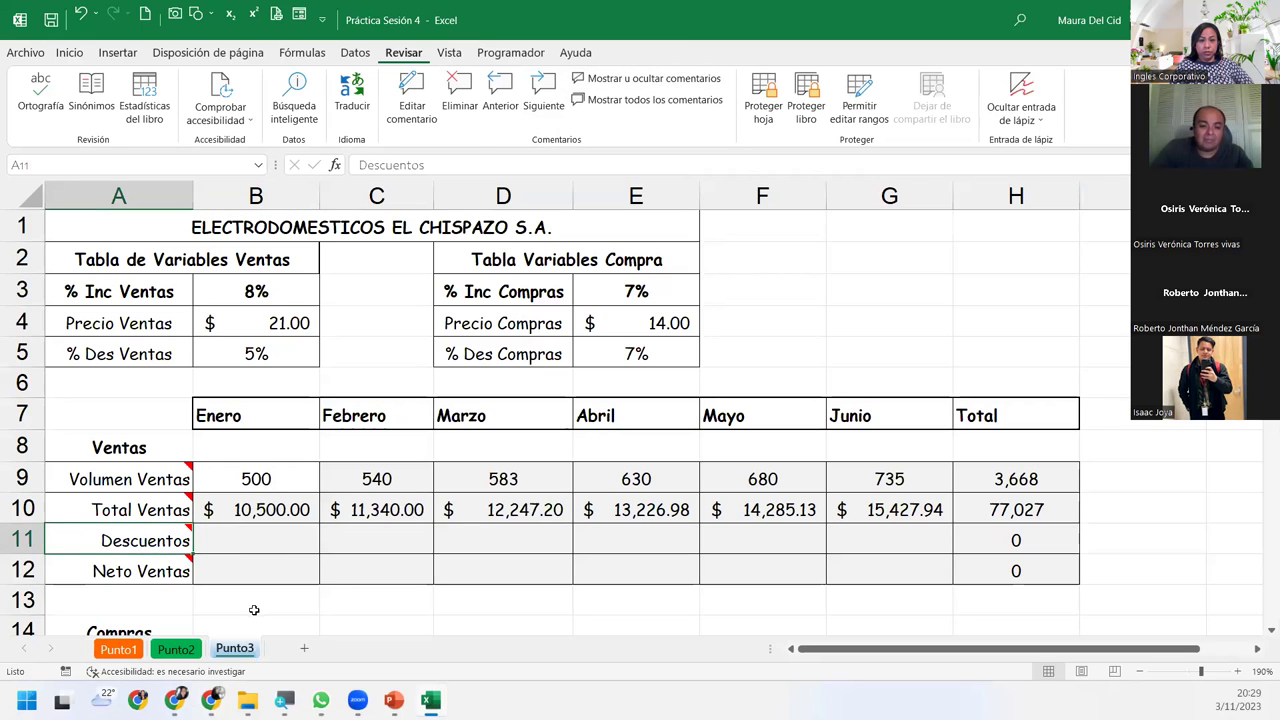
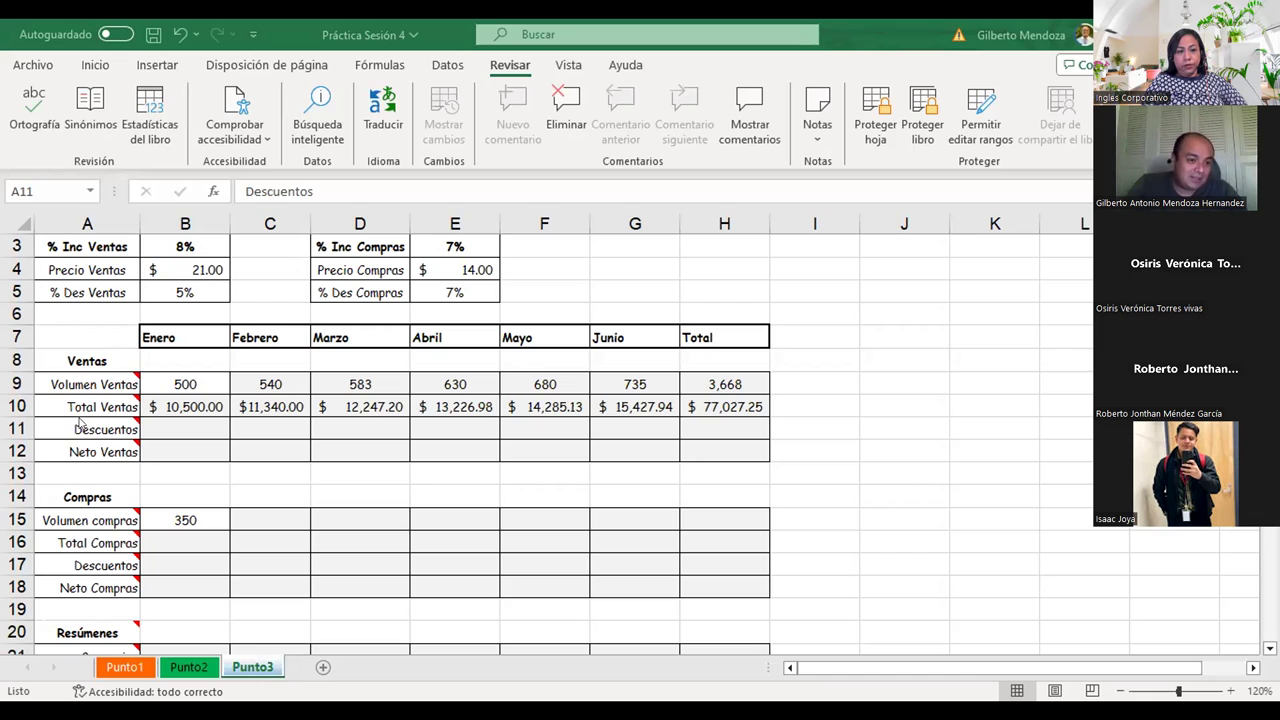
- Show the Notas menu of note commands for the Descuentos note in A11
mouse_move(101, 452)
mouse_move(125, 424)
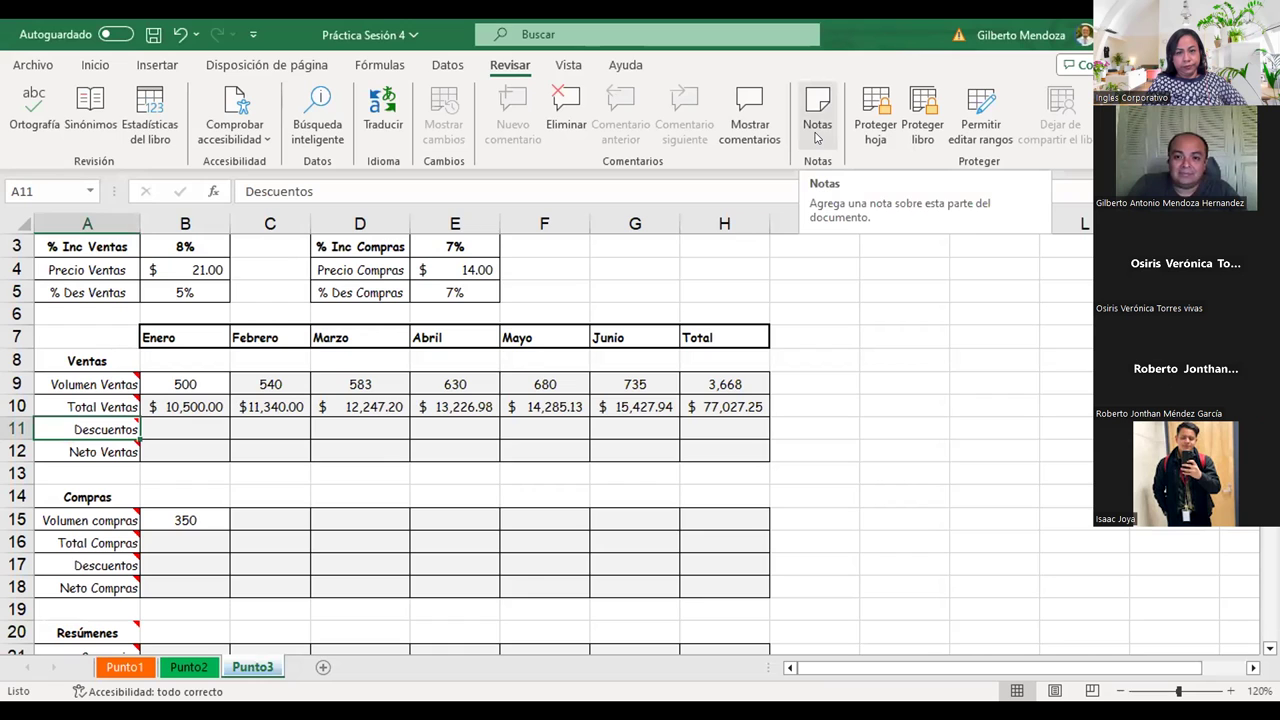
click(817, 137)
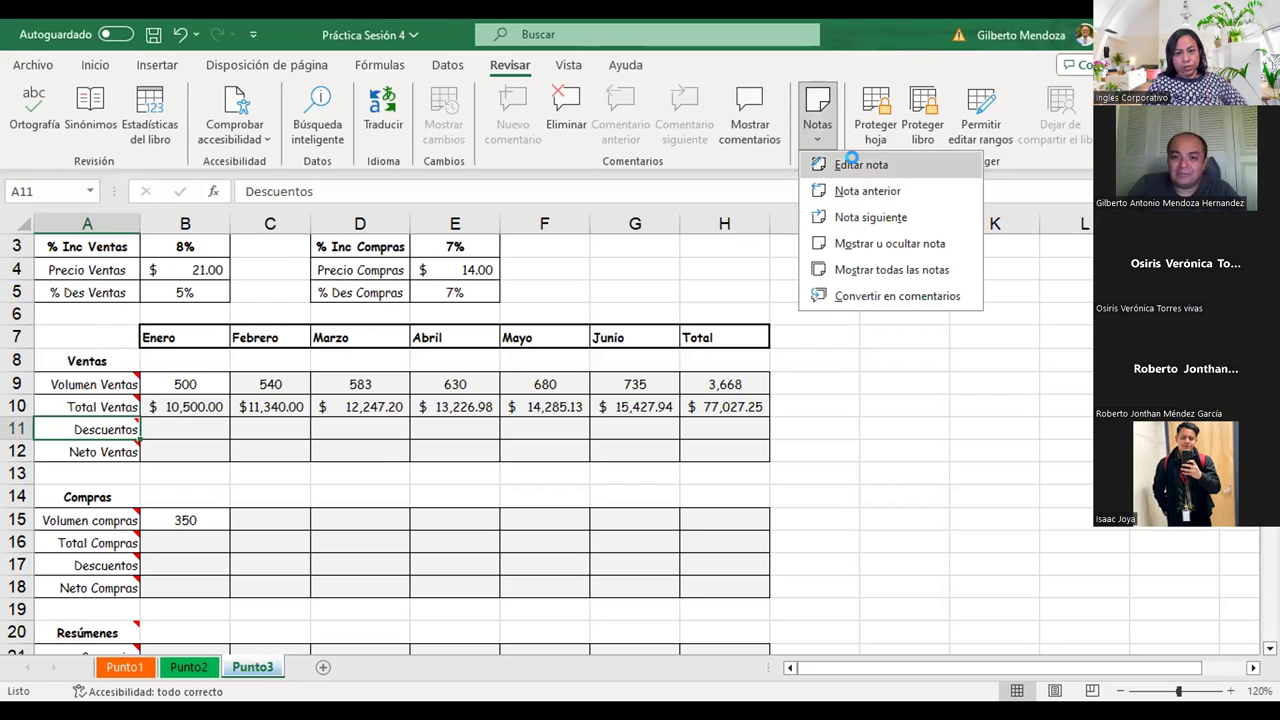
- Resize the A11 note so 'Total_Ventas * Descuento_ventas' shows fully without covering April–May values
click(855, 172)
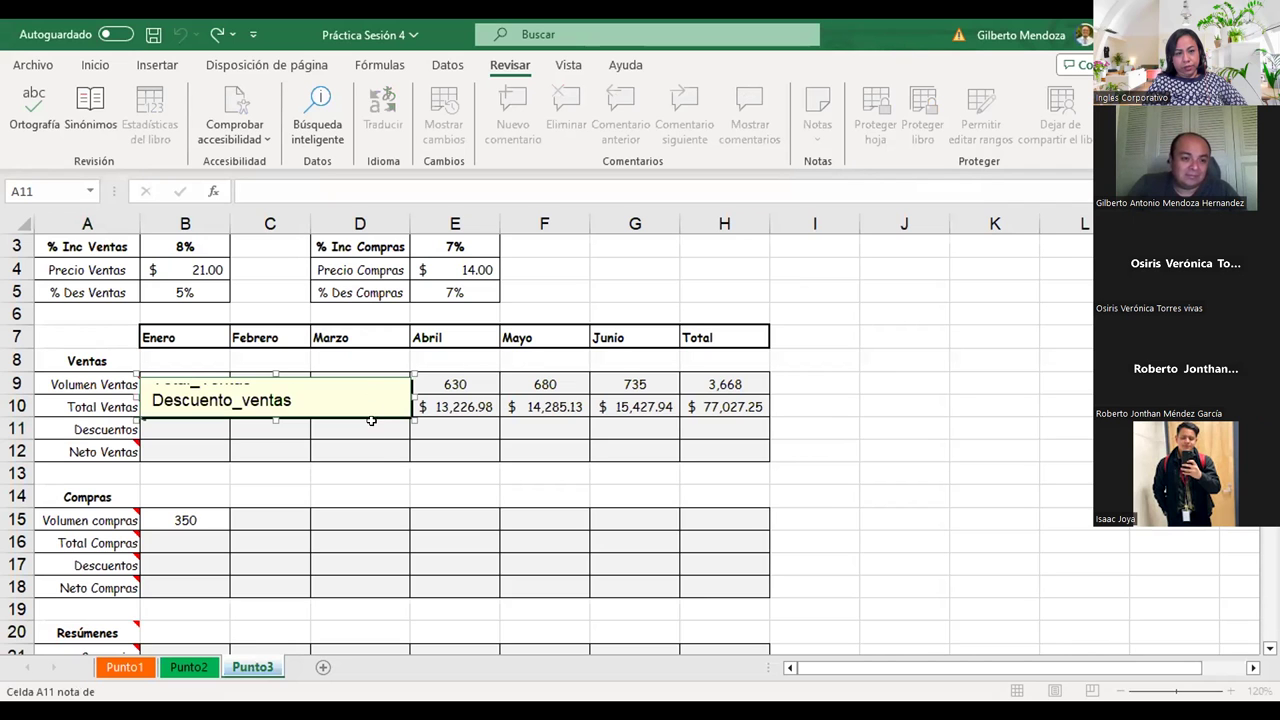
scroll(325, 400, up, 1)
scroll(321, 407, down, 1)
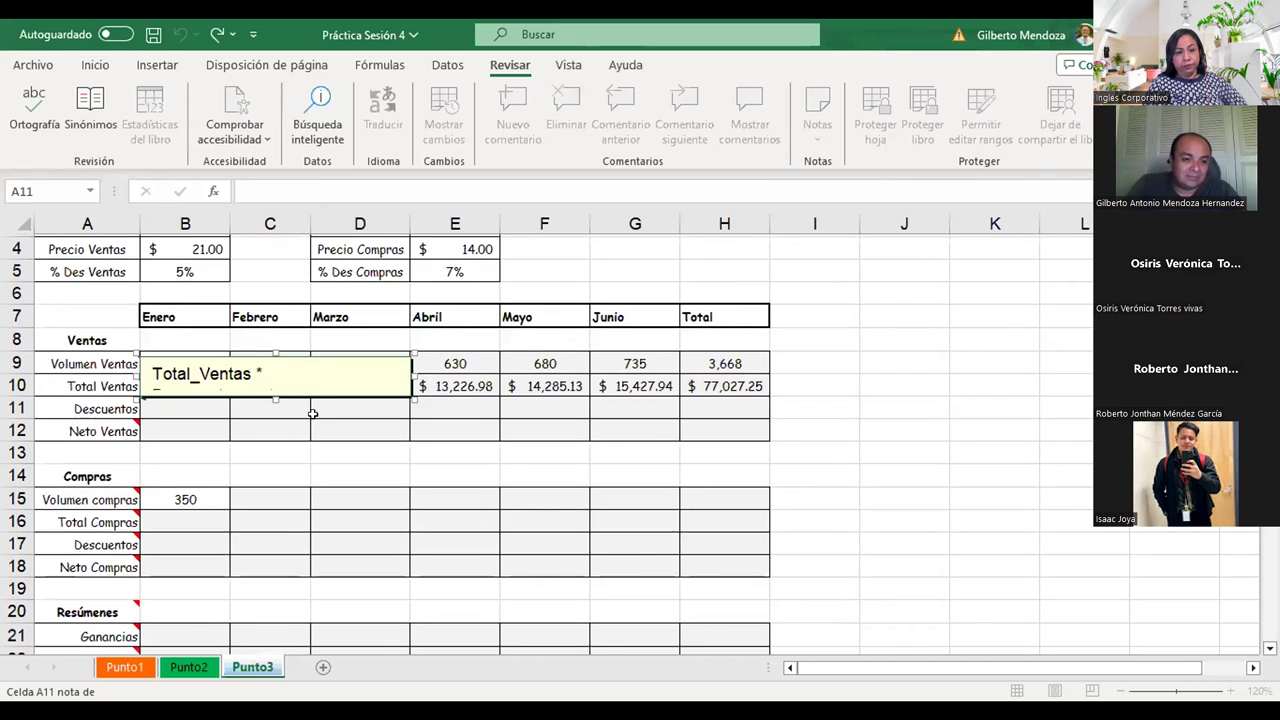
drag(411, 376, 412, 376)
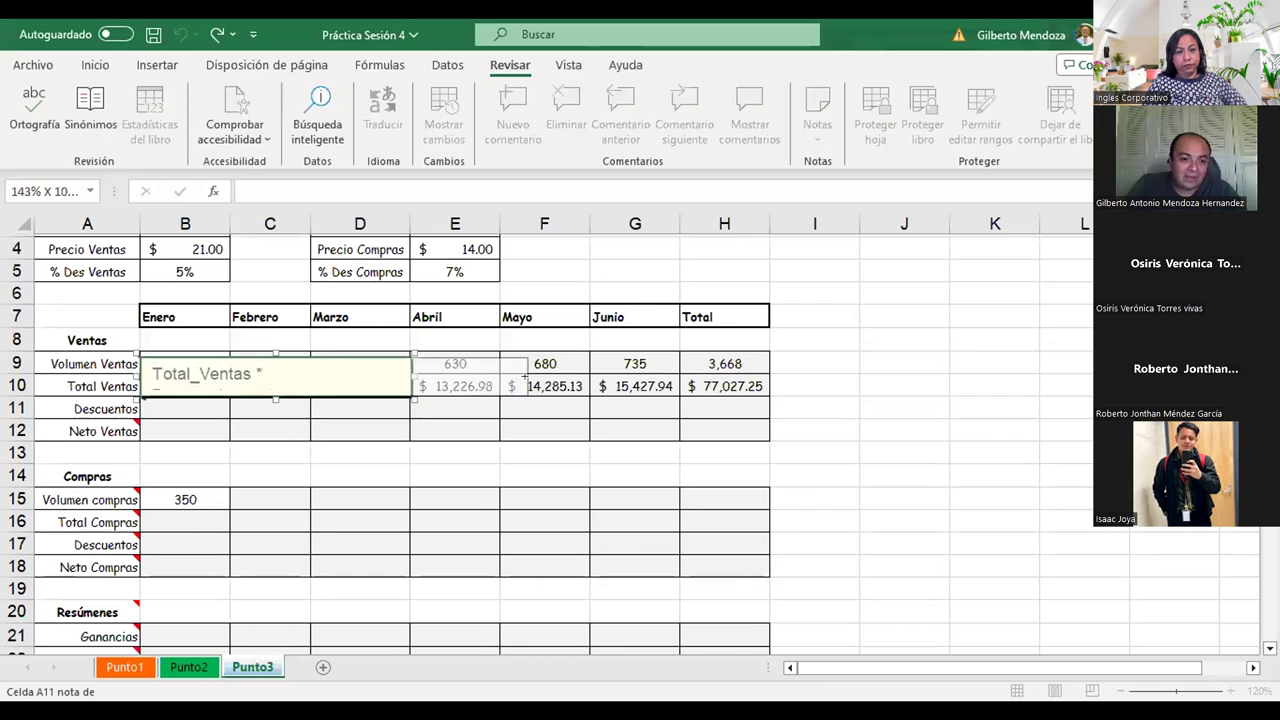
drag(496, 363, 528, 398)
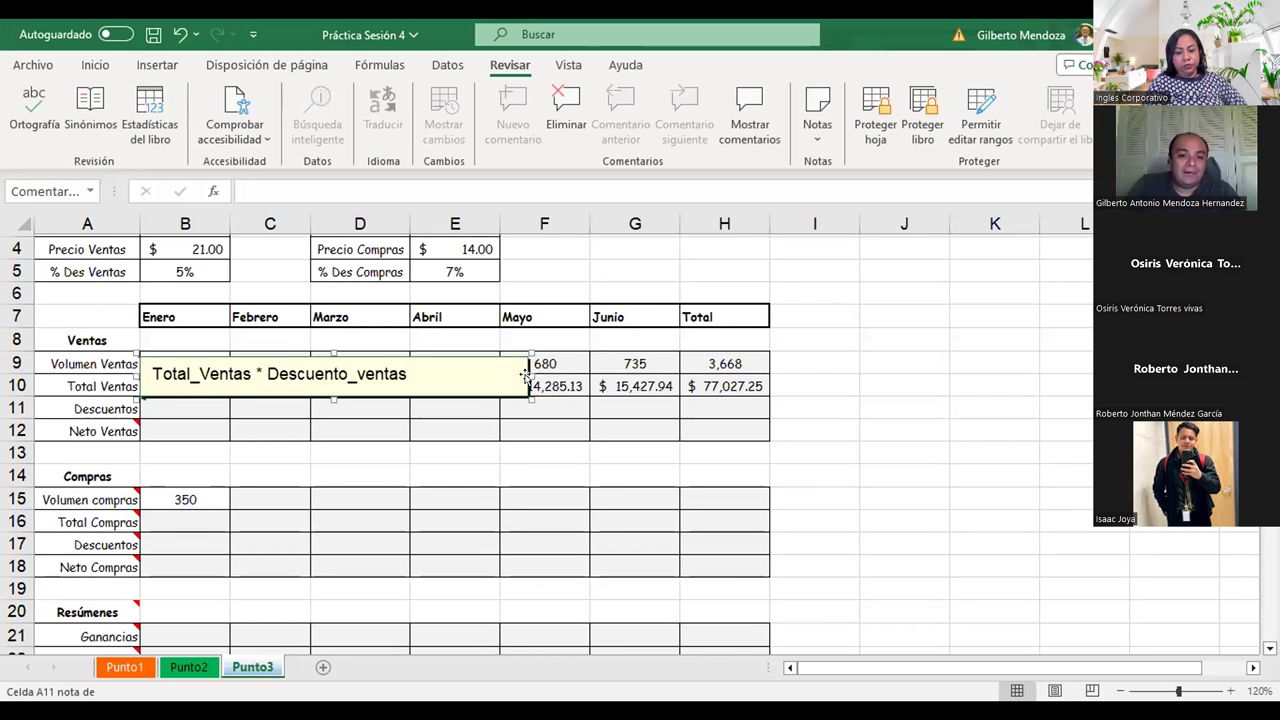
drag(530, 374, 580, 374)
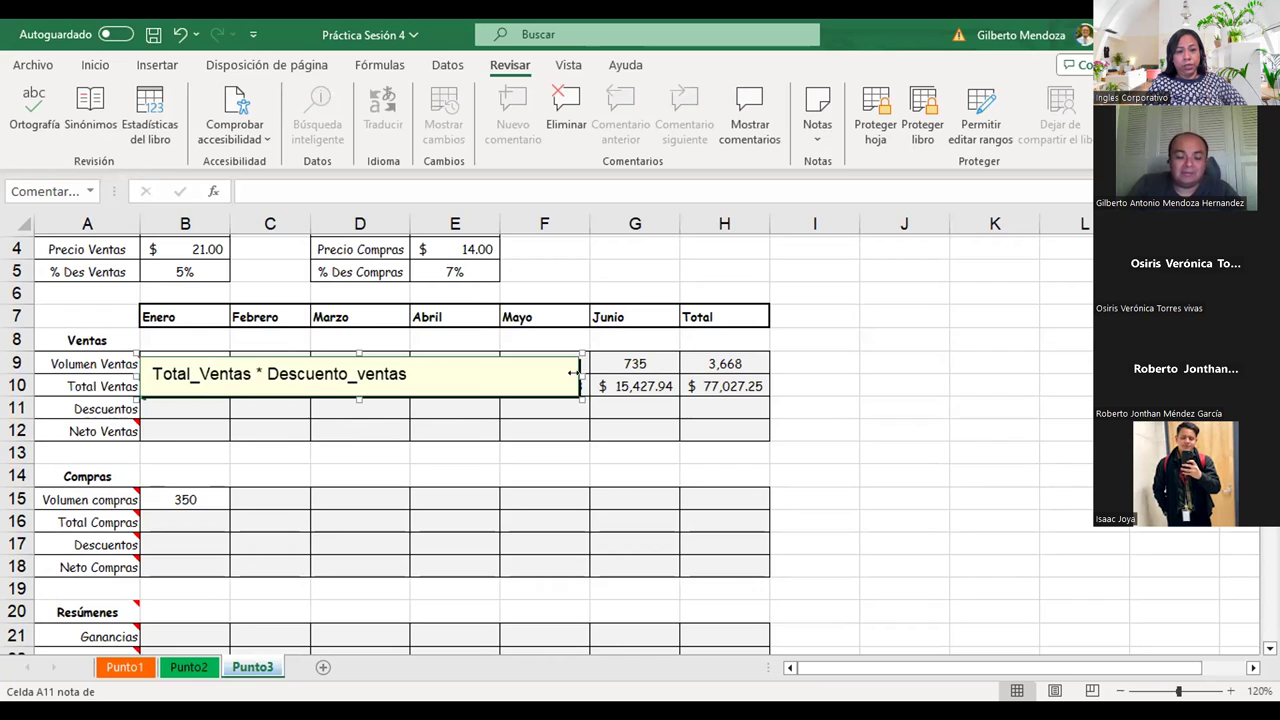
drag(552, 368, 468, 367)
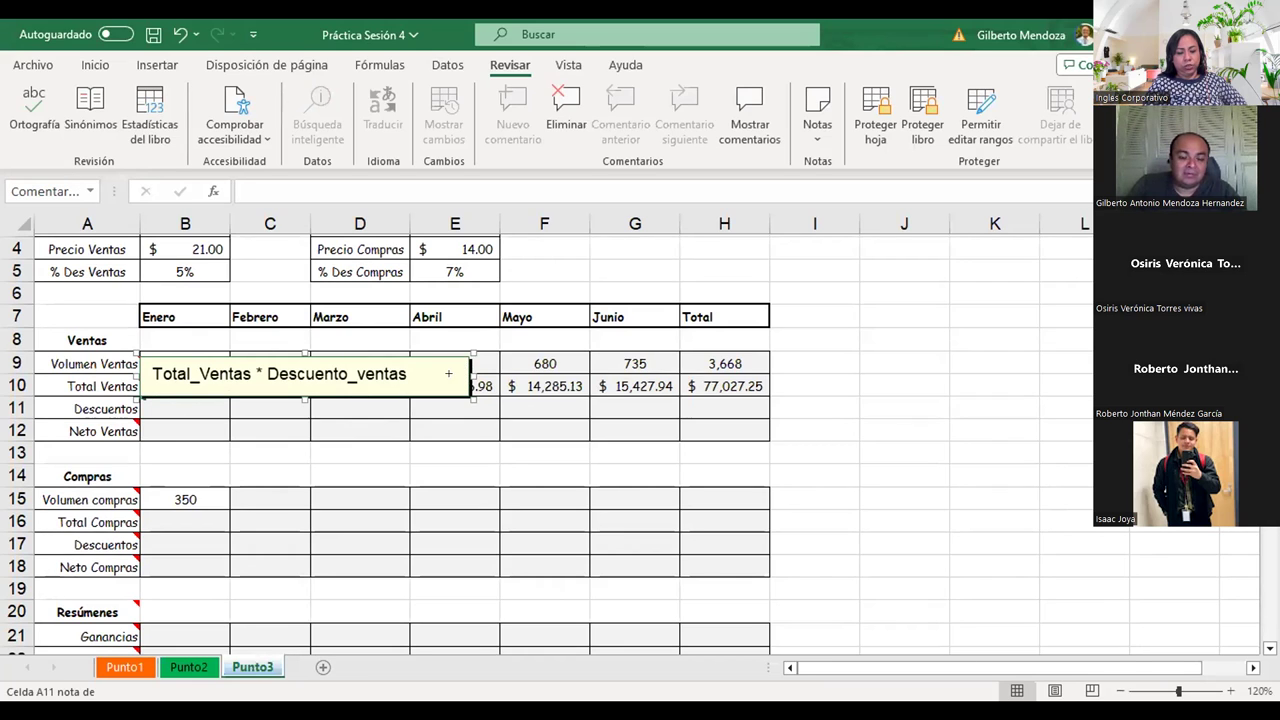
drag(470, 374, 402, 375)
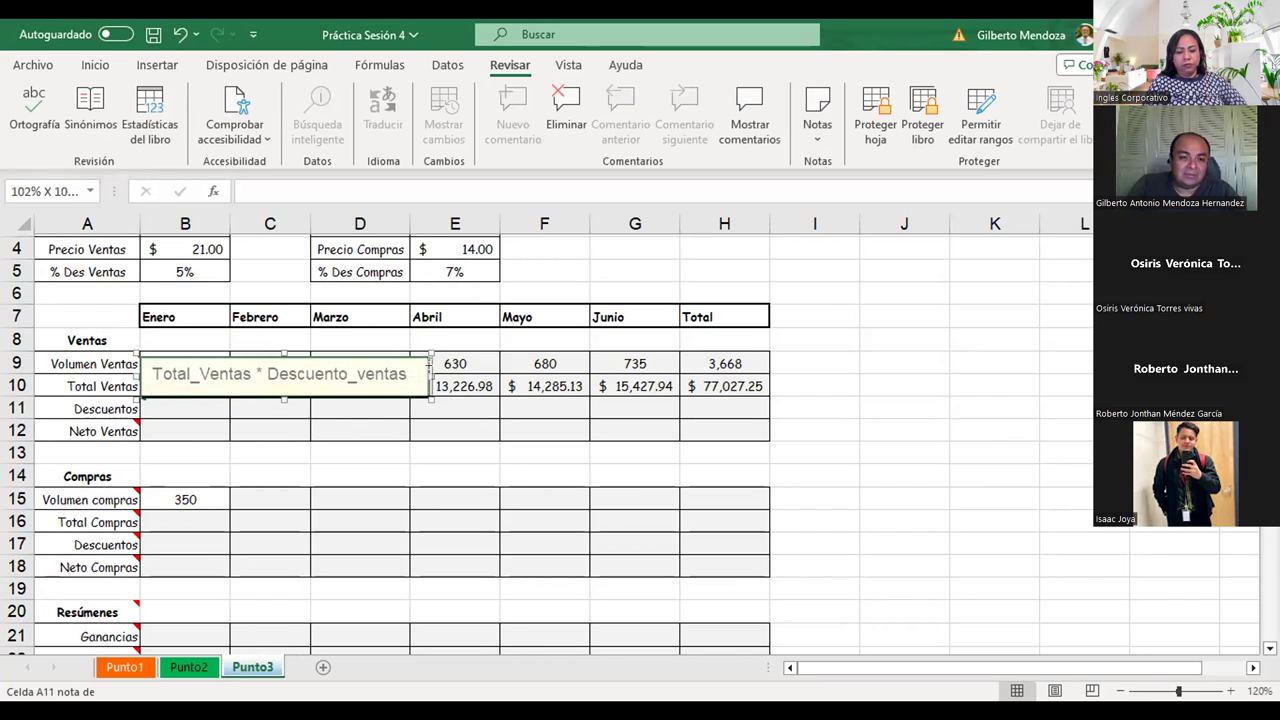
drag(424, 366, 432, 375)
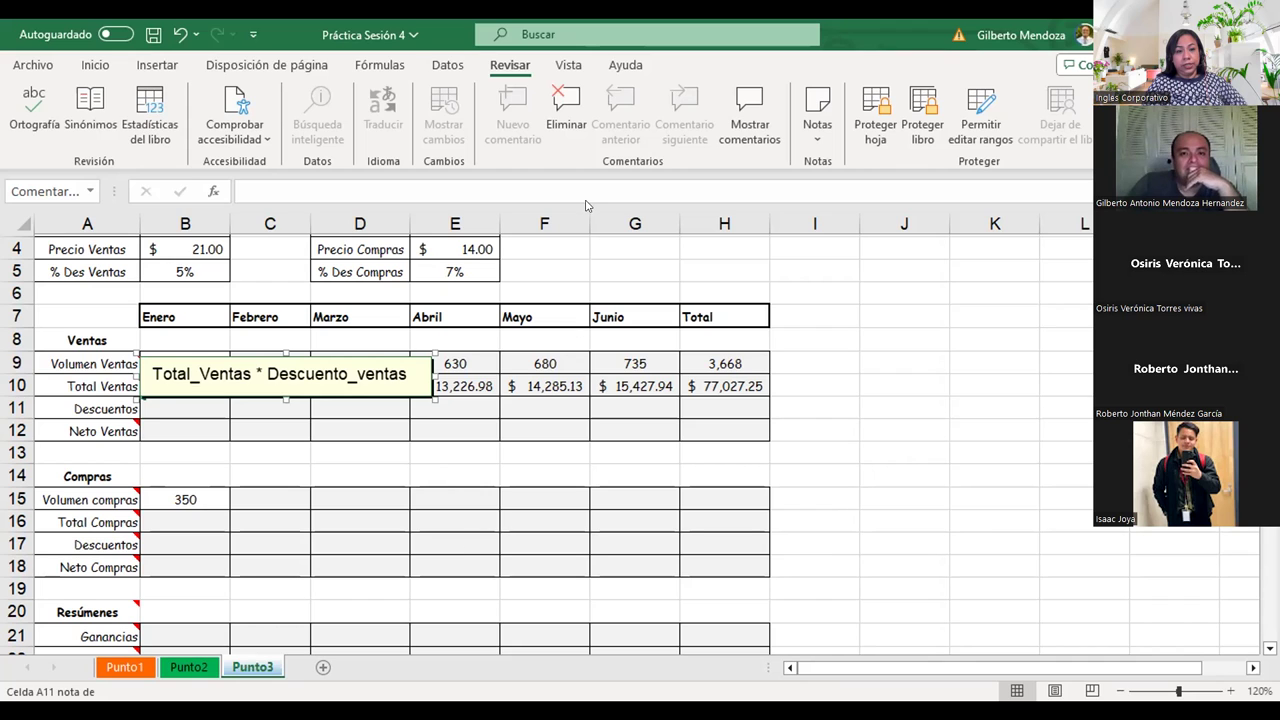
click(285, 440)
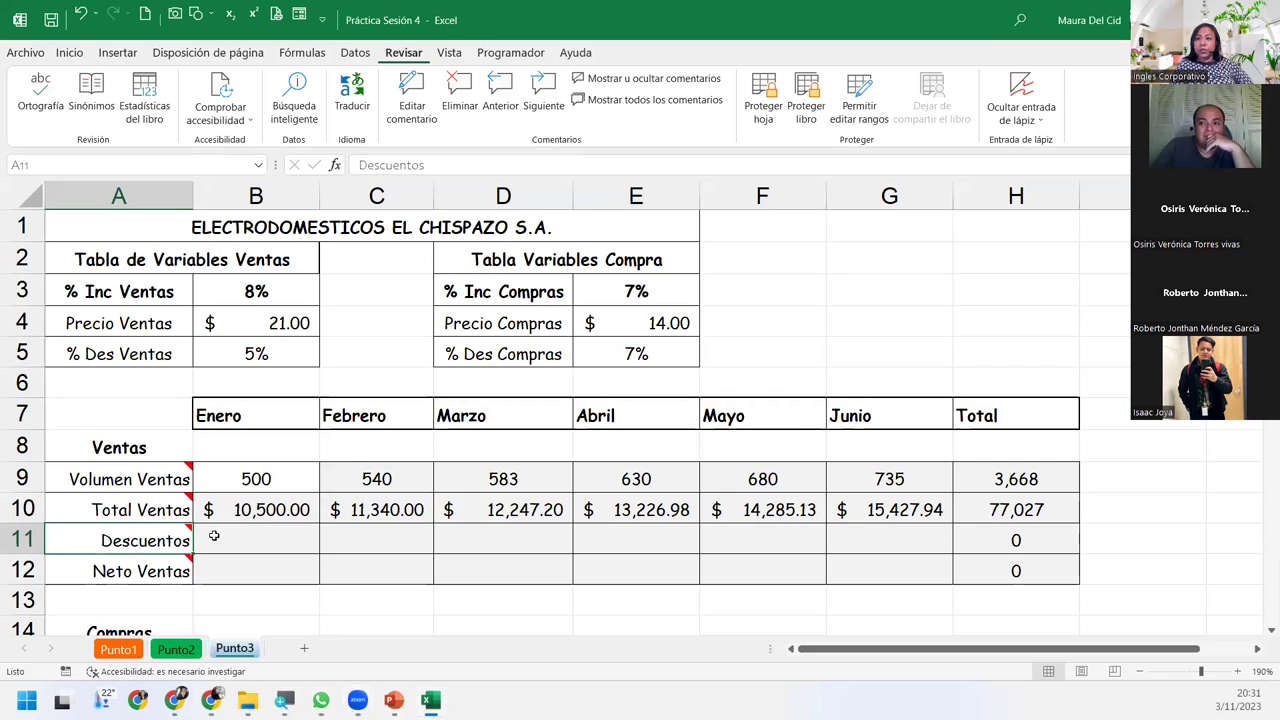
- Enter =B10*$B$5 in B11 so January's Descuentos shows $525.00
mouse_move(153, 539)
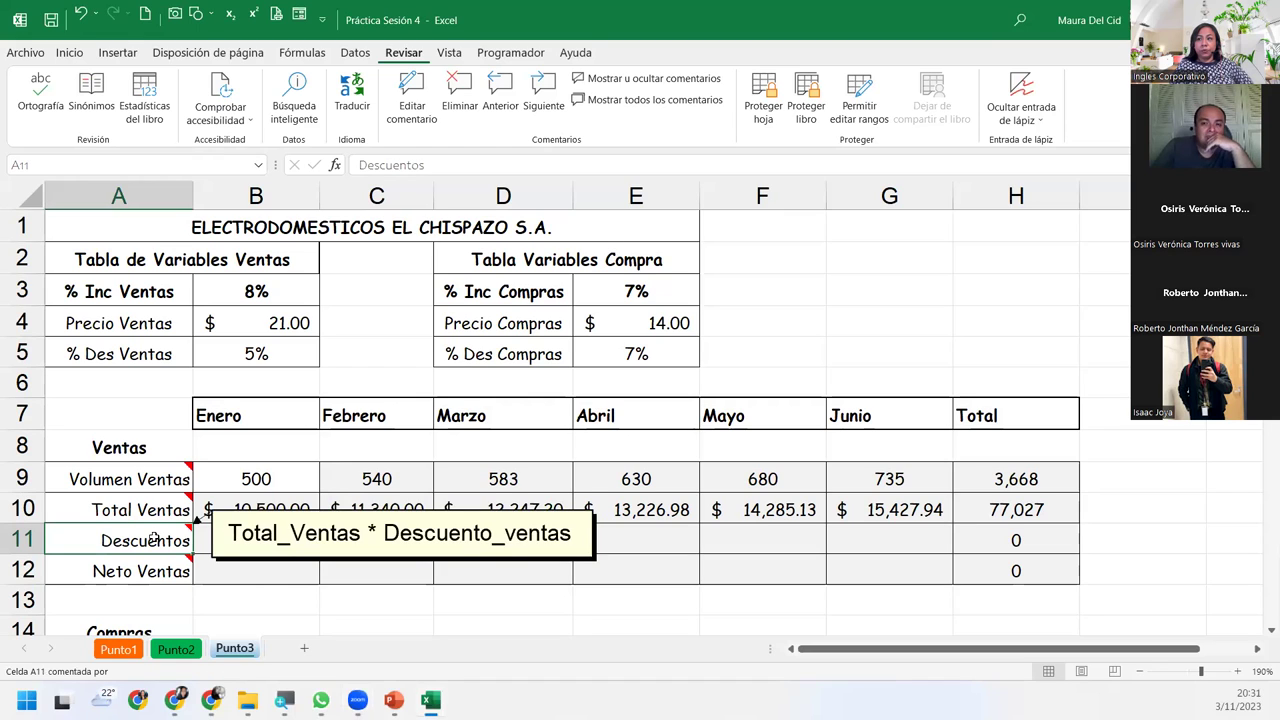
click(215, 541)
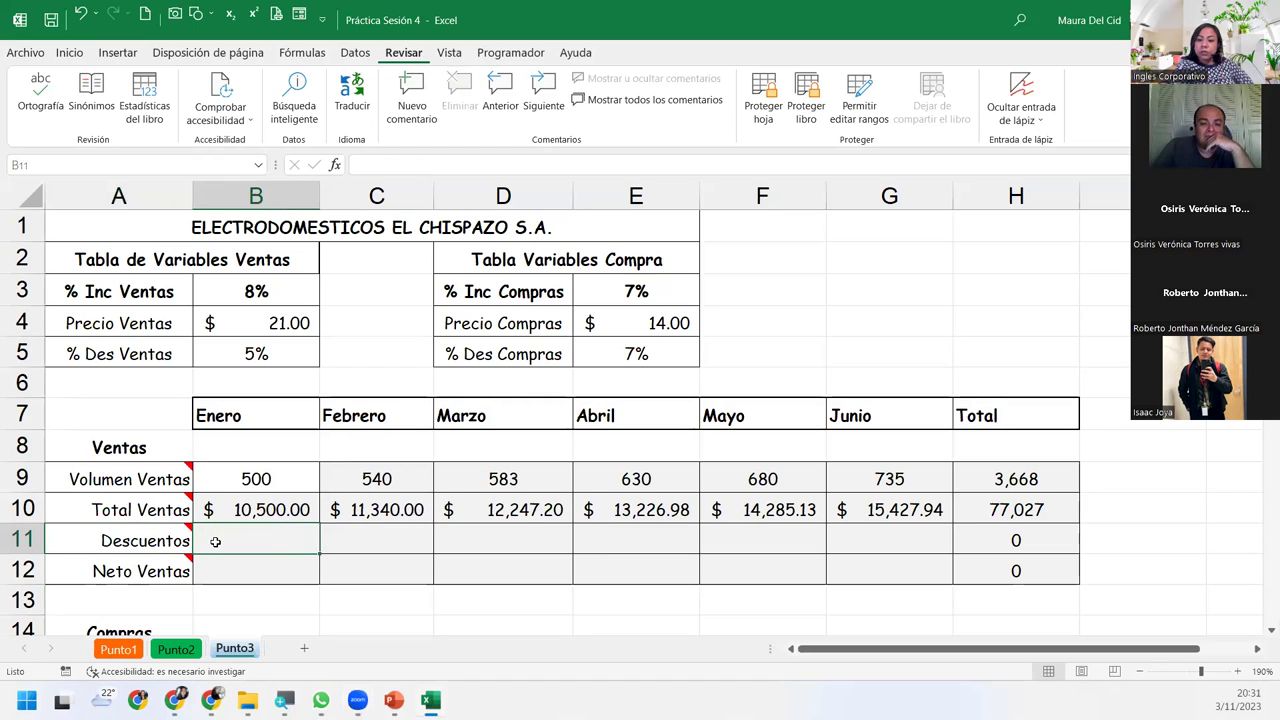
text(;)
key(BackSpace)
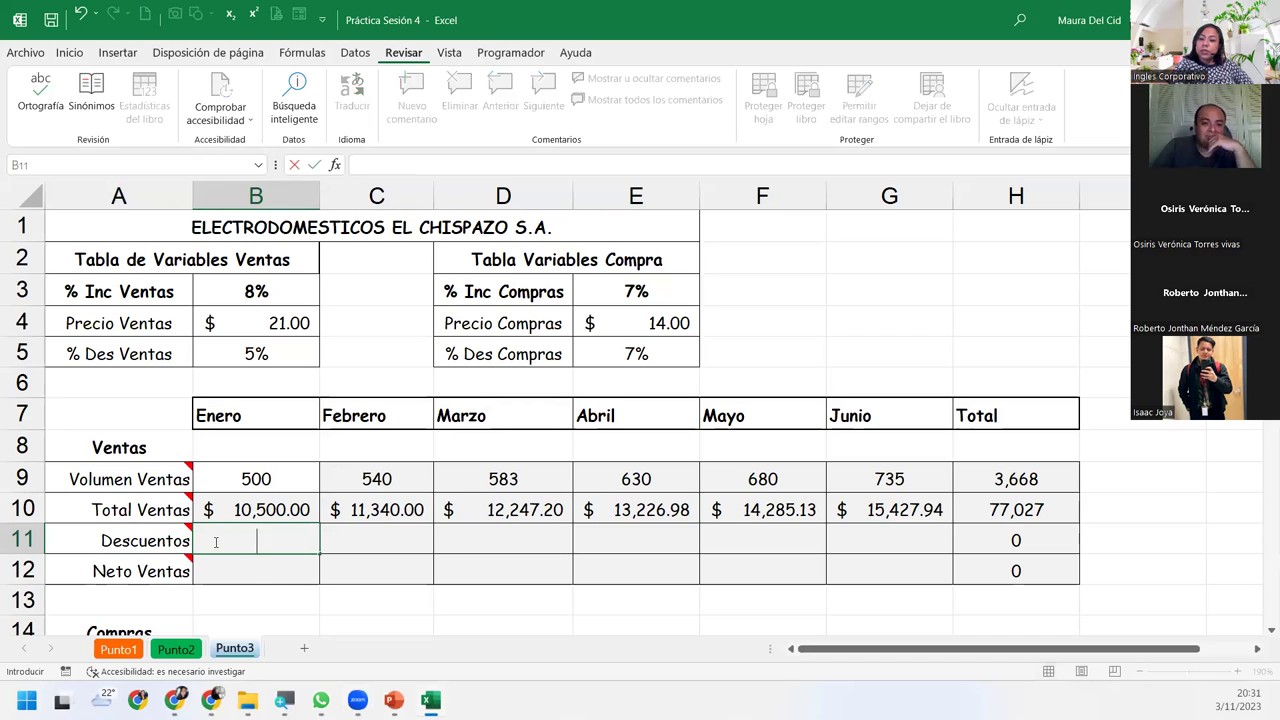
text(=)
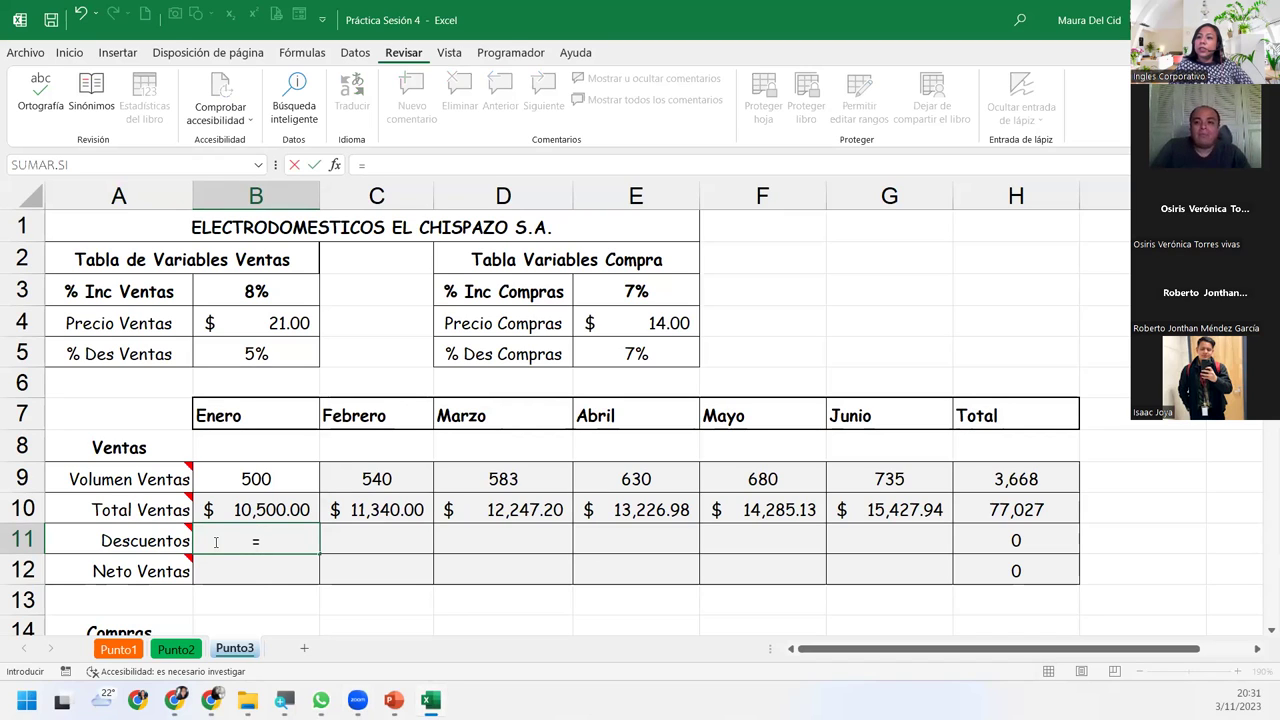
click(231, 511)
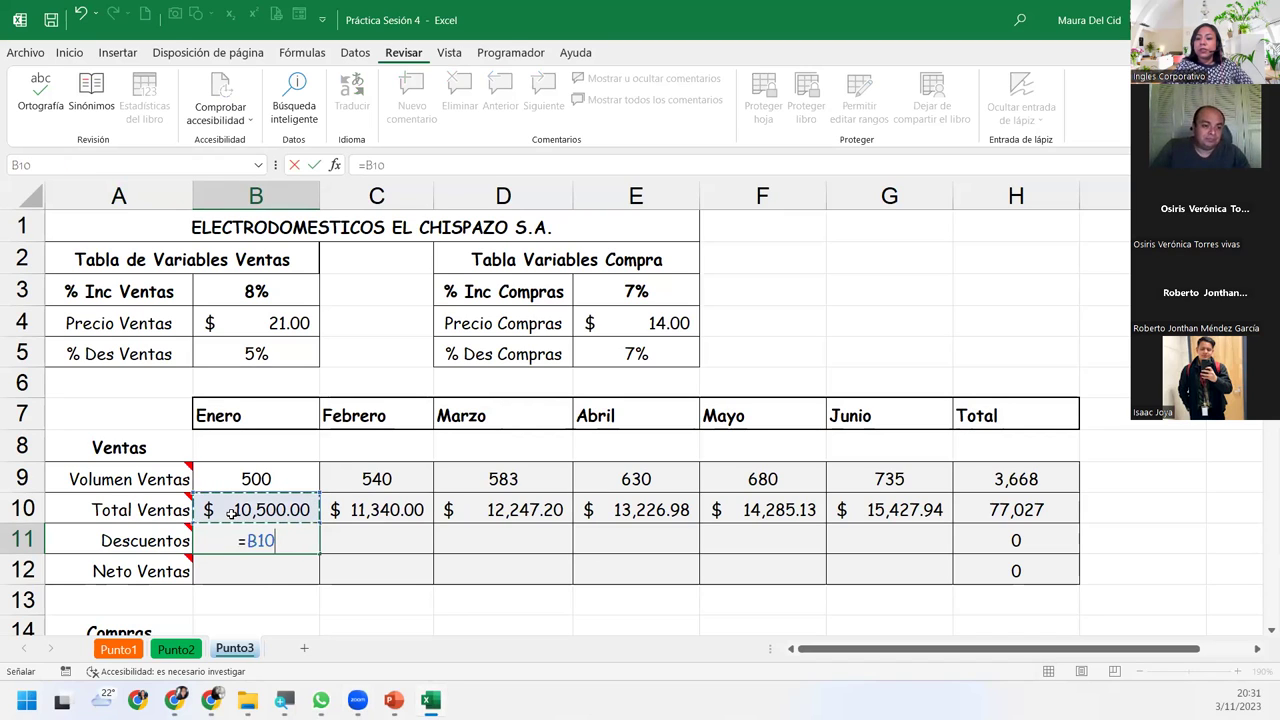
text(*)
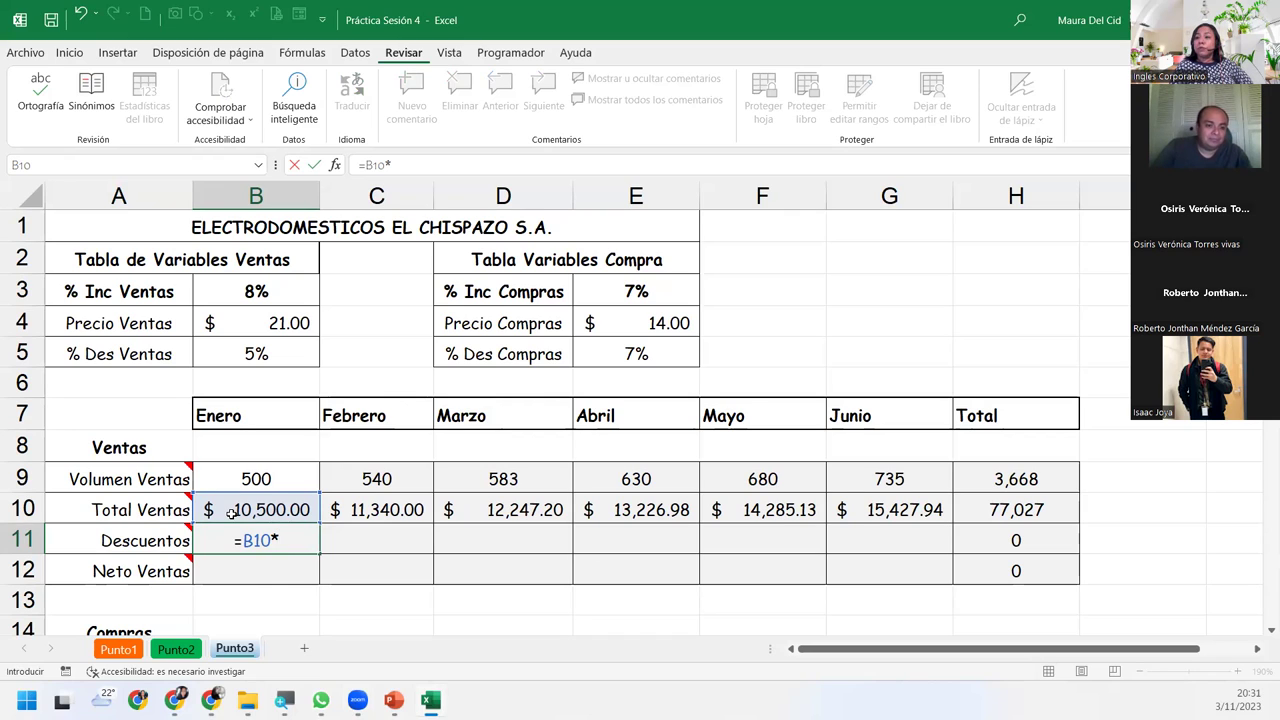
click(284, 353)
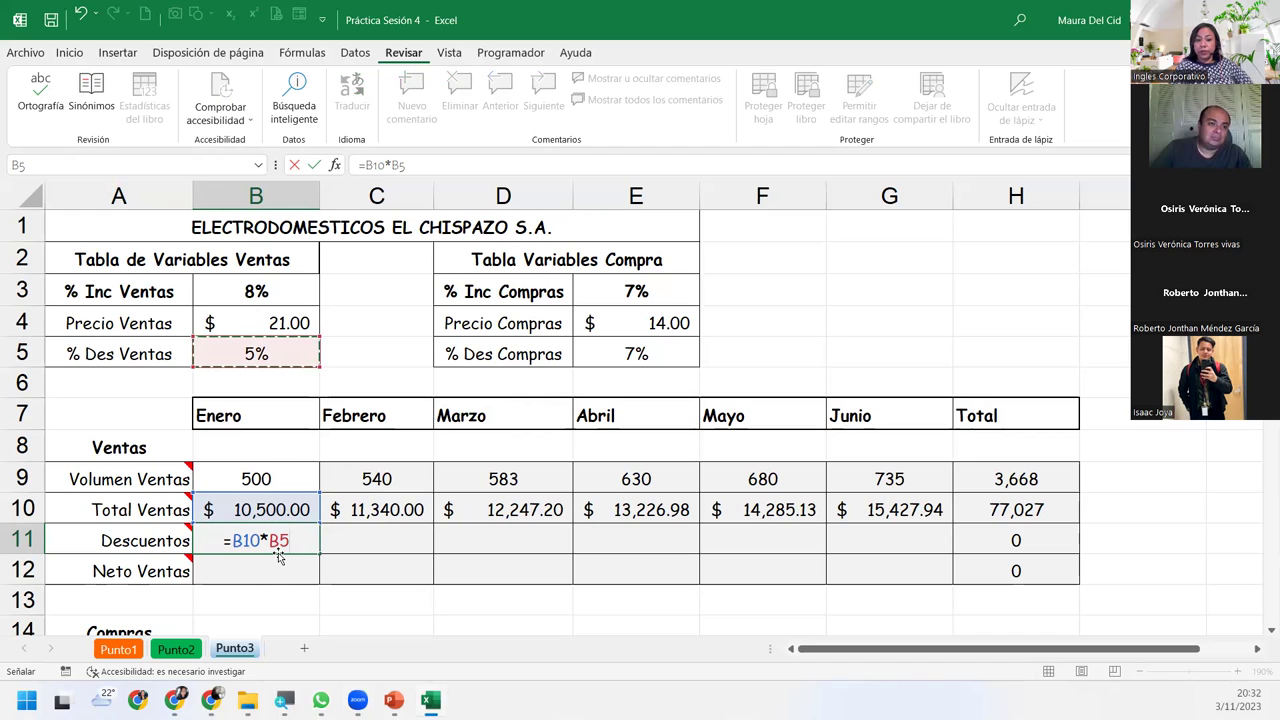
key(F4)
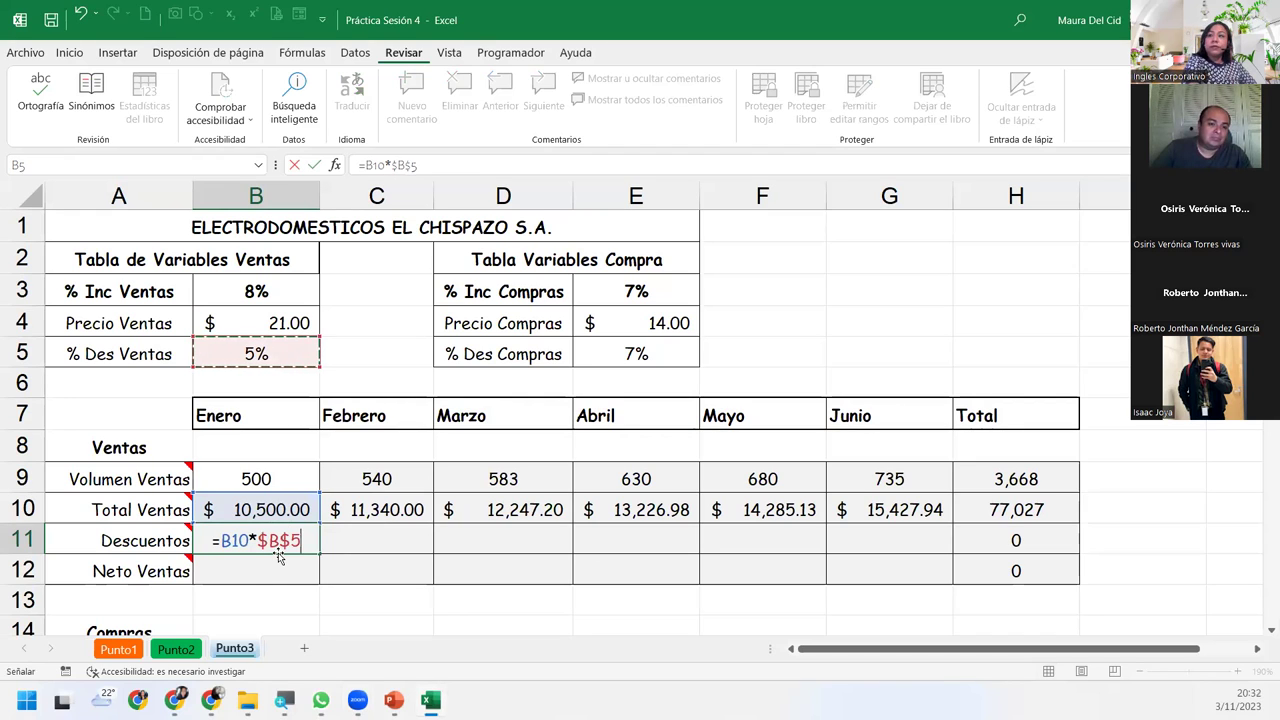
key(Return)
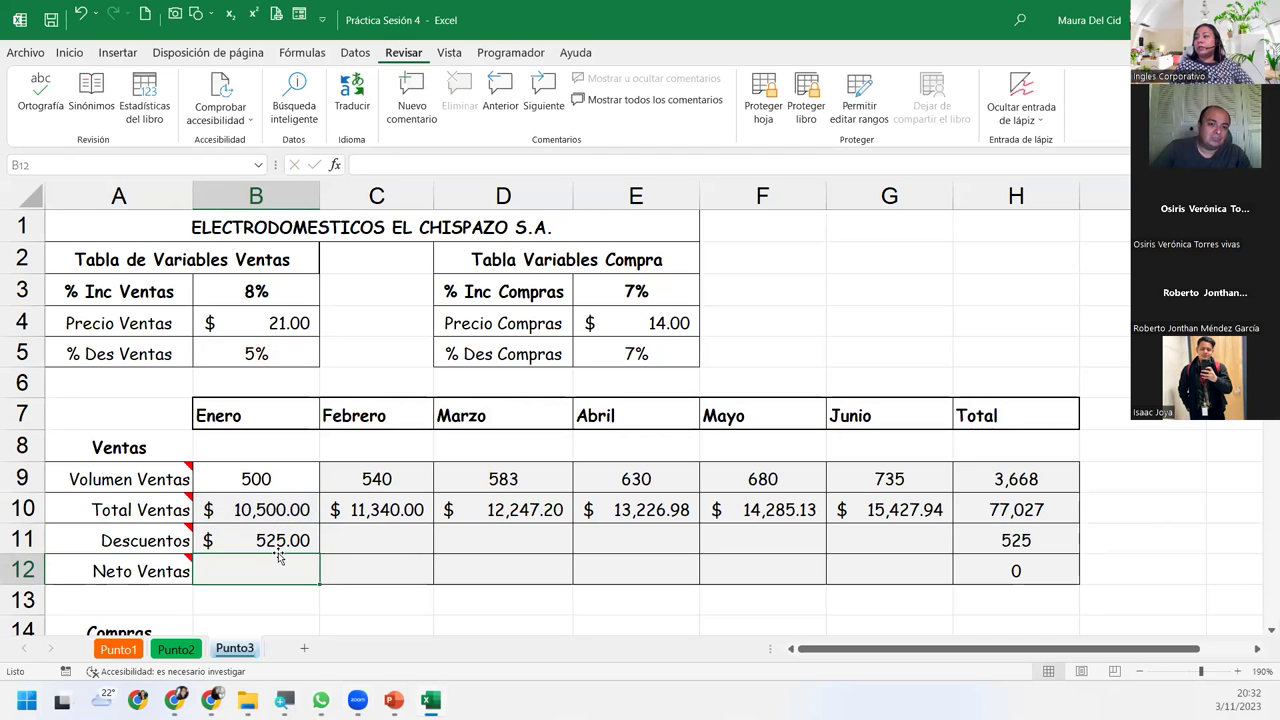
- Copy the B11 discount formula across to G11 so the Descuentos total reaches 3,851
click(285, 536)
drag(319, 555, 918, 559)
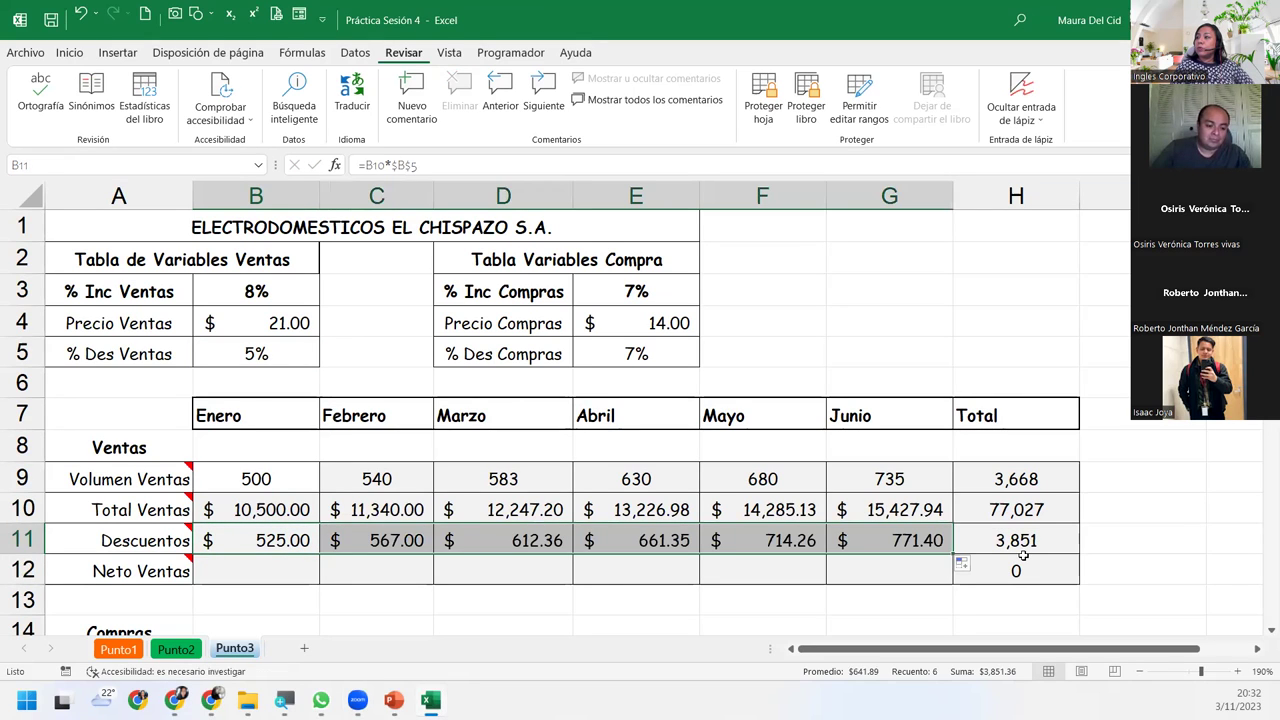
click(279, 563)
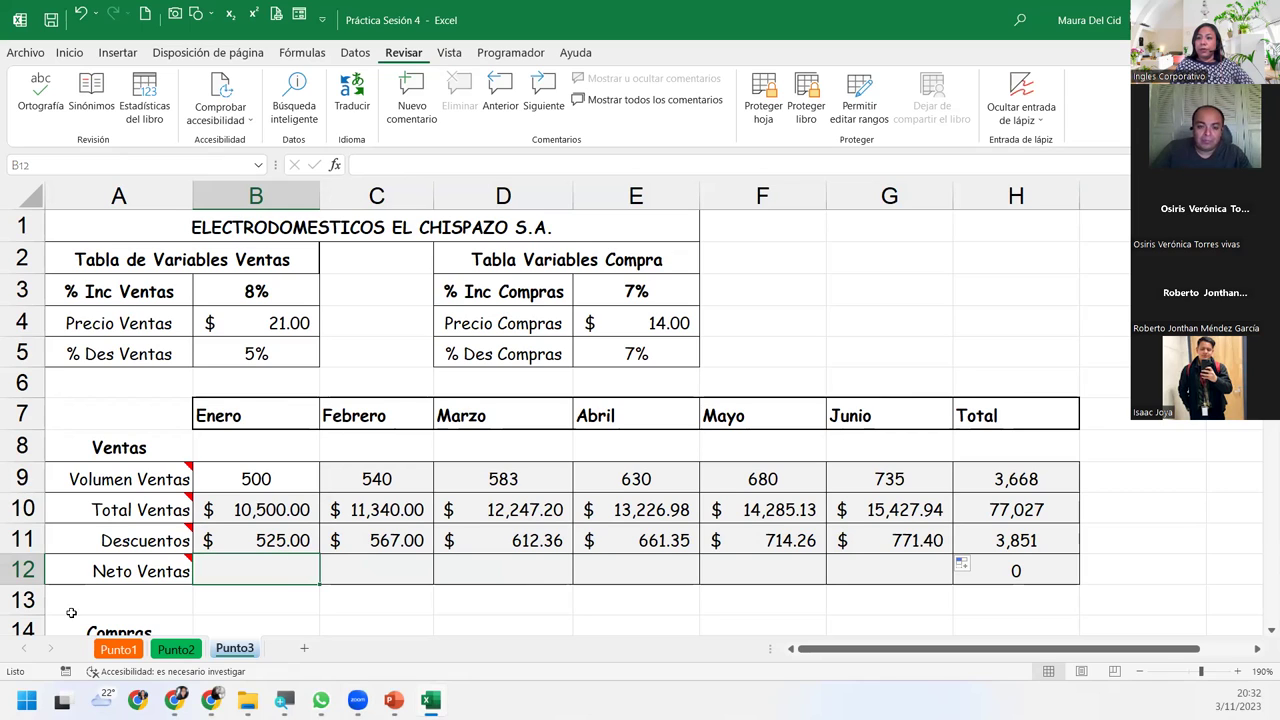
mouse_move(135, 572)
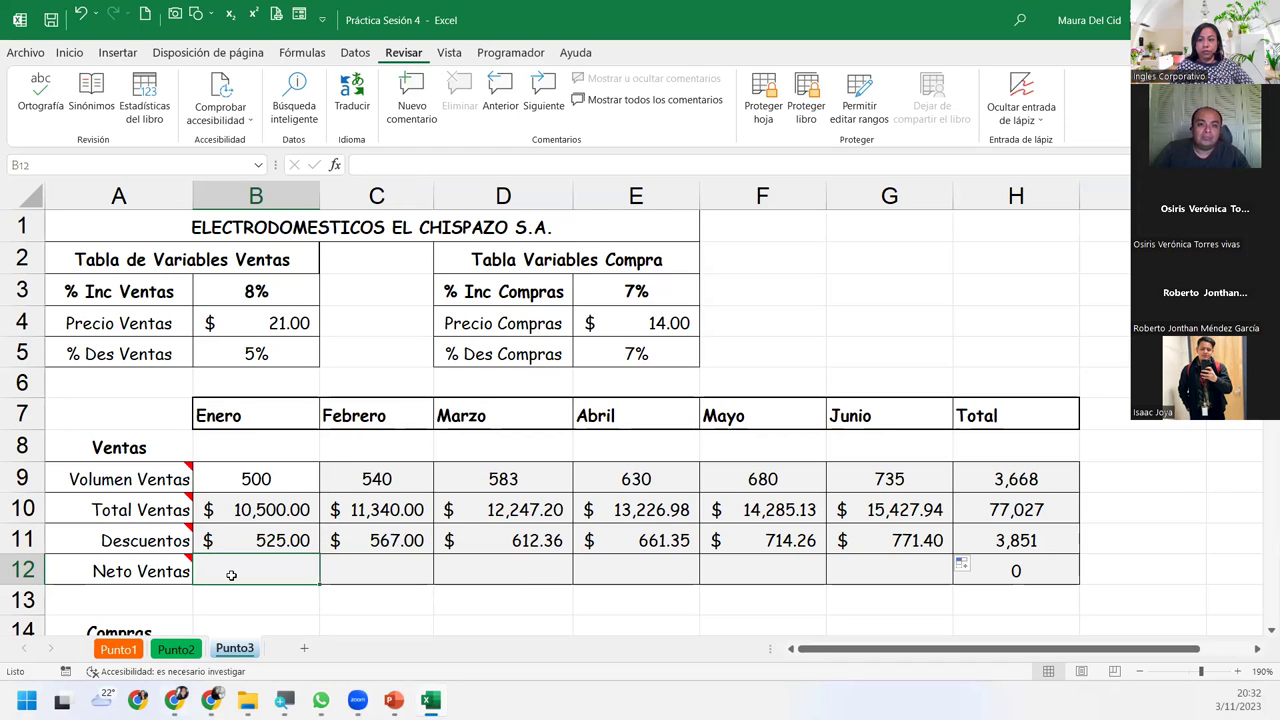
- Enter =B10-B11 in B12 so Enero's Neto Ventas shows $9,975.00
text(=)
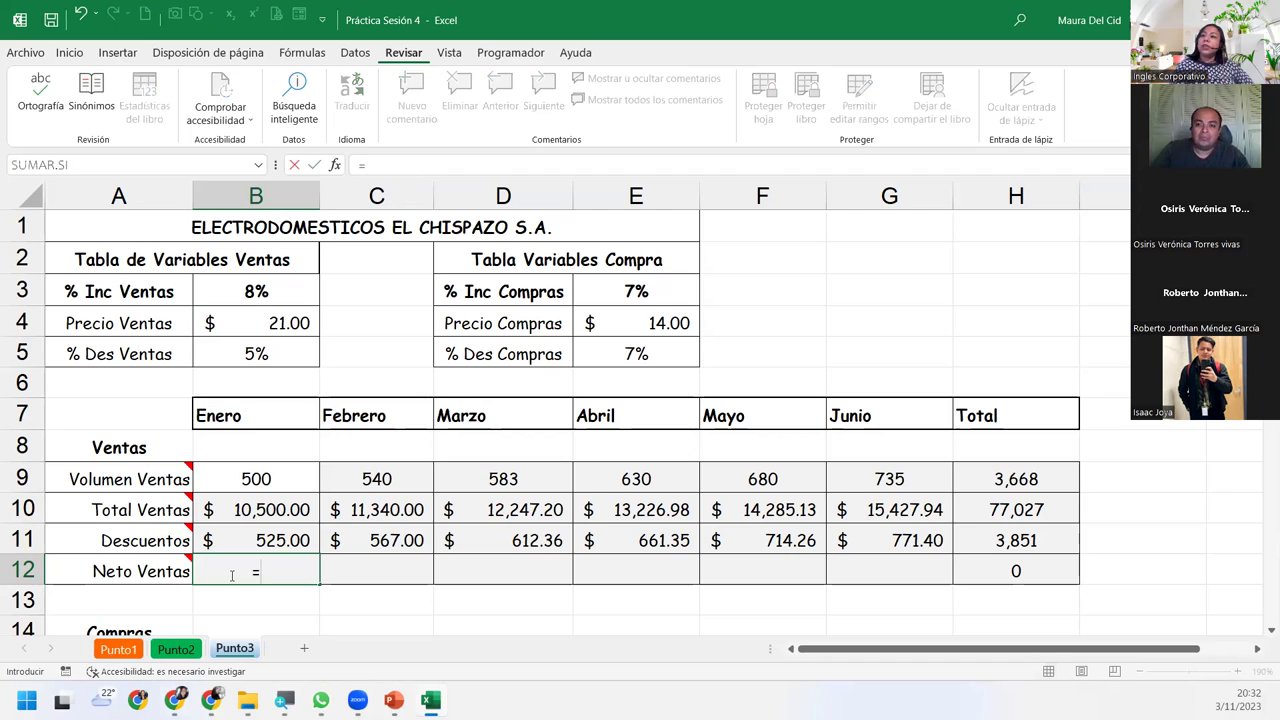
click(259, 497)
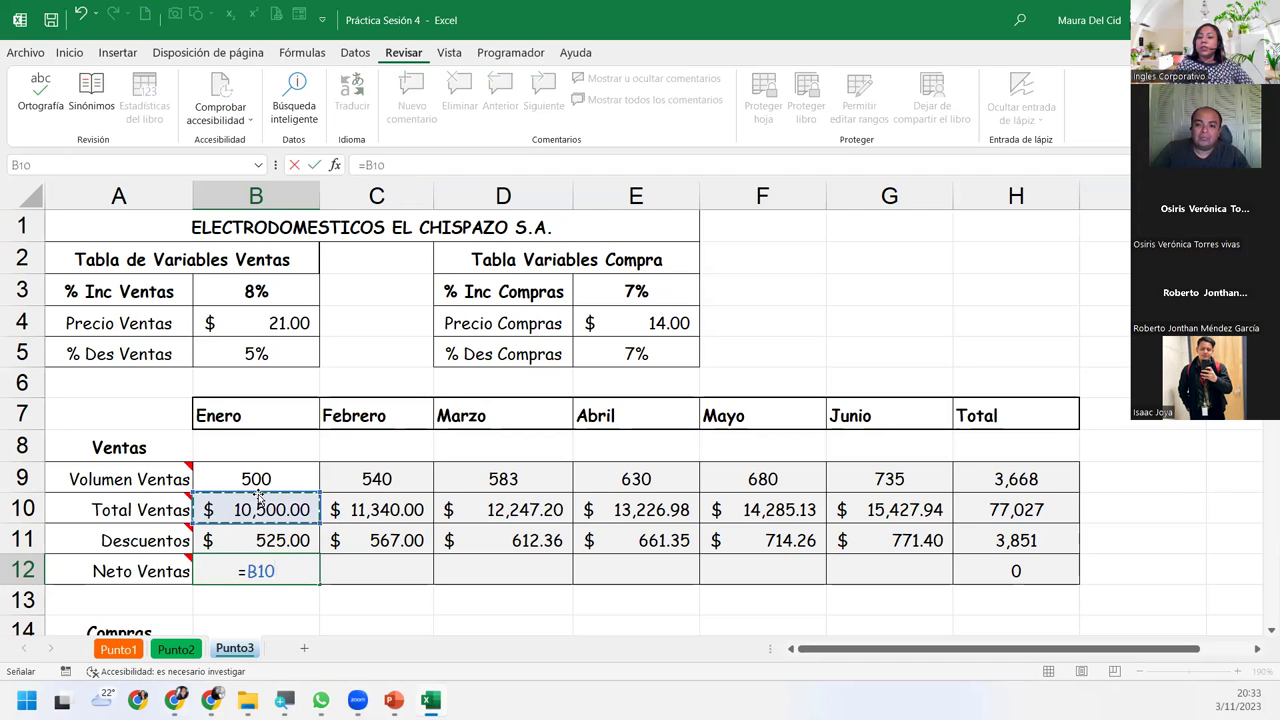
text(-)
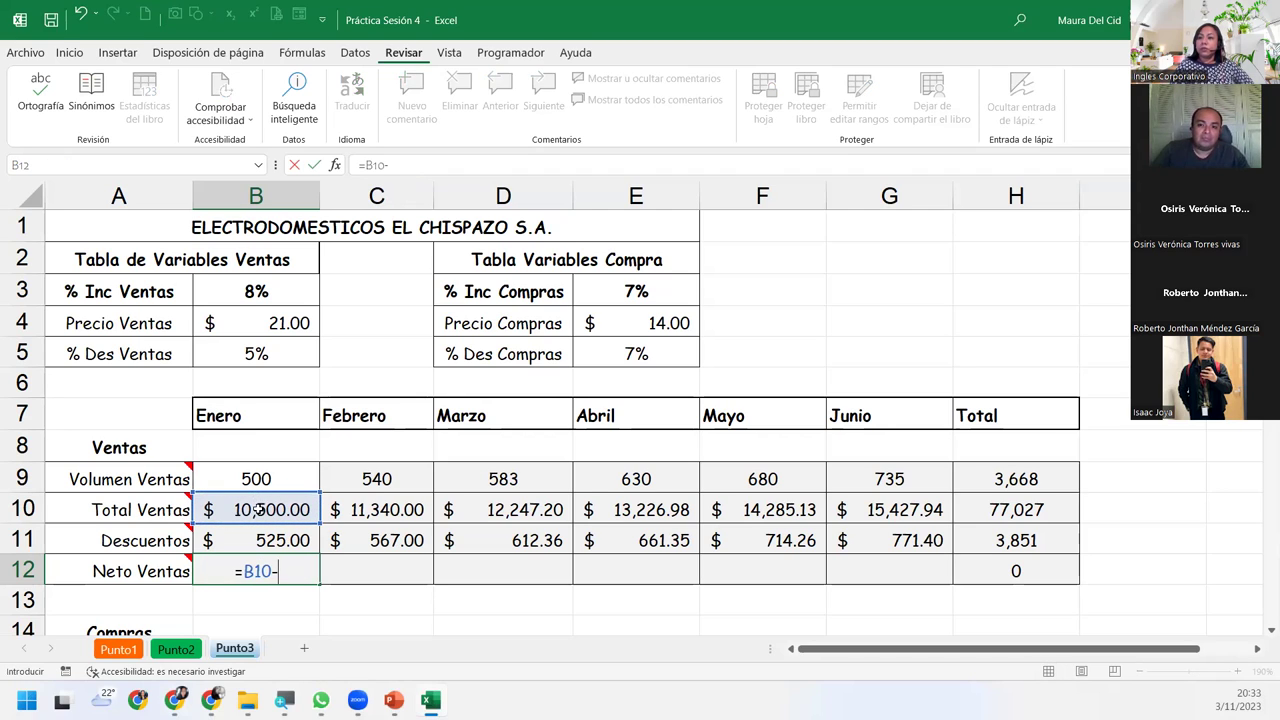
click(257, 539)
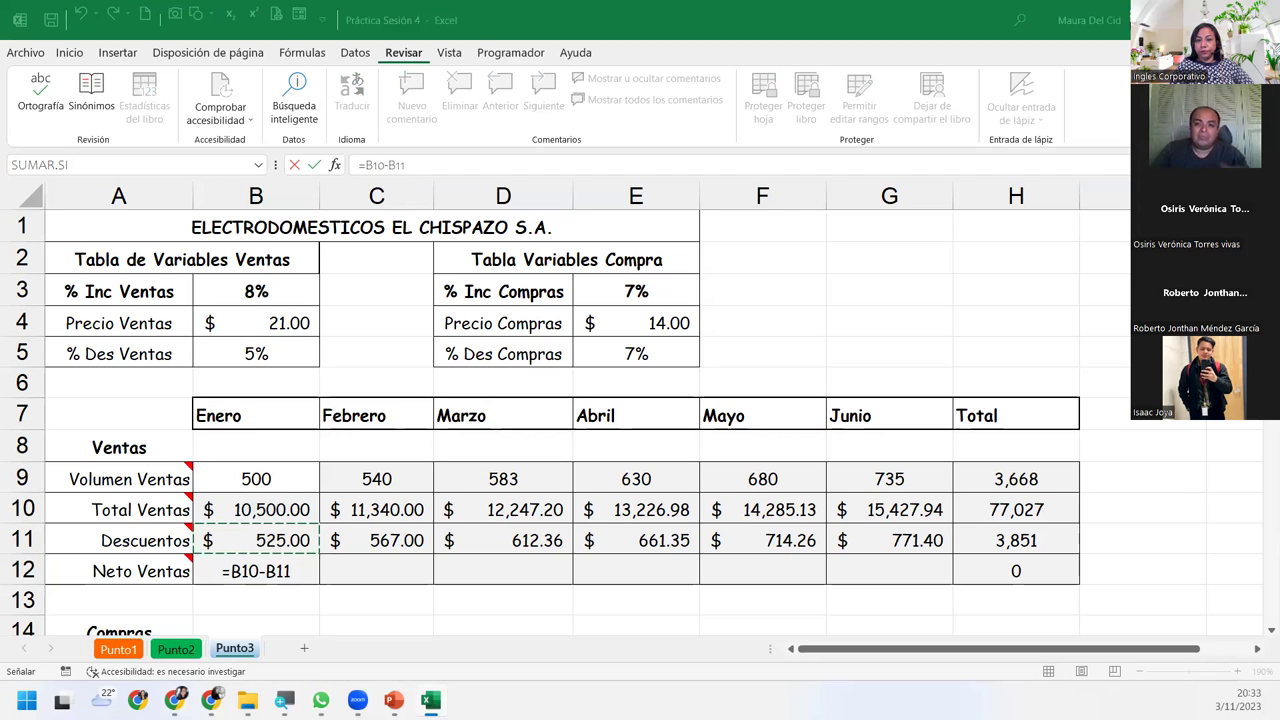
click(315, 571)
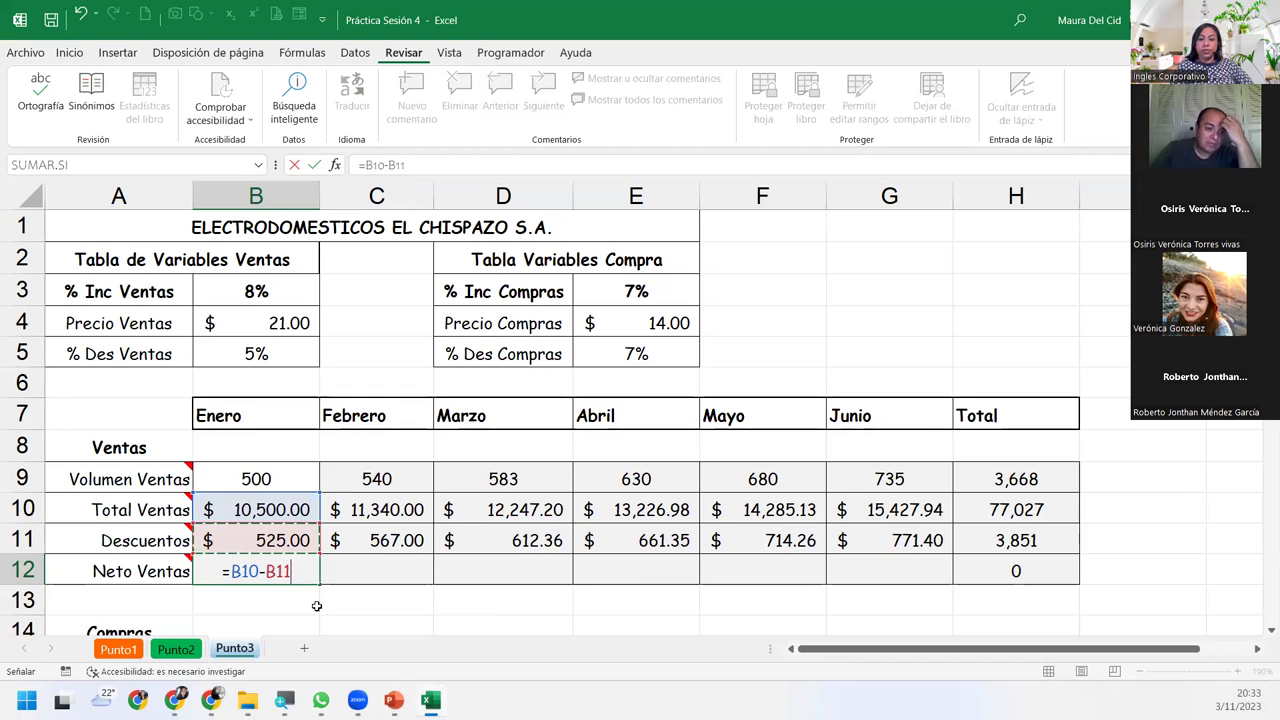
key(Return)
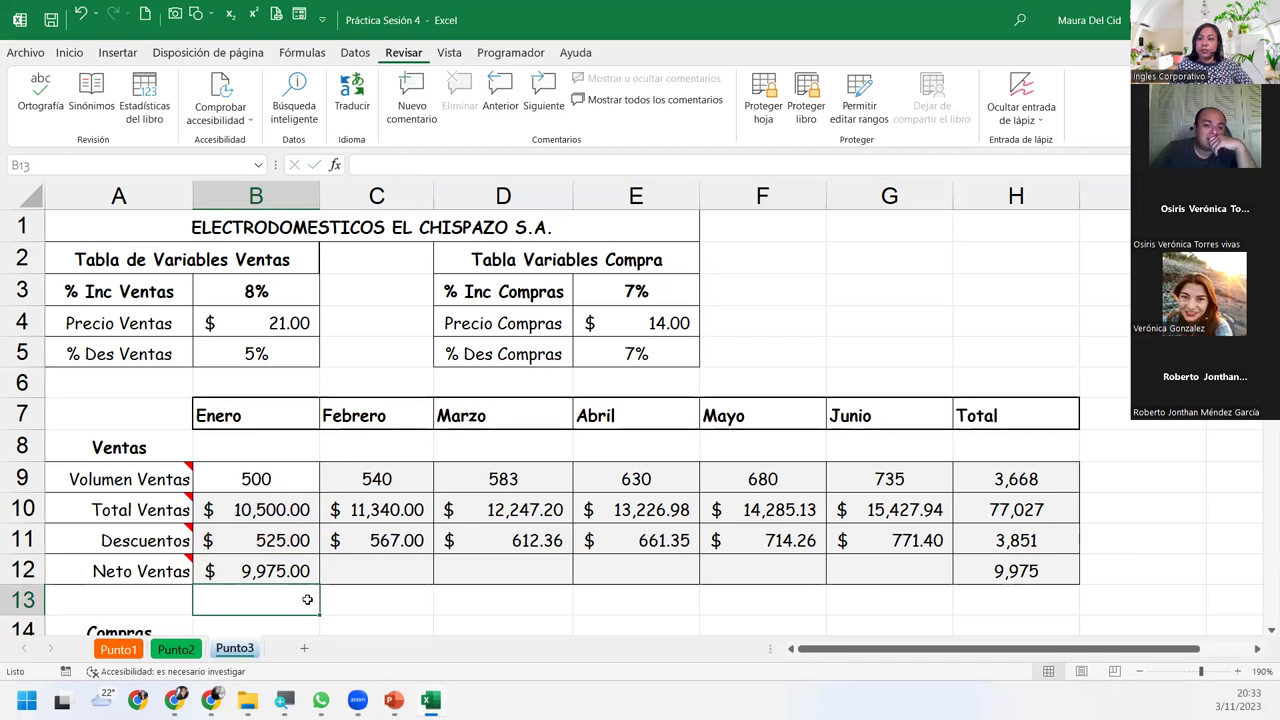
click(314, 579)
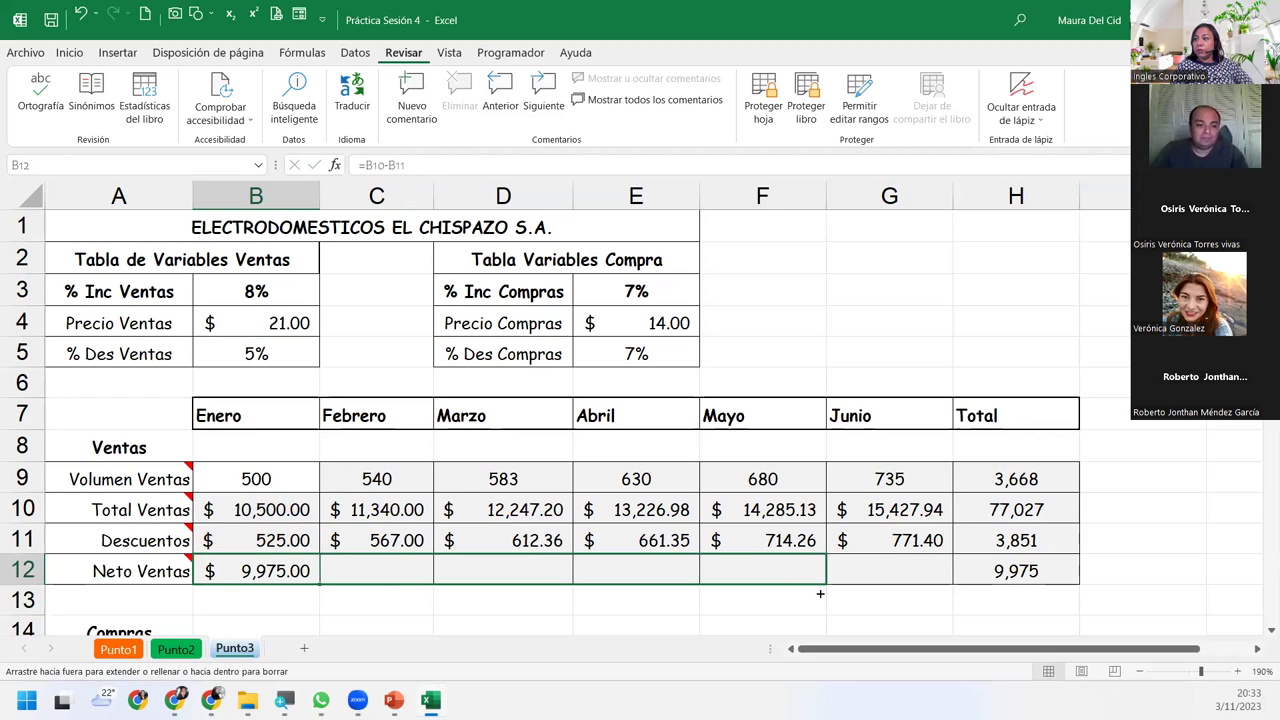
- Copy the B12 Neto Ventas formula across to G12, giving a total of 73,176
drag(319, 579, 945, 578)
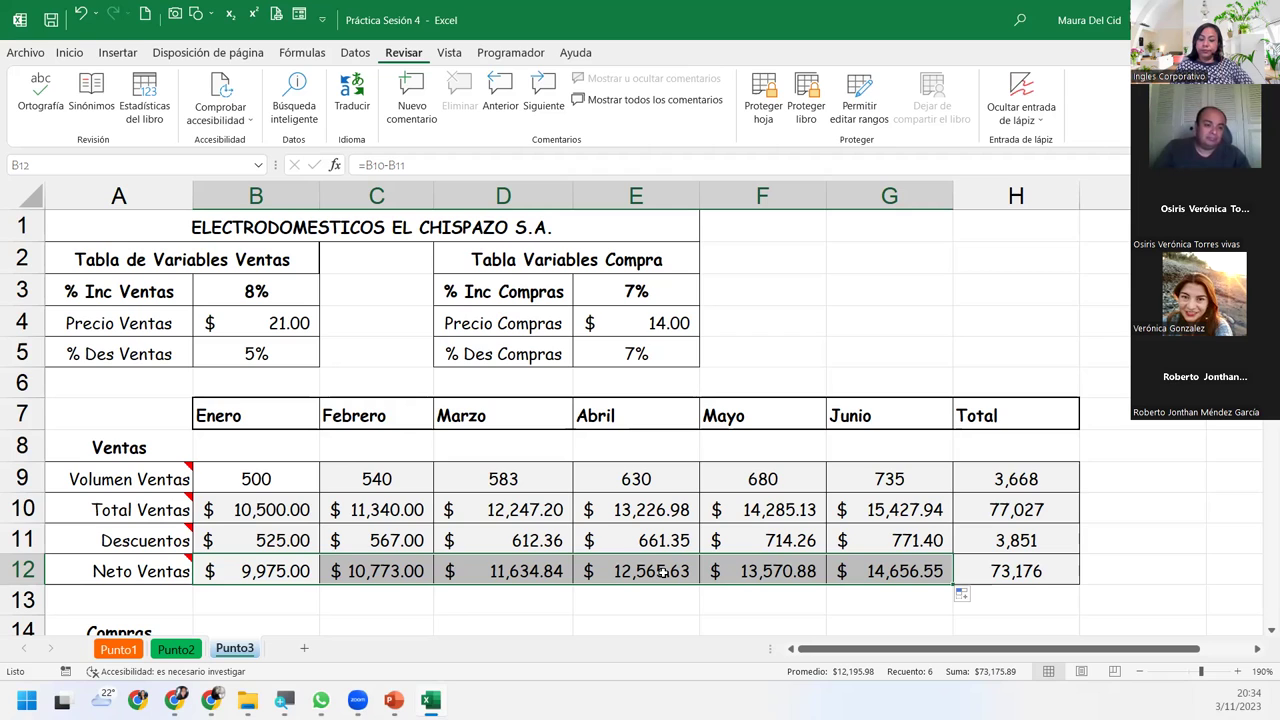
- Zoom out to 110% to see the whole Punto3 table, then add a new blank sheet
click(884, 559)
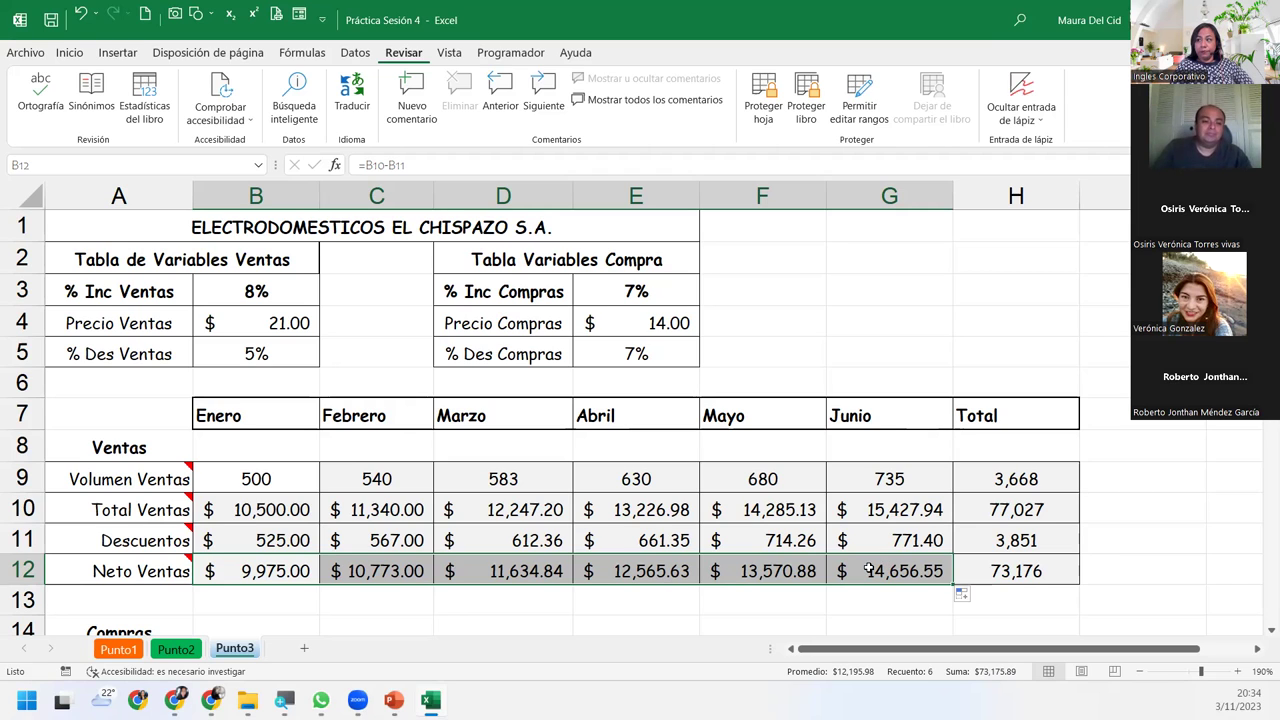
click(1143, 671)
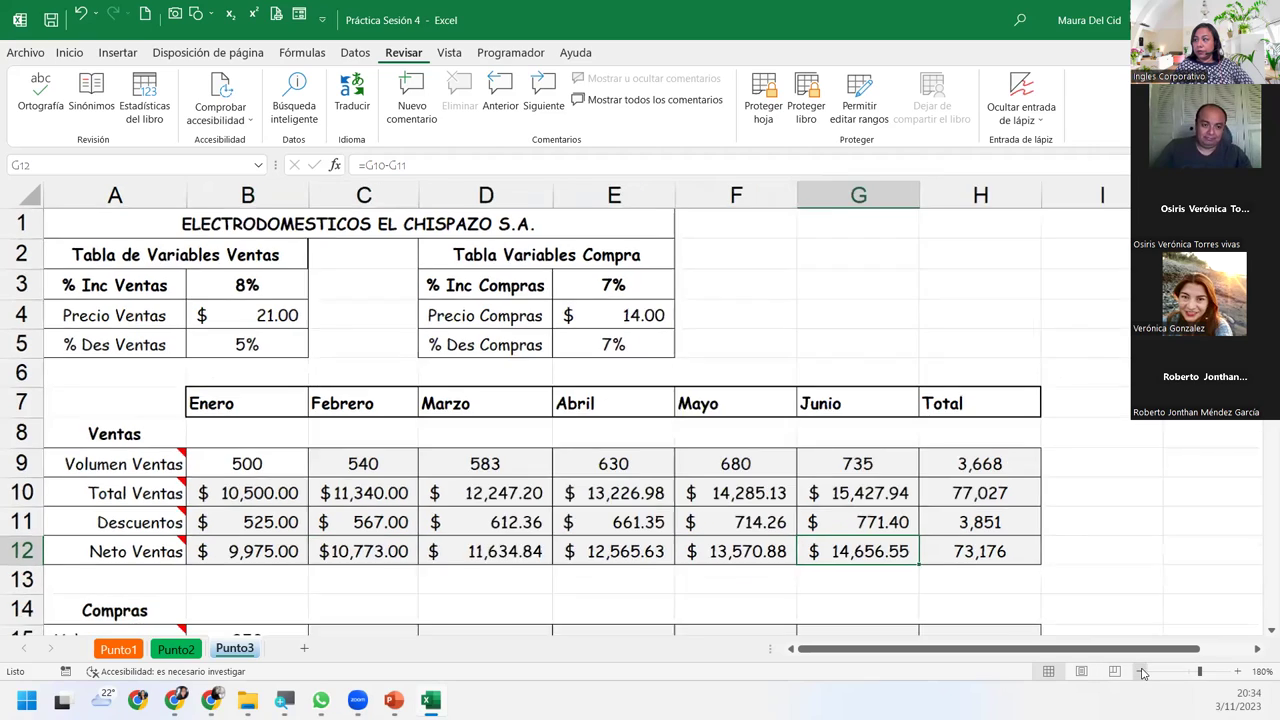
click(1143, 671)
click(1143, 671)
click(1143, 671)
click(1143, 671)
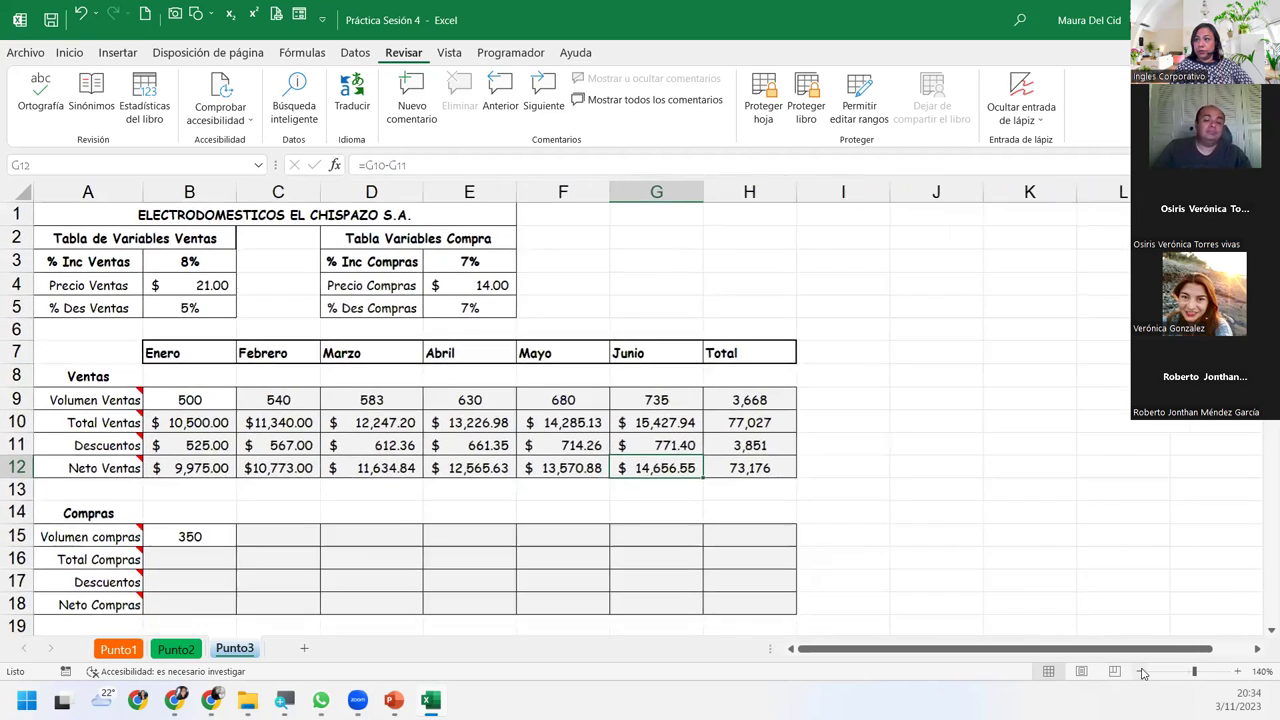
click(1143, 671)
click(1143, 671)
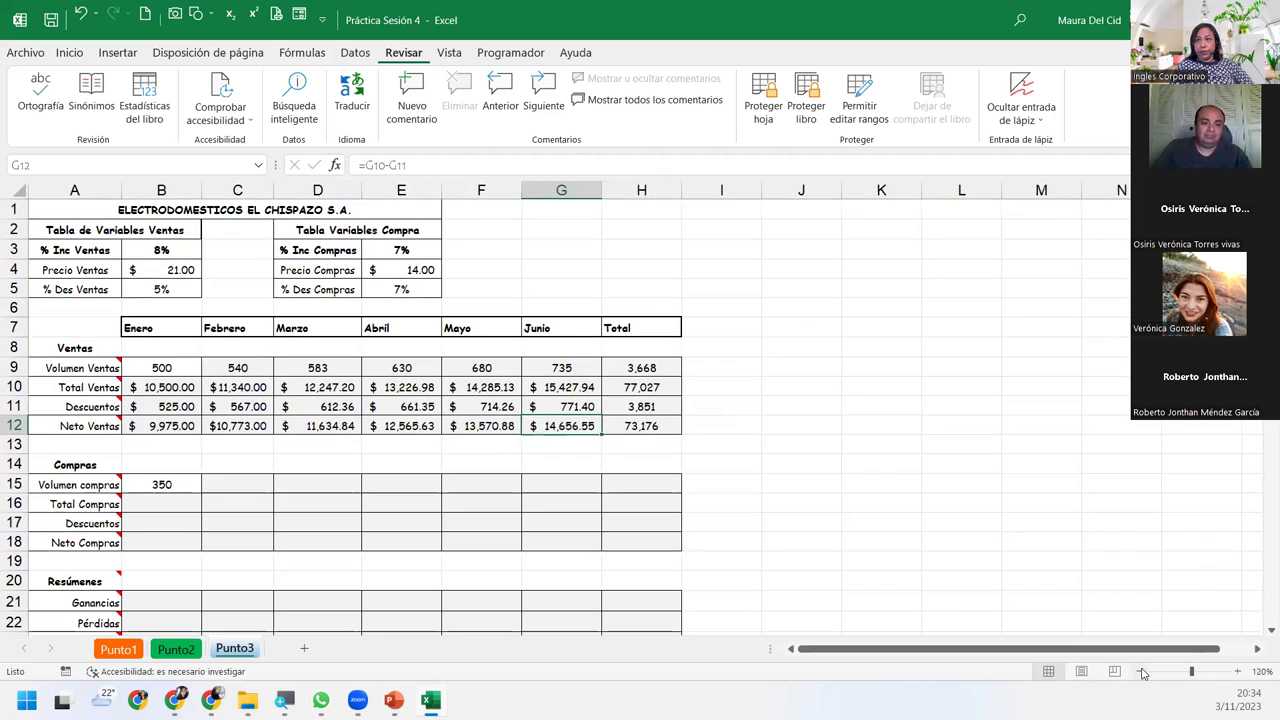
click(1143, 671)
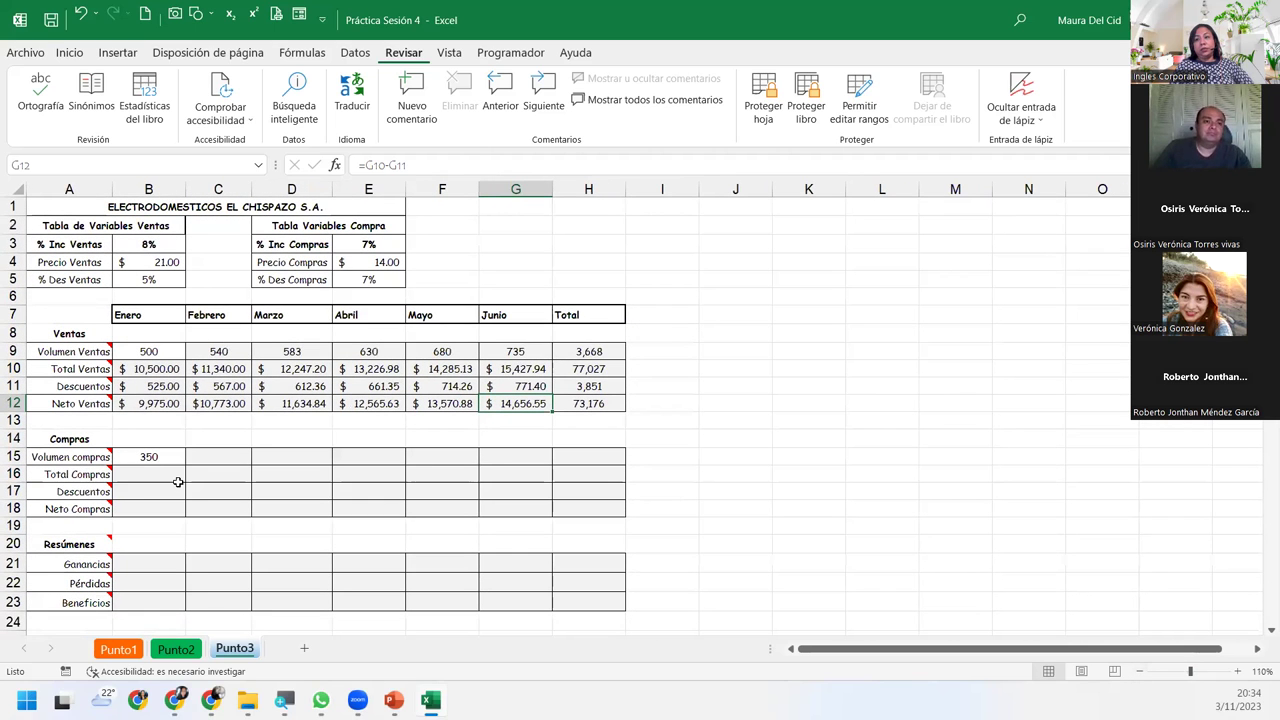
click(303, 649)
- Rename the Hoja1 sheet to Punto4 and set its tab colour to purple
double_click(296, 651)
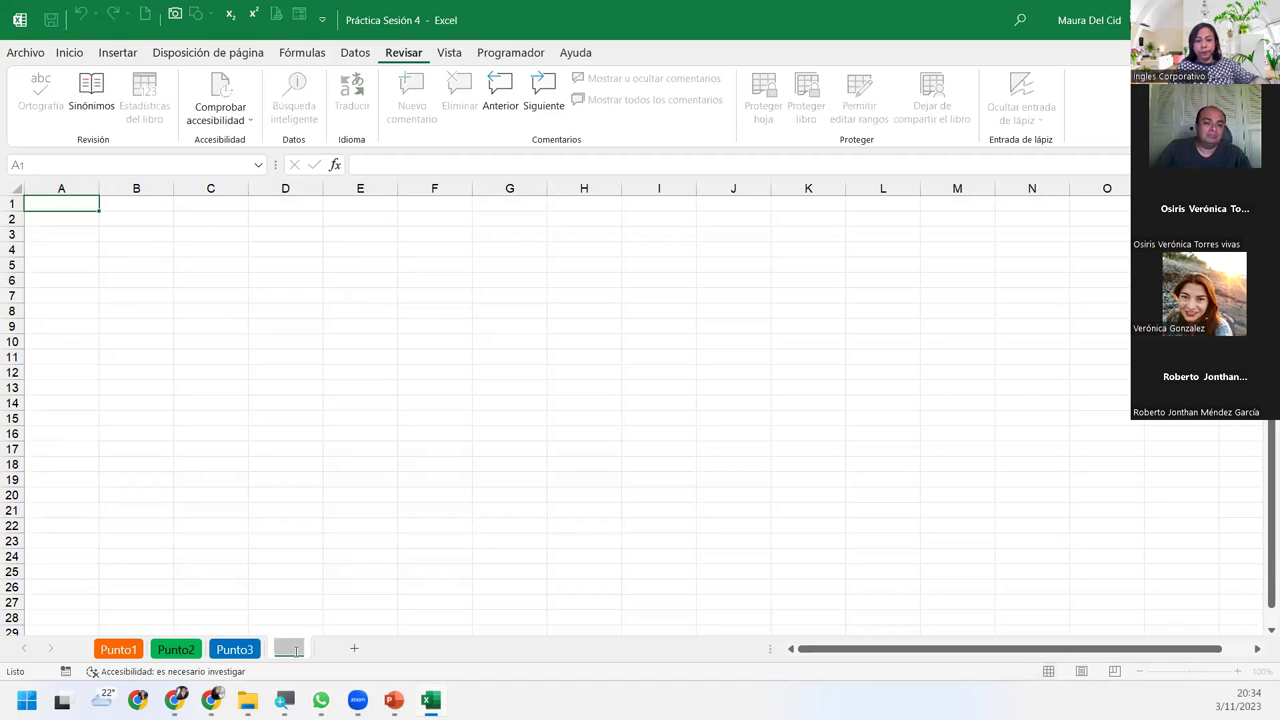
key(BackSpace)
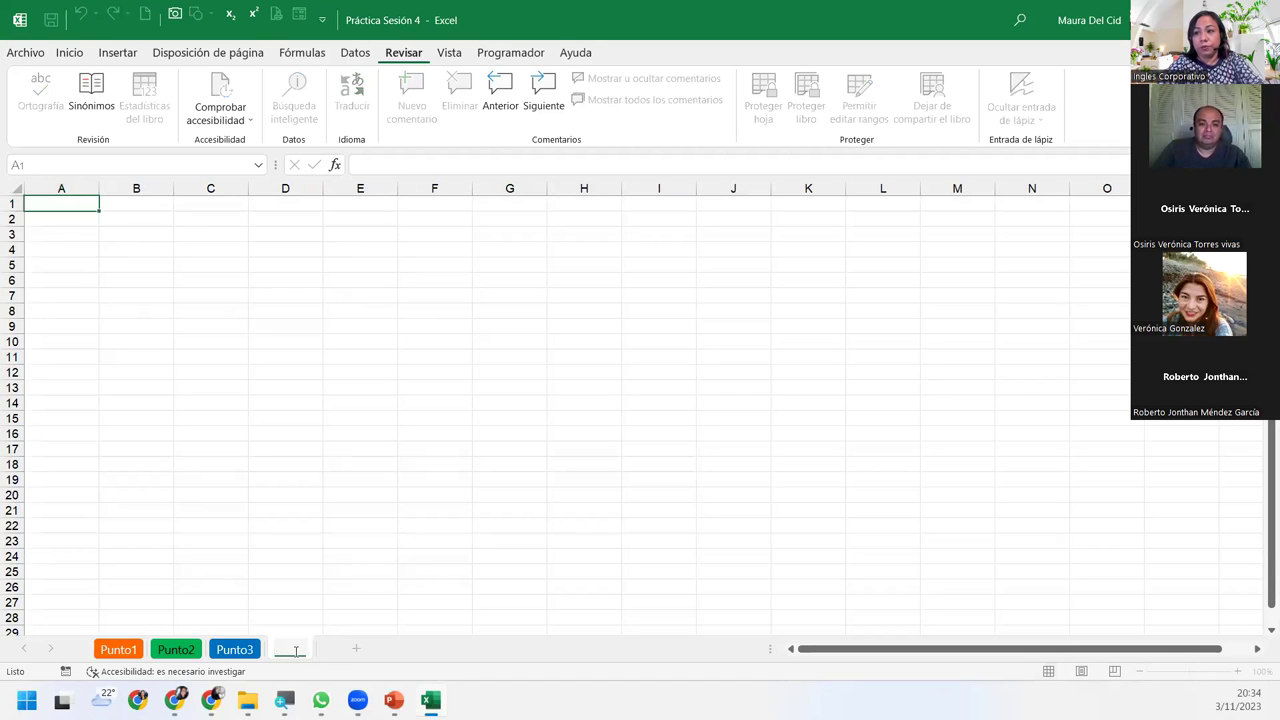
text(Punto4)
key(Return)
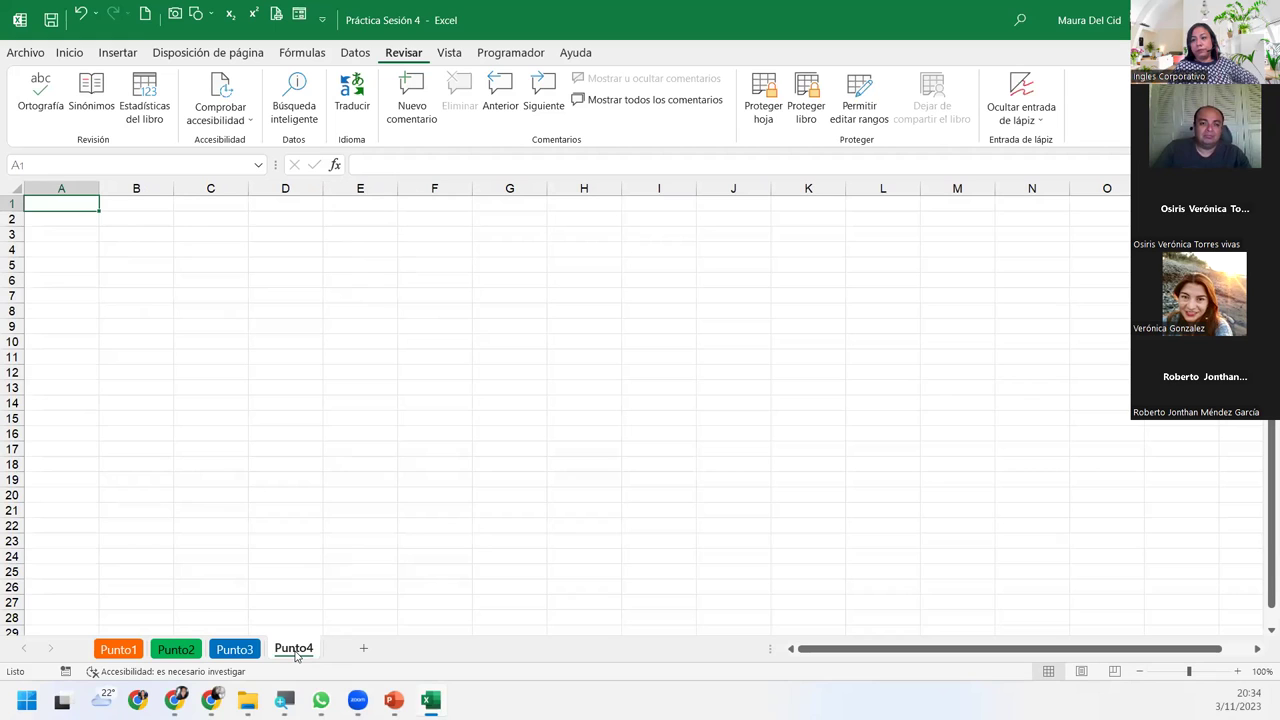
right_click(296, 652)
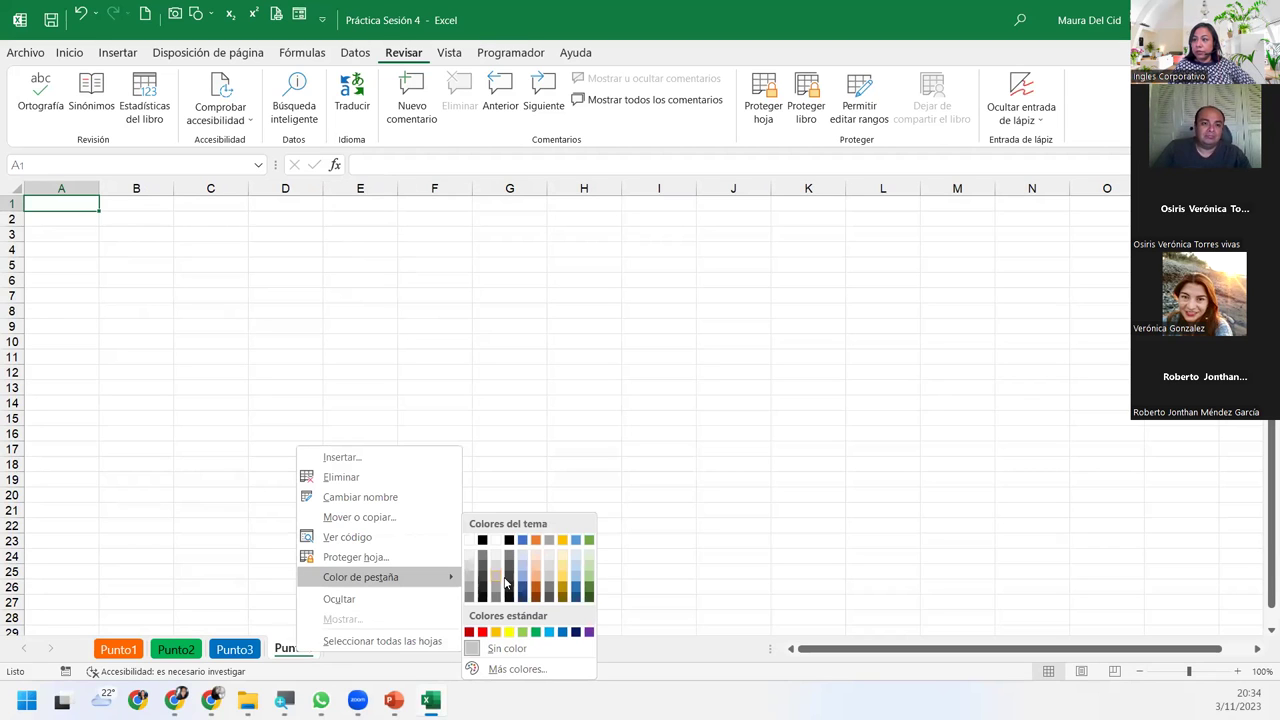
click(588, 632)
click(115, 231)
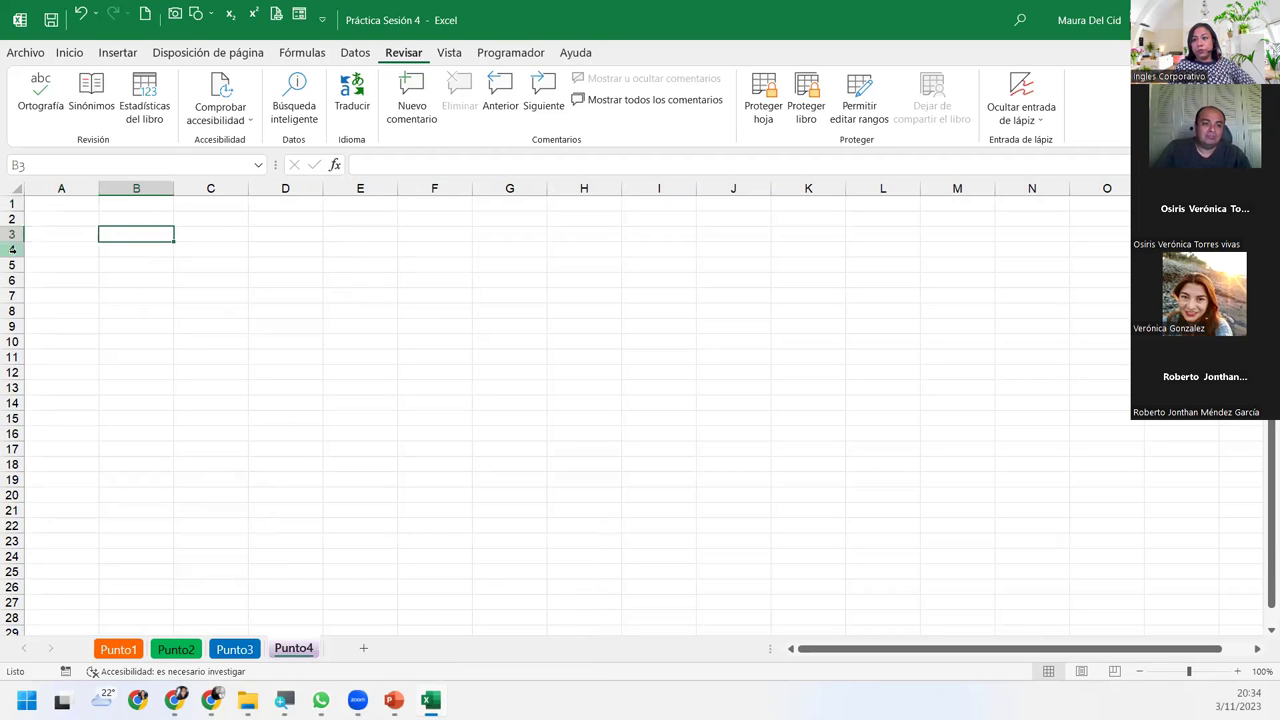
- Narrow all Punto4 columns to about 3.80, make rows slightly taller, and zoom in
click(15, 201)
drag(23, 210, 23, 222)
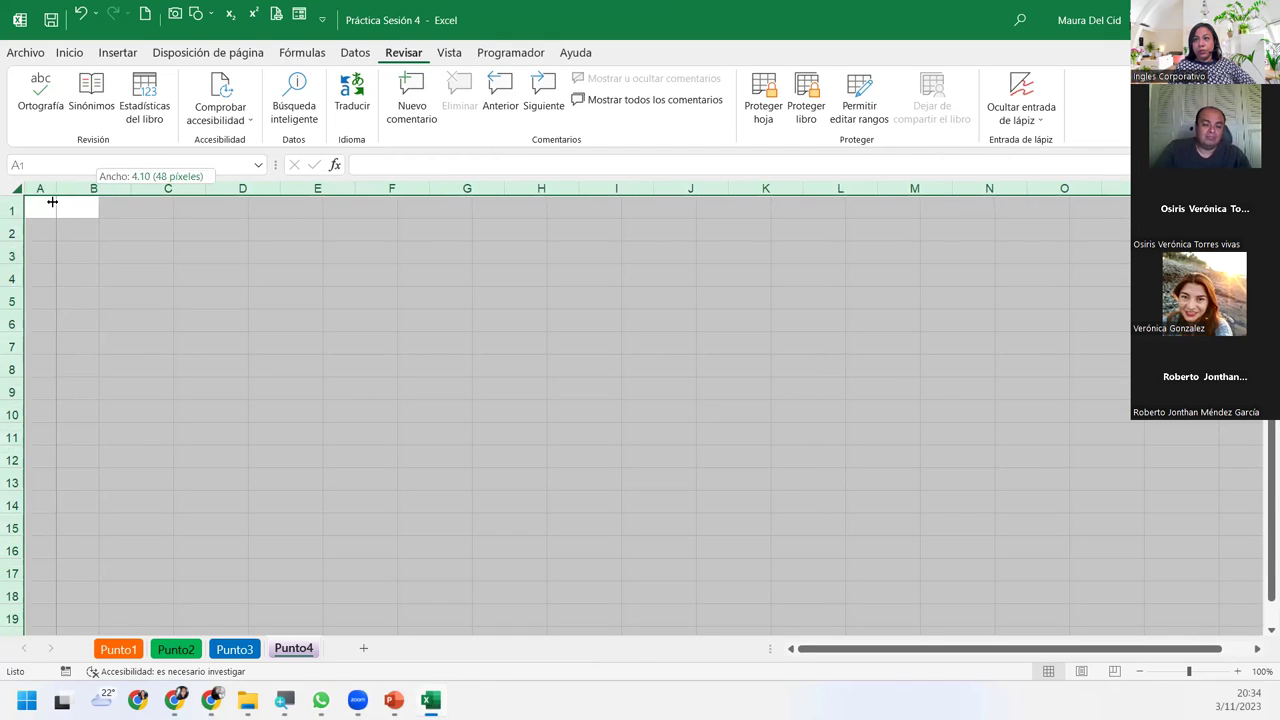
drag(54, 201, 54, 207)
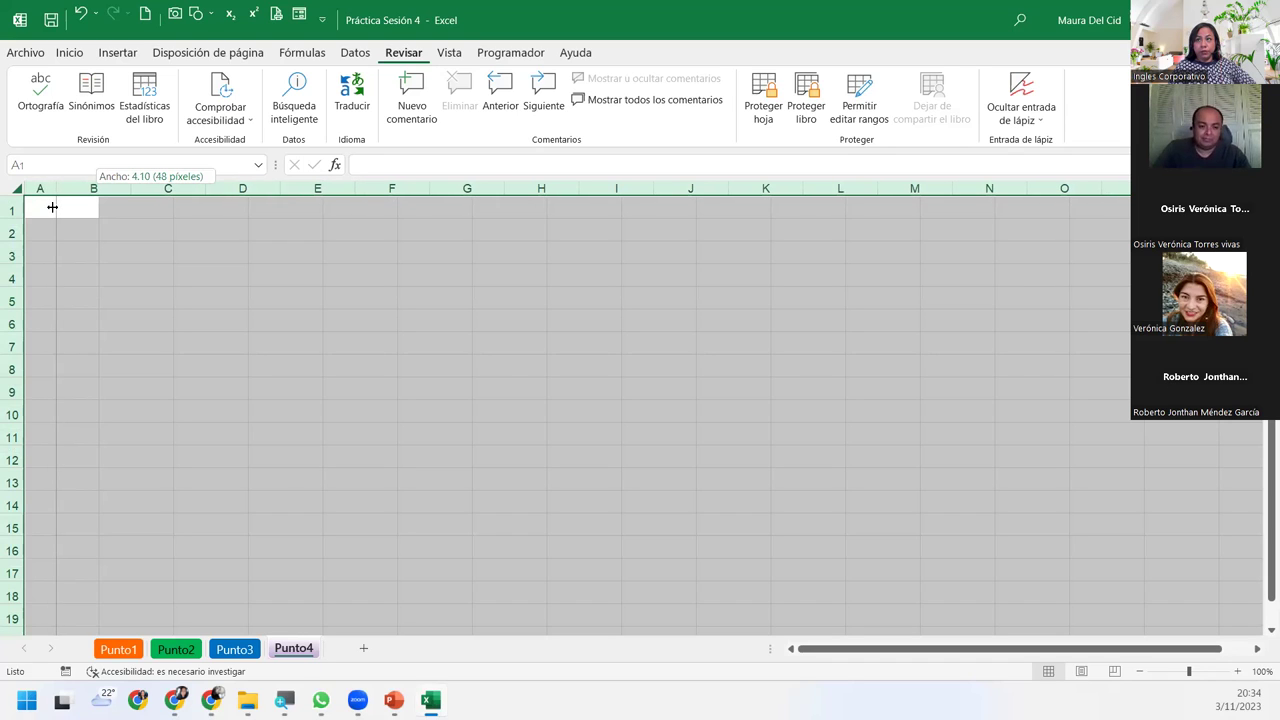
drag(54, 207, 52, 209)
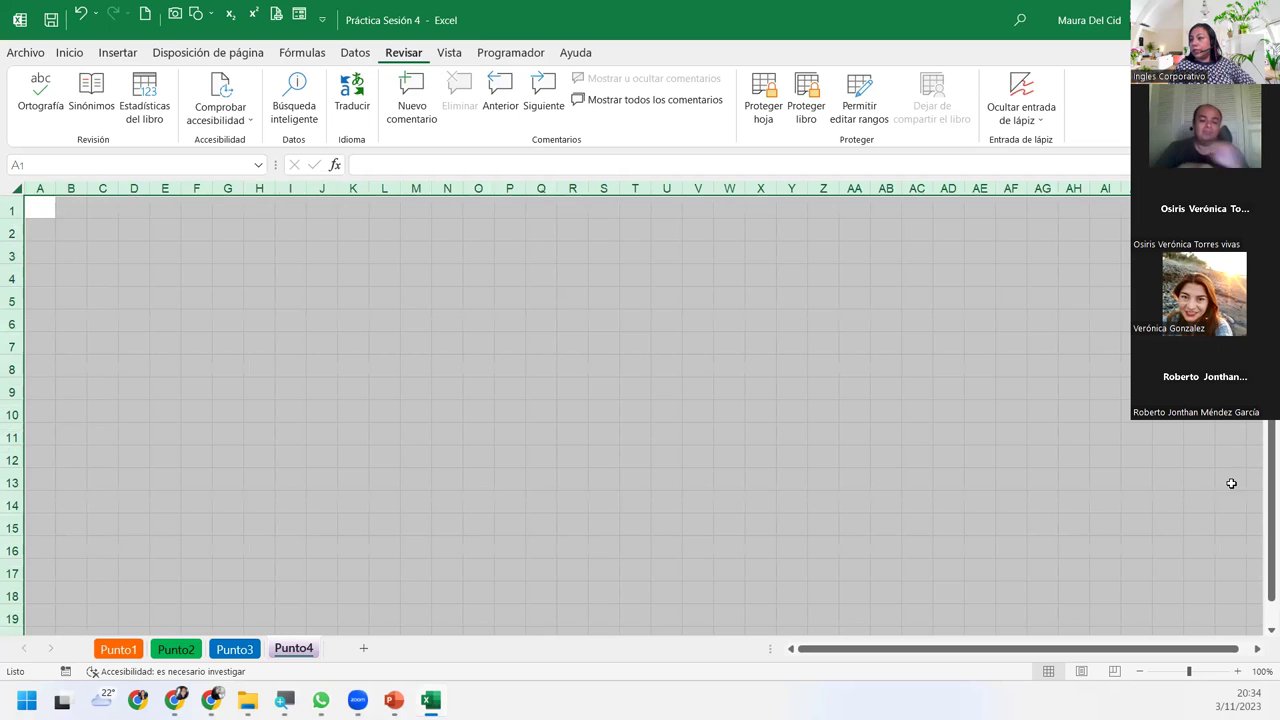
click(46, 226)
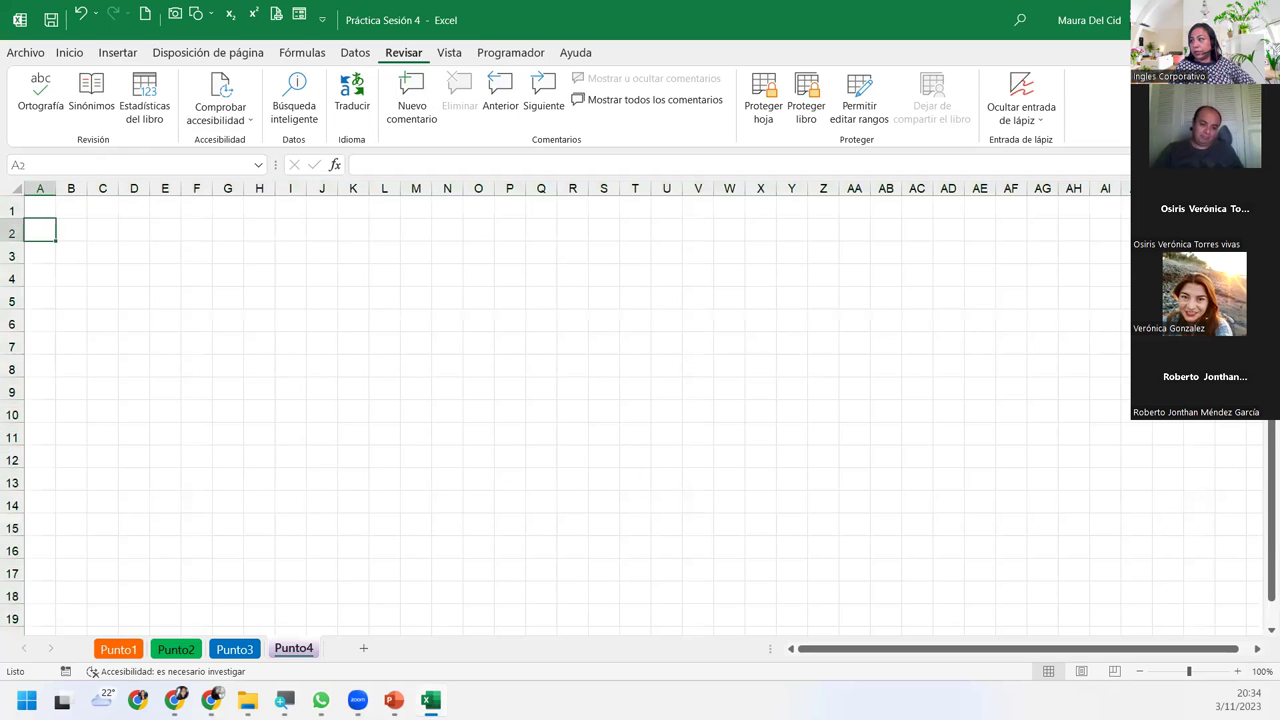
click(1237, 671)
click(1237, 671)
click(1237, 671)
click(1237, 671)
click(1237, 671)
click(1237, 671)
click(1237, 671)
click(1237, 671)
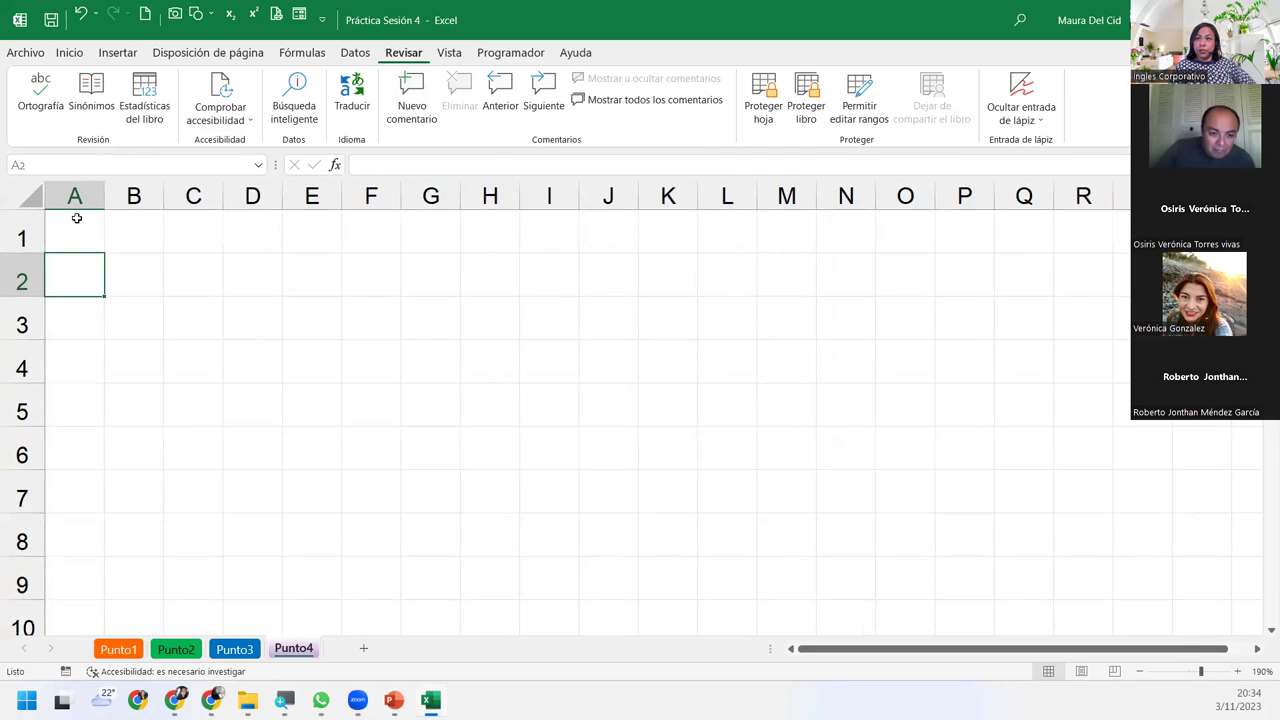
click(29, 196)
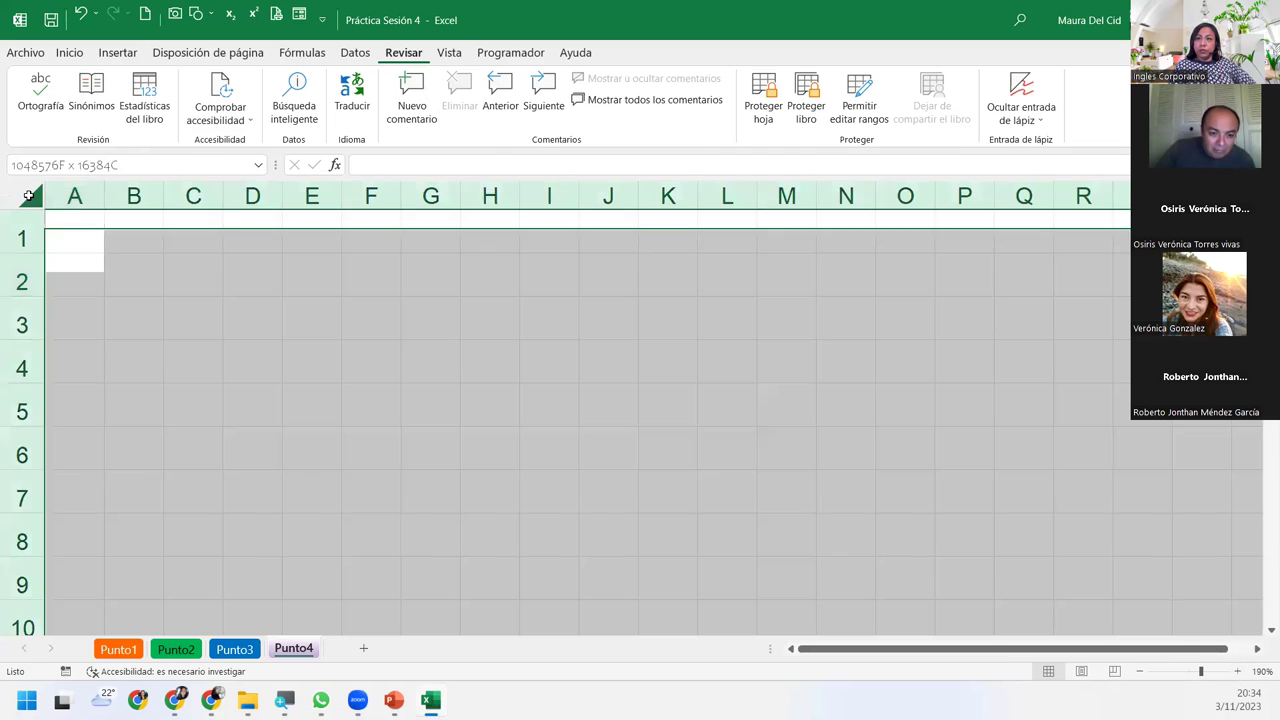
- Apply a 20.4 row height to all Punto4 rows, leaving column width unchanged
right_click(87, 199)
click(157, 397)
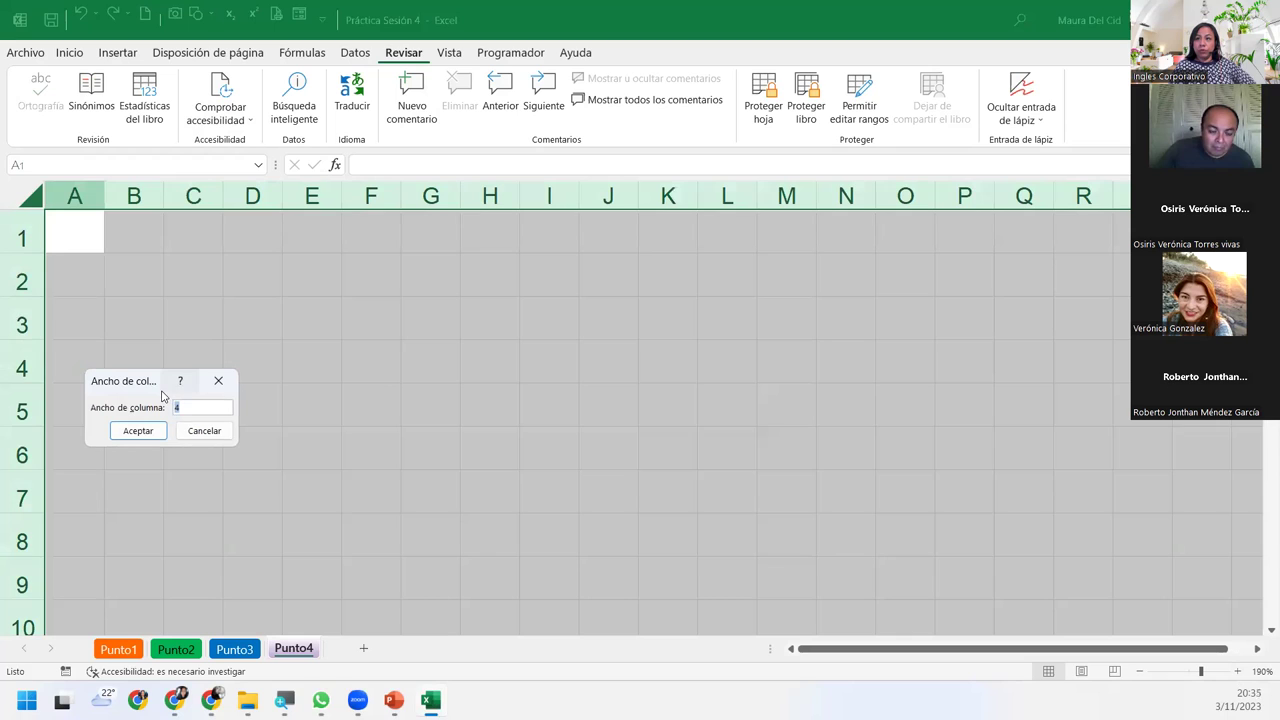
click(228, 392)
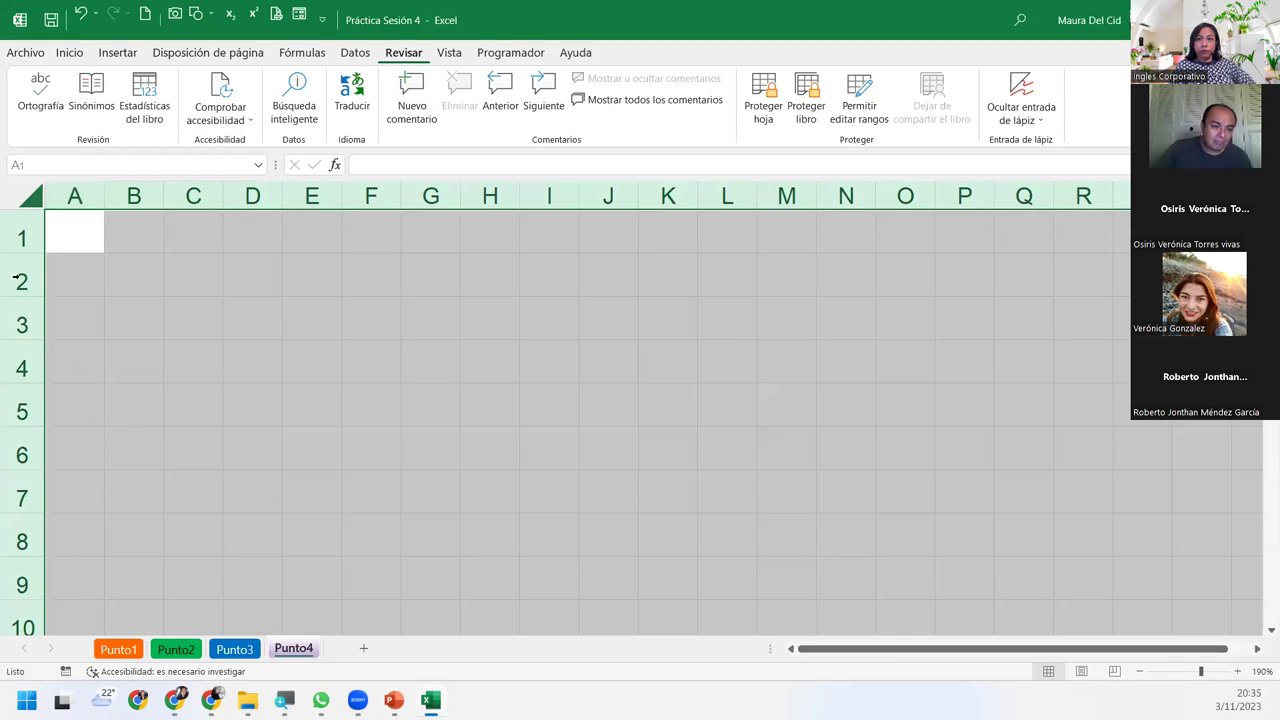
right_click(14, 272)
click(125, 474)
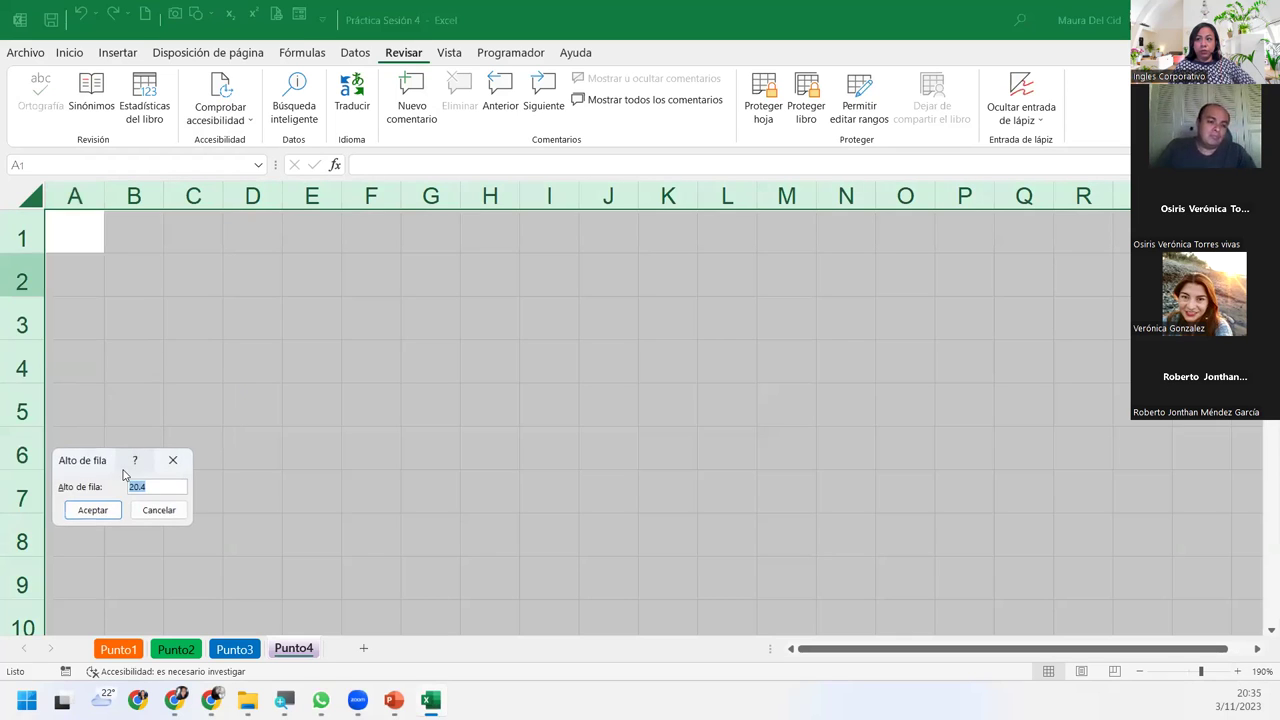
click(164, 486)
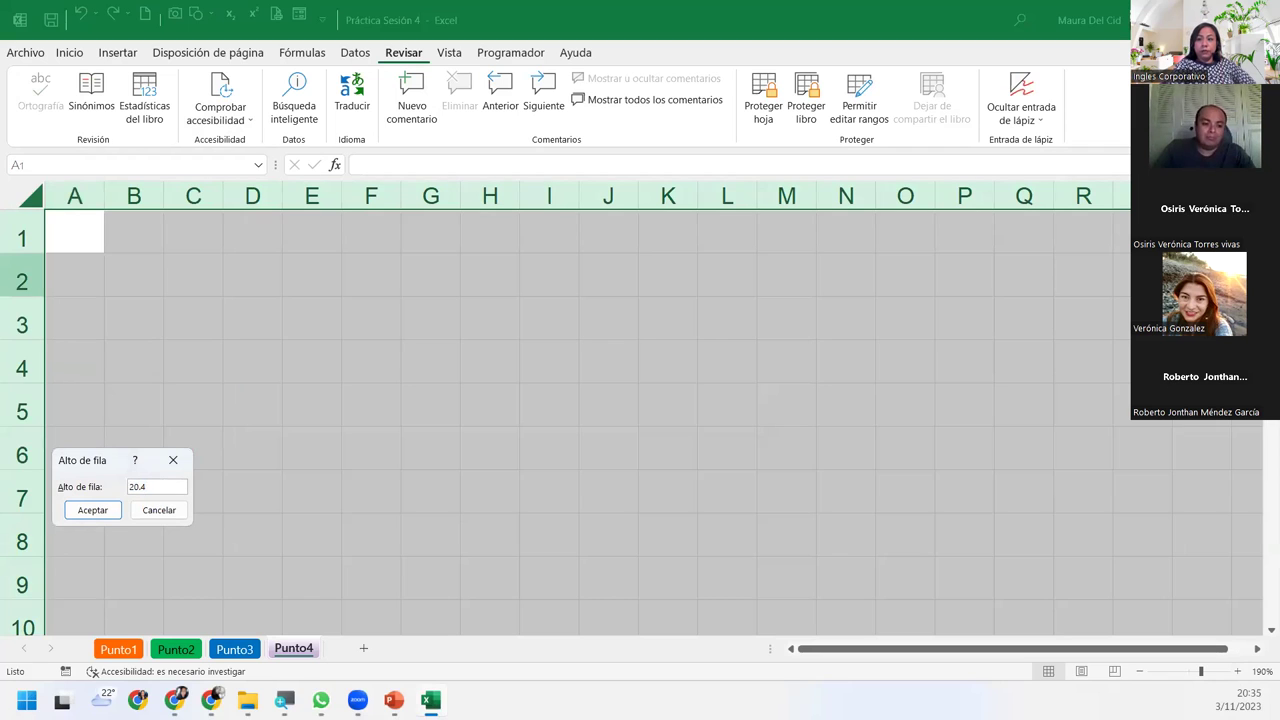
key(Return)
click(135, 272)
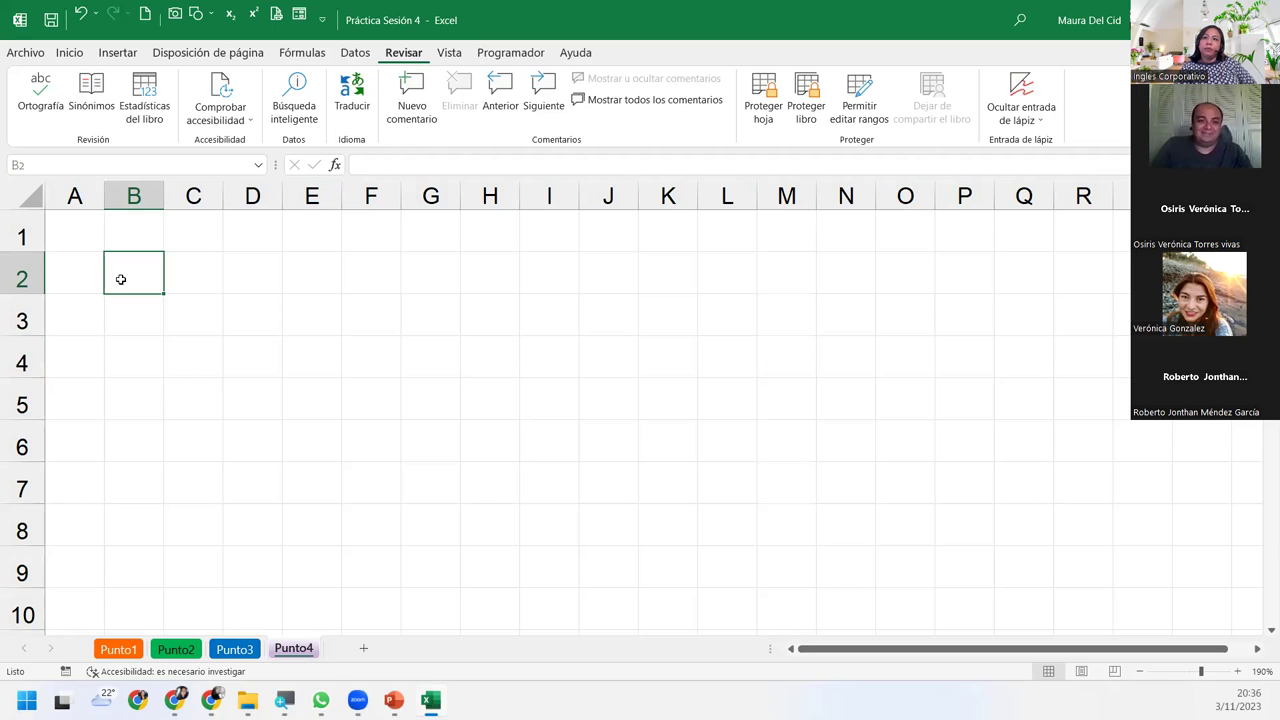
- Select the whole Punto4 sheet and set every column width to 4
click(31, 199)
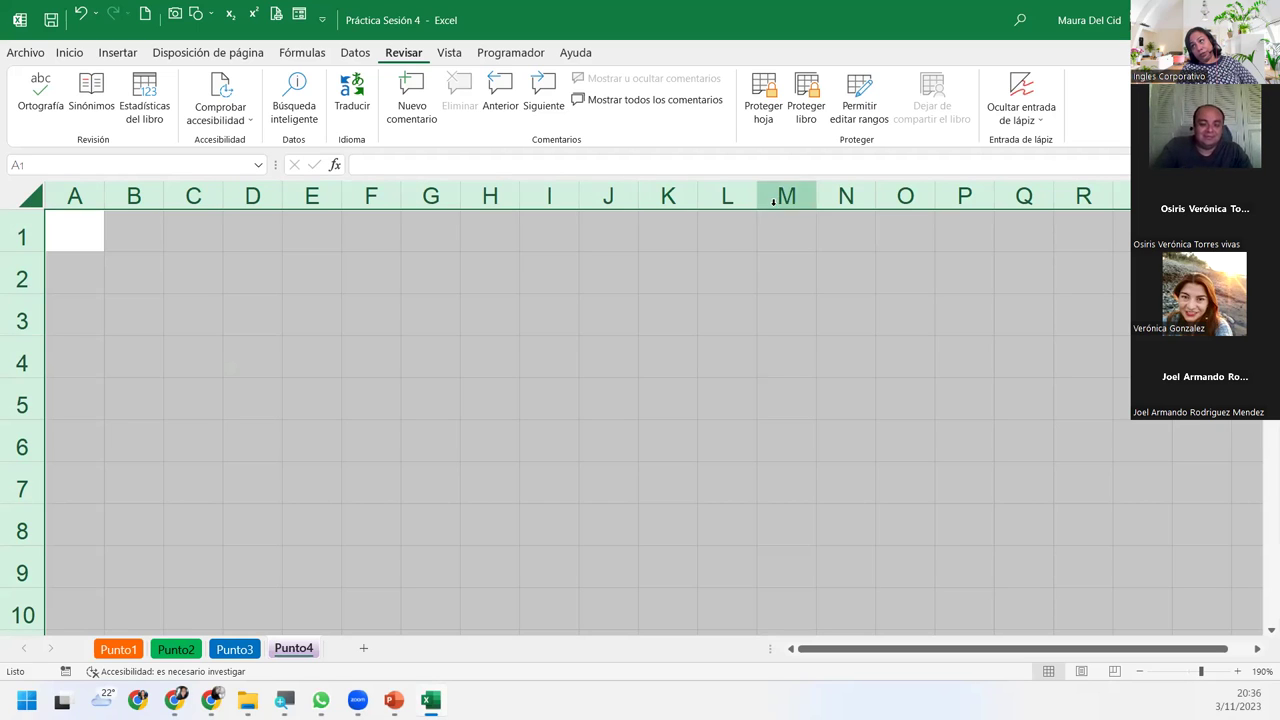
right_click(251, 196)
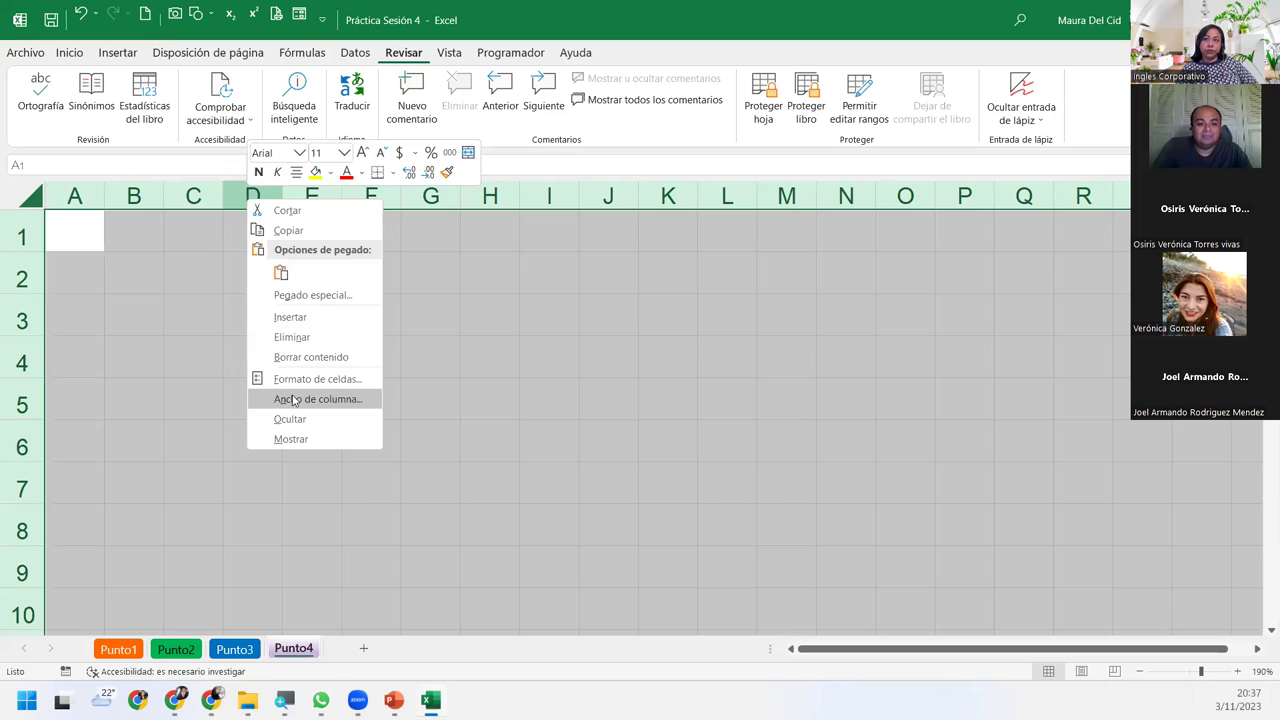
click(293, 399)
text(4)
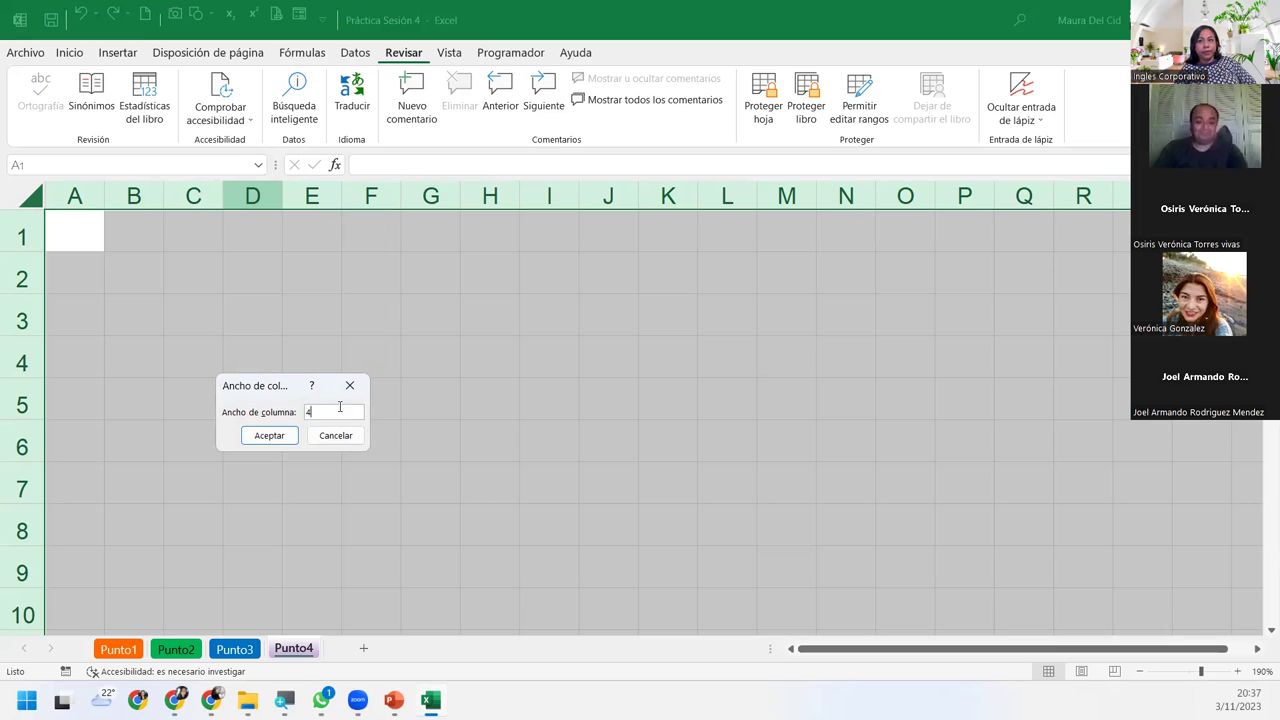
click(273, 435)
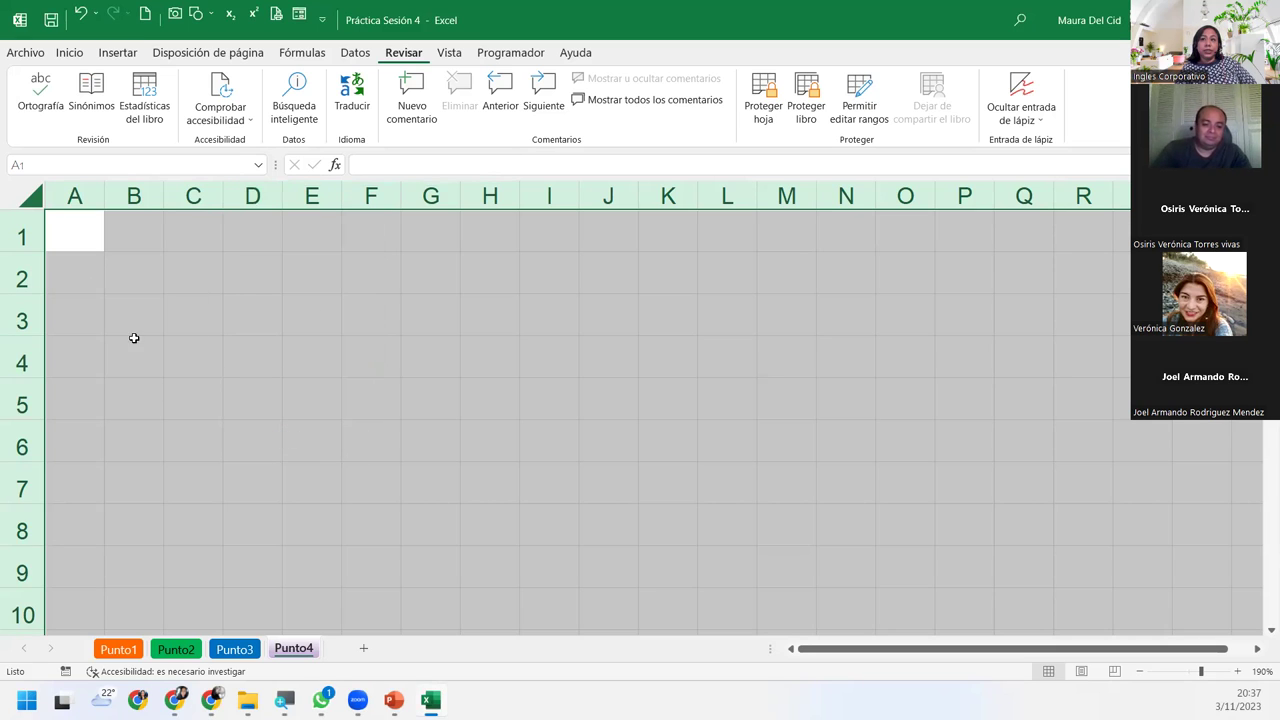
click(53, 238)
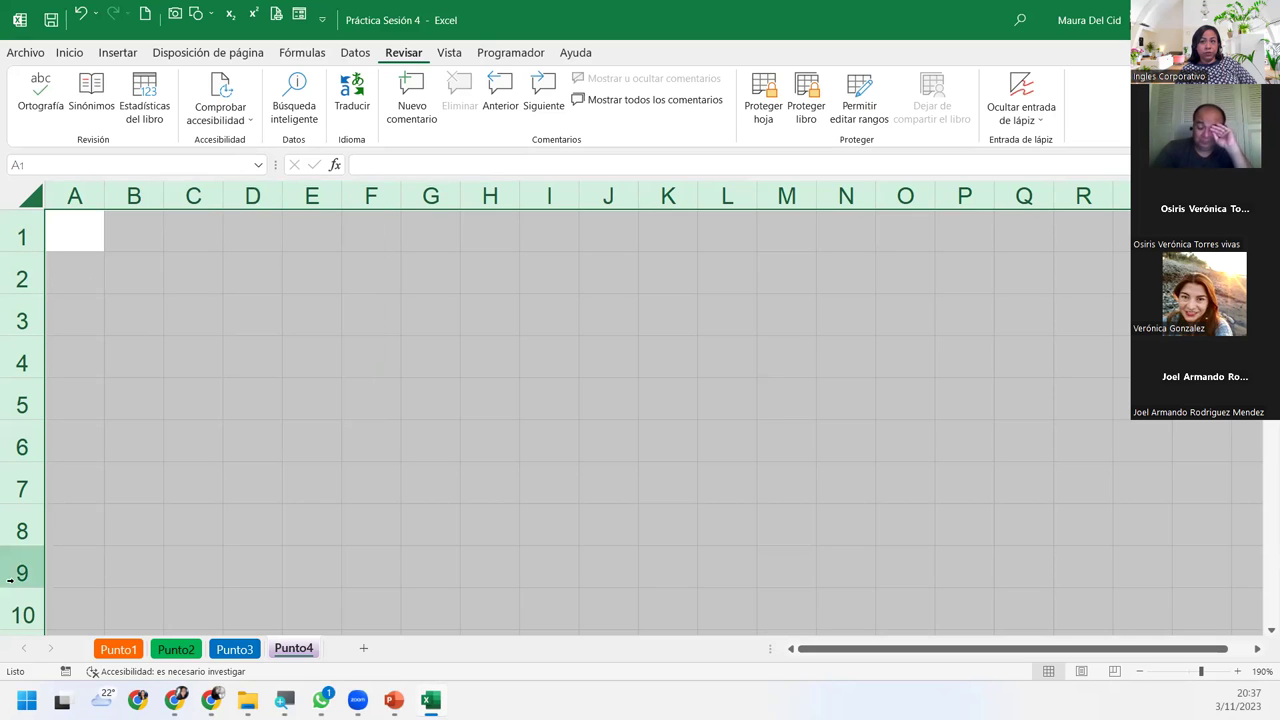
- Set all rows on Punto4 to a height of 20, then deselect the cells
right_click(22, 487)
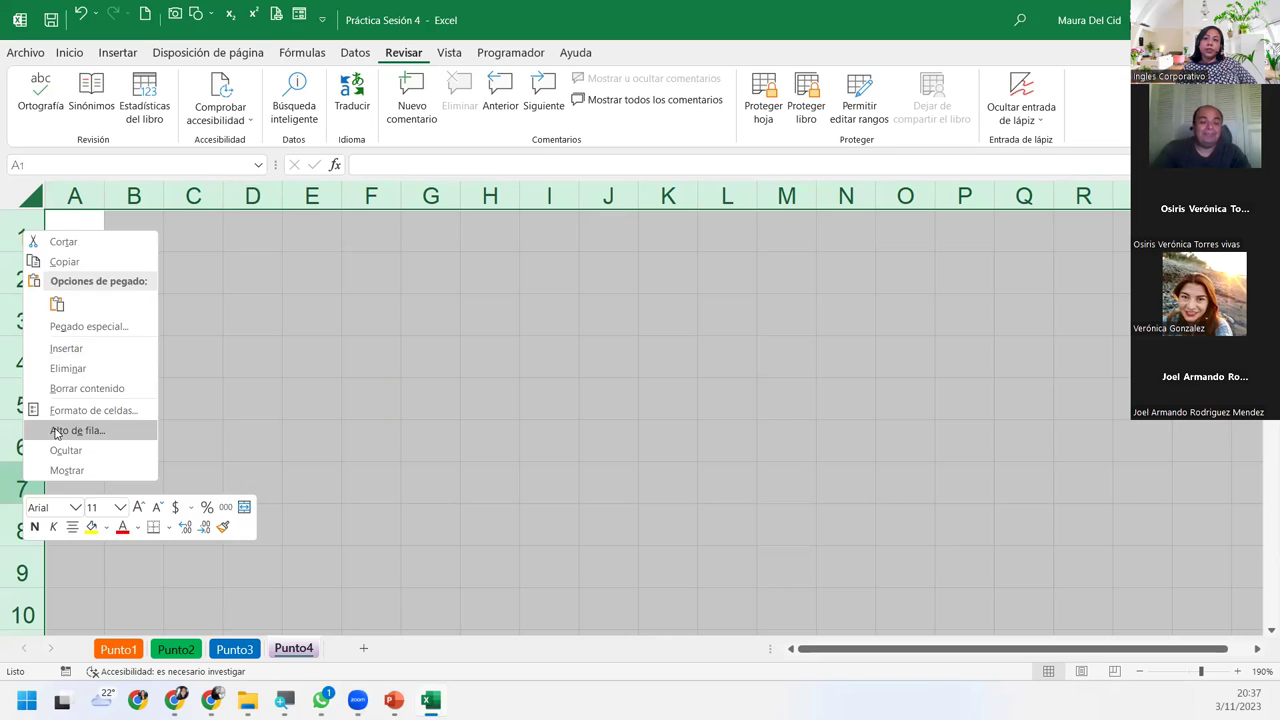
click(56, 431)
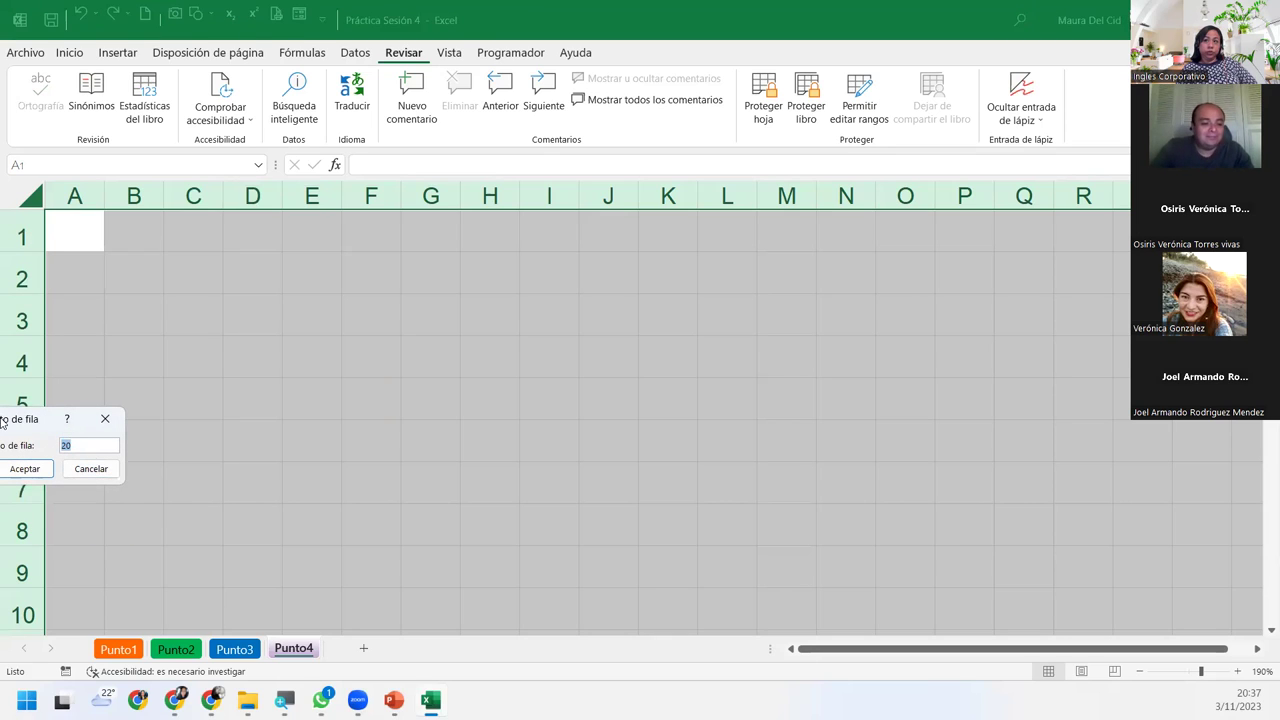
drag(2, 419, 122, 420)
click(120, 454)
drag(57, 286, 370, 364)
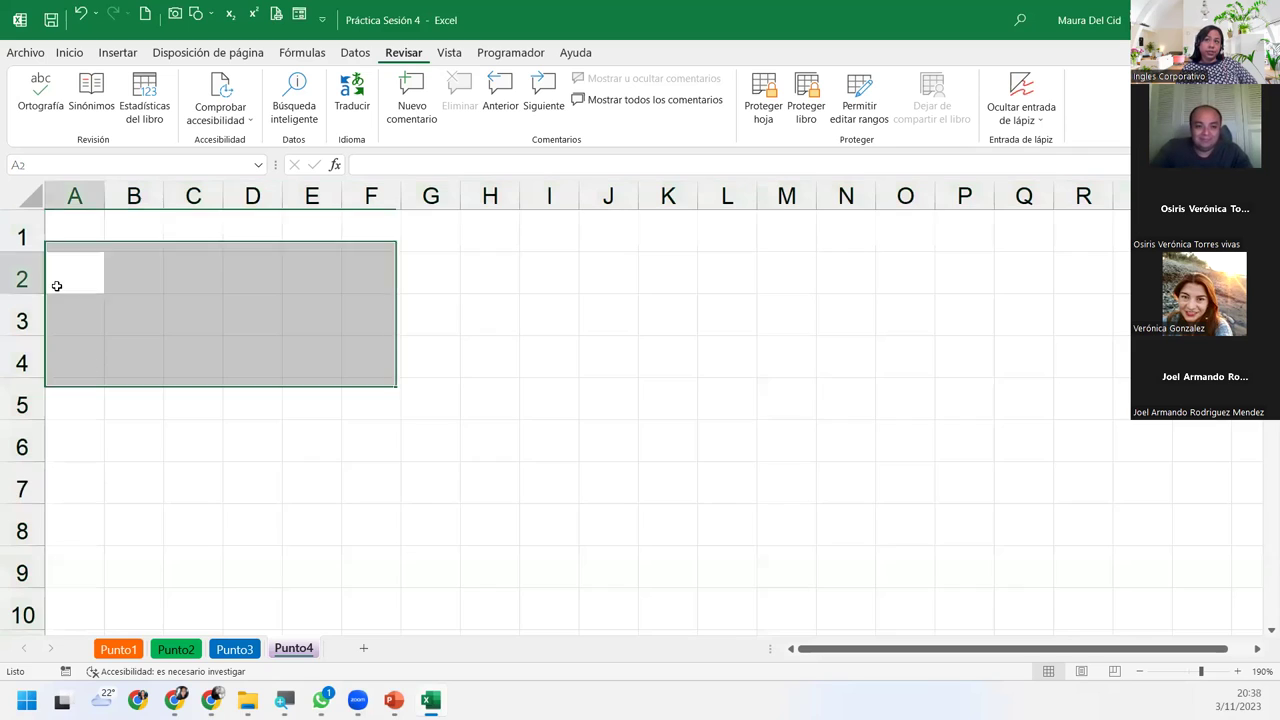
click(57, 286)
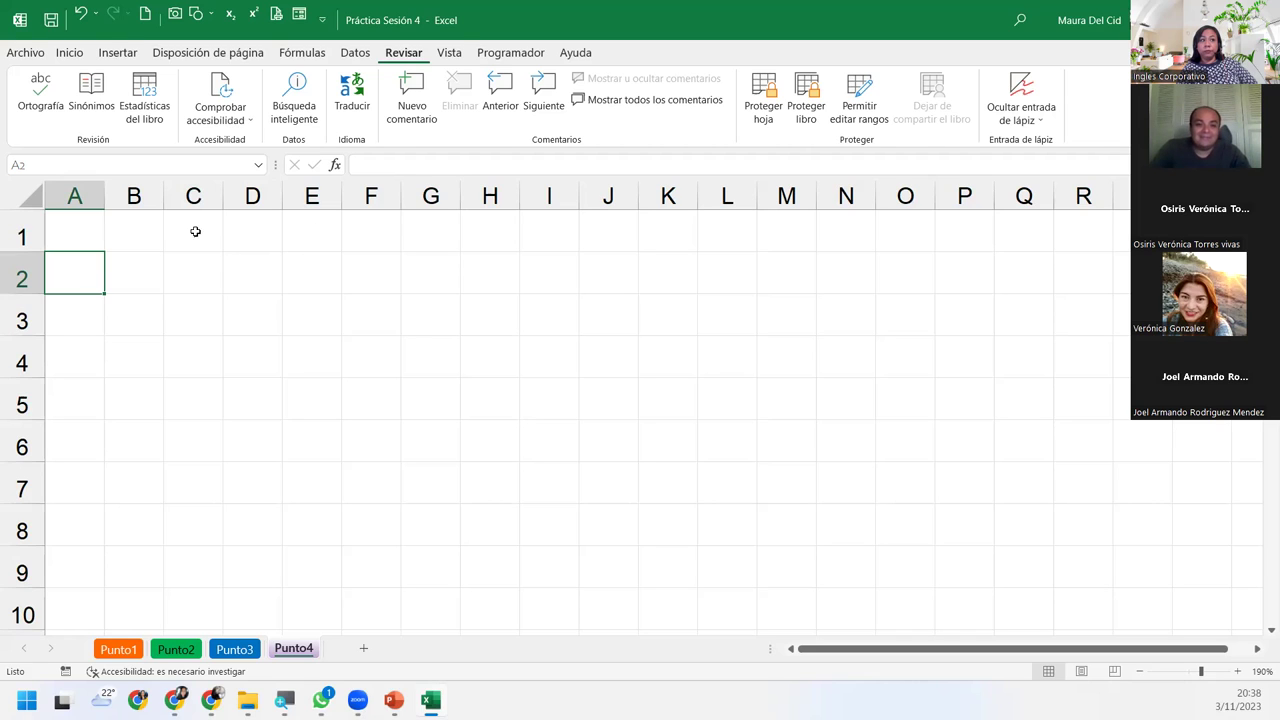
- Enter 1 and 2 in B1:C1 and extend the series to 10 in K1
click(144, 230)
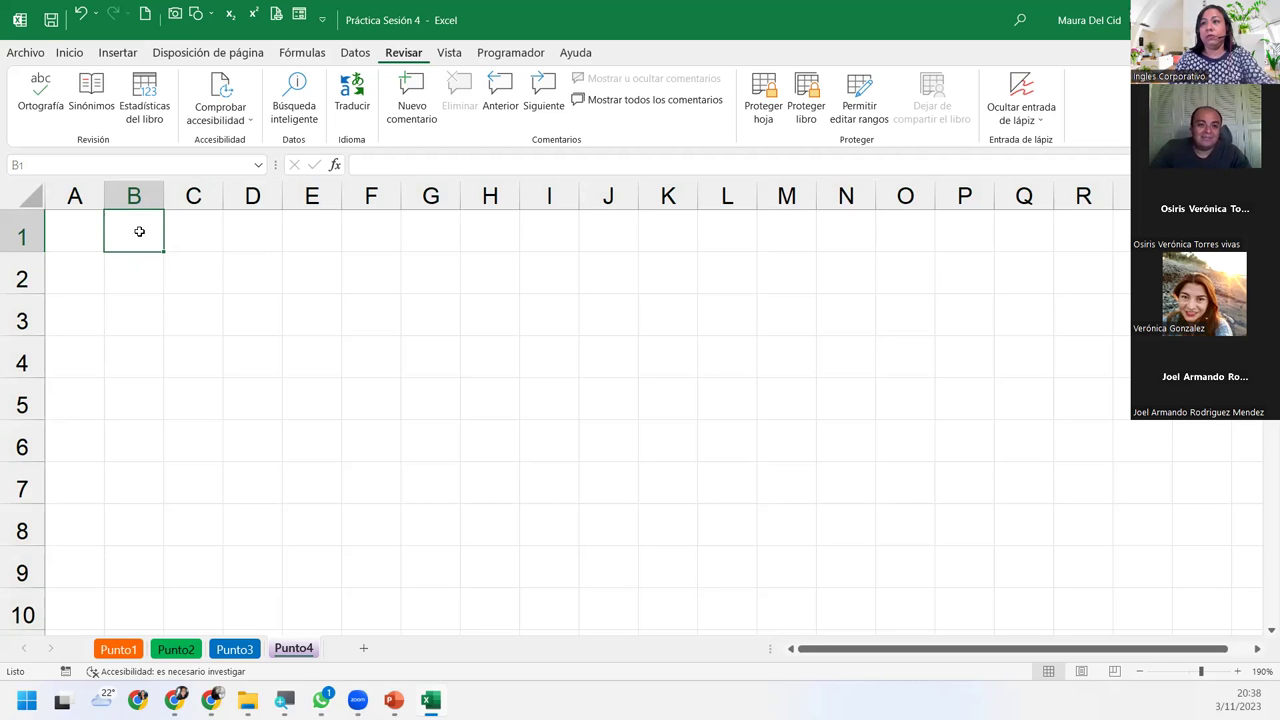
text(1)
key(Return)
click(139, 232)
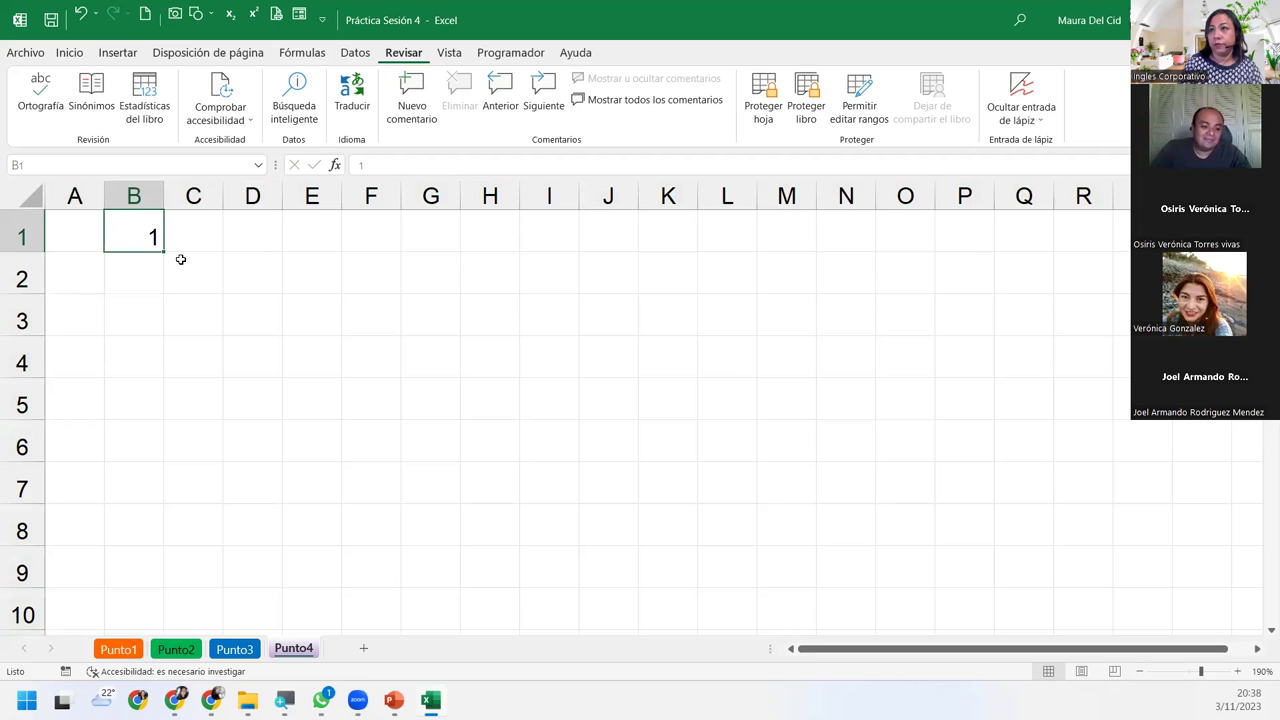
click(196, 229)
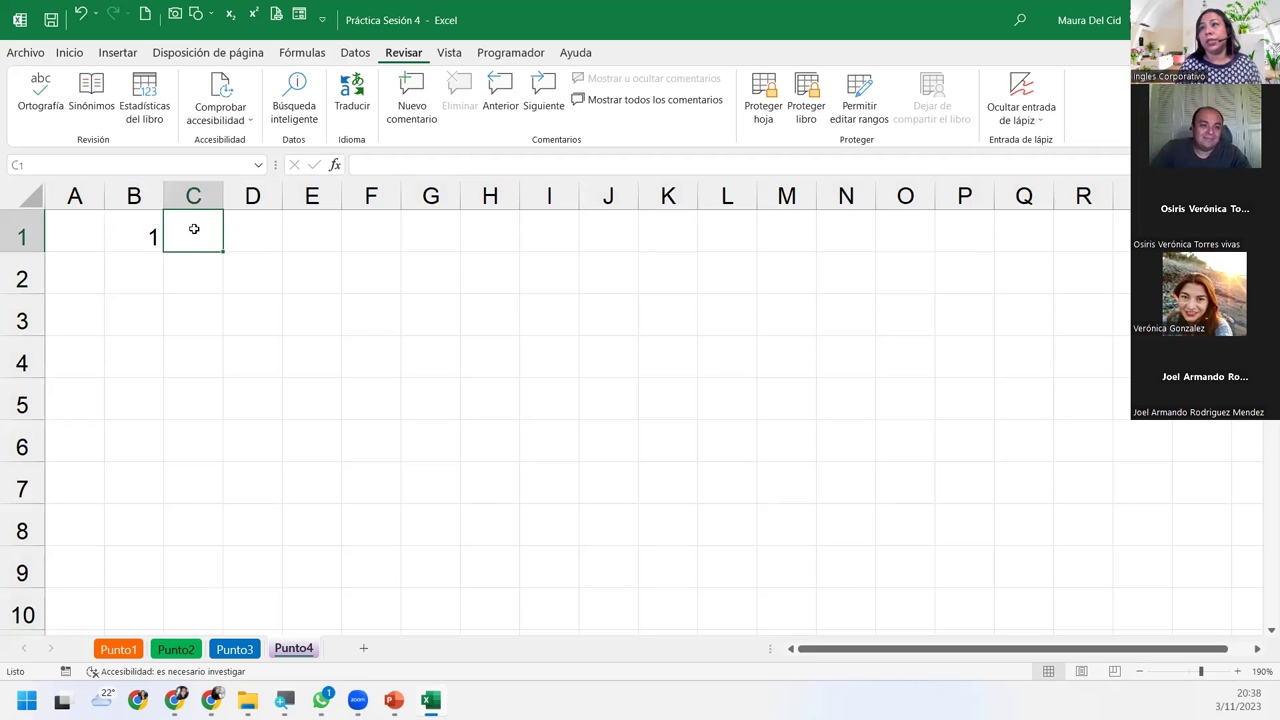
text(2)
key(Return)
drag(149, 237, 212, 238)
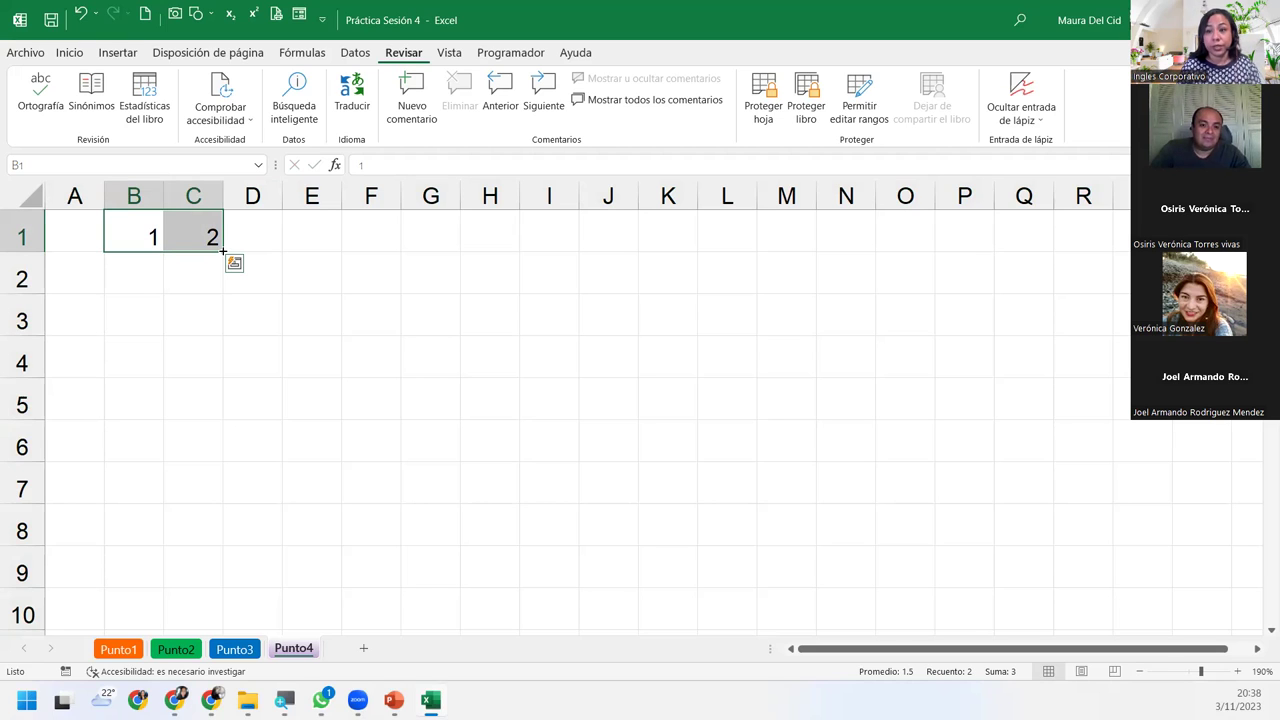
drag(223, 251, 679, 277)
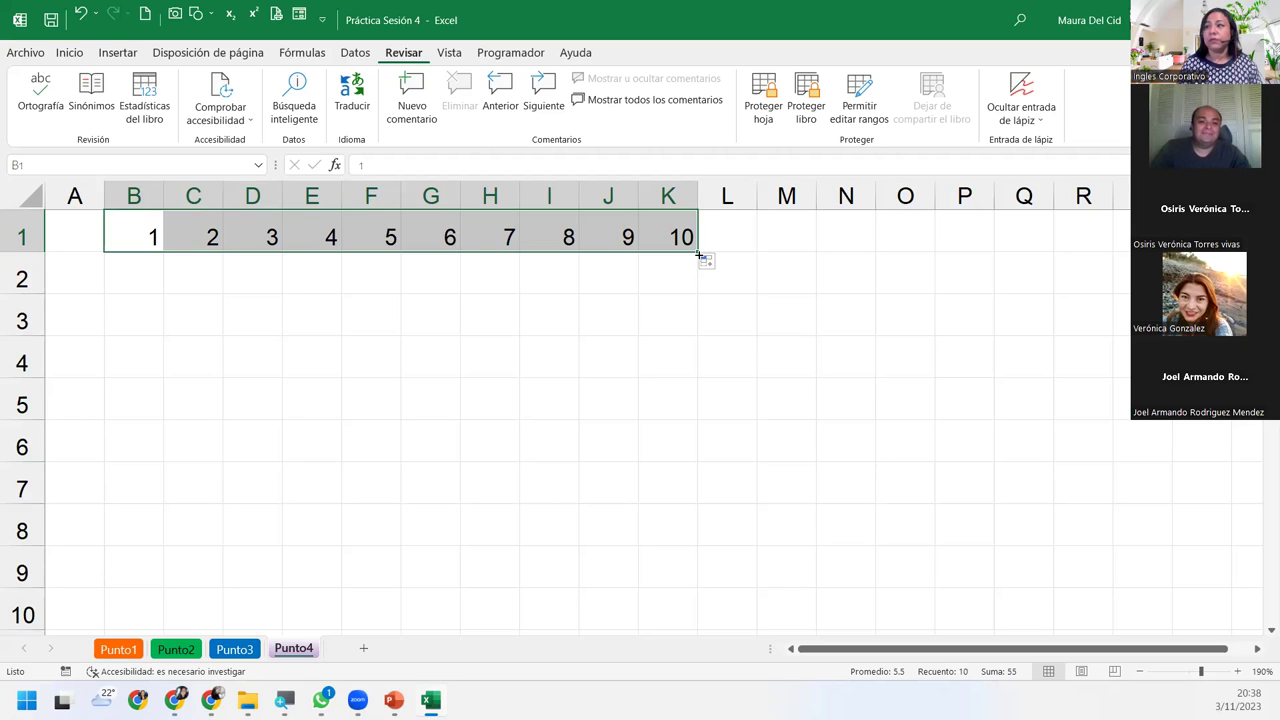
- Enter 1 and 2 in A2:A3, extend the series to 10 in A11, and adjust the zoom
click(82, 281)
text(1)
key(Return)
text(2)
key(Return)
drag(82, 281, 100, 618)
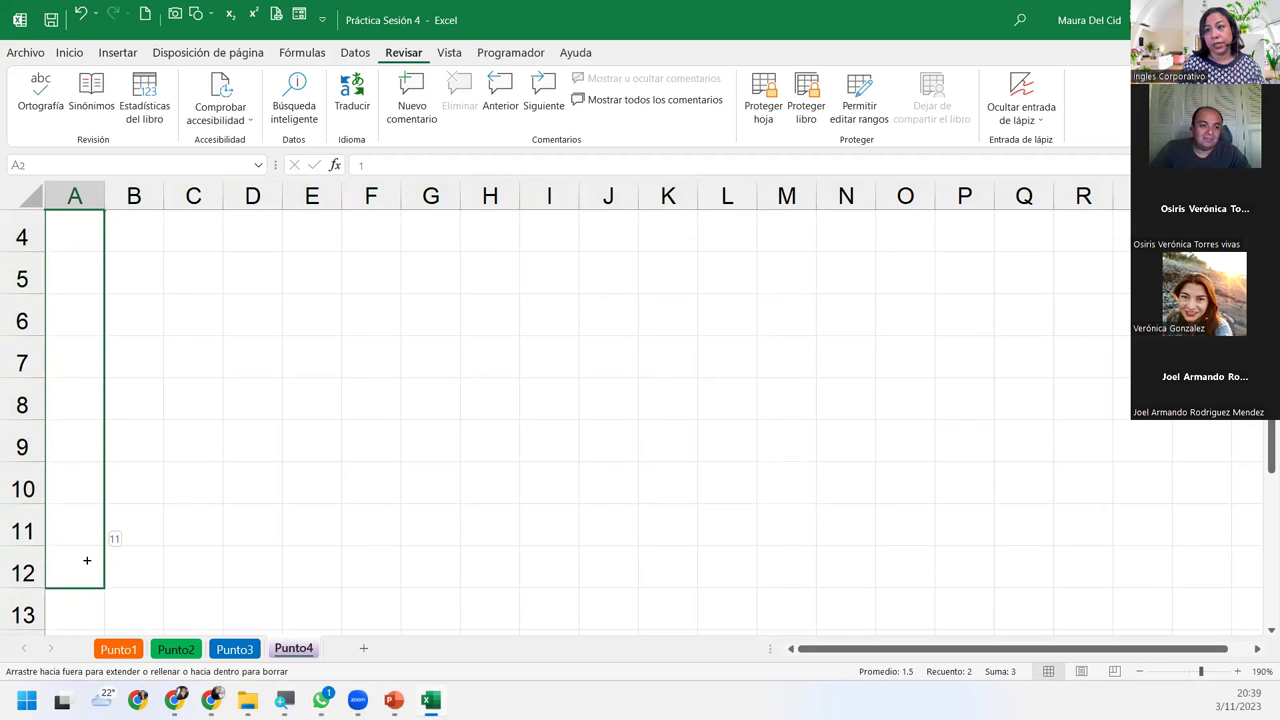
drag(100, 618, 86, 548)
scroll(300, 480, up, 2)
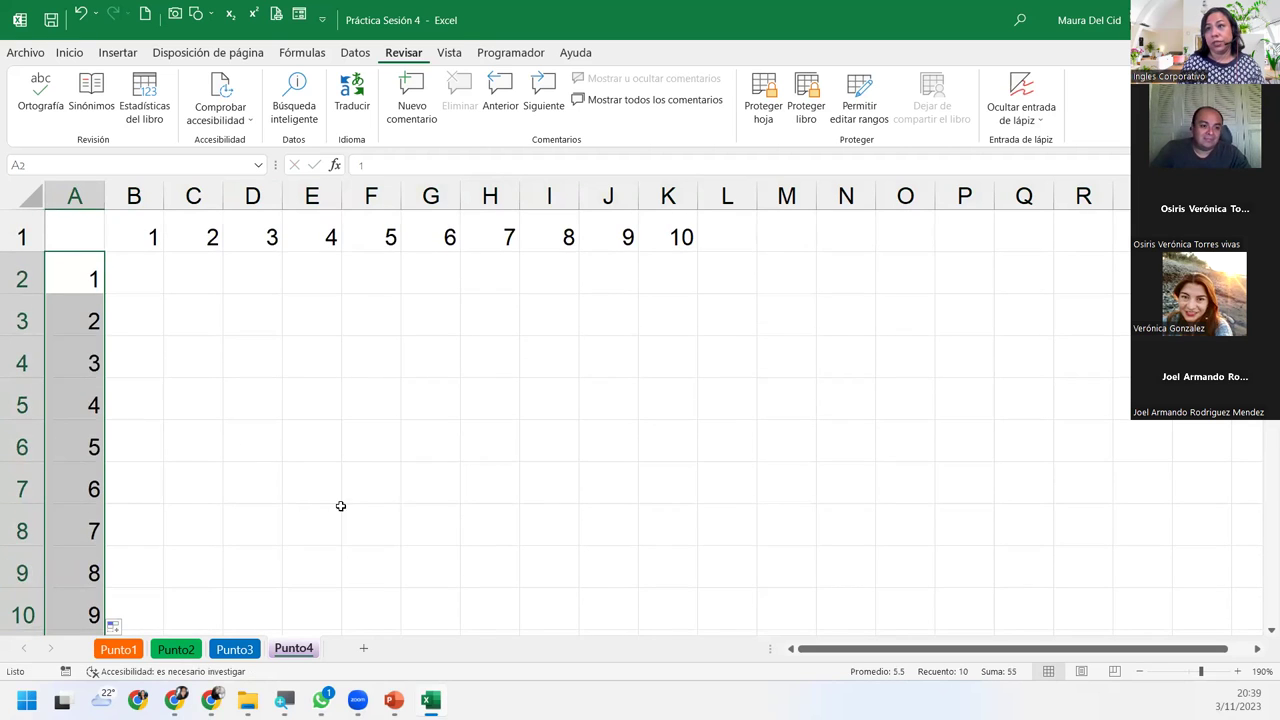
click(1139, 672)
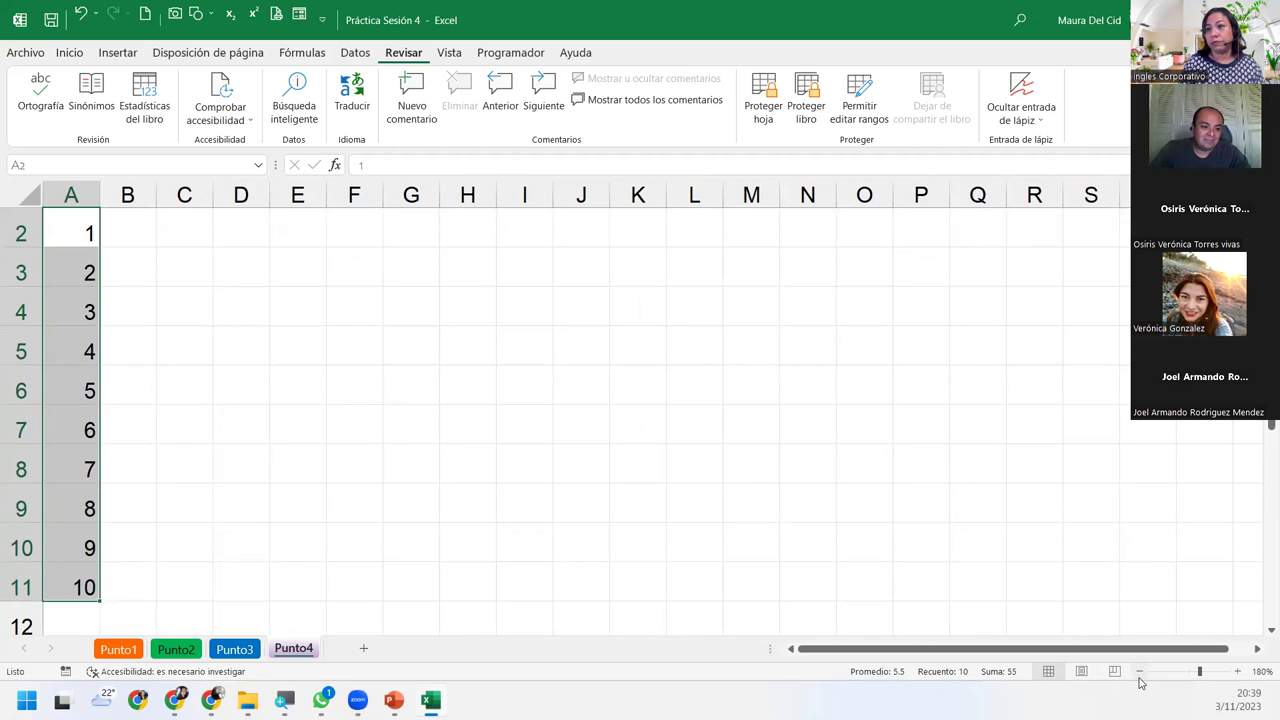
scroll(292, 331, up, 1)
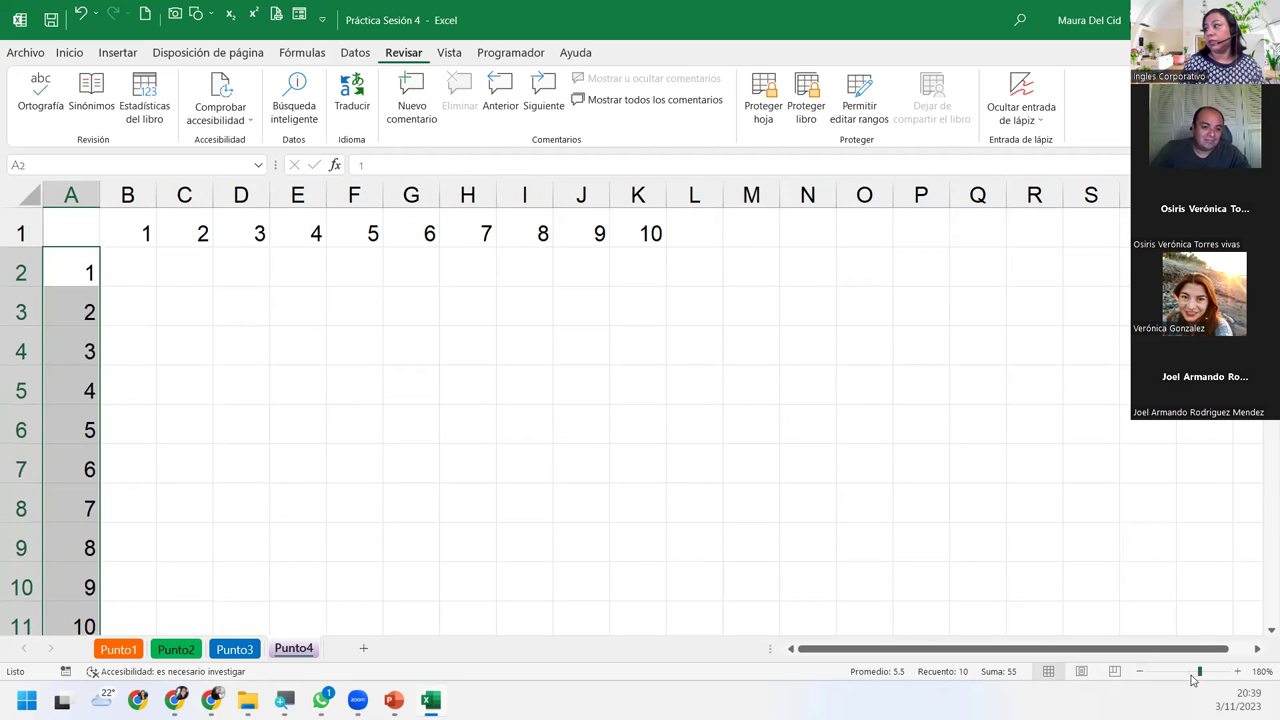
click(1139, 672)
click(112, 252)
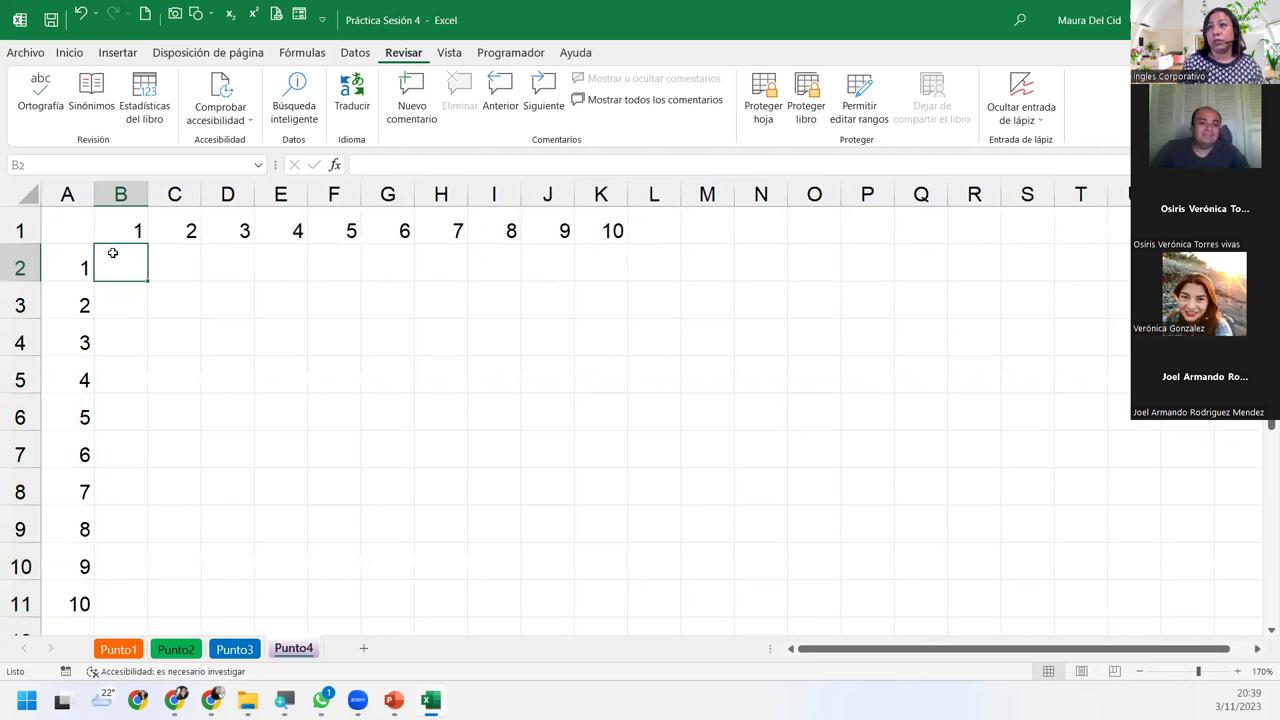
- Enter a right-aligned x in A1, then select the B1:K1 and A2:A11 headers
click(54, 225)
text(x)
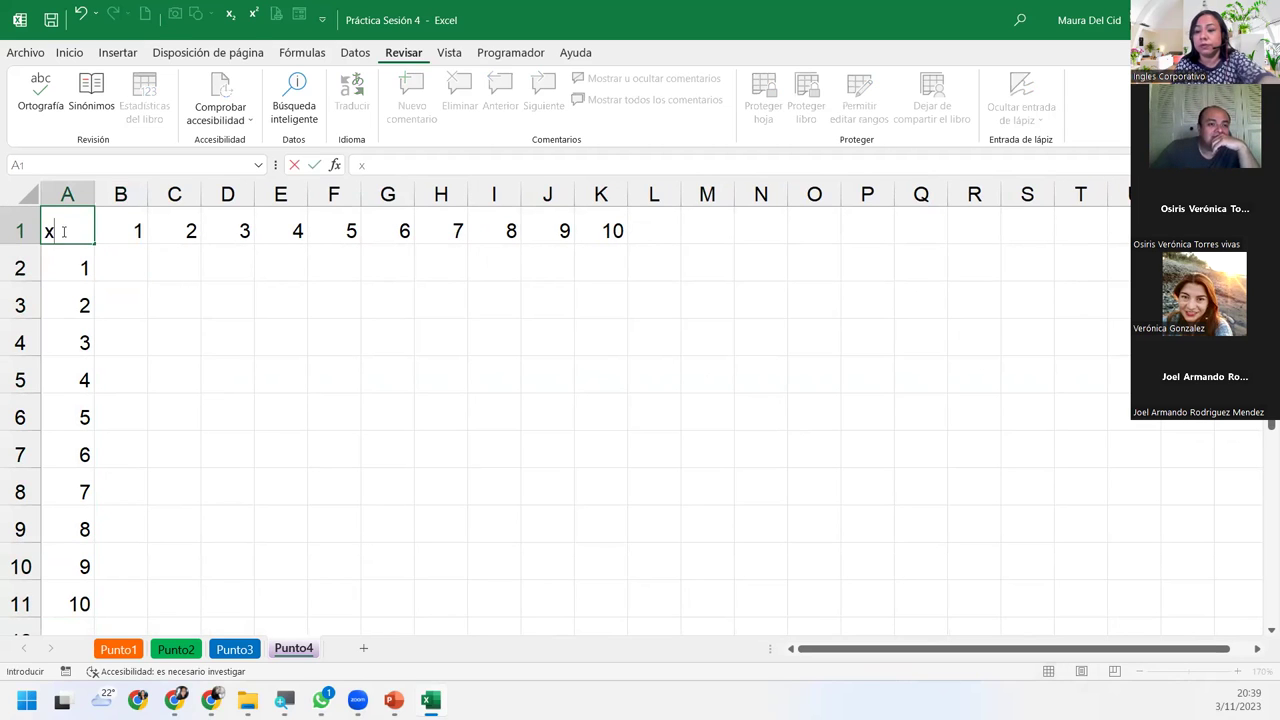
key(Return)
click(82, 232)
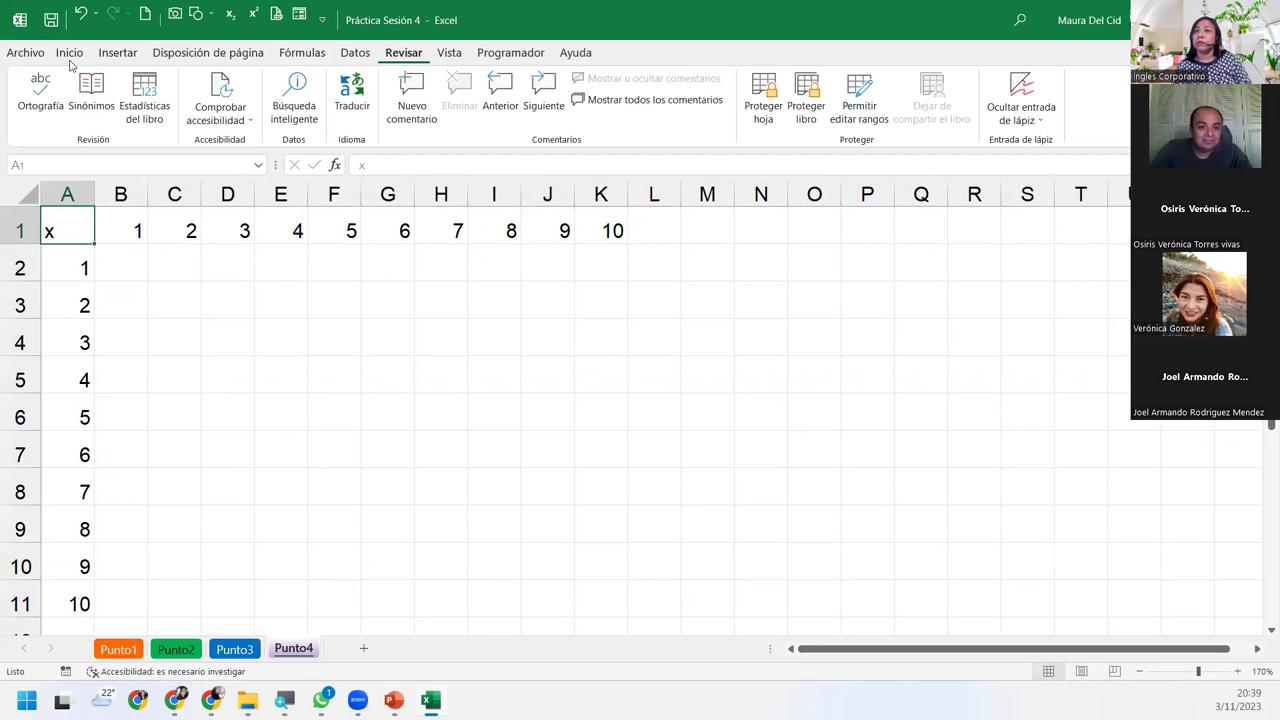
click(64, 52)
click(323, 111)
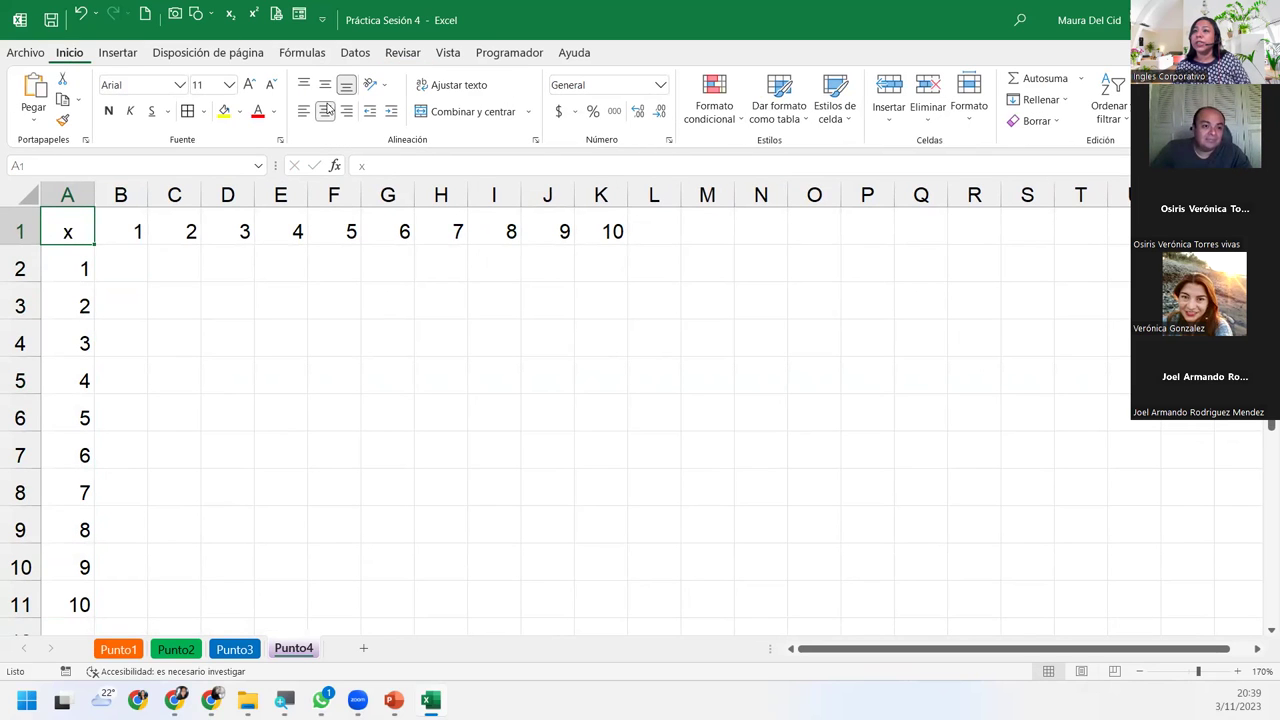
click(346, 111)
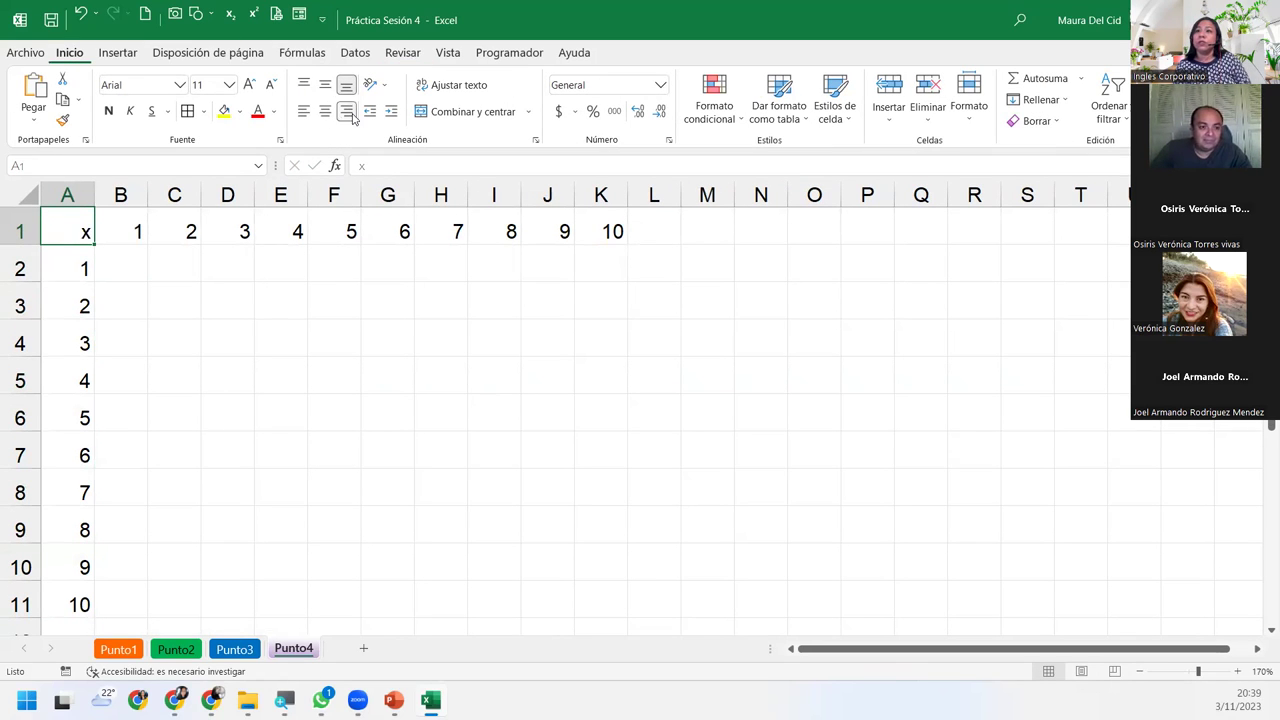
click(120, 261)
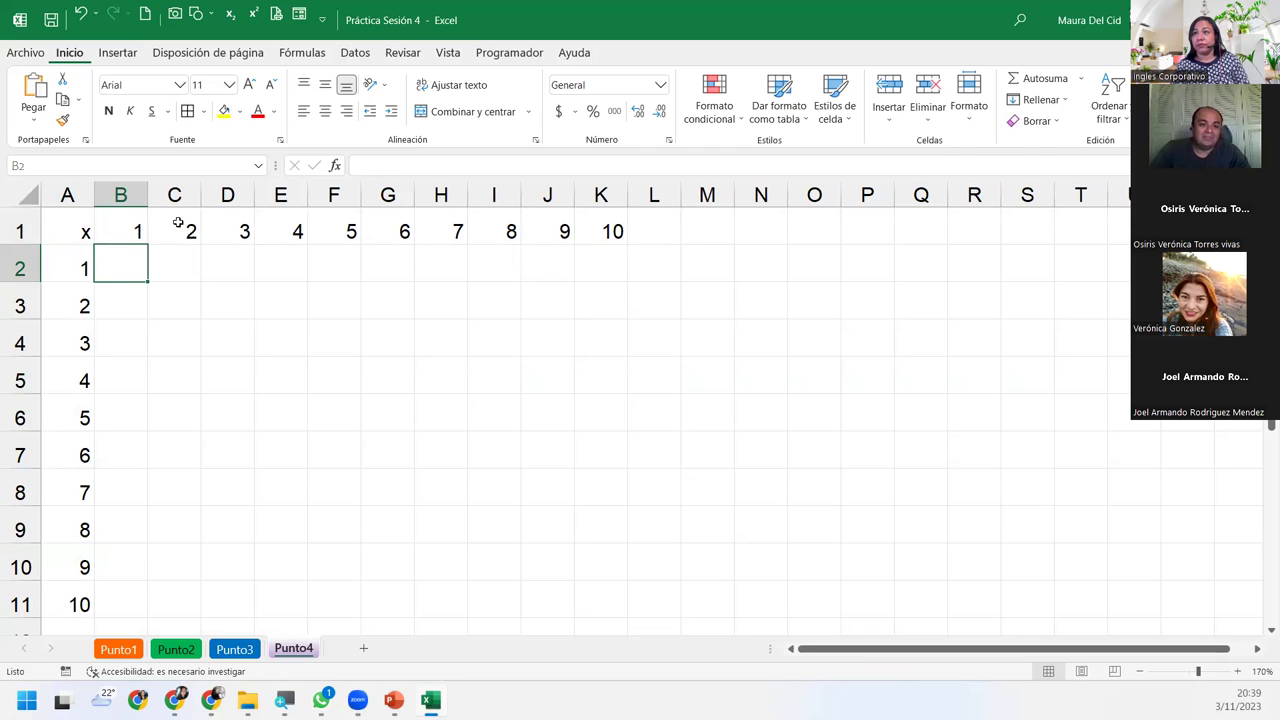
drag(132, 228, 590, 224)
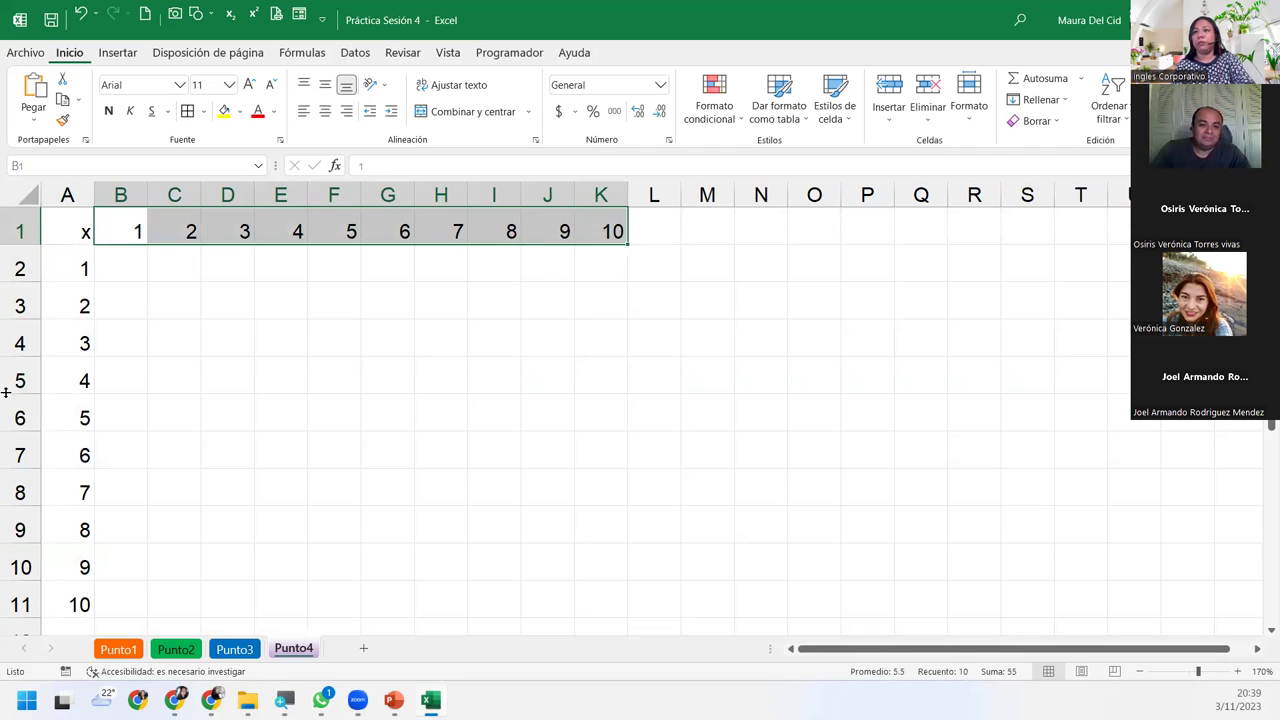
ctrl+drag(78, 262, 82, 604)
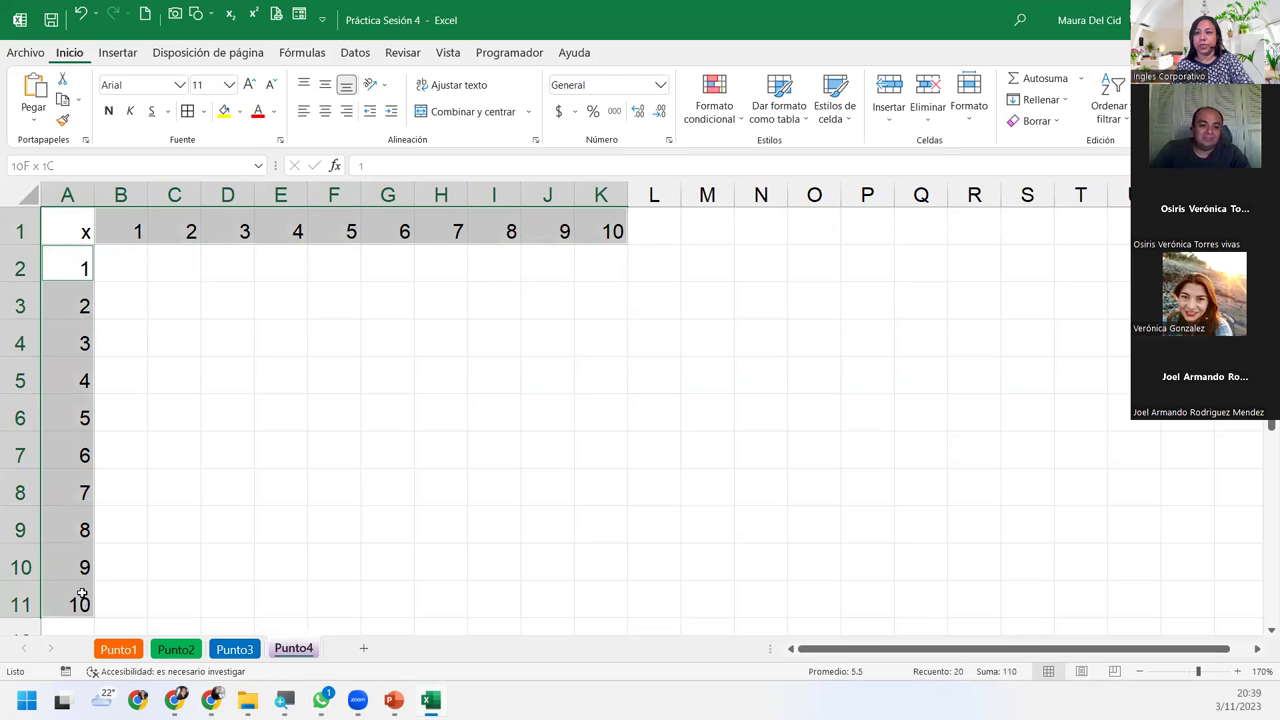
- Give the B1:K1 and A2:A11 number headers a light blue fill
click(239, 111)
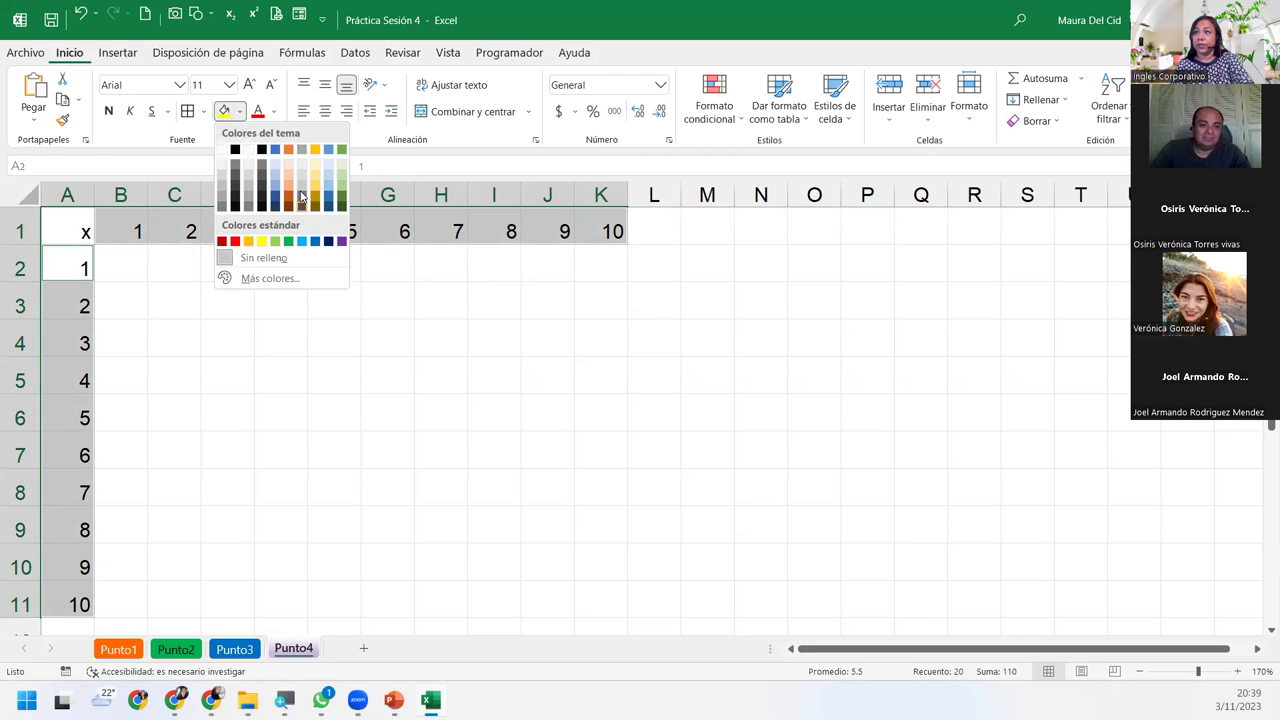
click(261, 162)
click(138, 268)
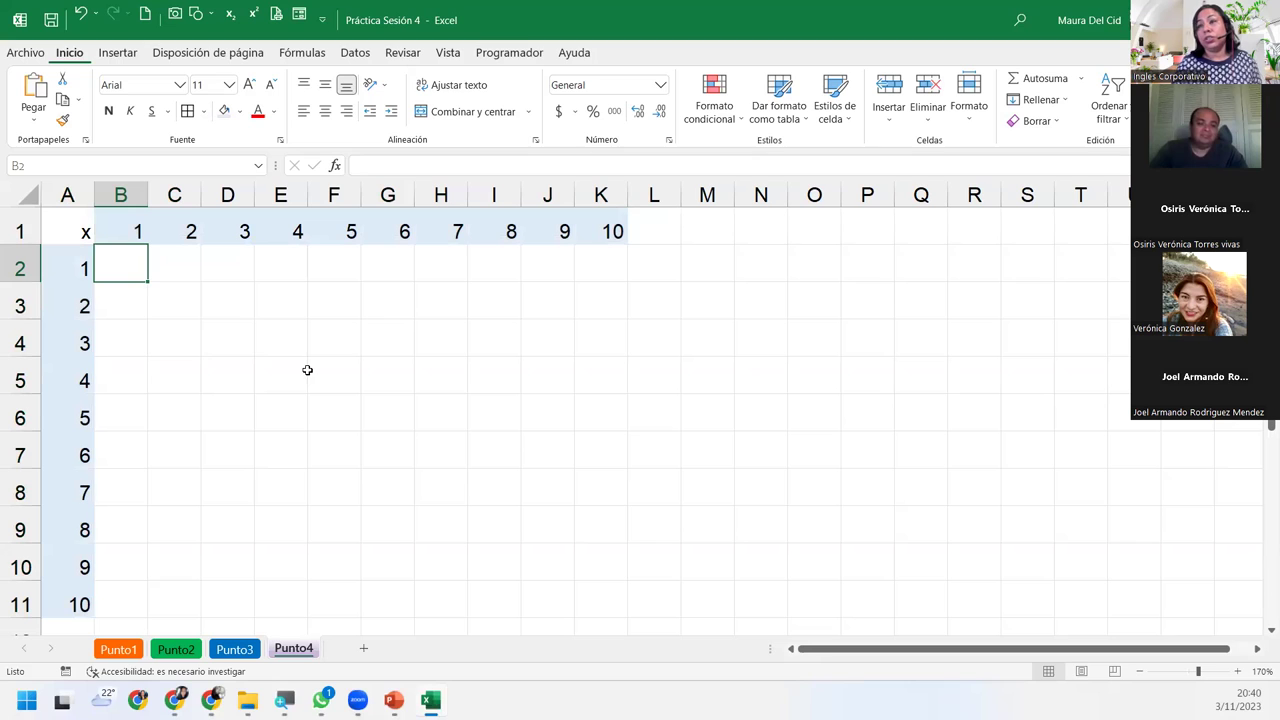
click(64, 195)
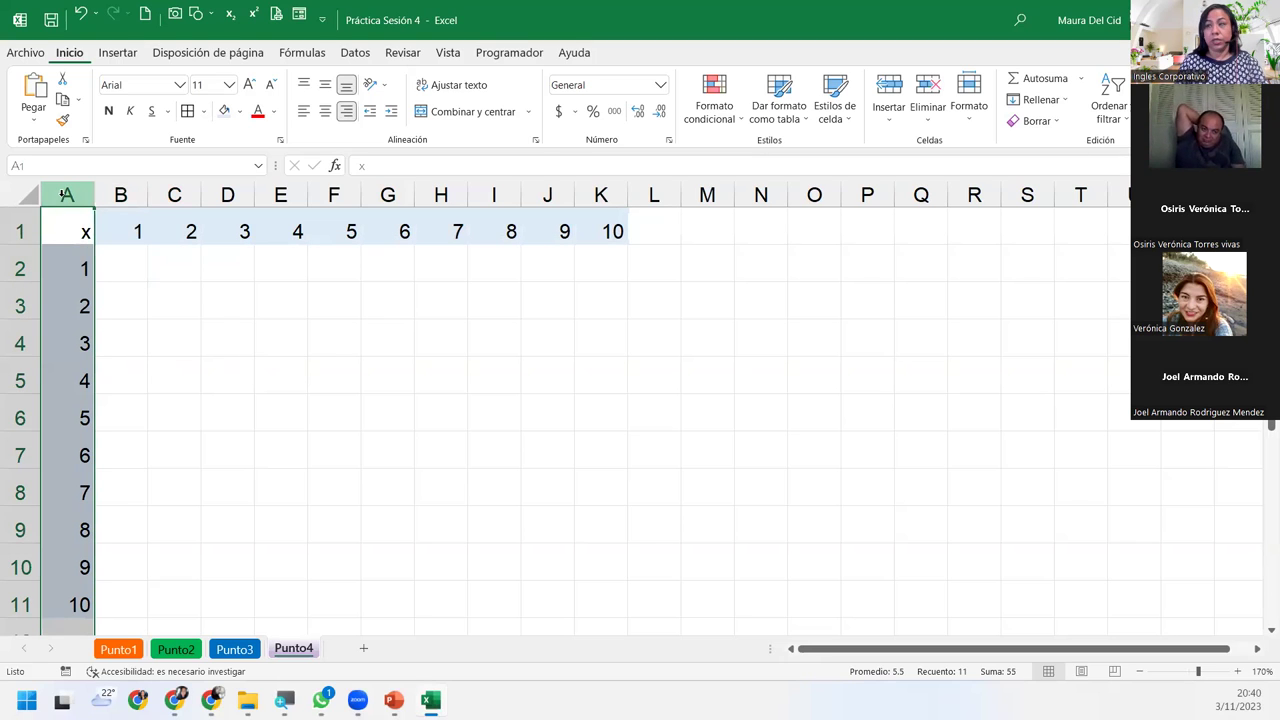
ctrl+click(22, 230)
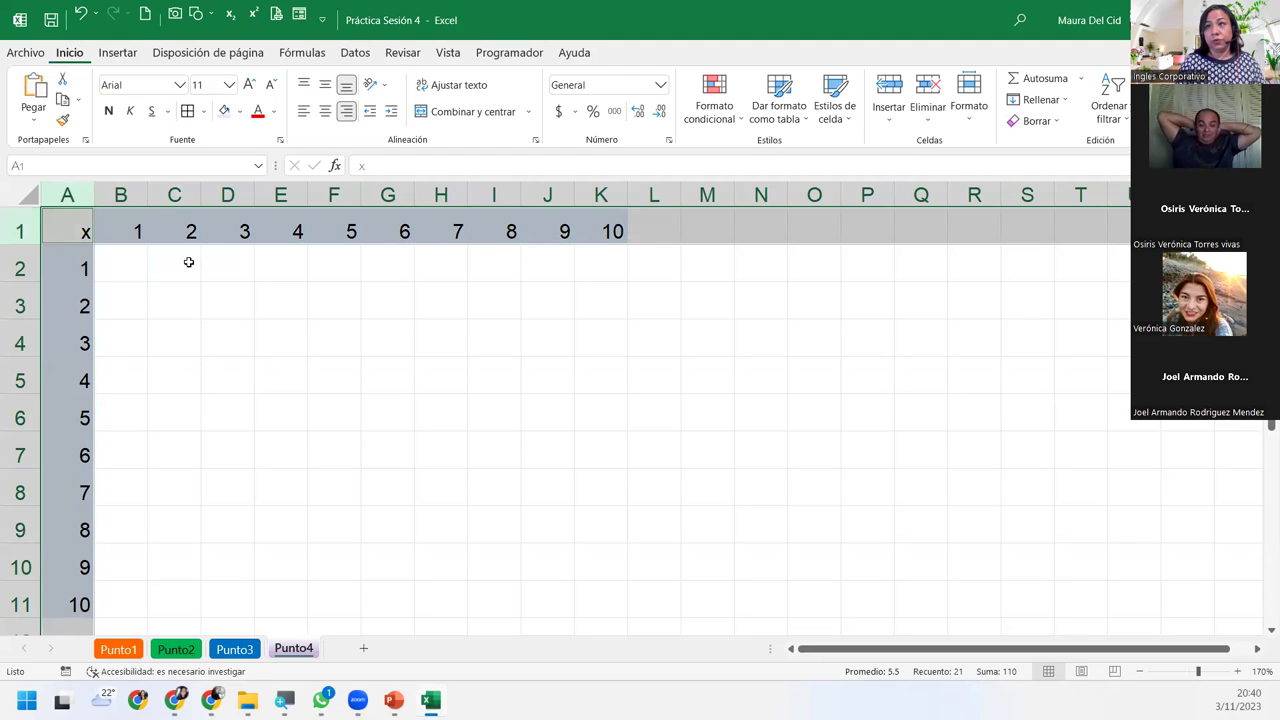
click(131, 266)
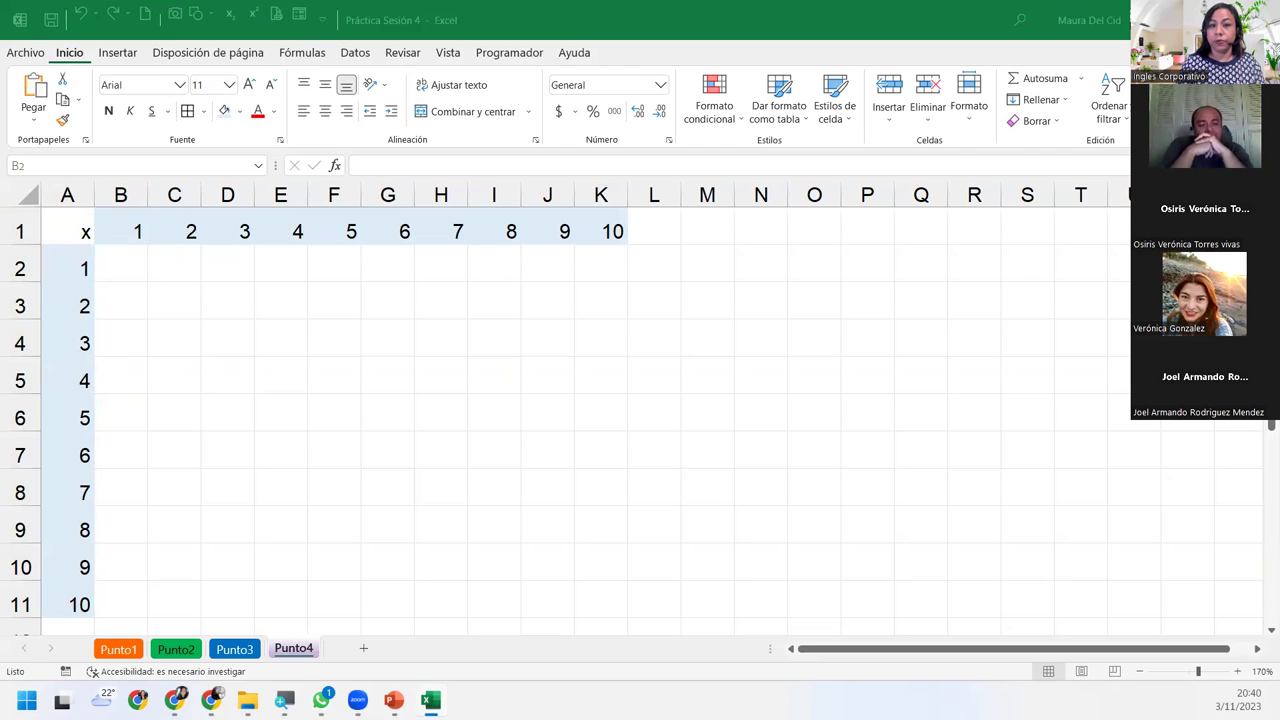
click(126, 272)
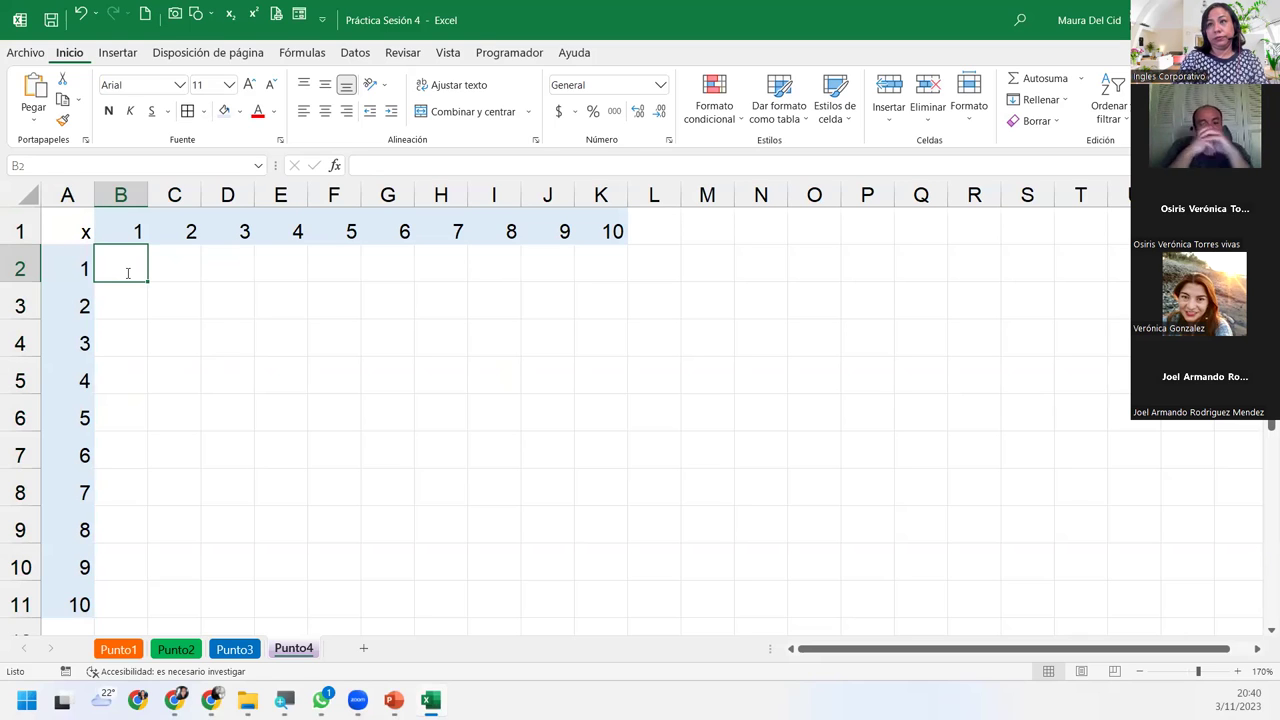
- Enter the mixed-reference formula =B$1*$A2 in cell B2
text(=)
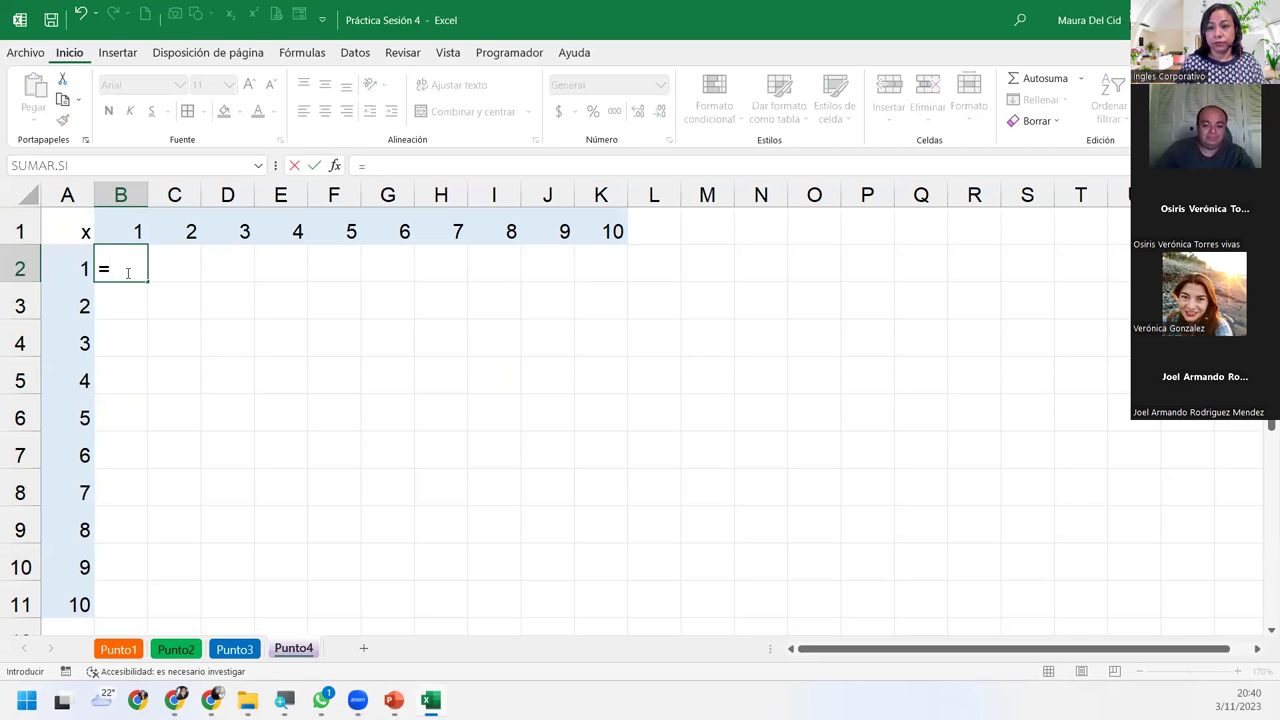
click(135, 231)
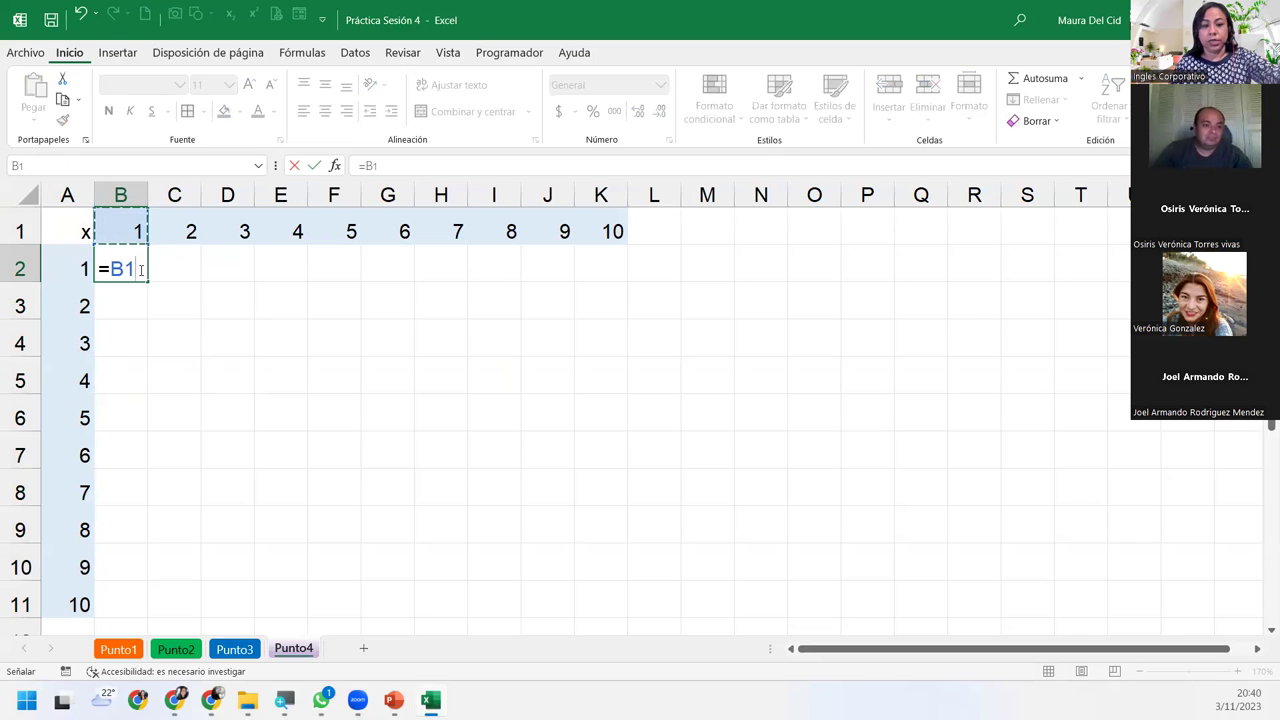
key(F4)
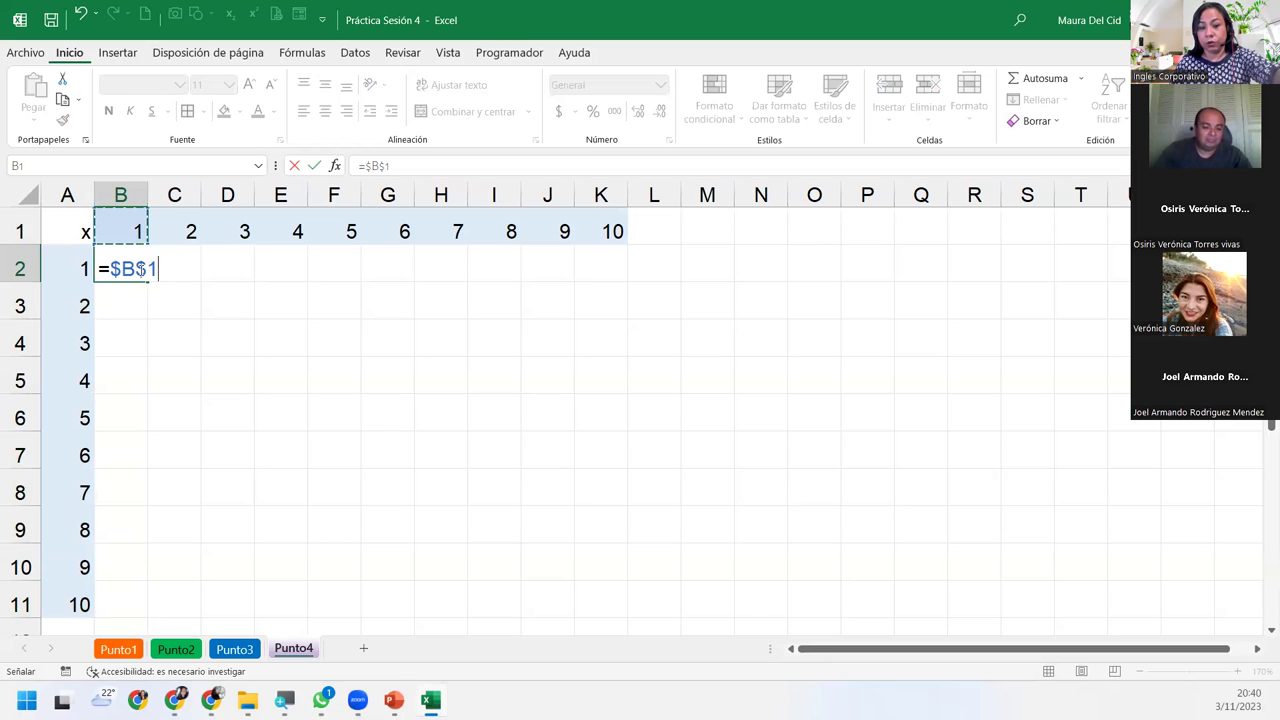
key(F4)
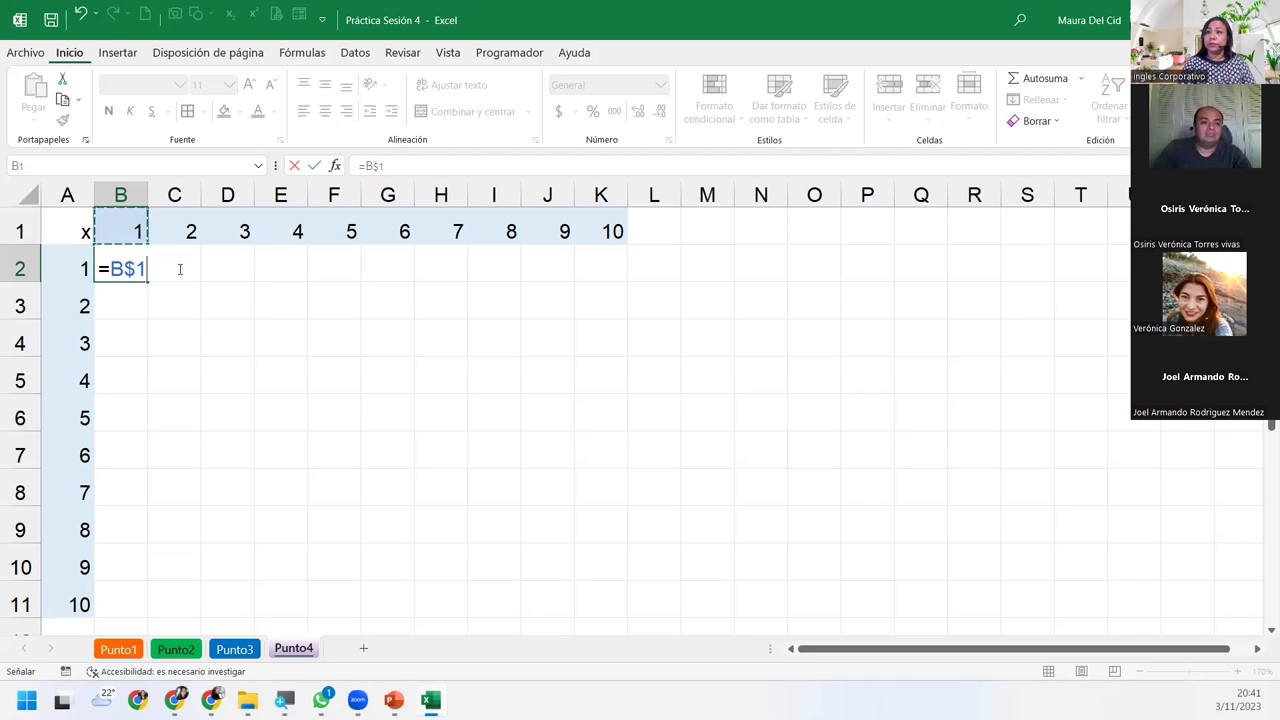
text(*)
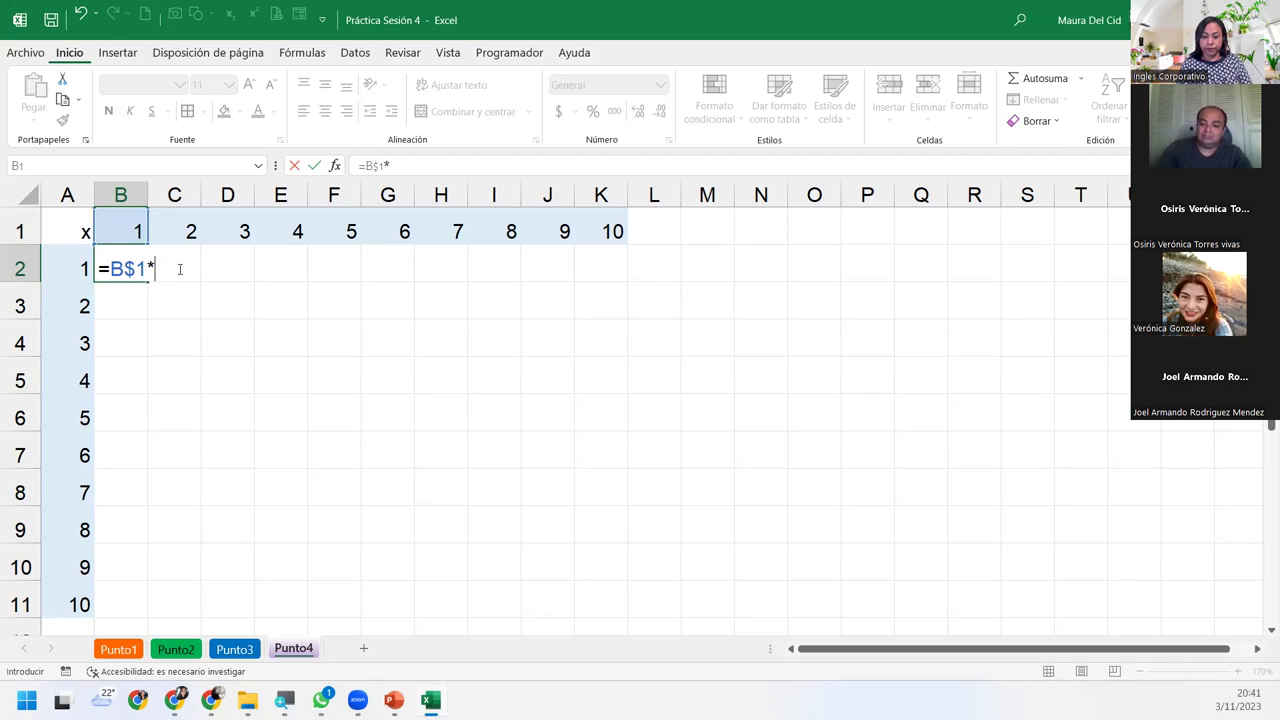
click(76, 267)
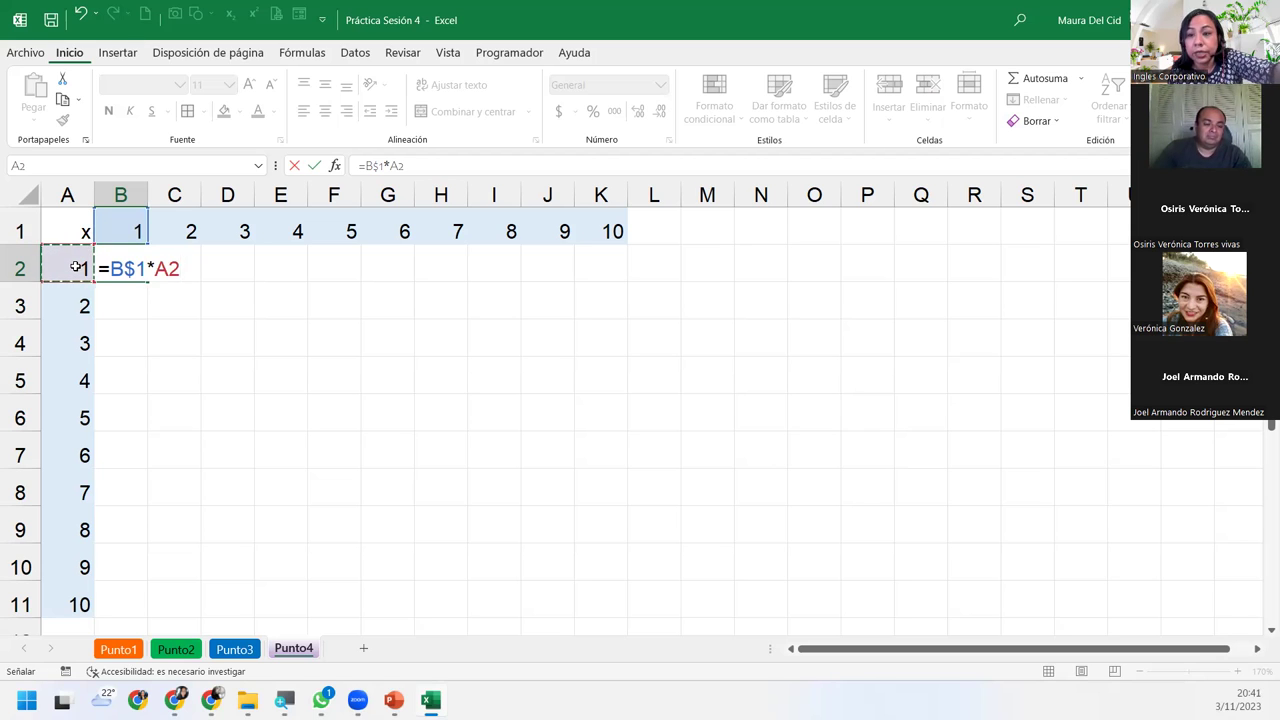
key(F4)
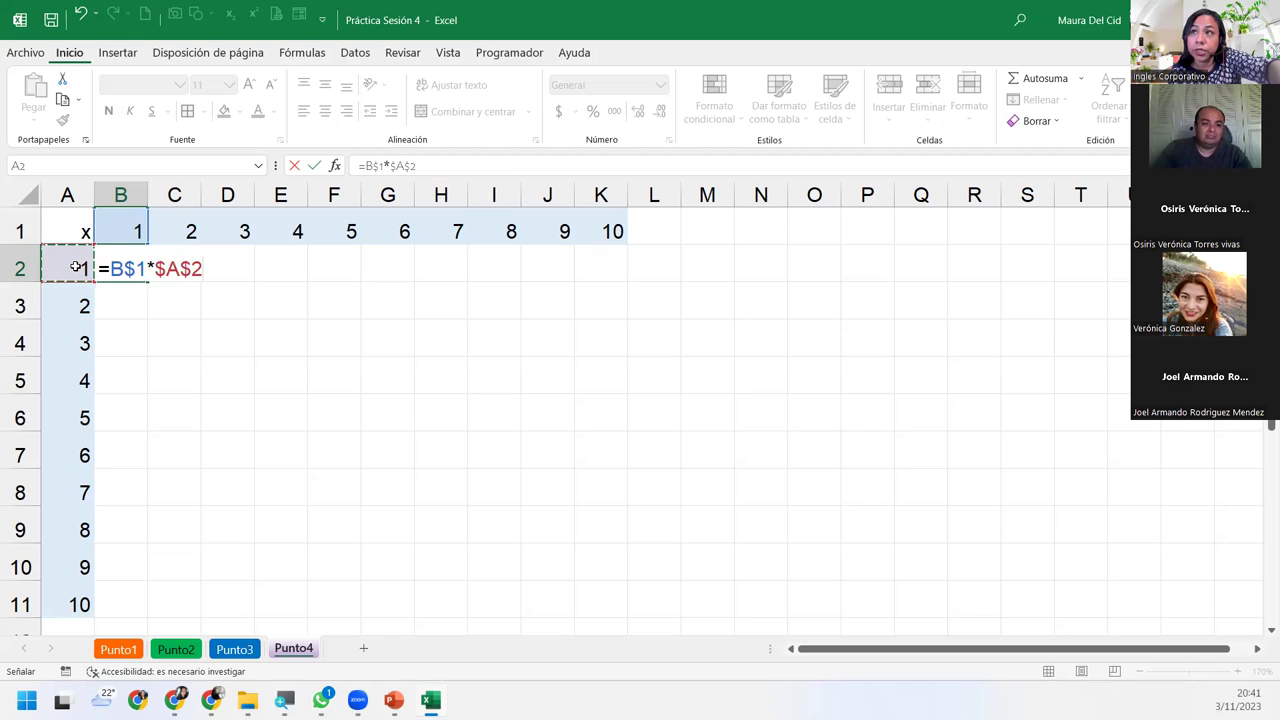
key(F4)
key(F4)
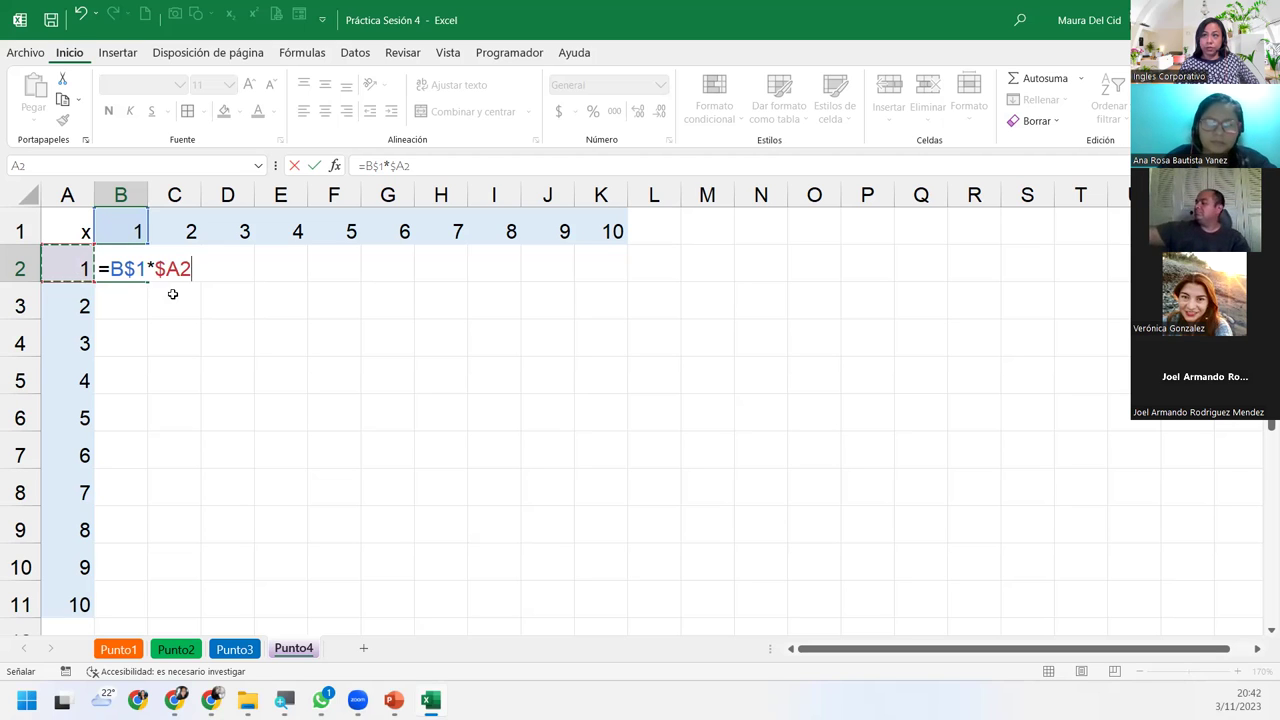
- Confirm the B2 formula and fill it across to K2 and down to row 11
key(Return)
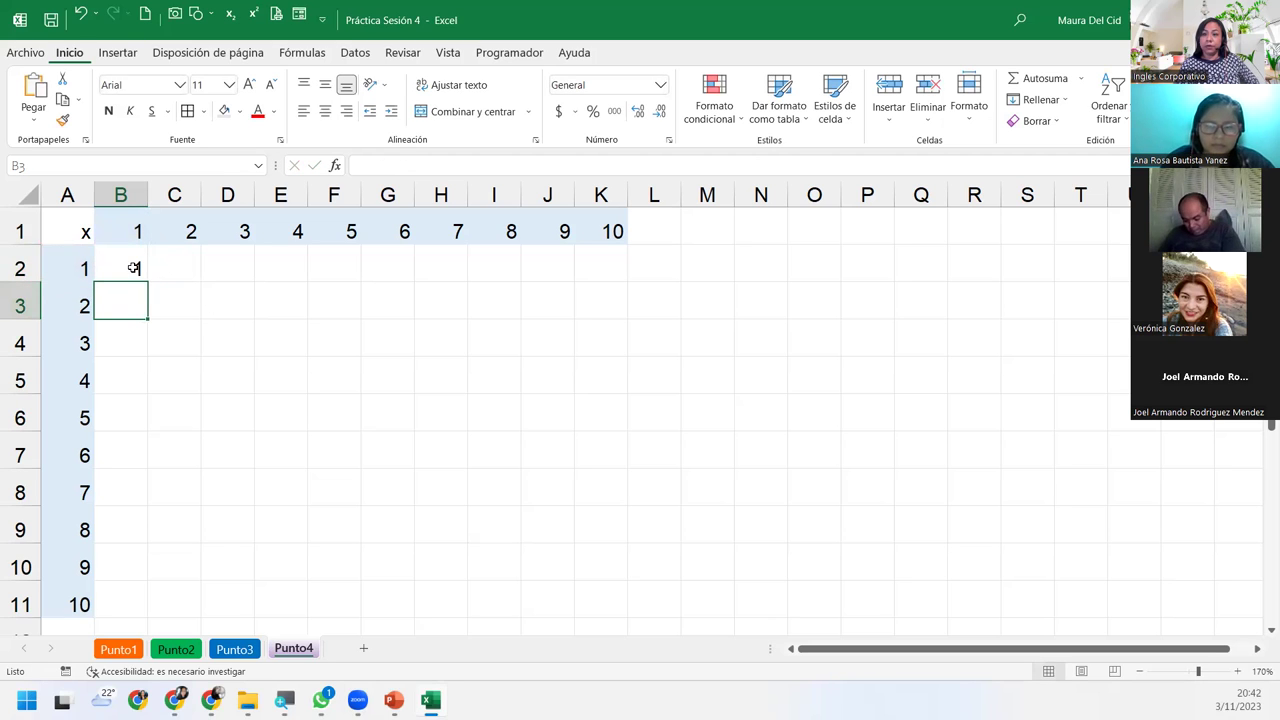
click(134, 268)
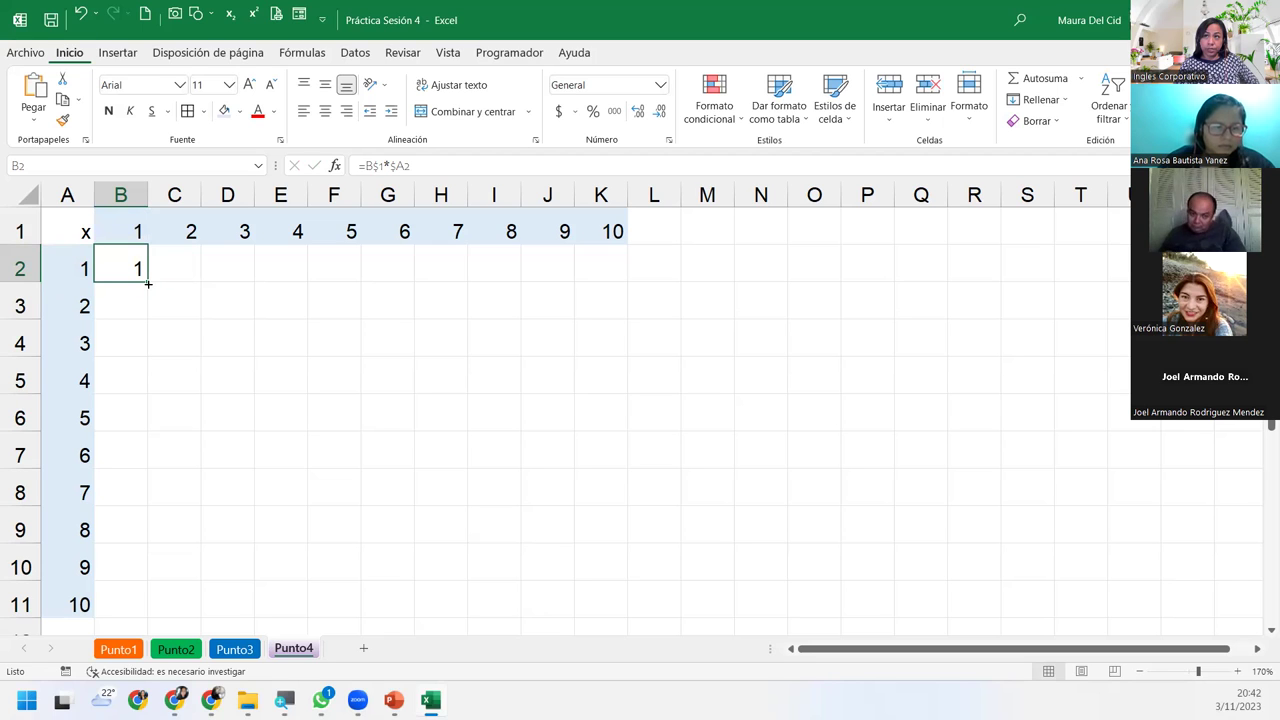
drag(148, 284, 643, 282)
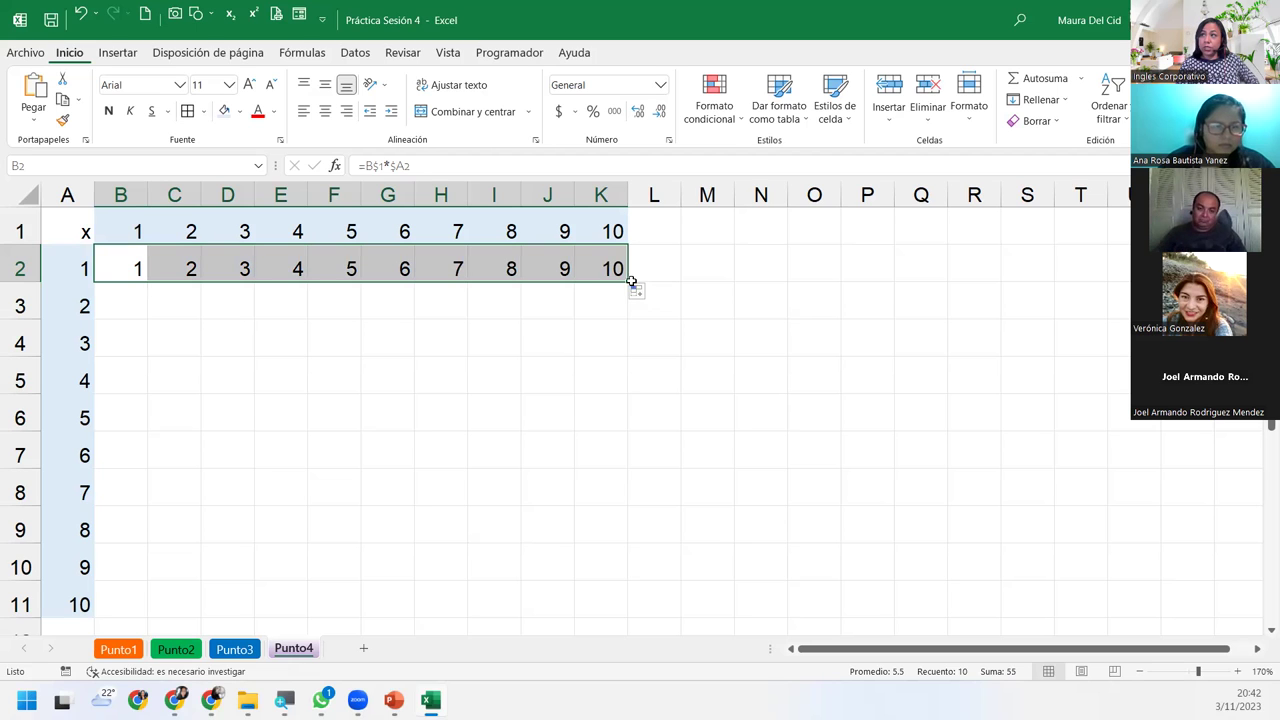
double_click(629, 283)
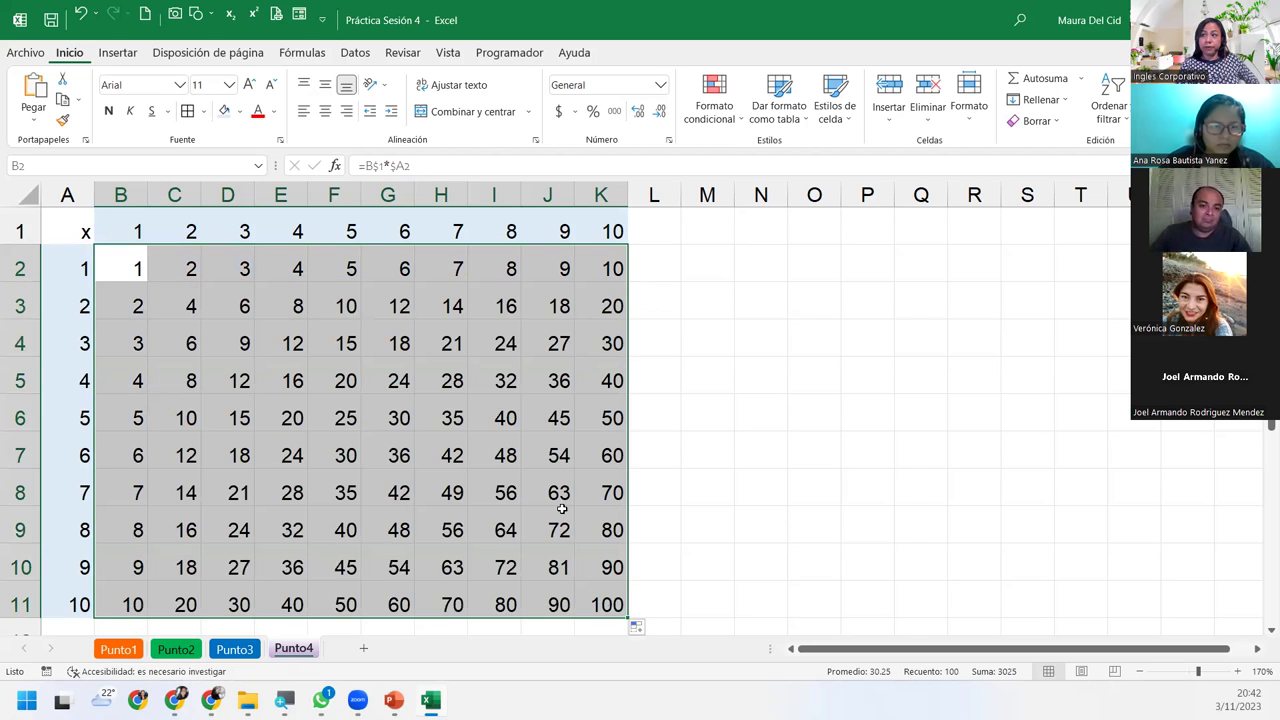
- Inspect the mixed-reference formulas in several table cells, such as I10 and G5
click(576, 564)
click(497, 560)
click(343, 497)
key(Up)
key(Up)
key(Left)
key(Up)
key(Right)
key(Right)
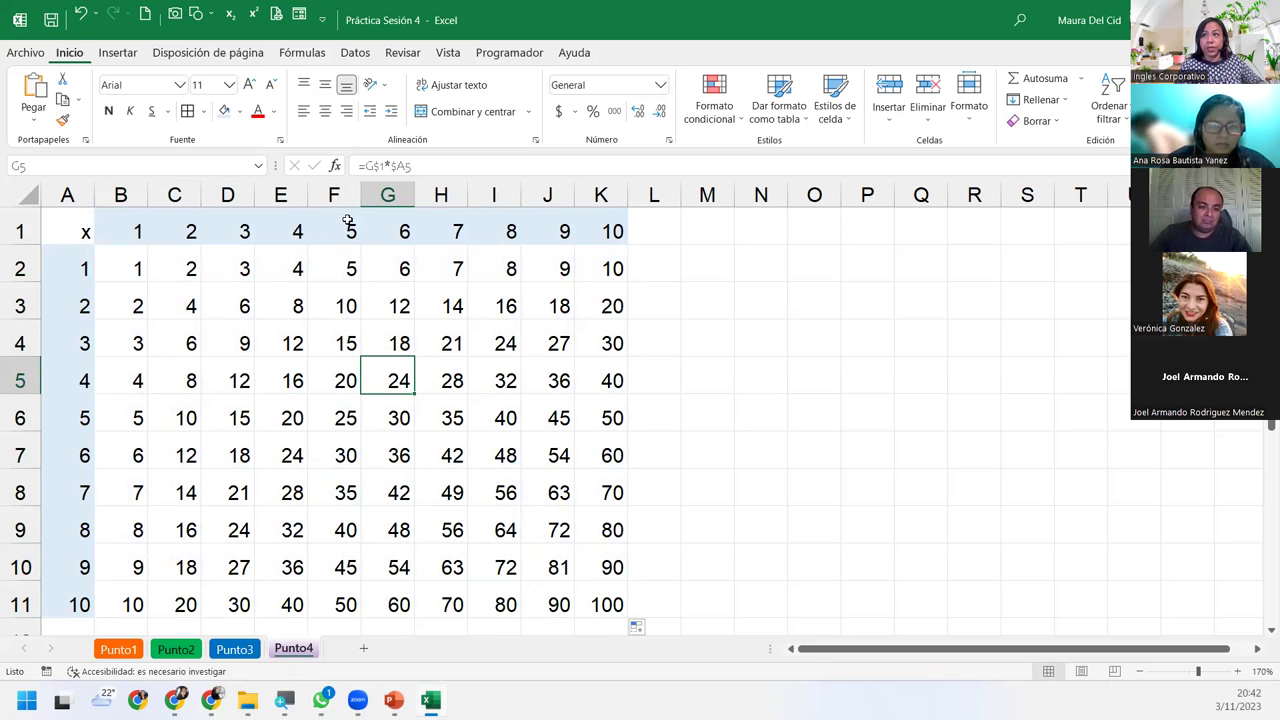
- Highlight column F and row 6, the multiples of 5, and check B6's =B$1*$A6
drag(349, 220, 356, 622)
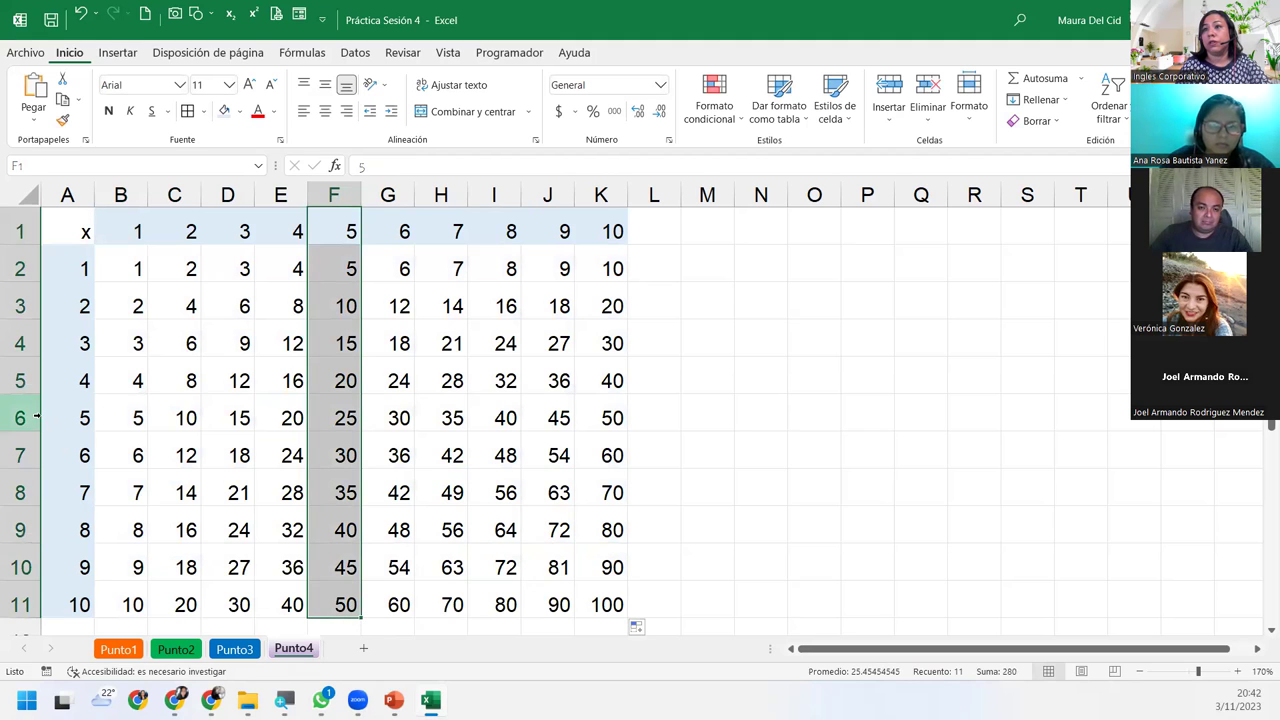
mouse_move(50, 418)
mouse_down()
mouse_move(642, 417)
mouse_move(615, 417)
mouse_up()
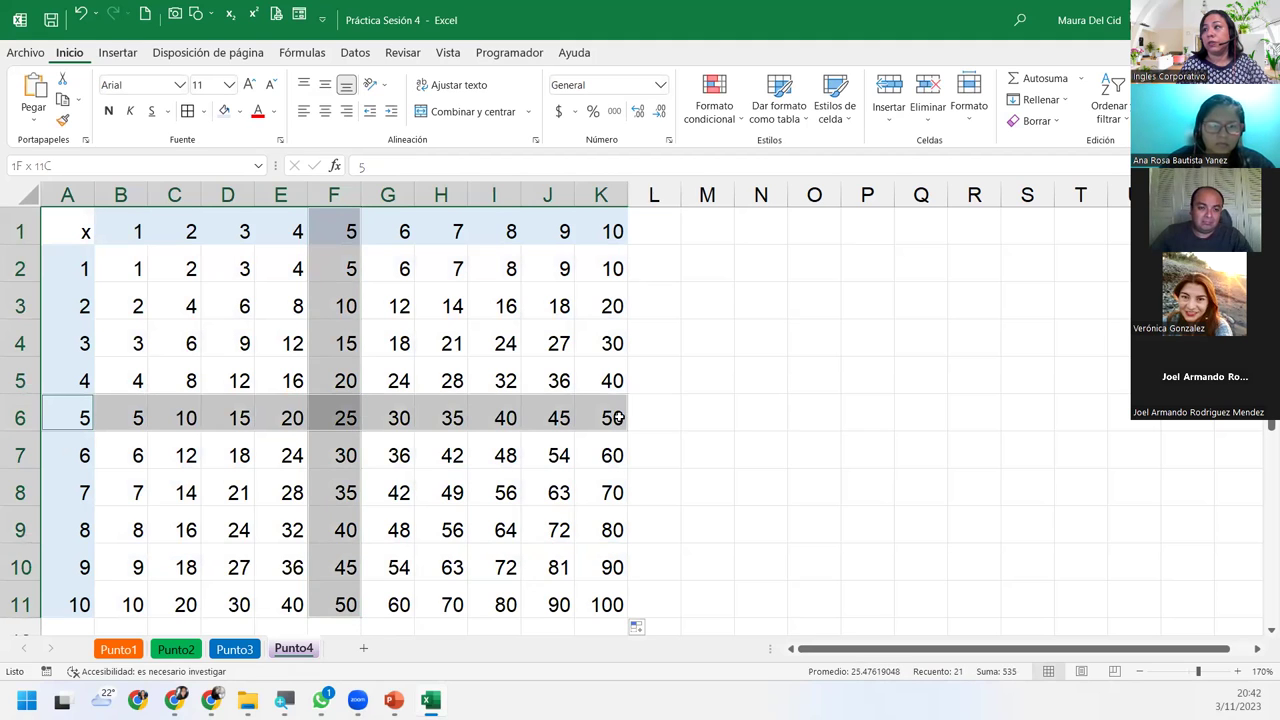
ctrl+click(346, 418)
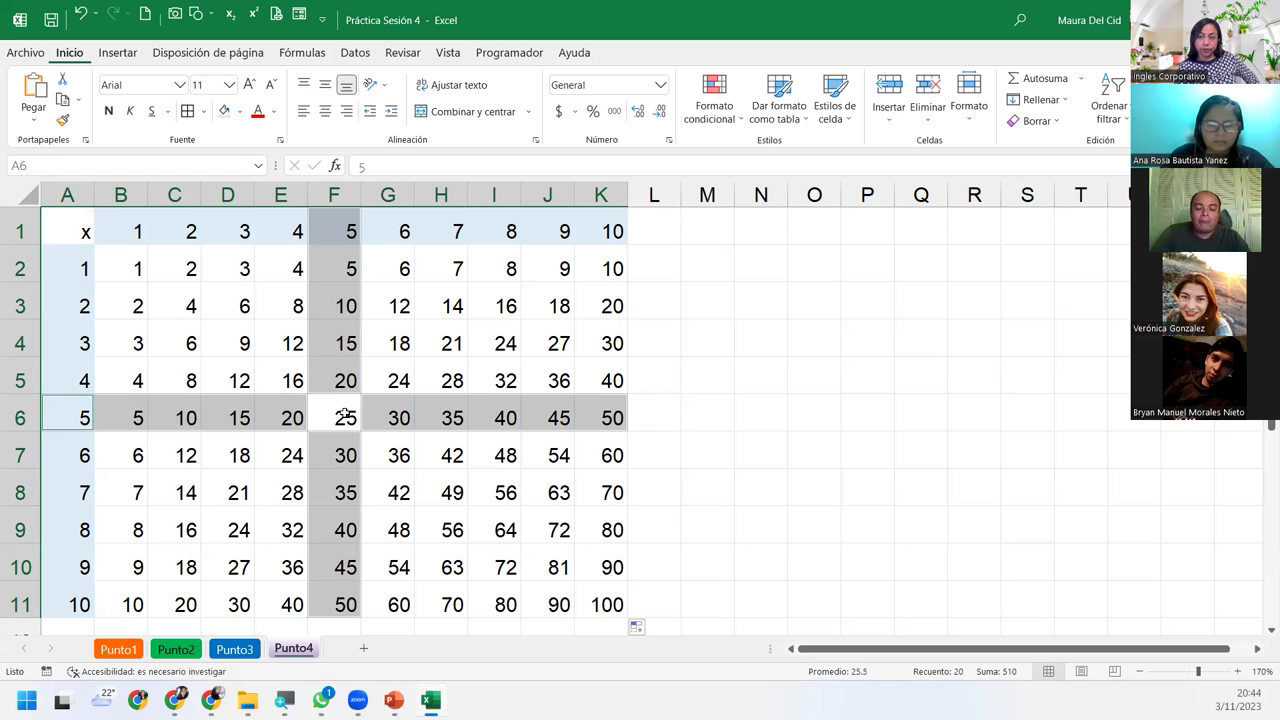
key(Right)
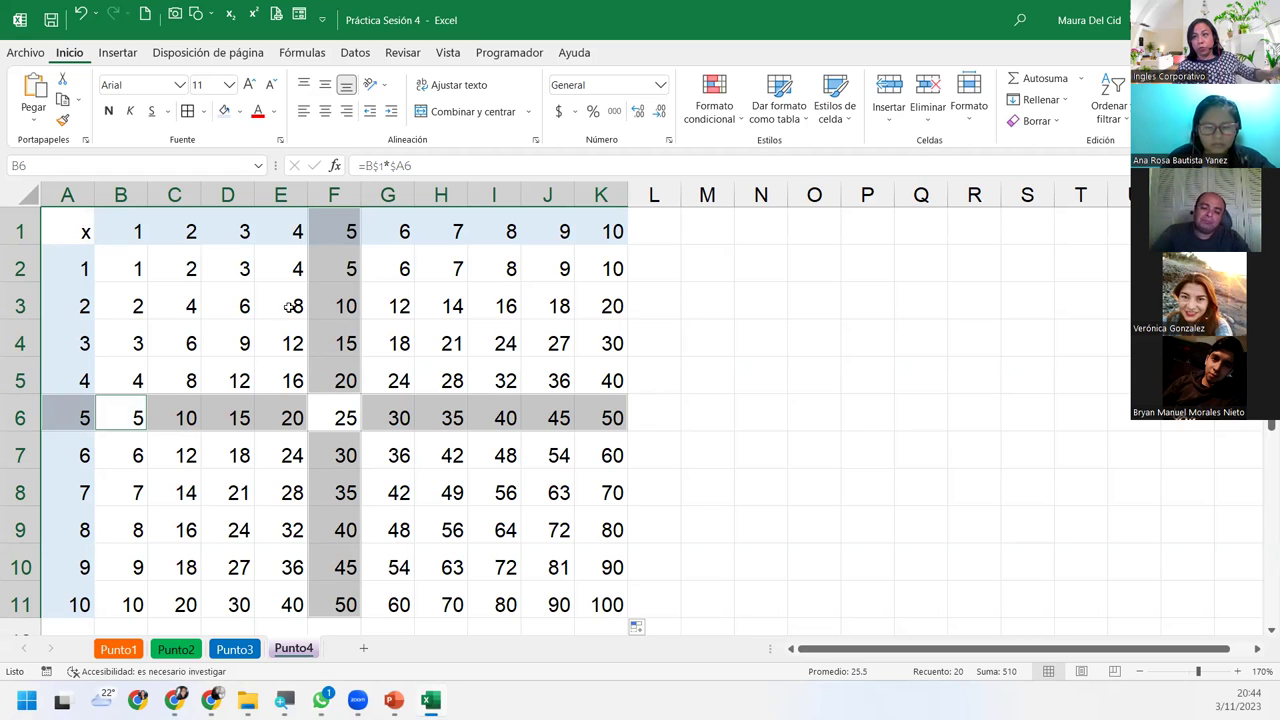
click(246, 652)
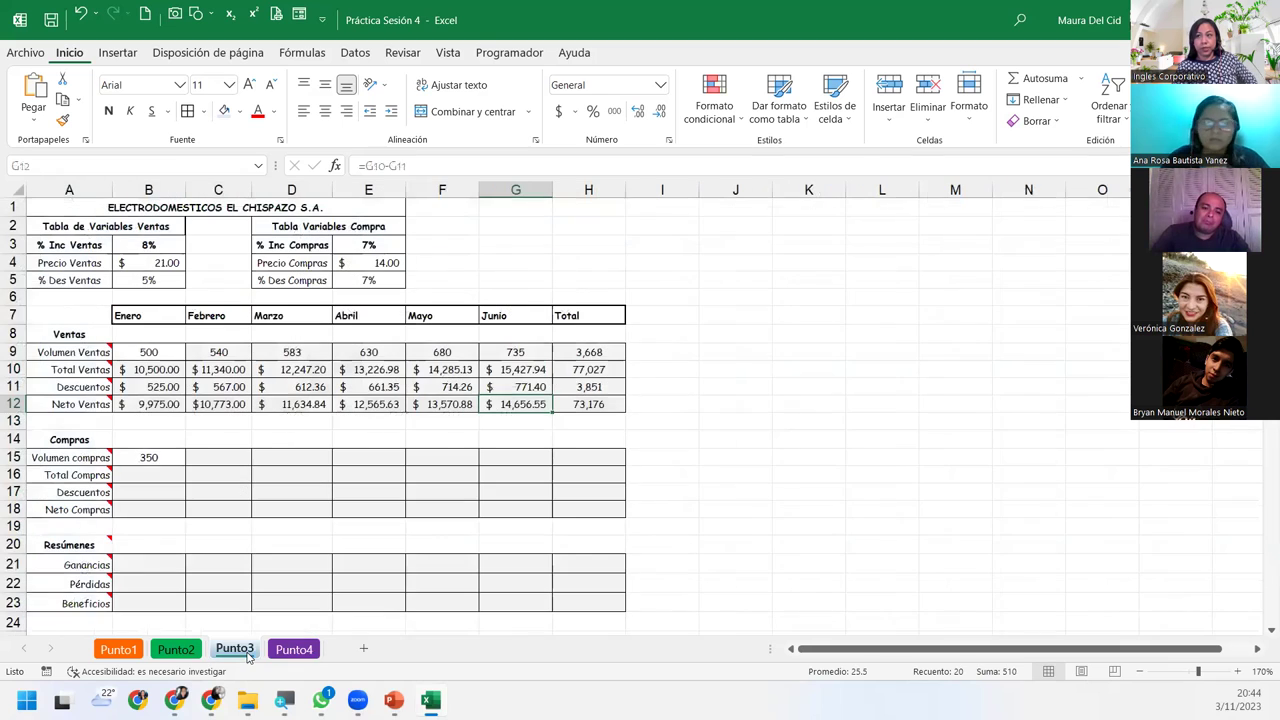
click(208, 479)
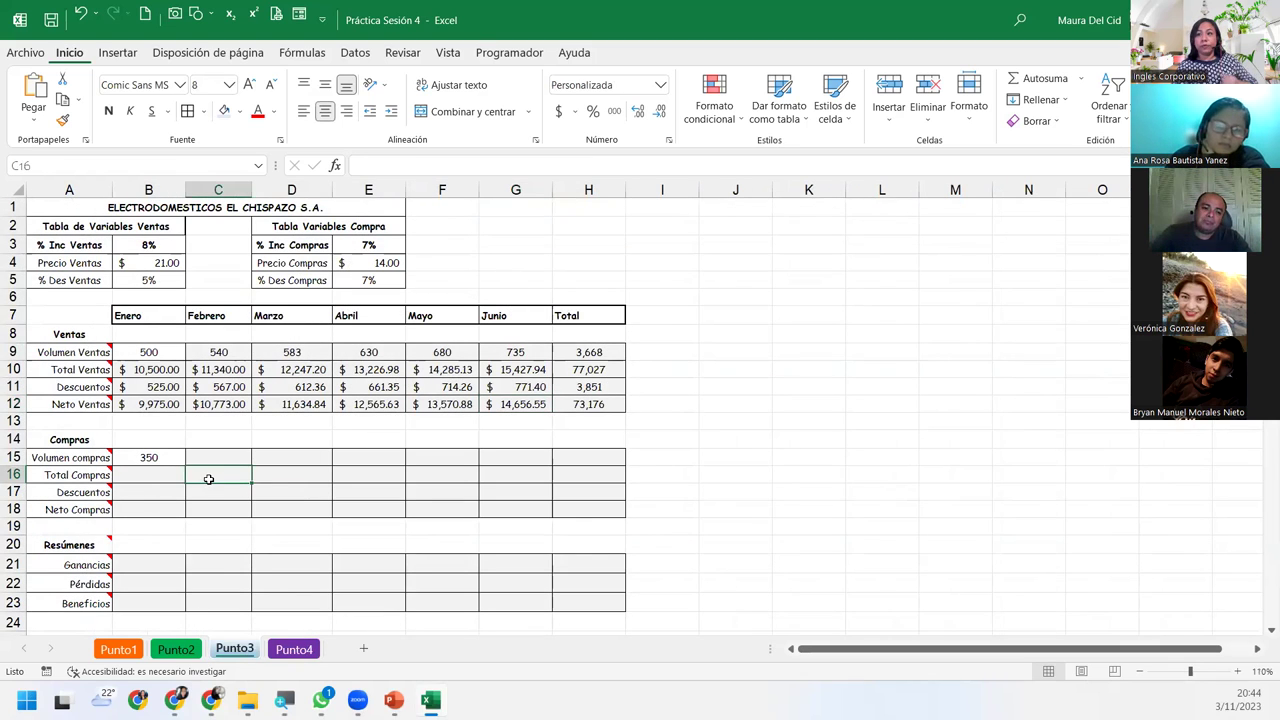
click(183, 580)
click(208, 490)
click(212, 588)
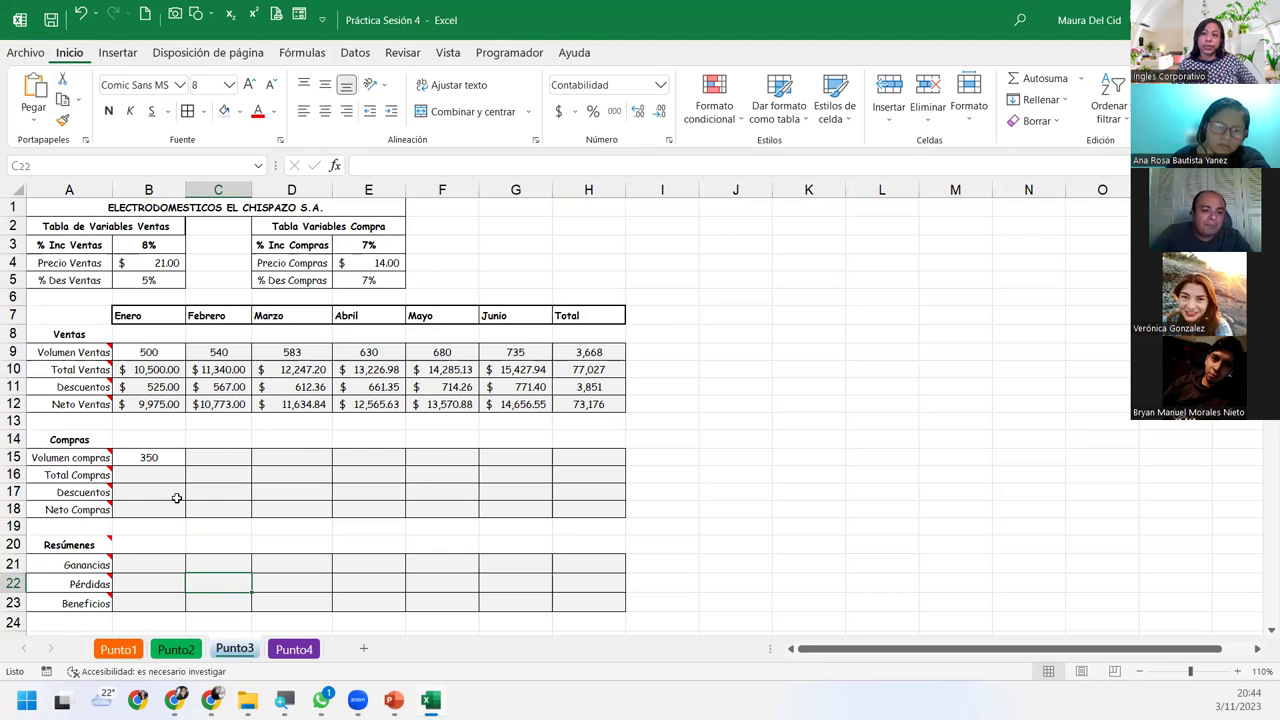
mouse_move(97, 470)
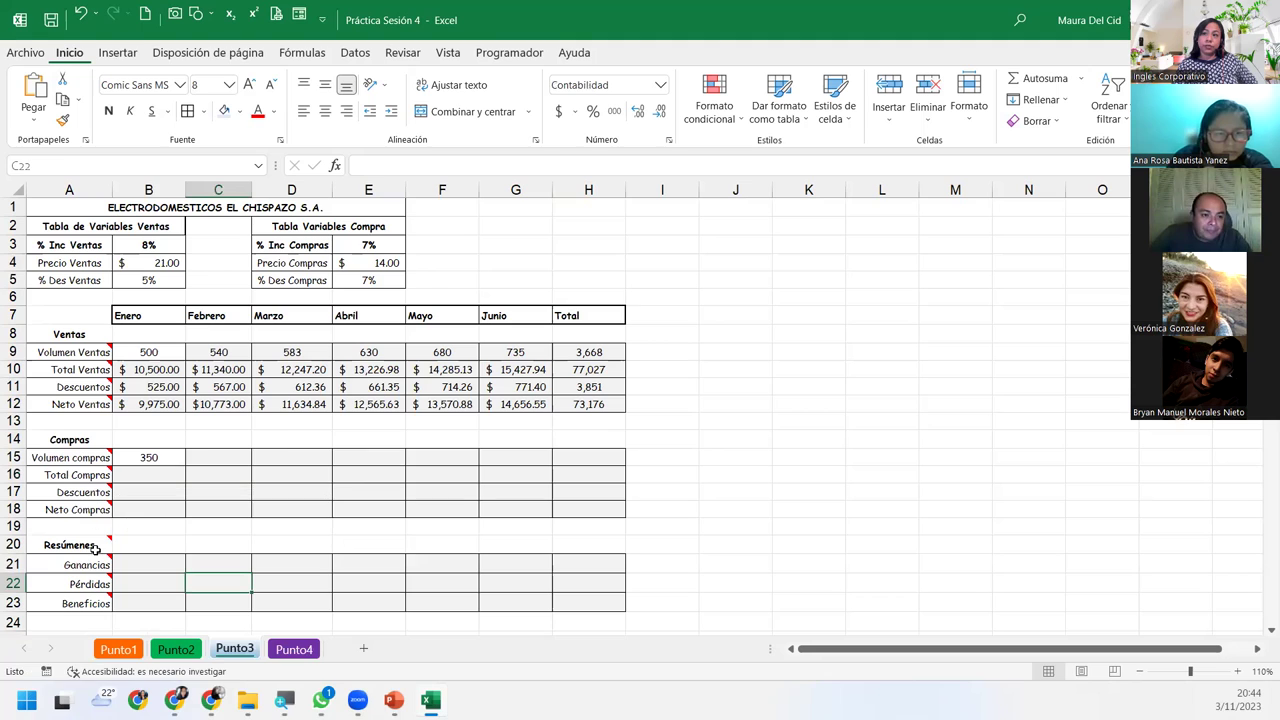
mouse_move(92, 604)
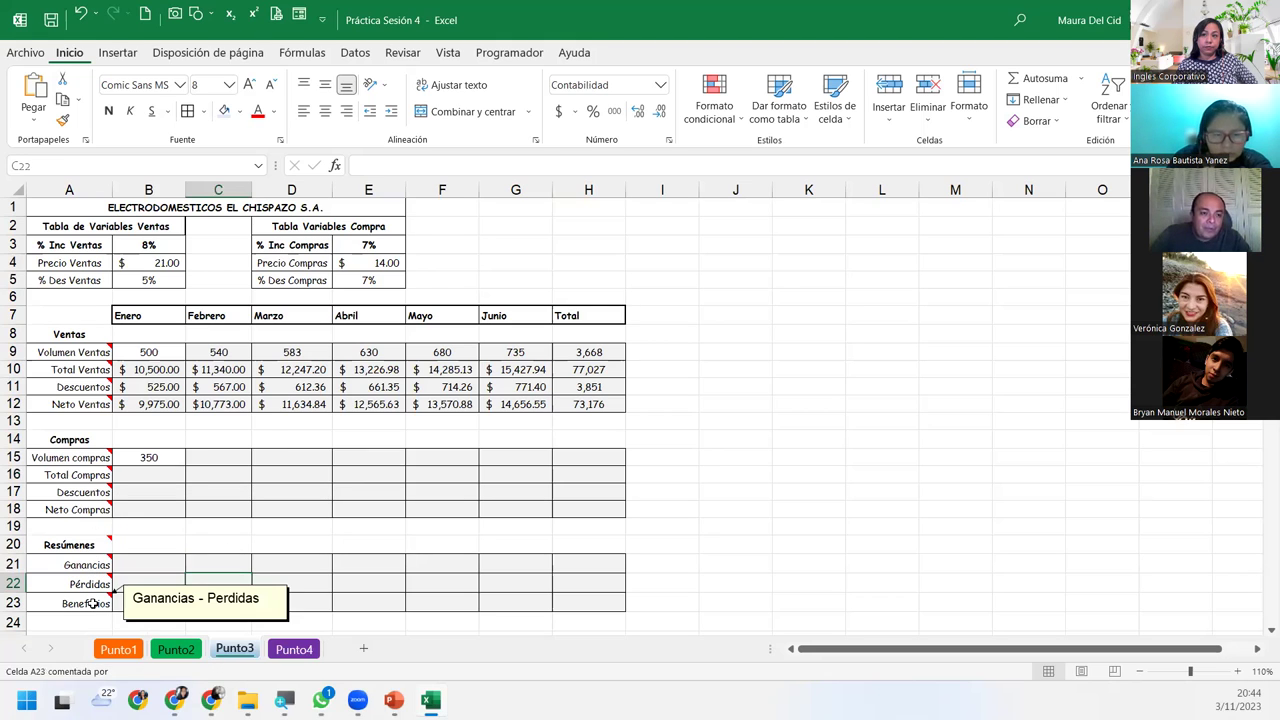
click(169, 565)
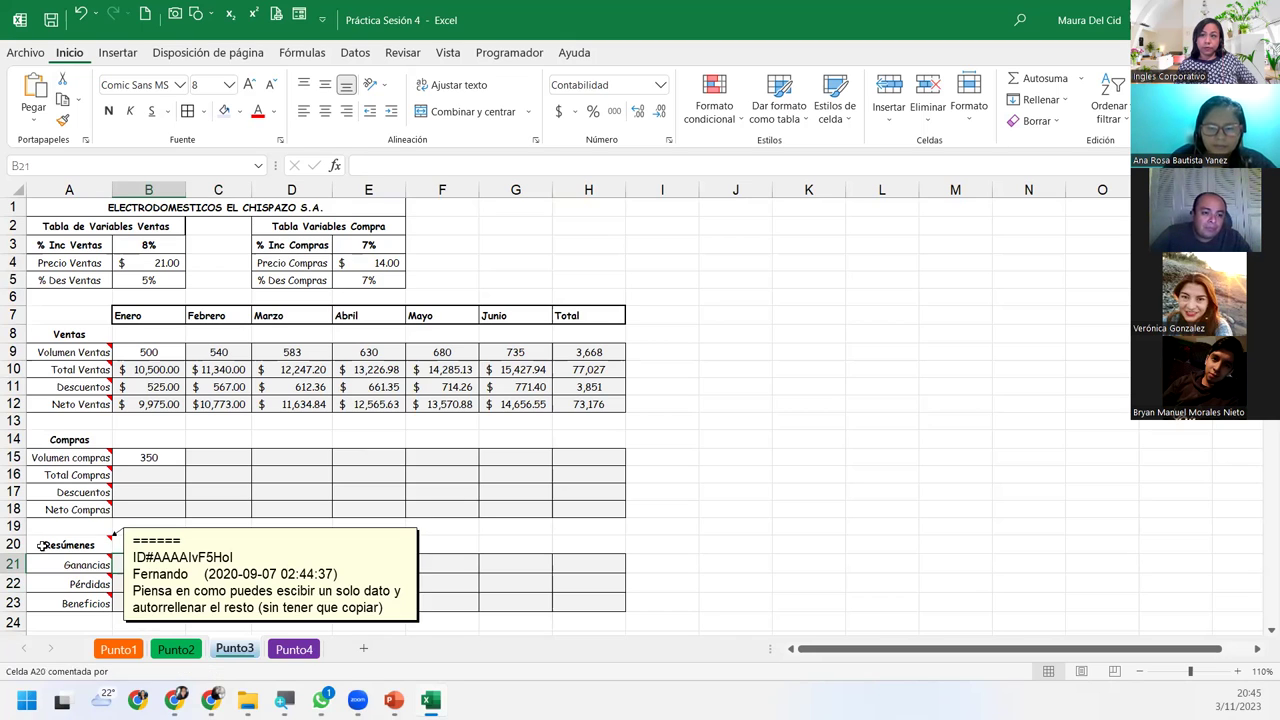
click(491, 561)
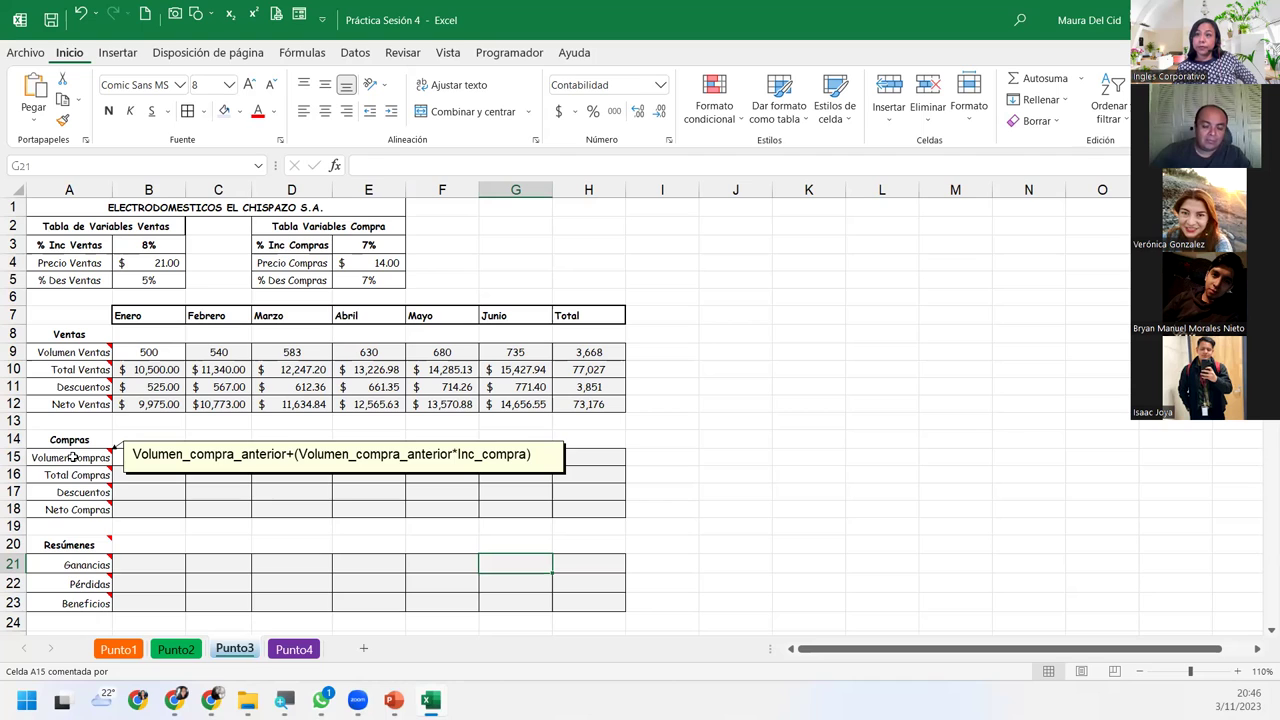
text(350)
click(204, 456)
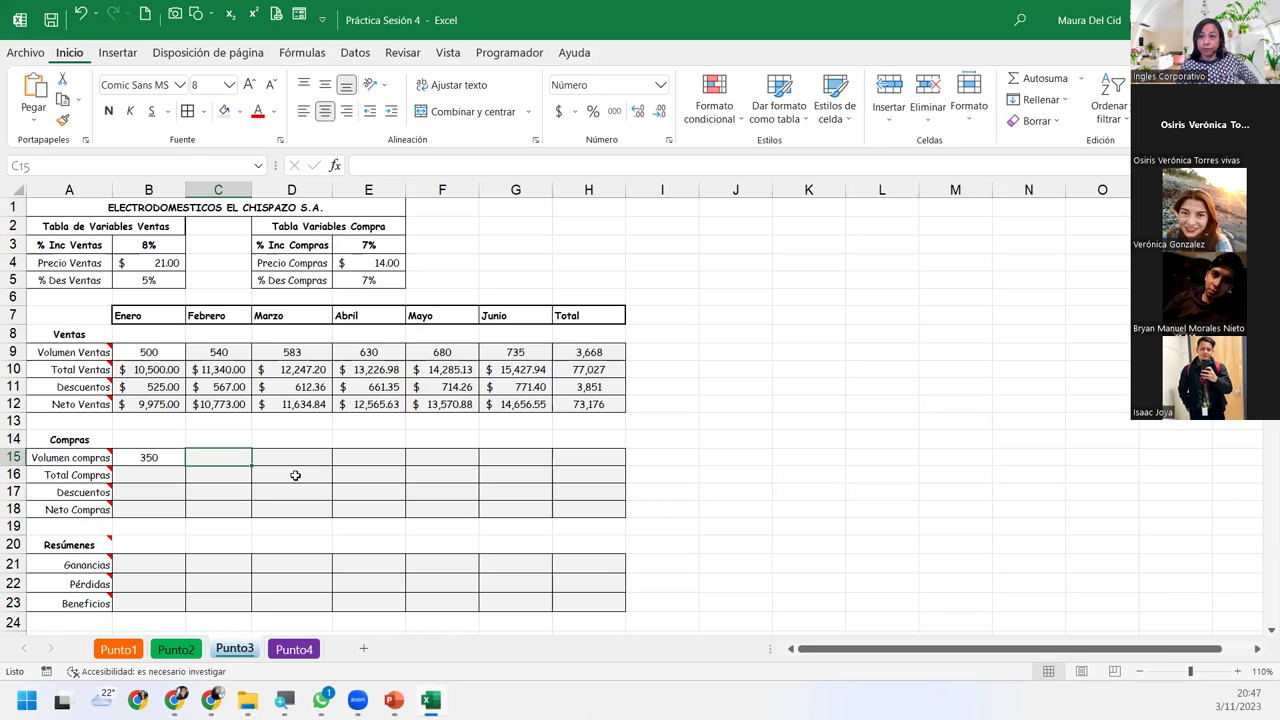
click(140, 565)
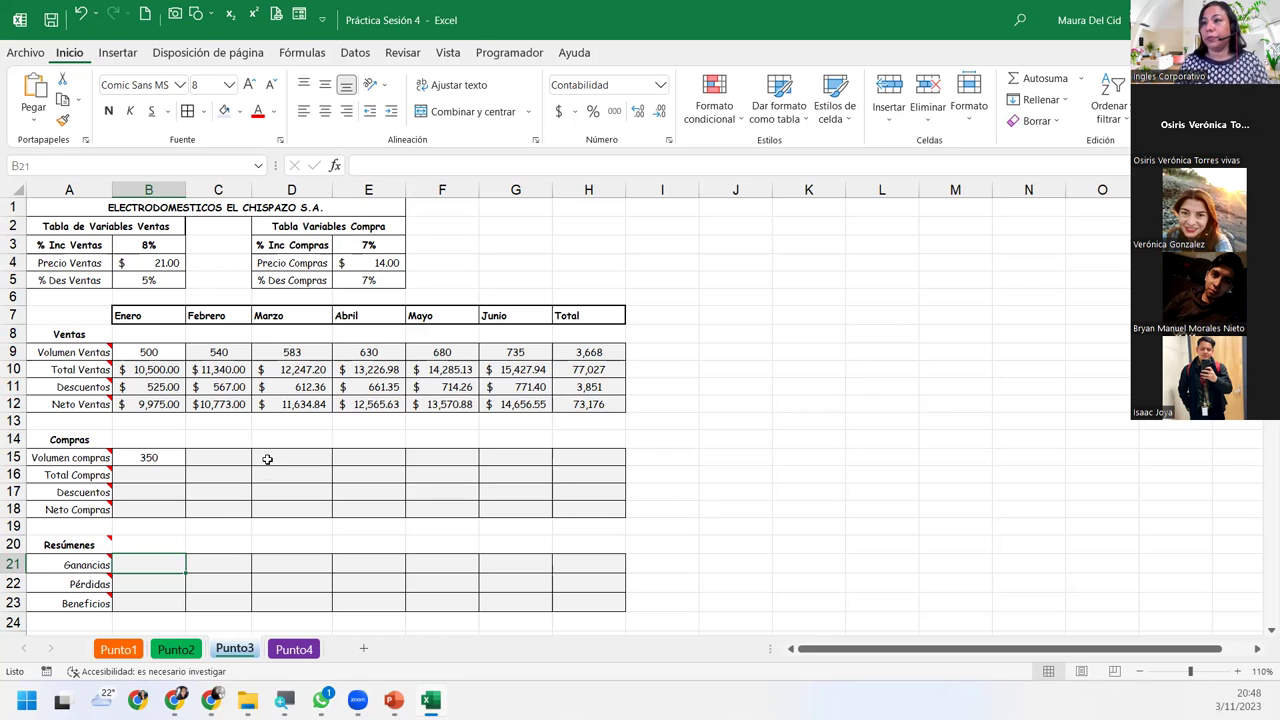
click(241, 455)
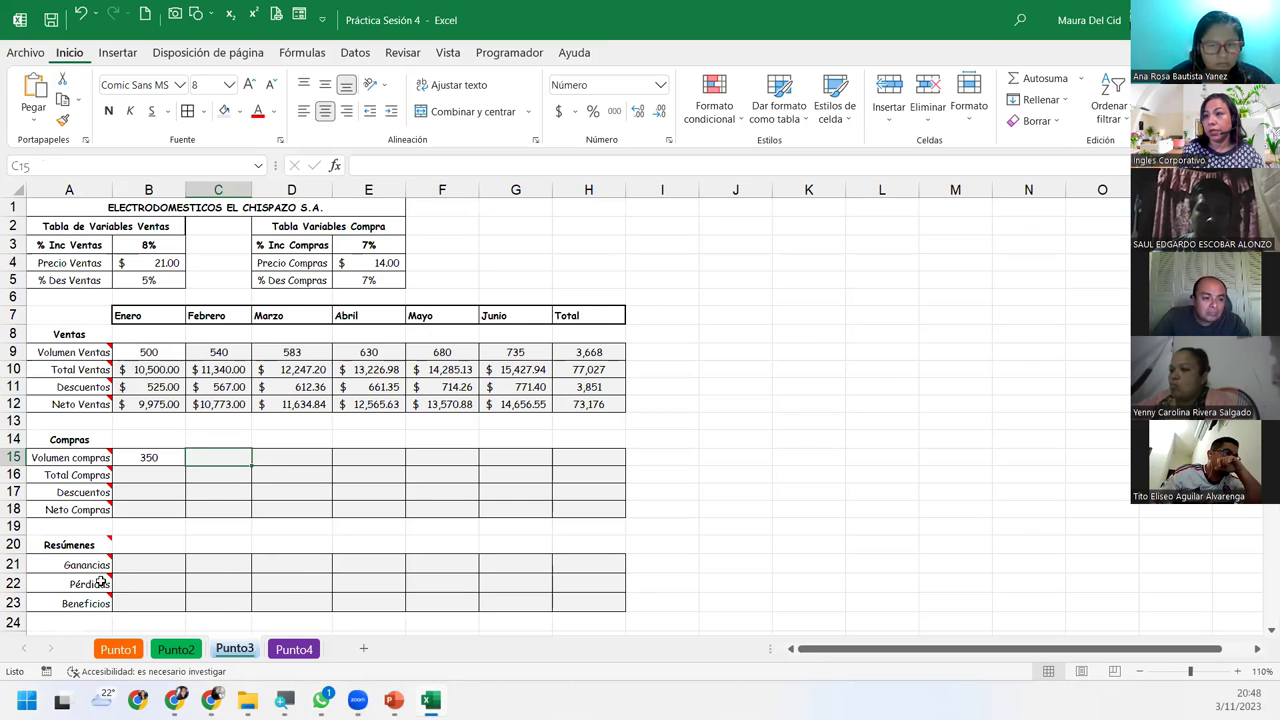
- Return from PowerPoint to the Excel workbook showing the Punto3 sheet
mouse_move(98, 583)
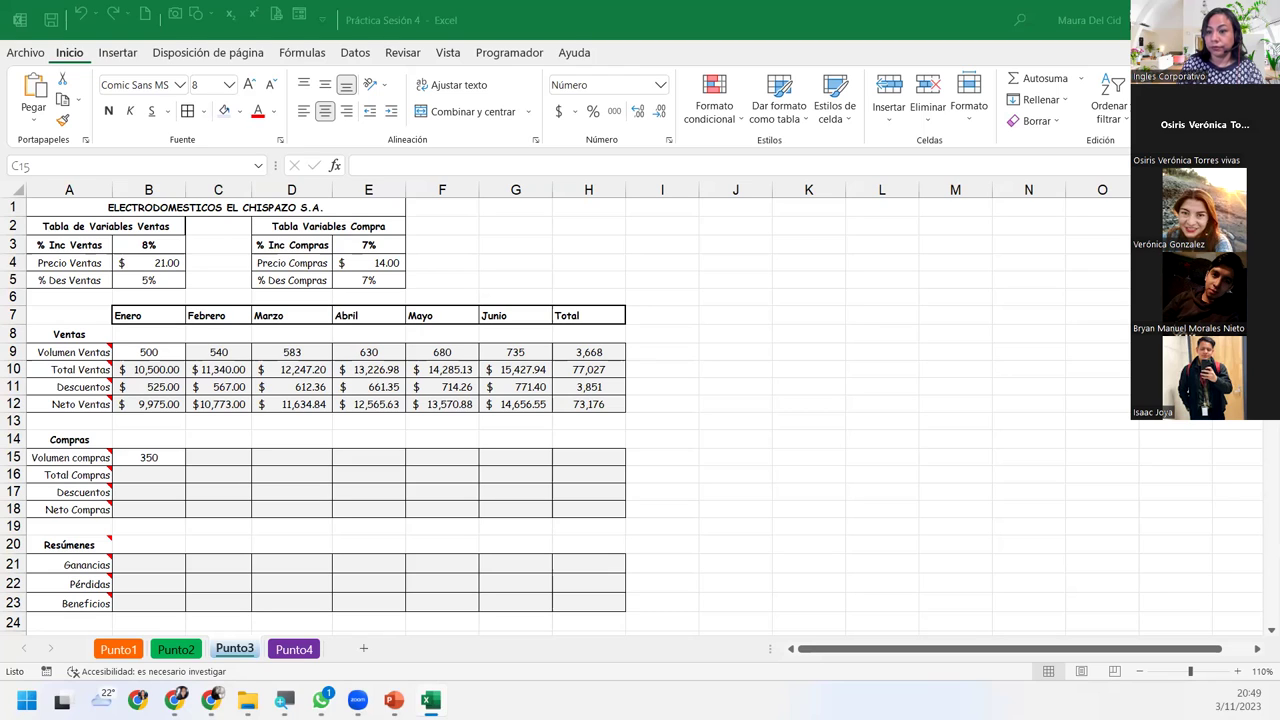
- Enter =B15+(B15*$E$3) in C15 and fill it through G15 for February–June
click(231, 456)
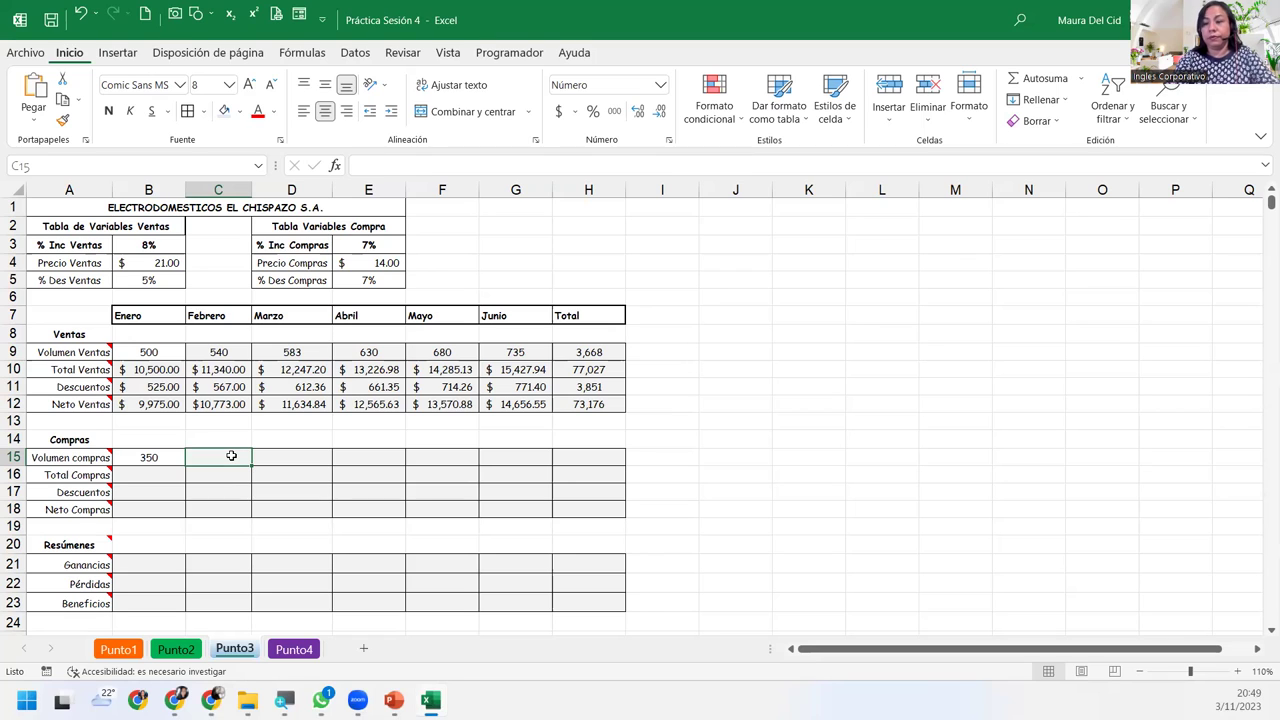
text(=)
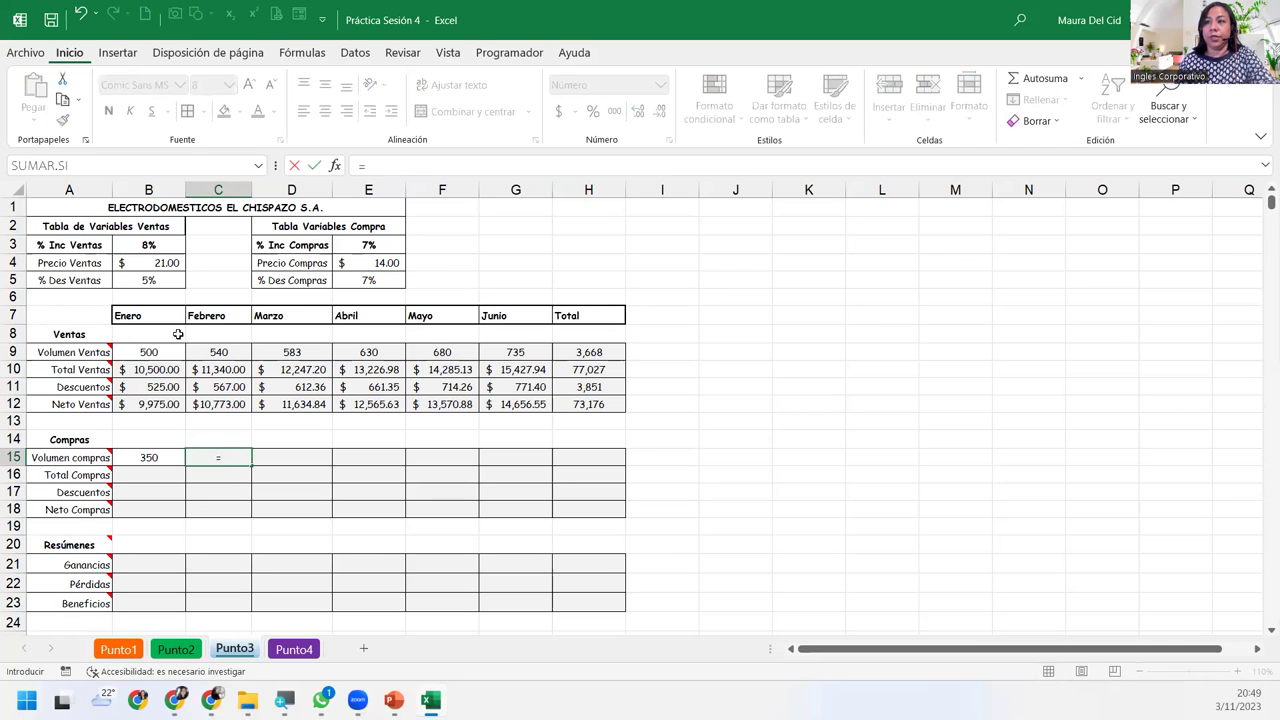
click(166, 457)
mouse_move(75, 457)
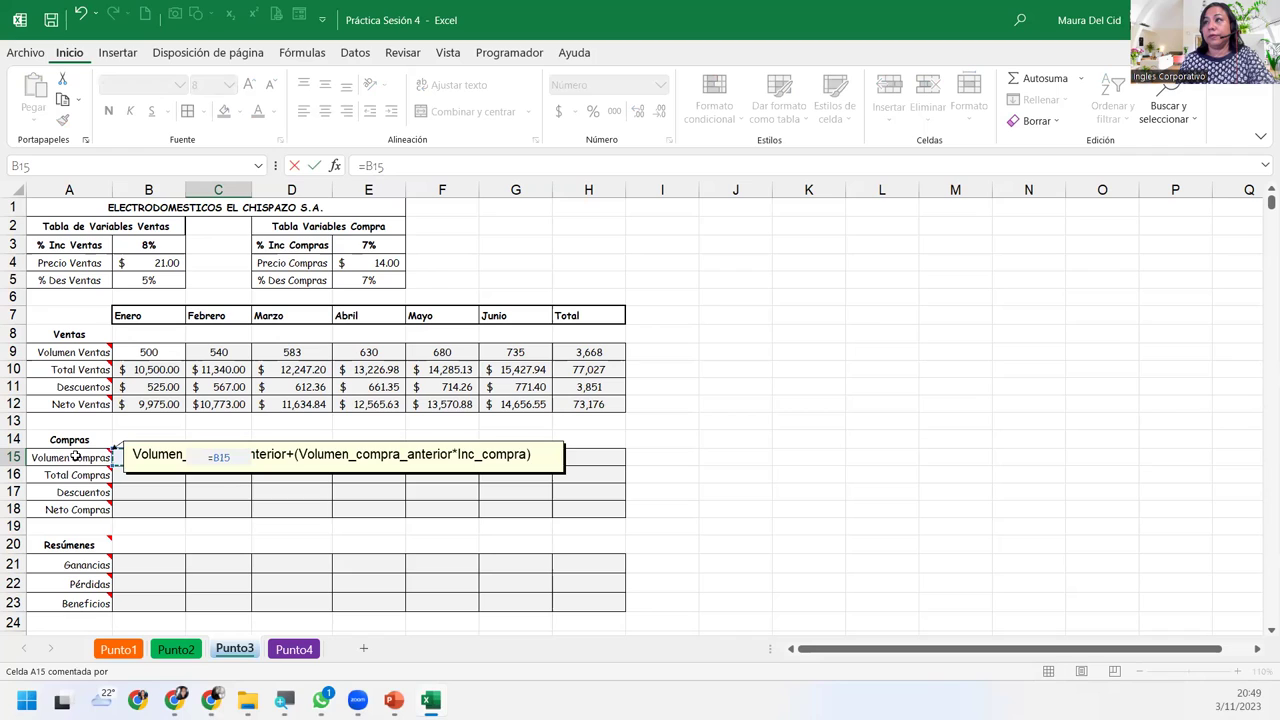
text(+()
click(152, 457)
text(*)
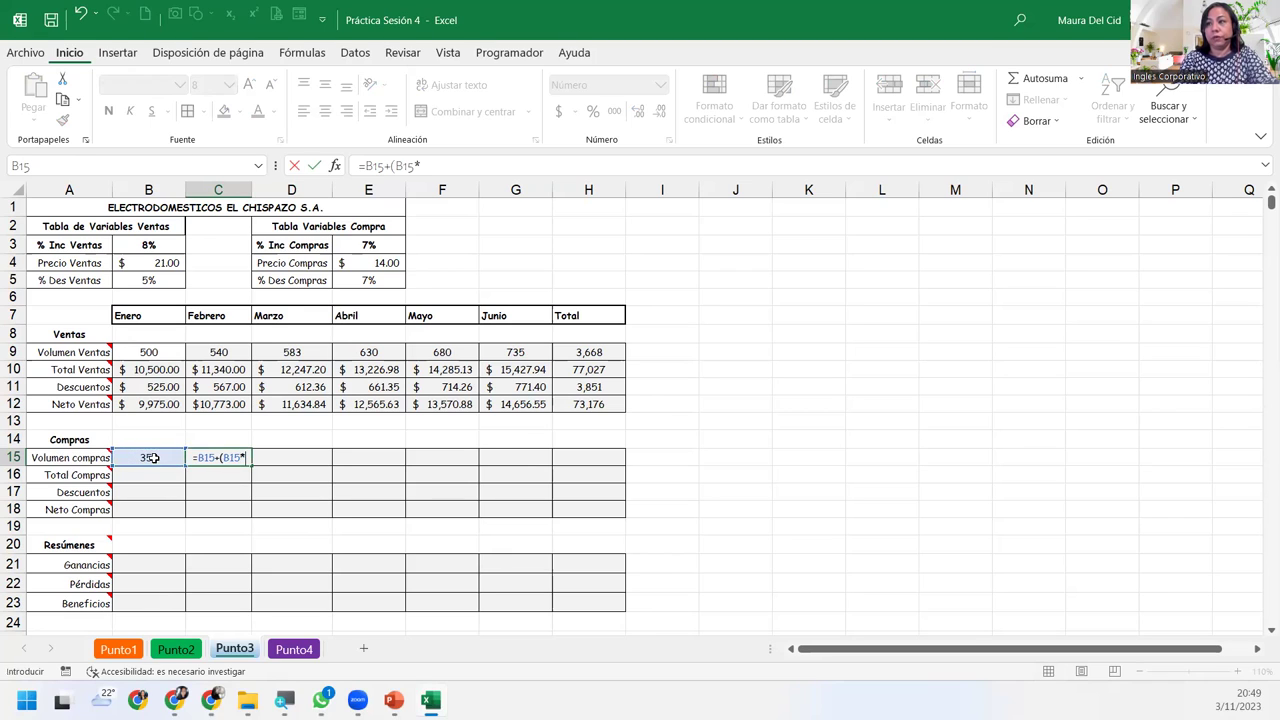
click(387, 247)
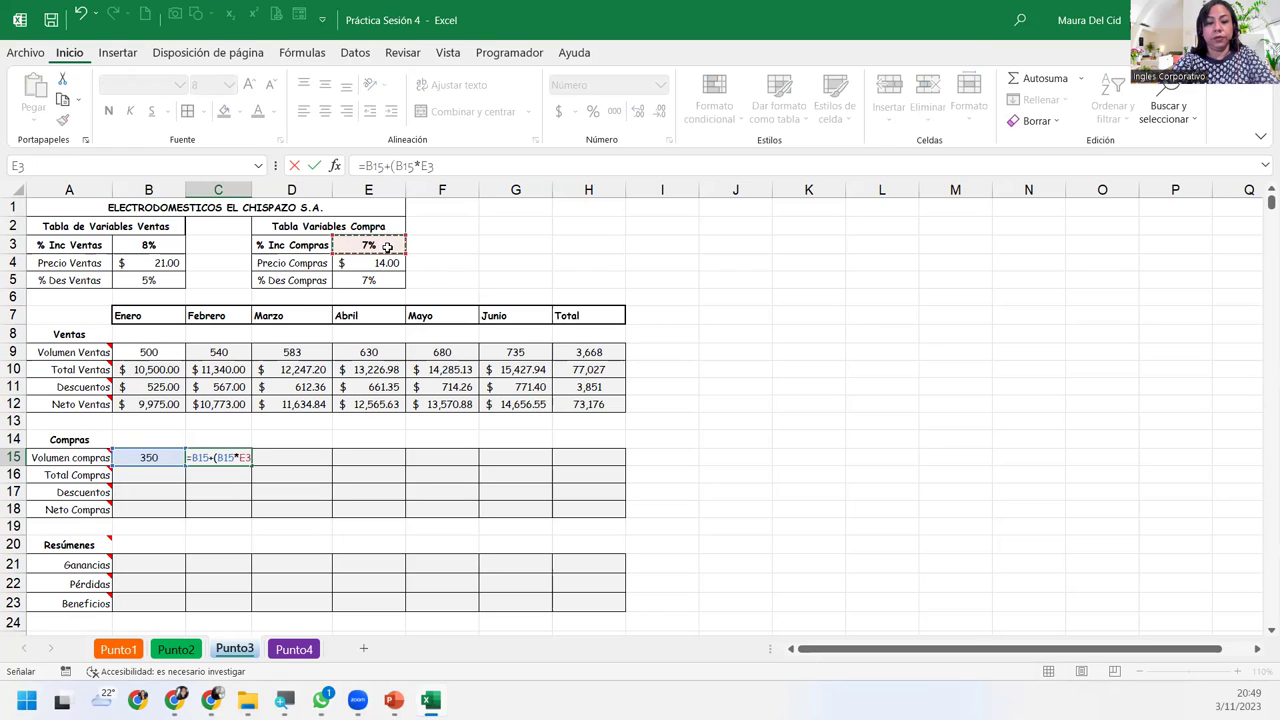
key(F4)
text())
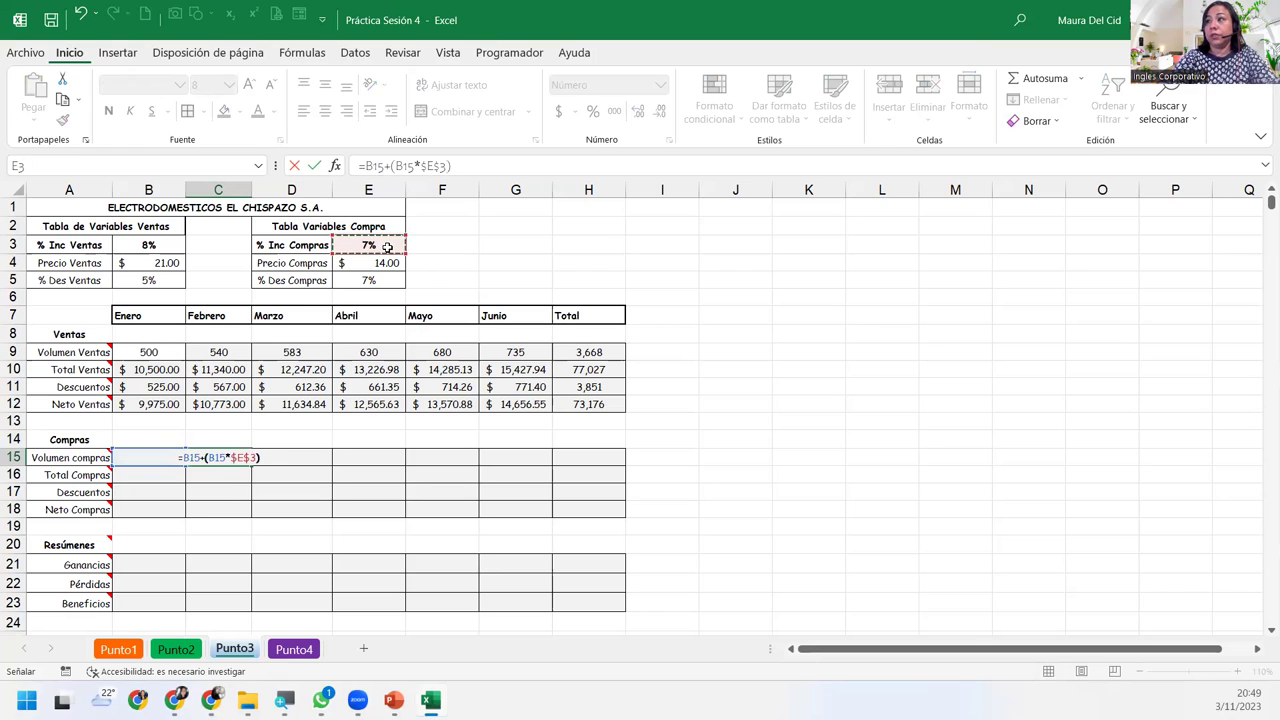
key(Return)
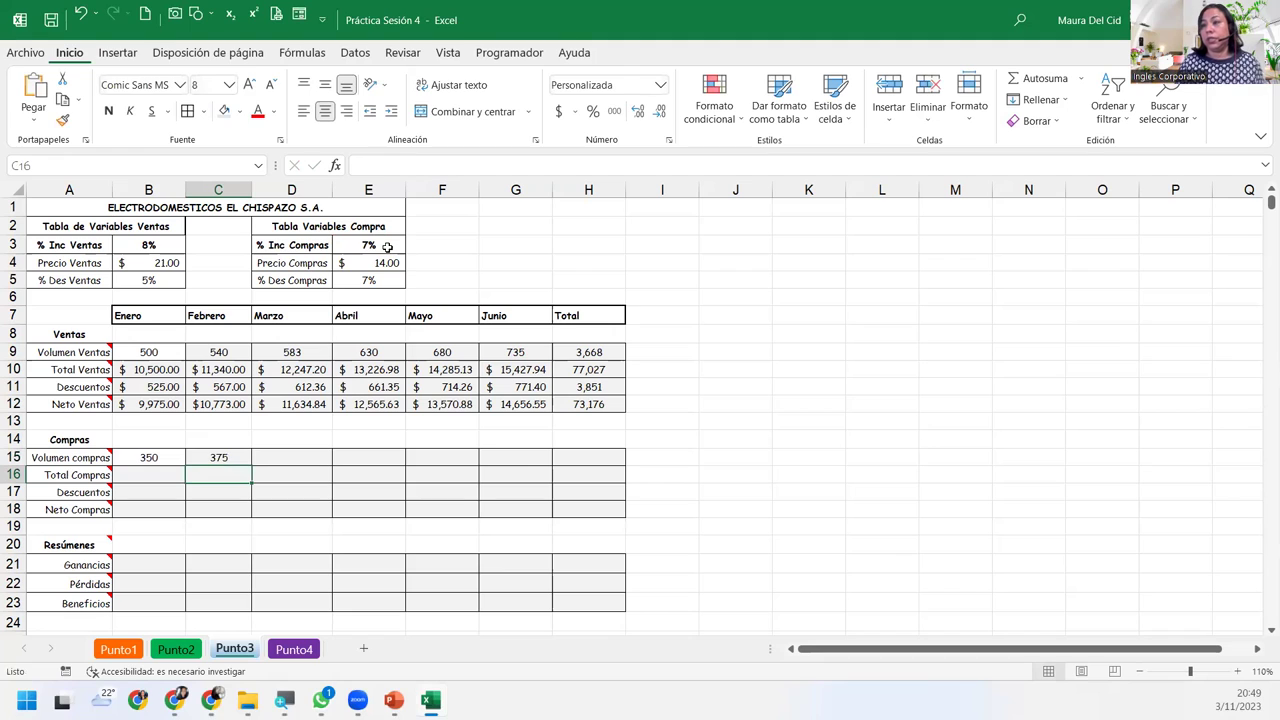
click(238, 458)
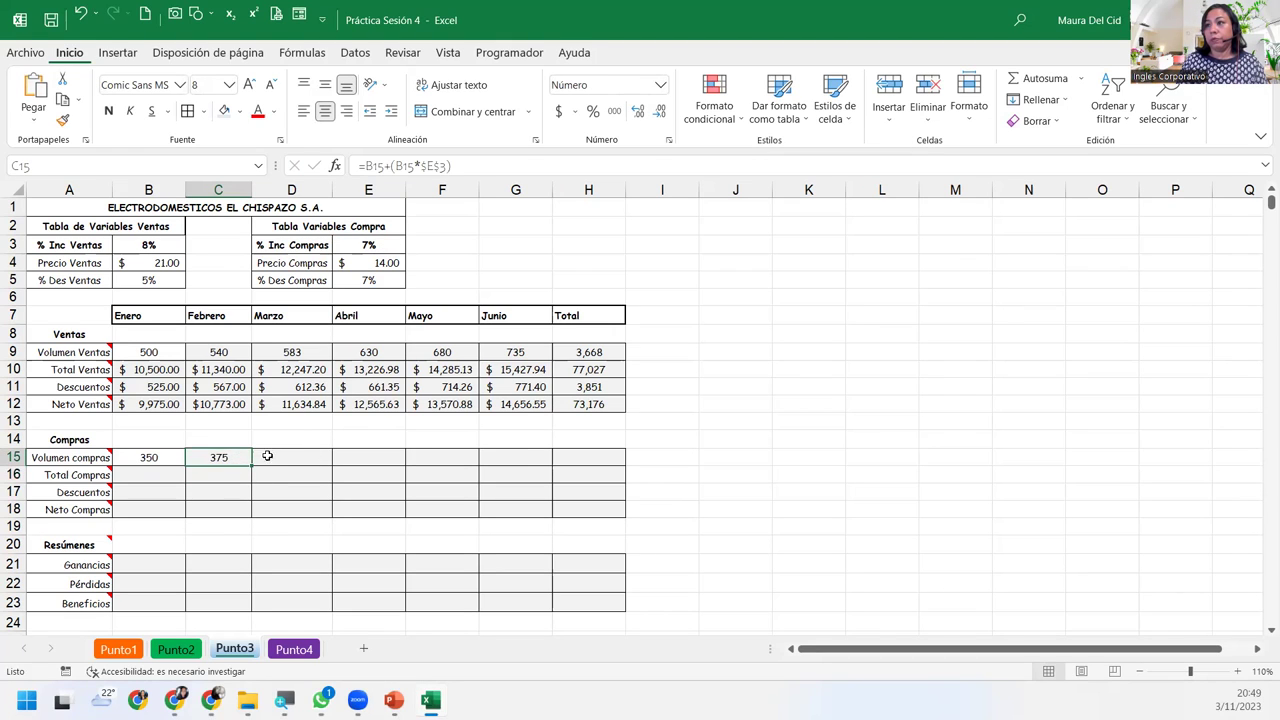
drag(254, 464, 577, 444)
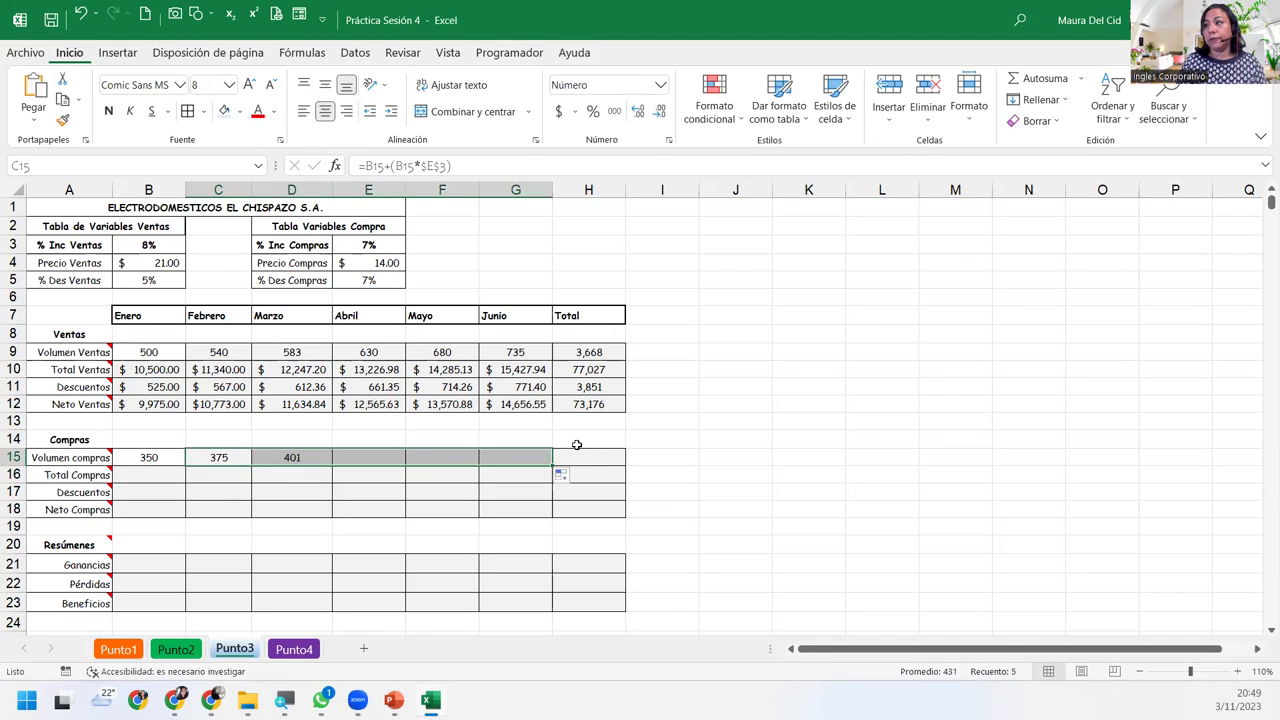
- Total the purchase volumes in H15 with =SUMA(B15:G15), giving 2,504
click(592, 456)
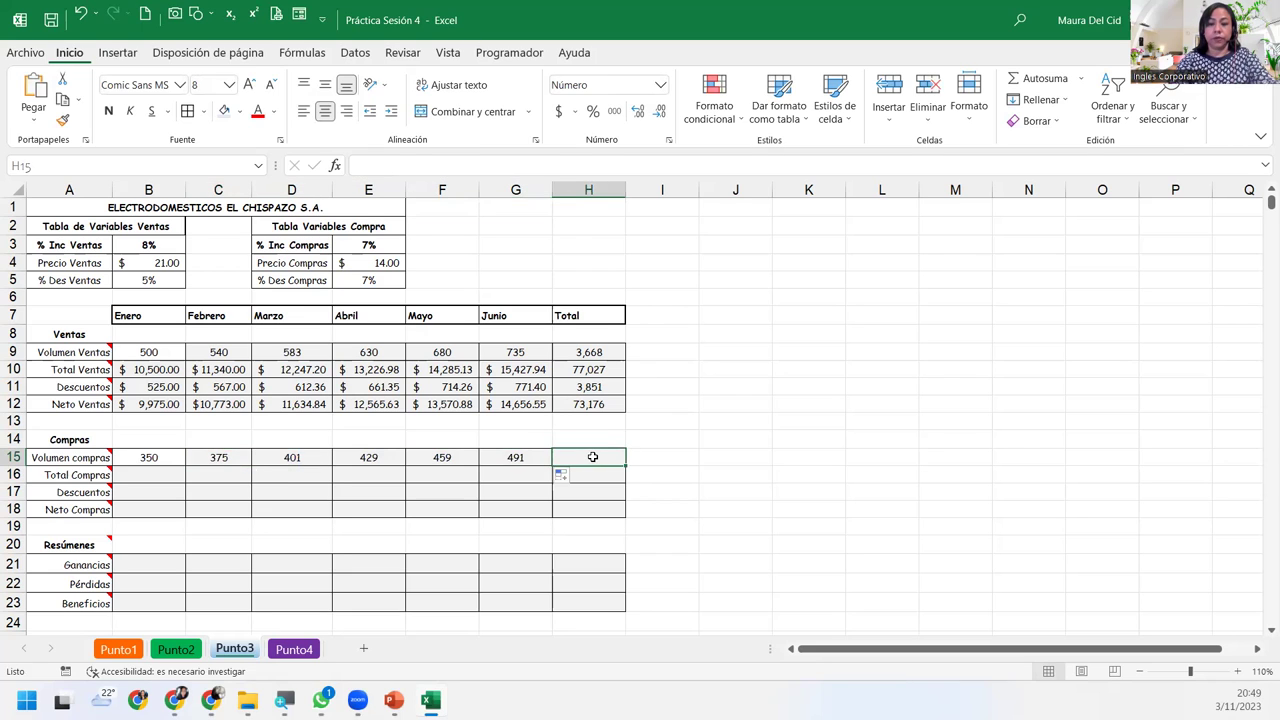
text(=suma)
key(Tab)
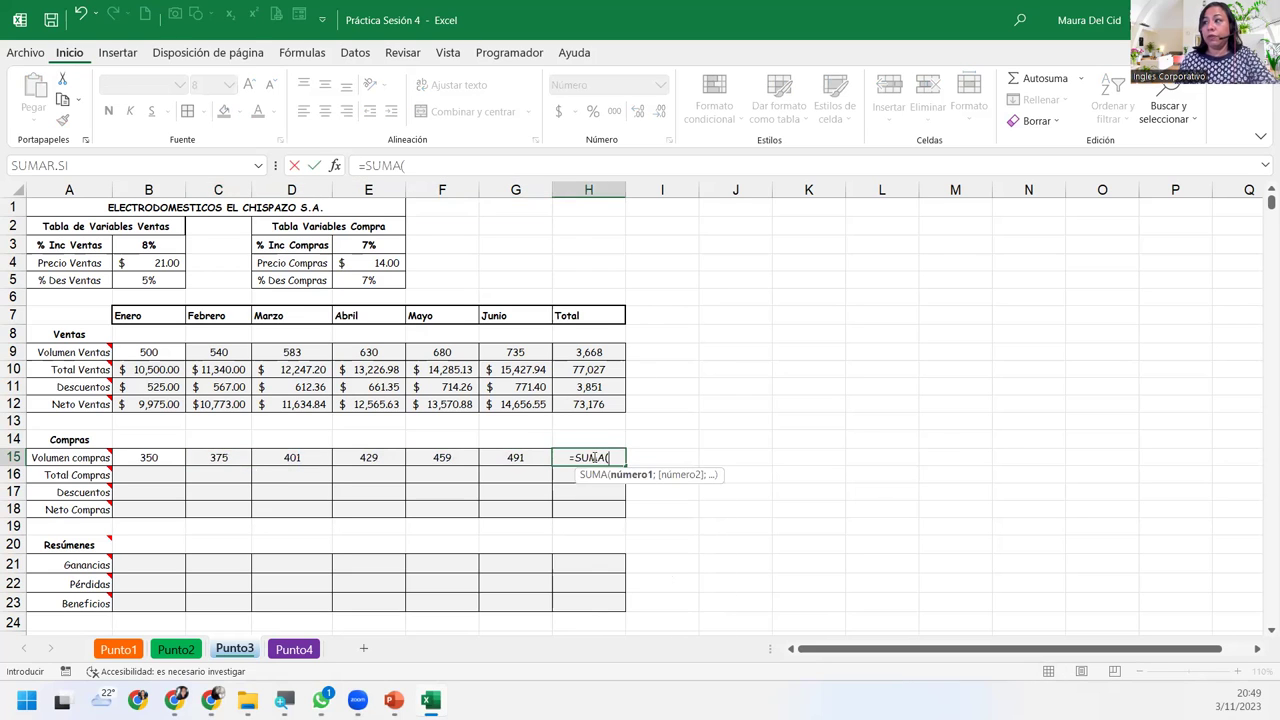
drag(170, 457, 490, 467)
text())
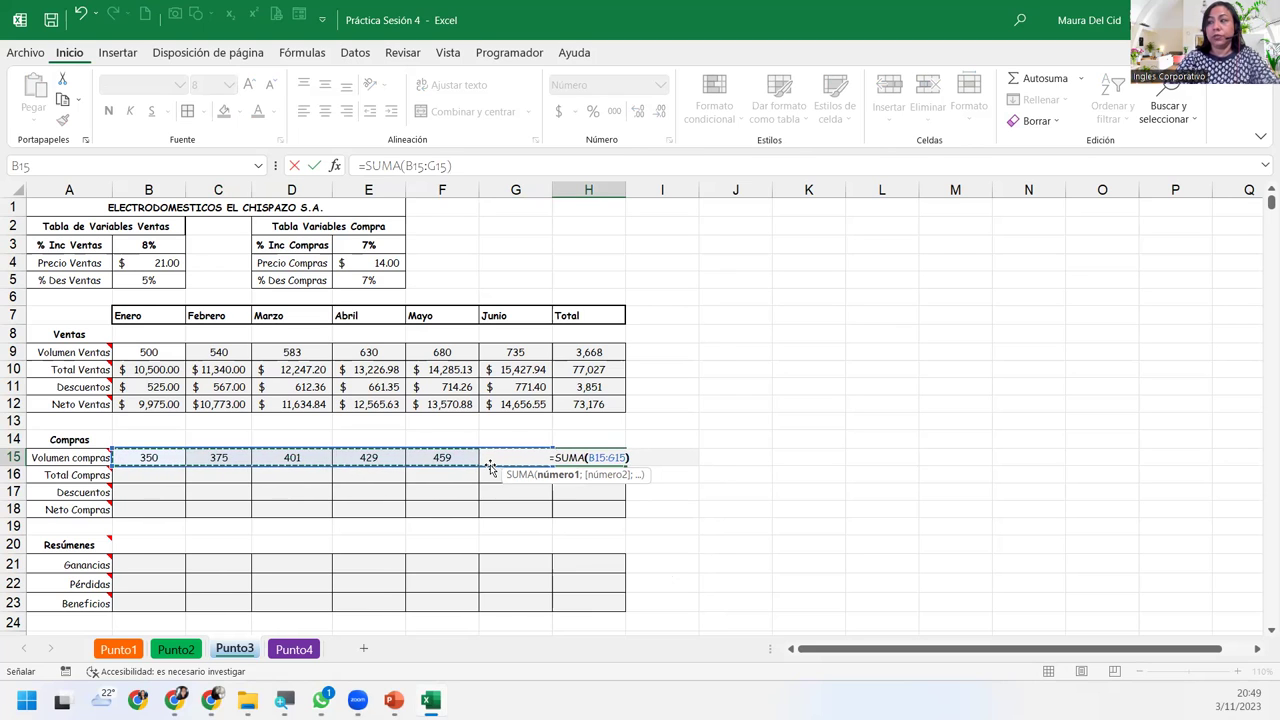
key(Return)
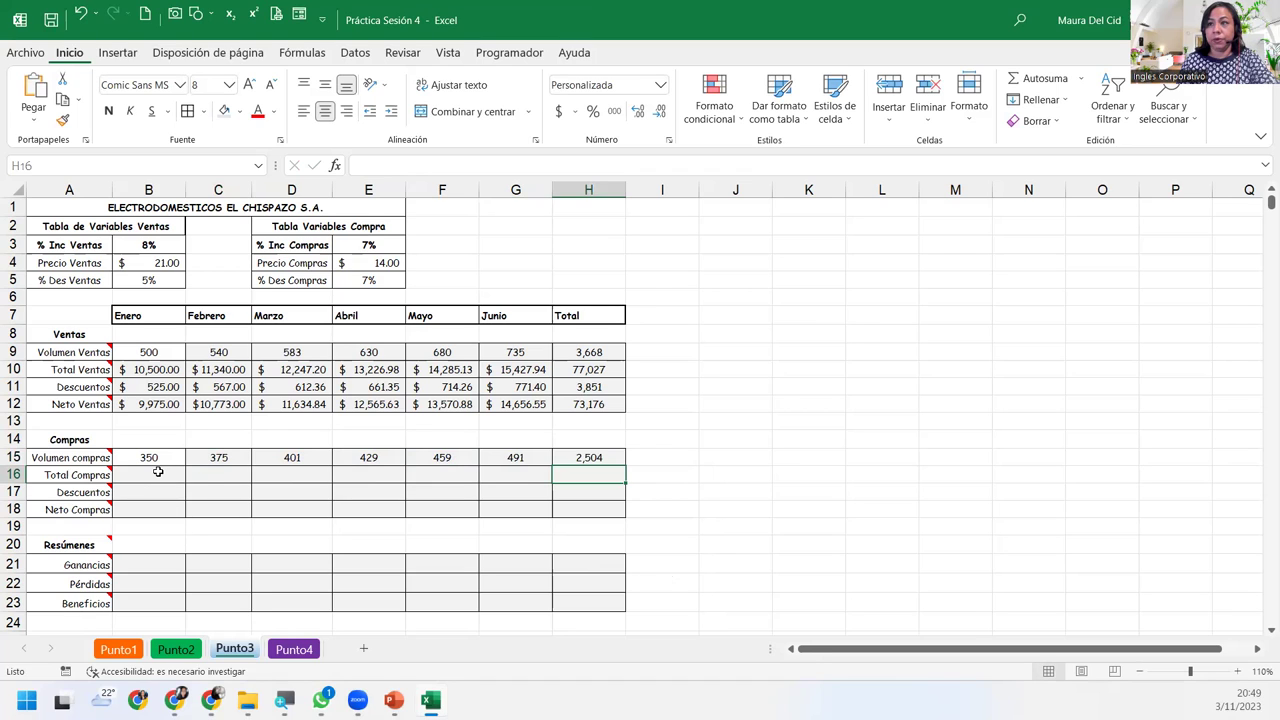
- Enter =B15*$E$4 in B16 for January's Total Compras
click(158, 471)
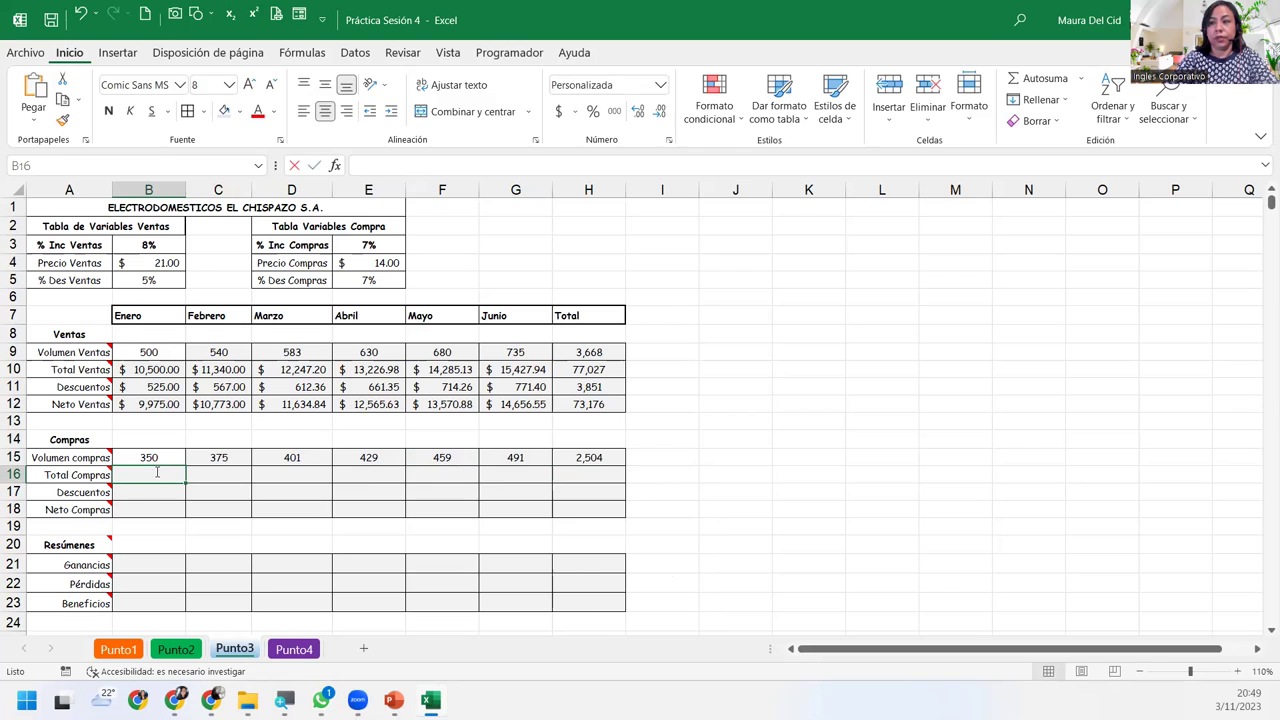
text(=)
click(157, 457)
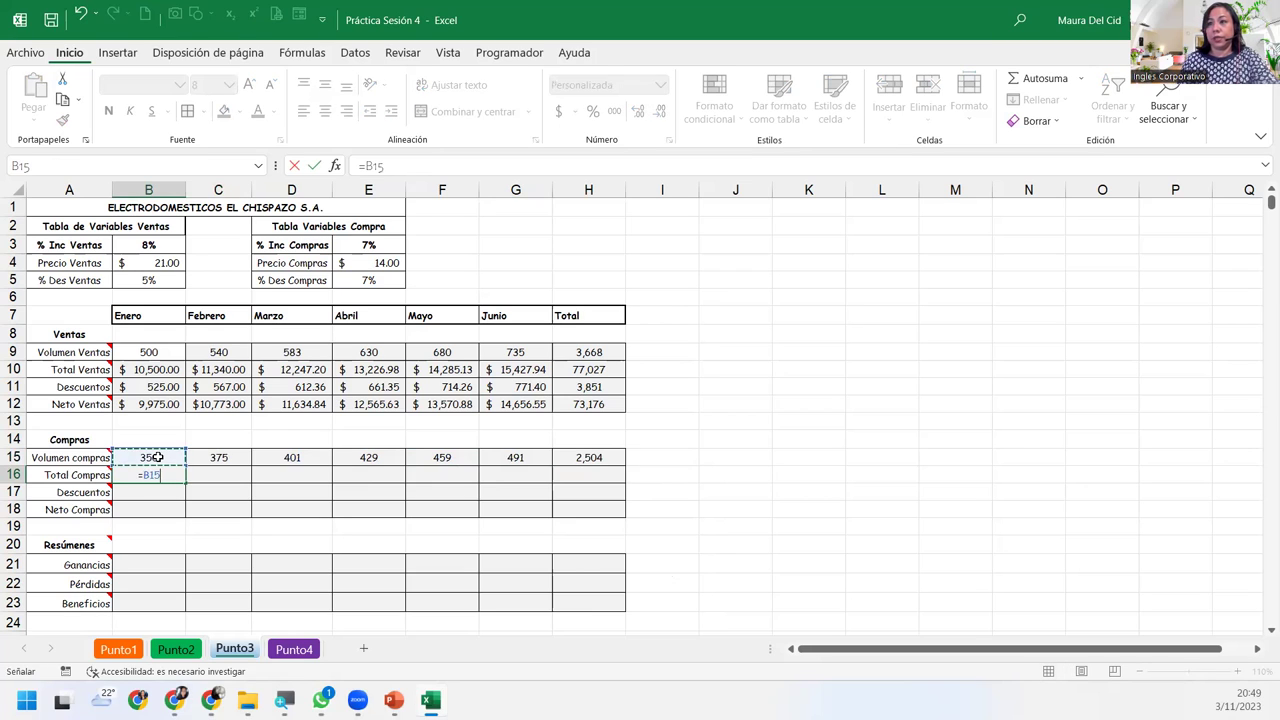
text(*)
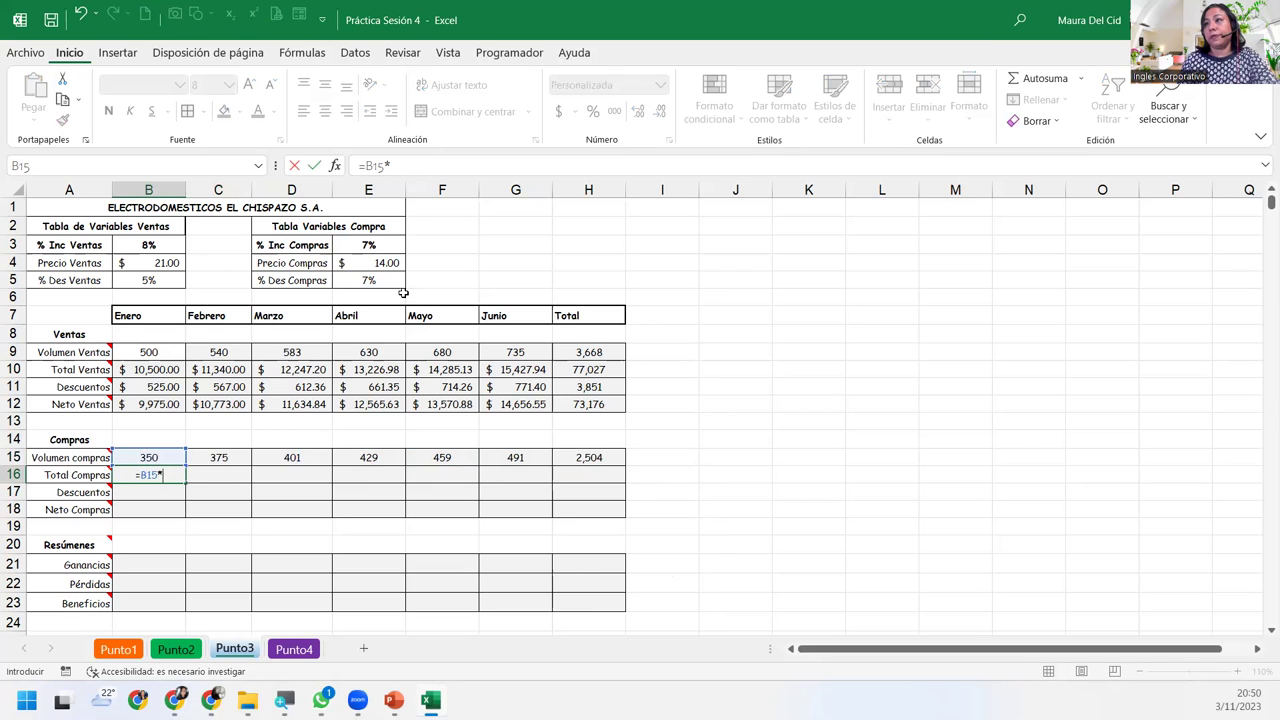
click(393, 263)
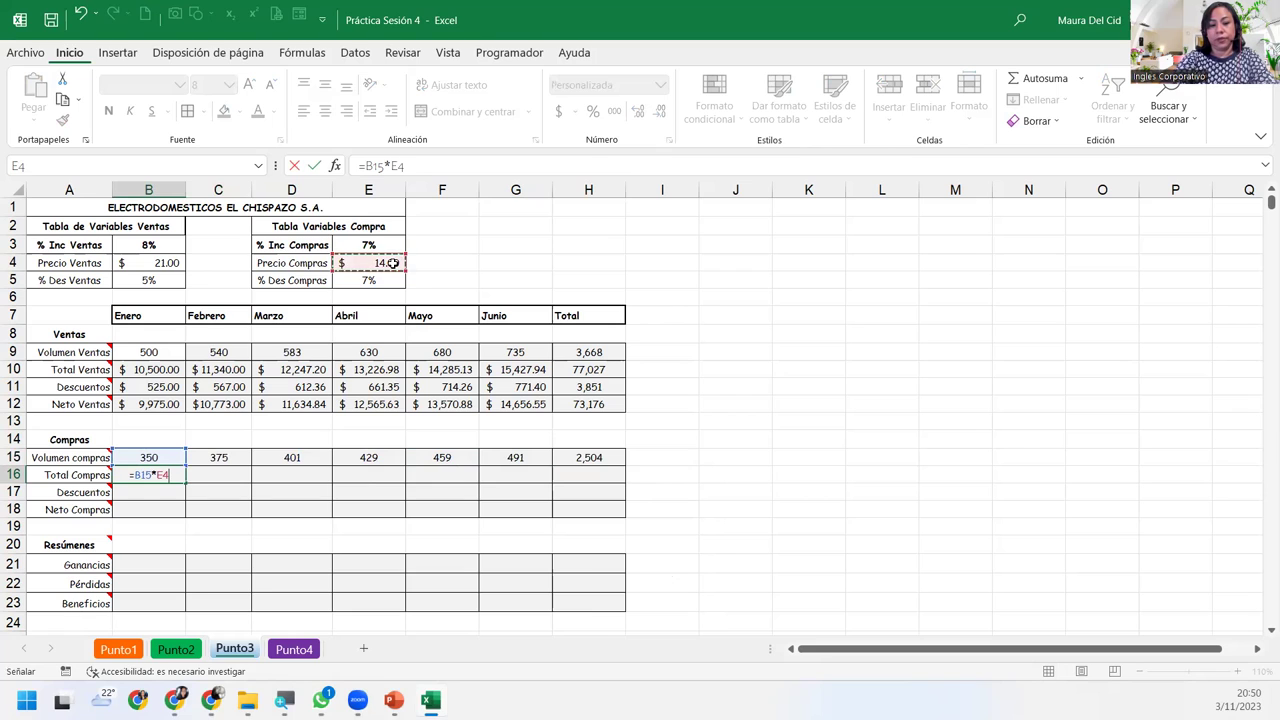
key(F4)
key(Return)
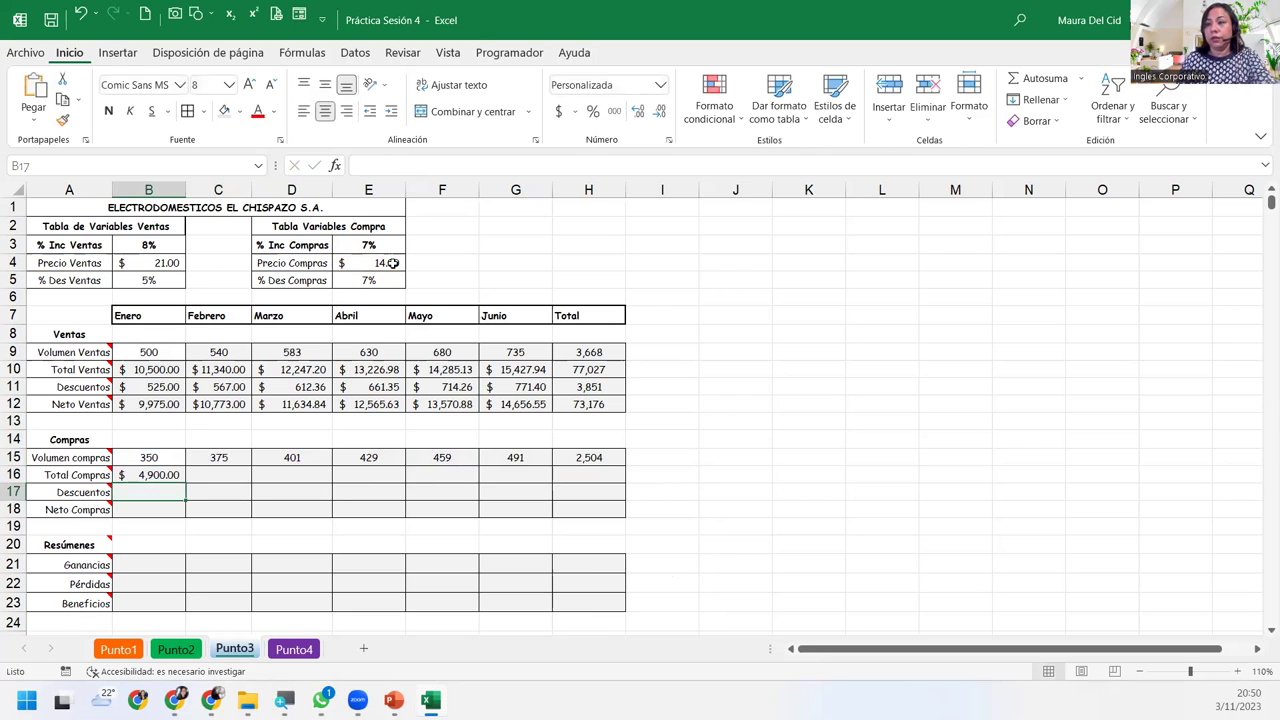
- Fill the Total Compras formula across to G16 and copy the H15 total down to H18
click(165, 476)
drag(193, 482, 526, 498)
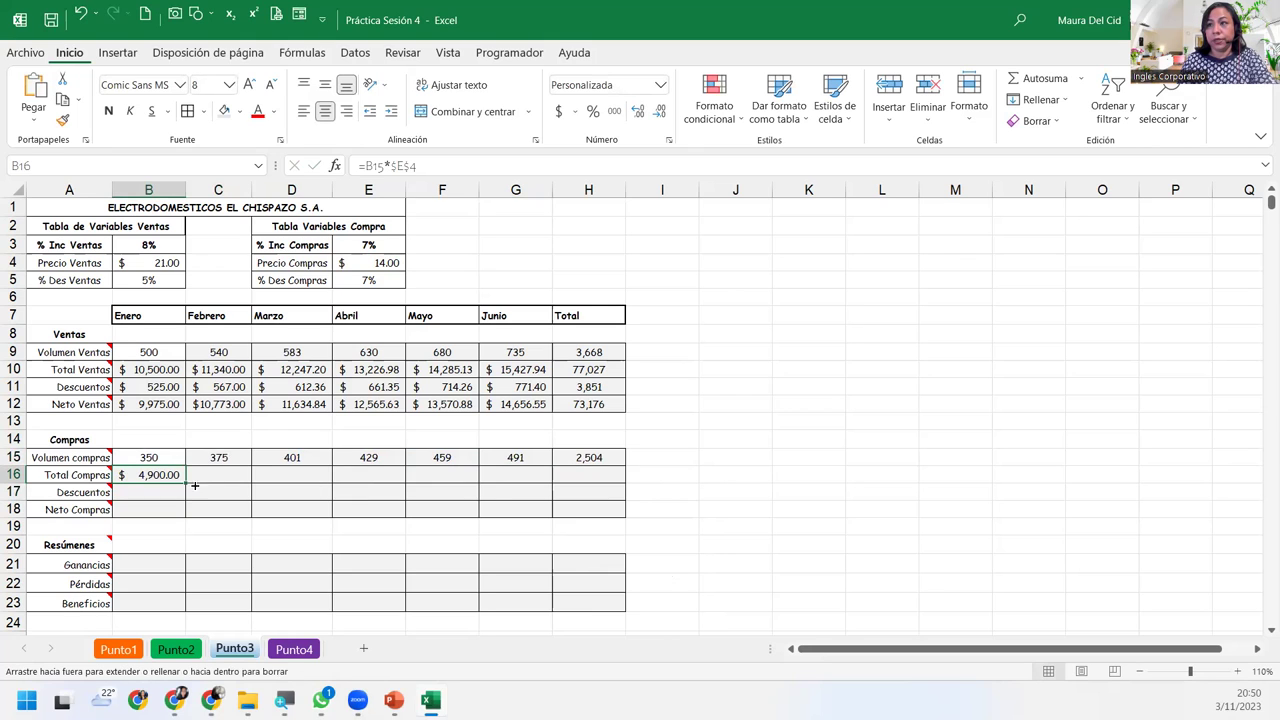
click(597, 456)
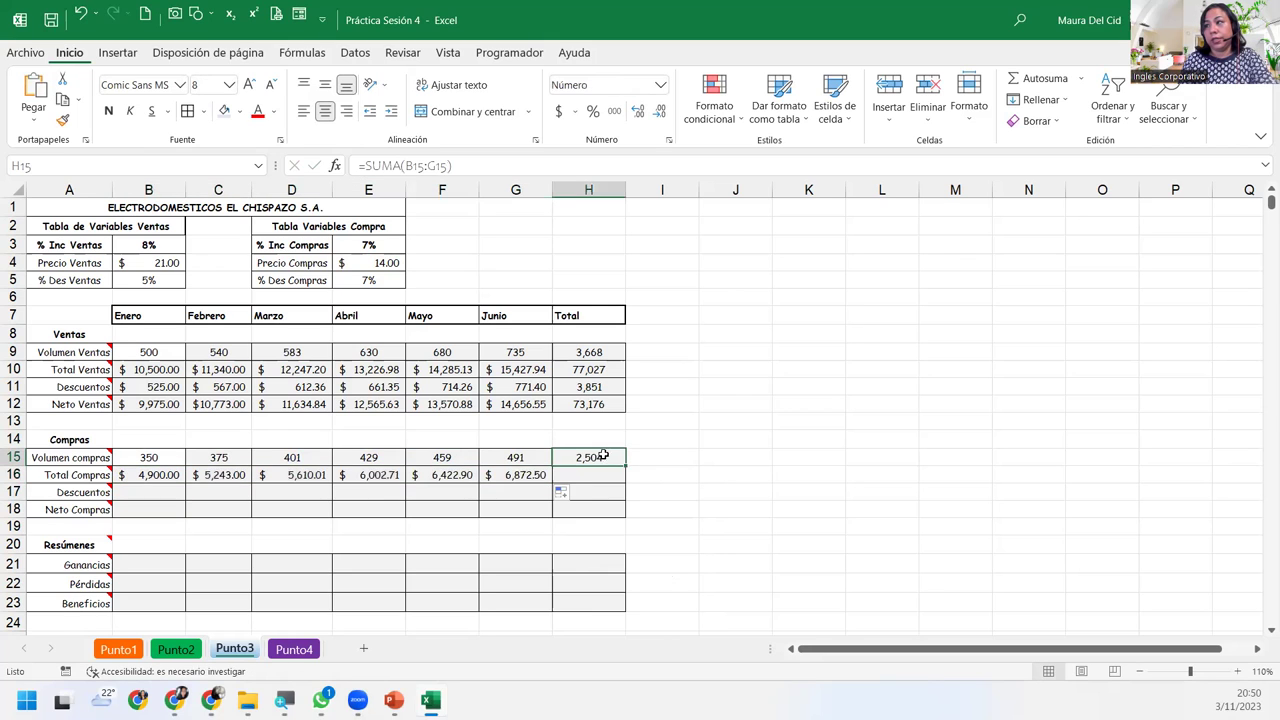
drag(625, 467, 615, 512)
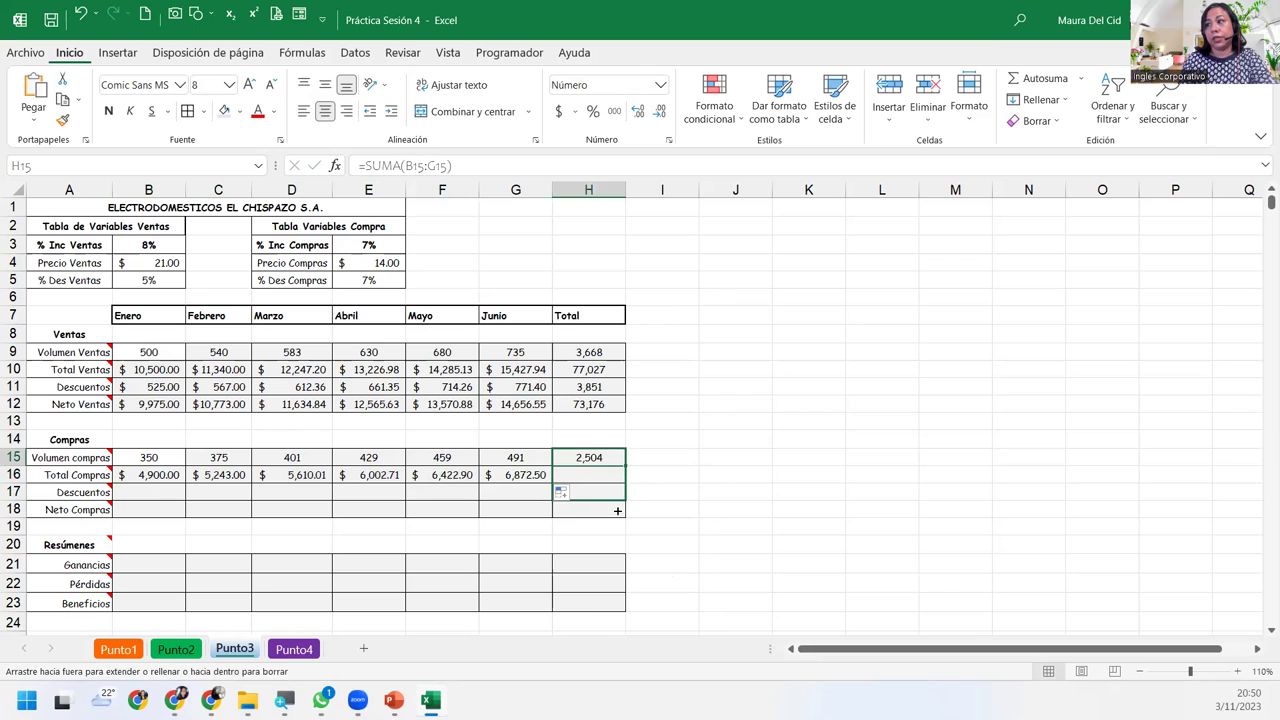
click(130, 486)
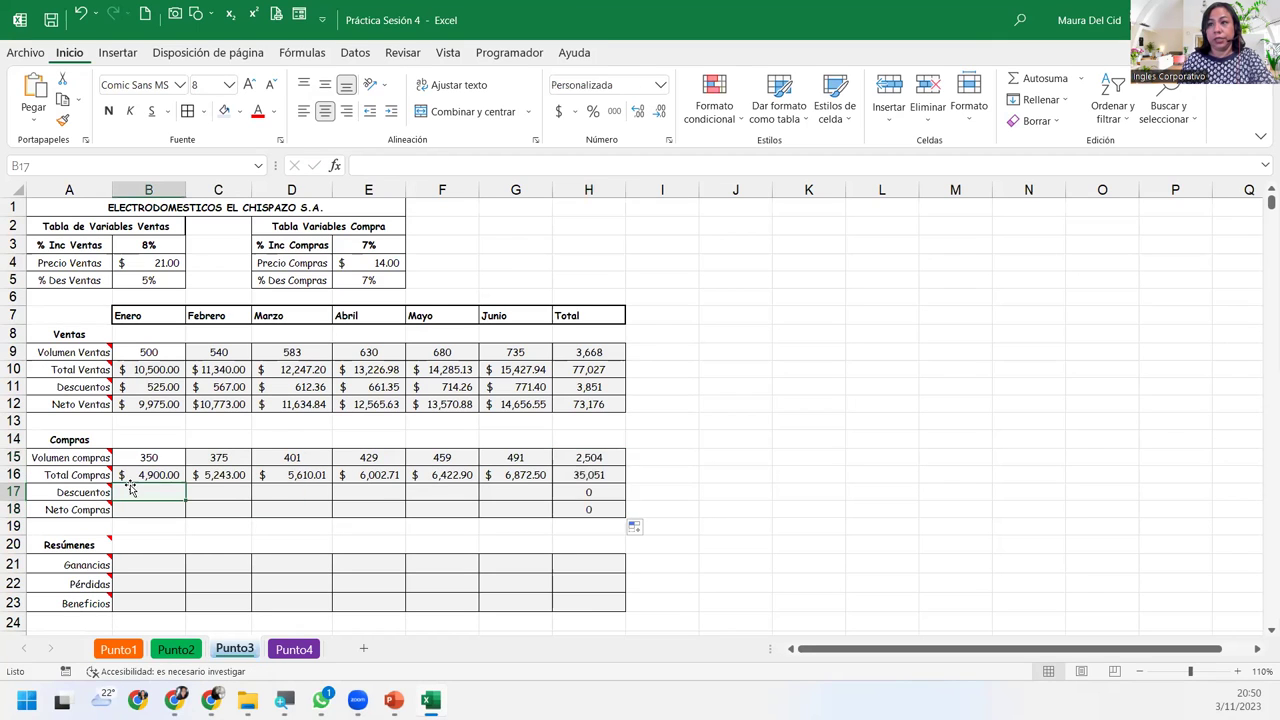
mouse_move(98, 484)
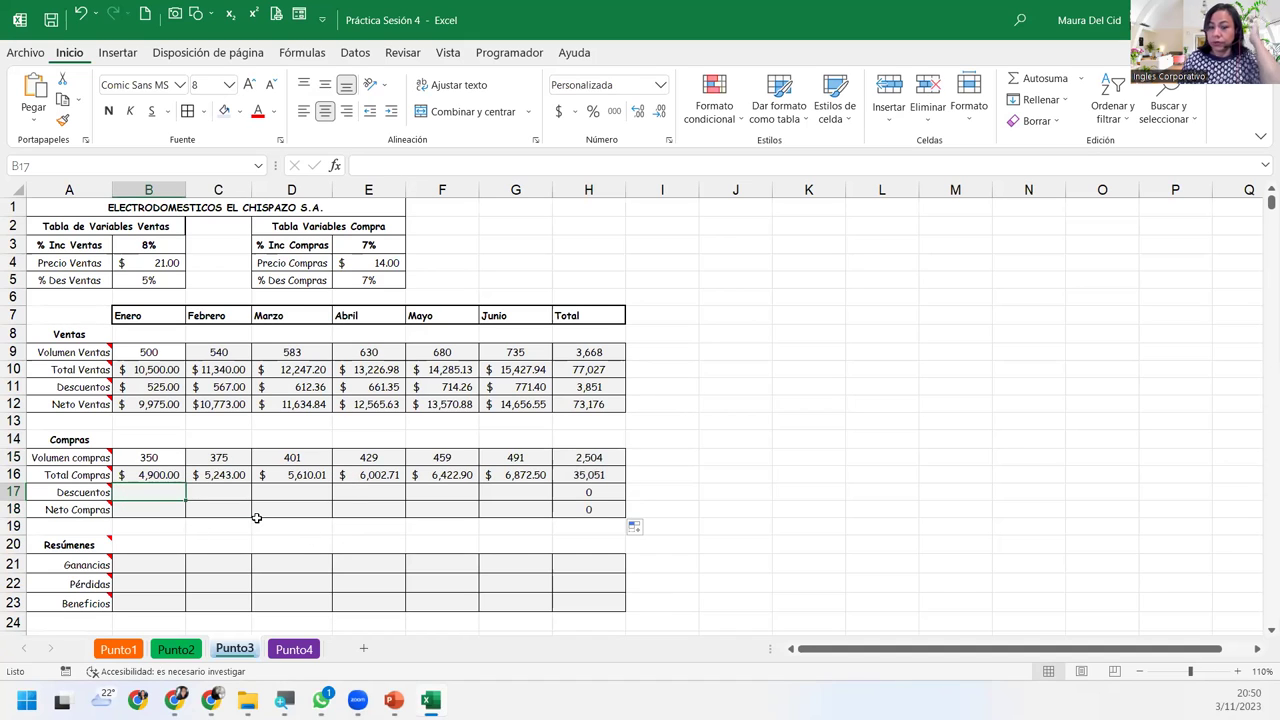
- Enter =B16*$E$5 in B17 for the 7% purchase discount and fill it across to G17
text(=)
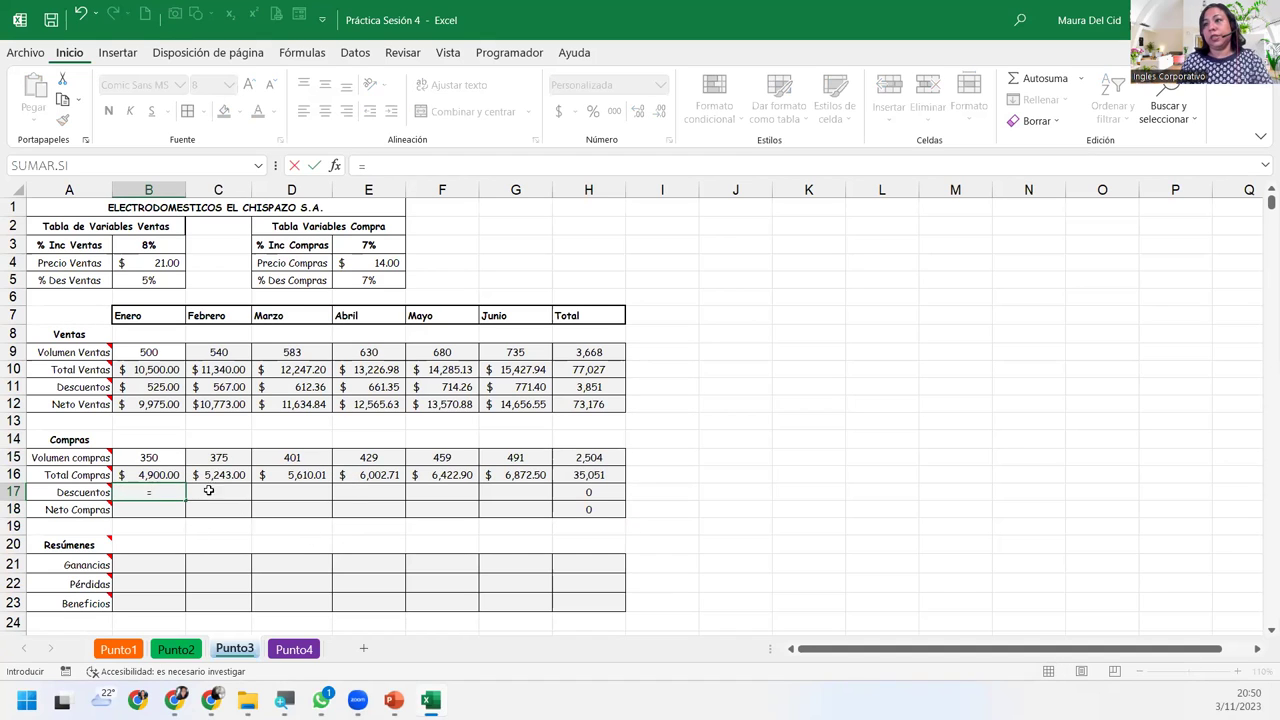
click(163, 476)
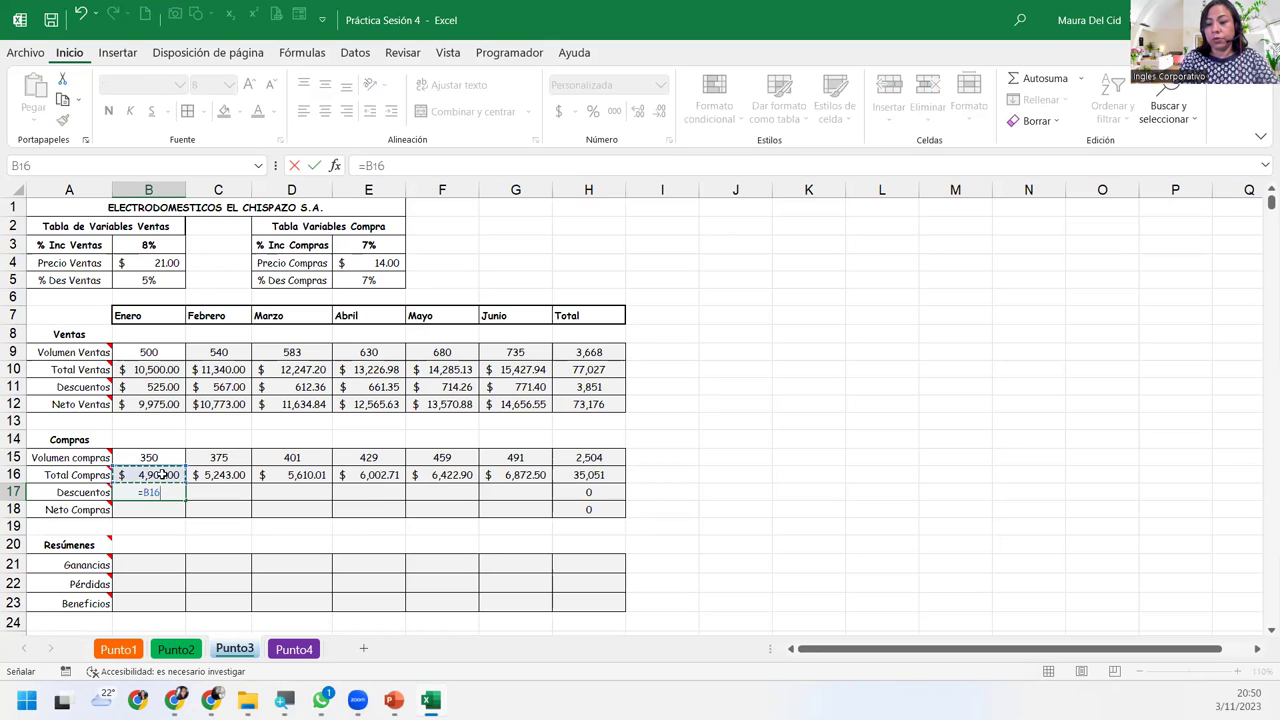
text(*)
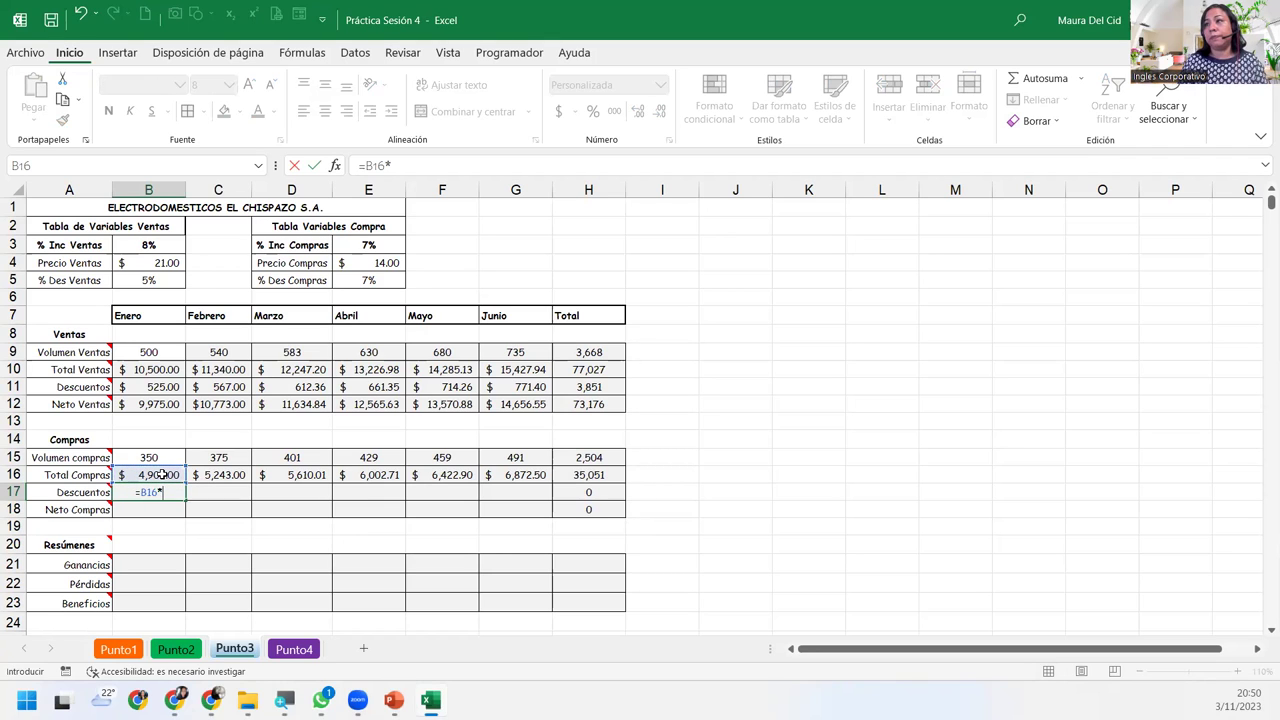
click(358, 277)
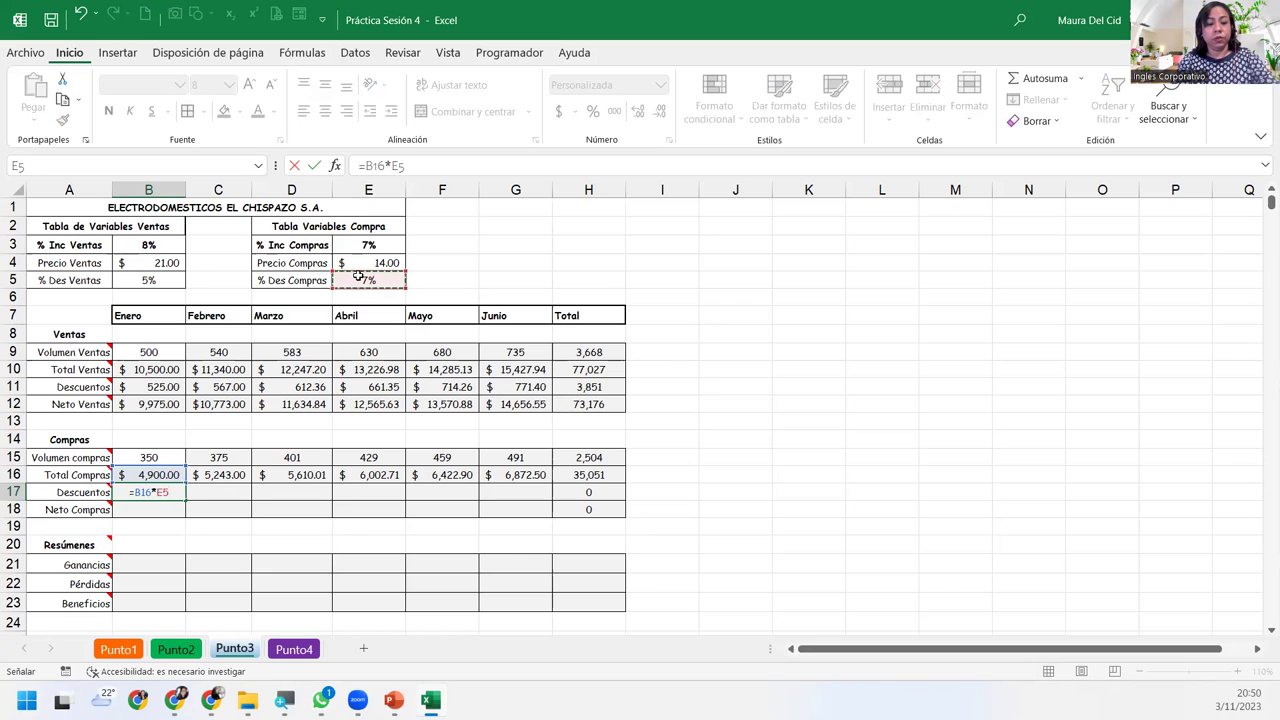
key(Return)
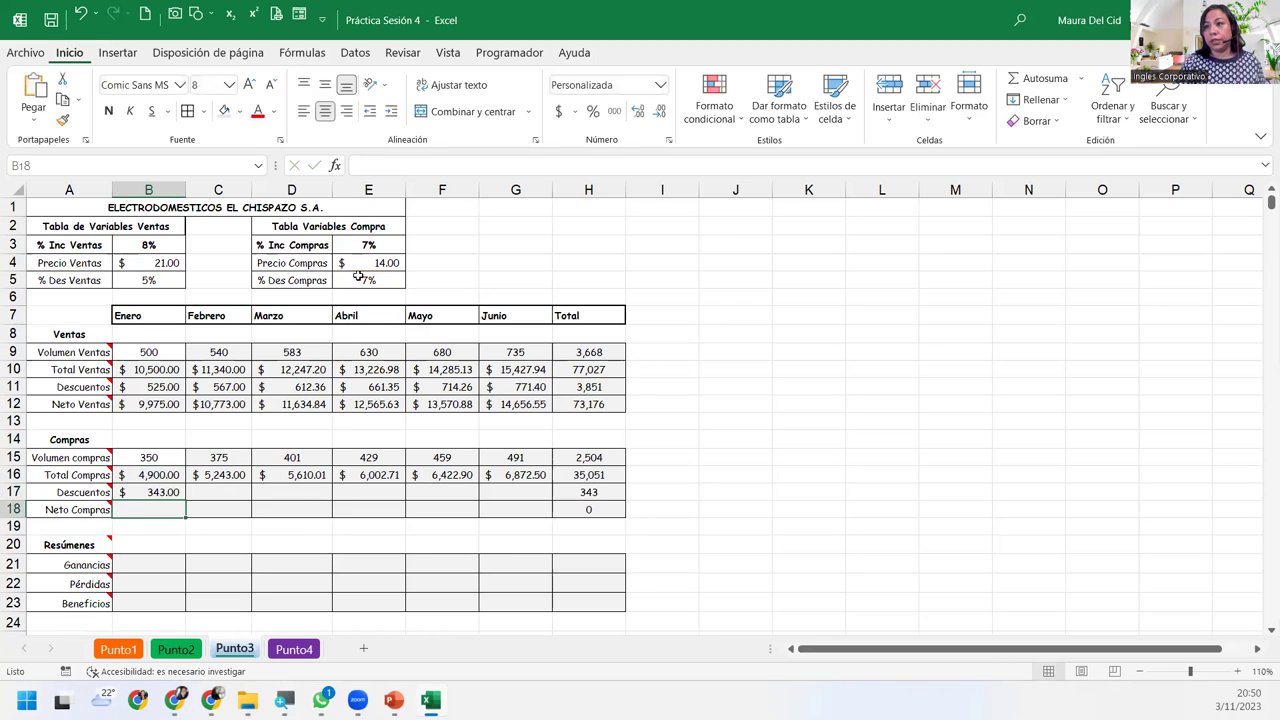
click(165, 490)
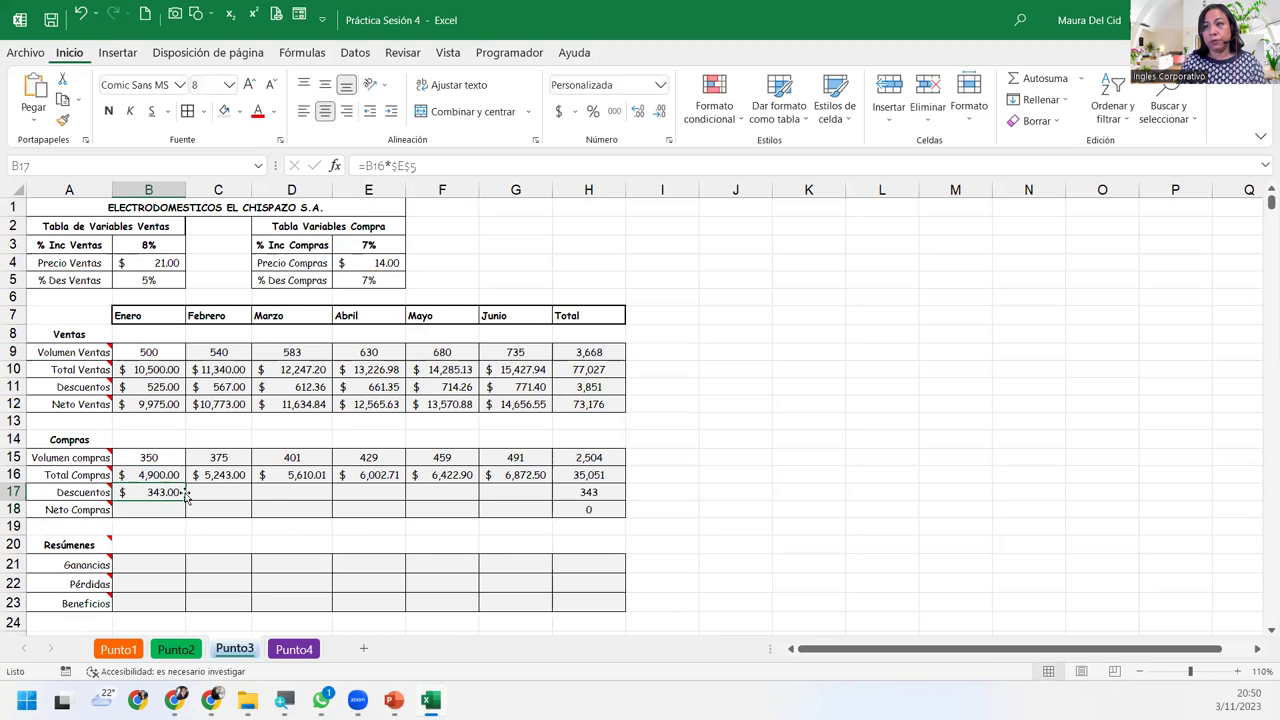
drag(185, 496, 516, 498)
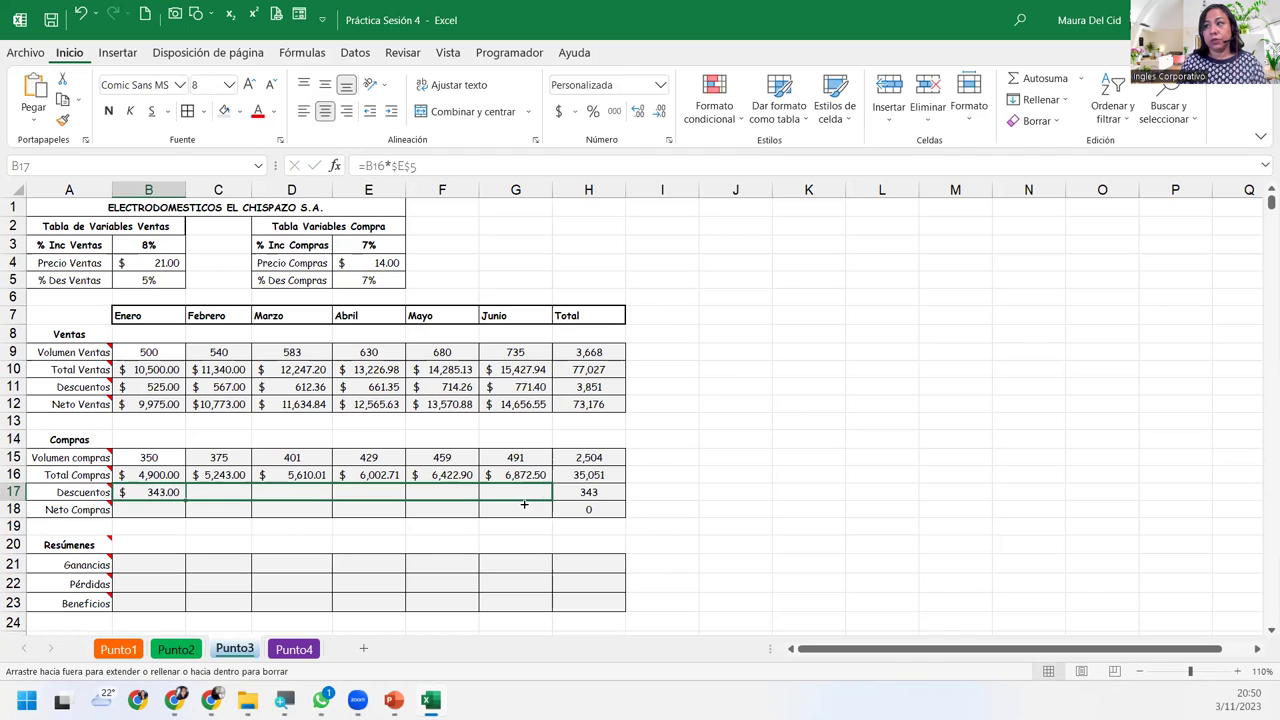
click(140, 508)
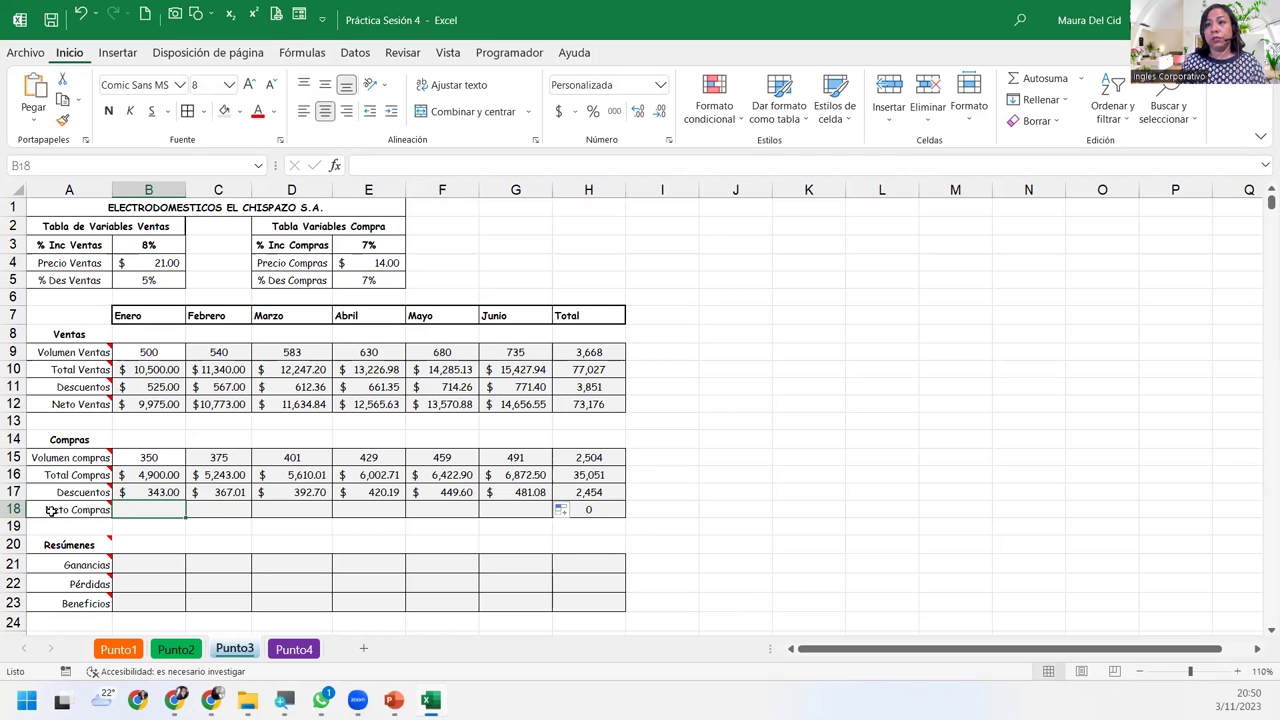
- Enter =B16-B17 in B18 for Neto Compras and fill it across to G18
mouse_move(50, 512)
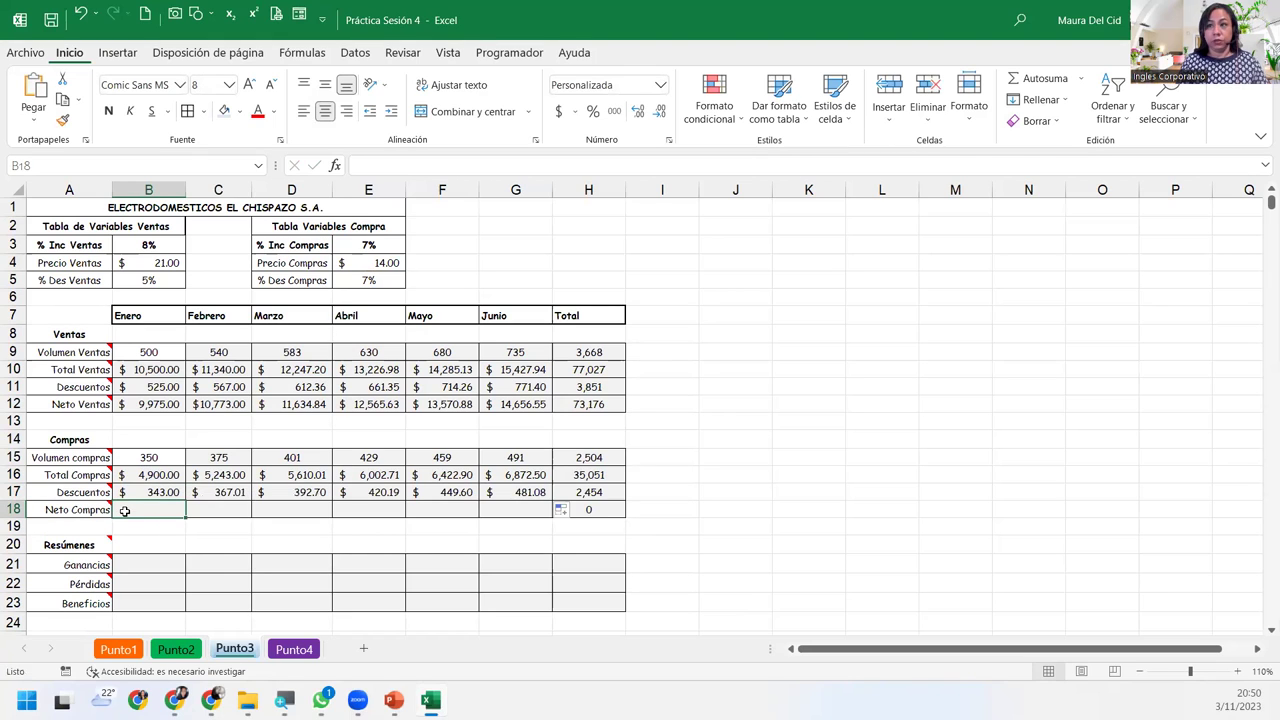
text(=)
click(137, 480)
text(-)
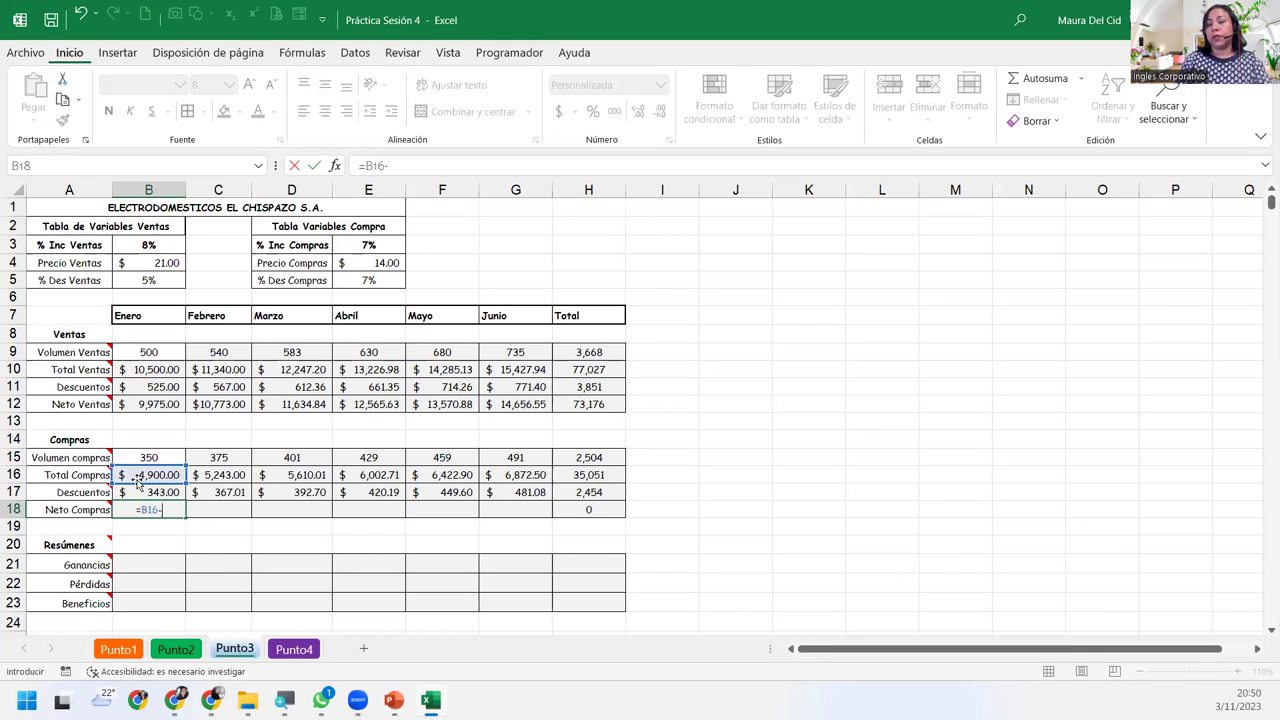
click(150, 492)
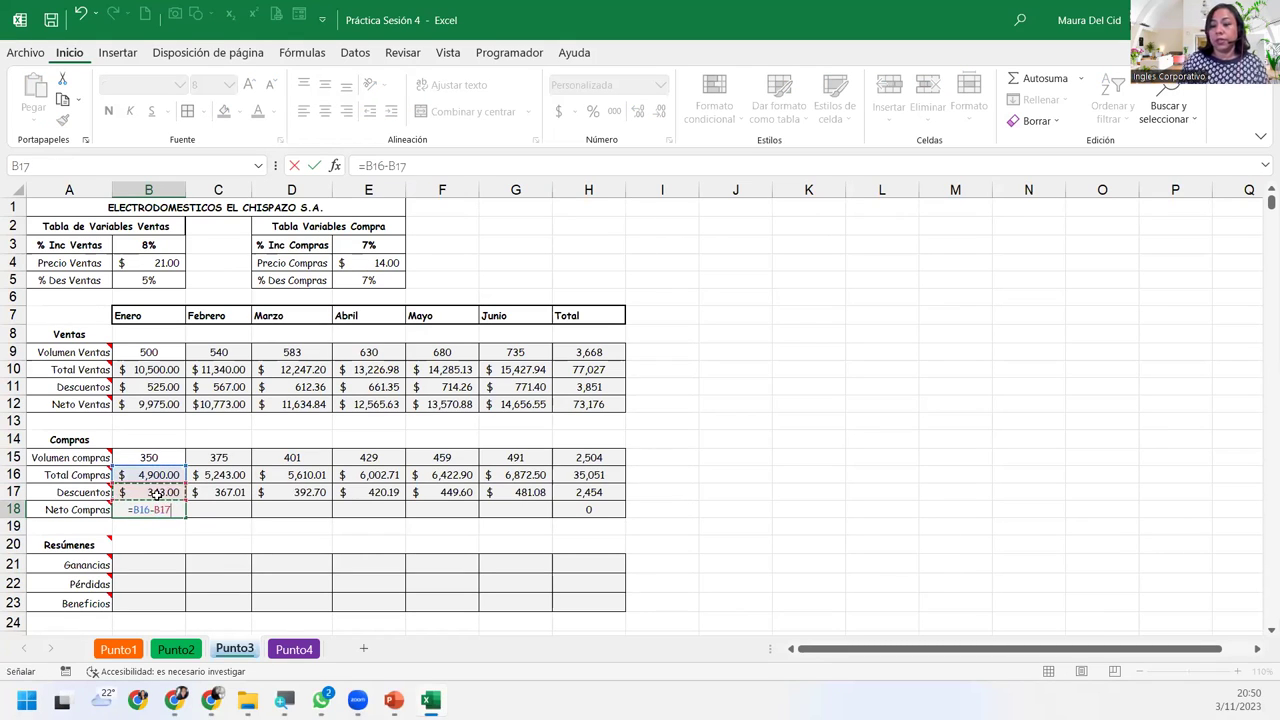
key(Return)
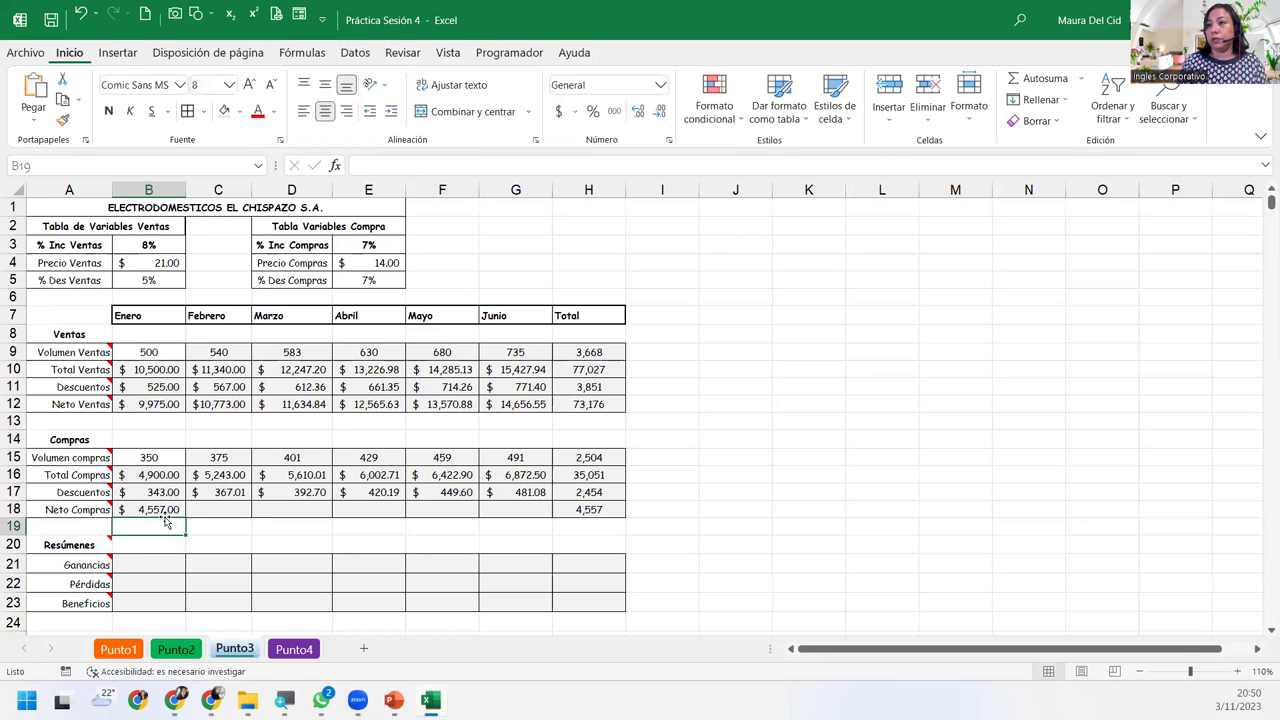
click(168, 510)
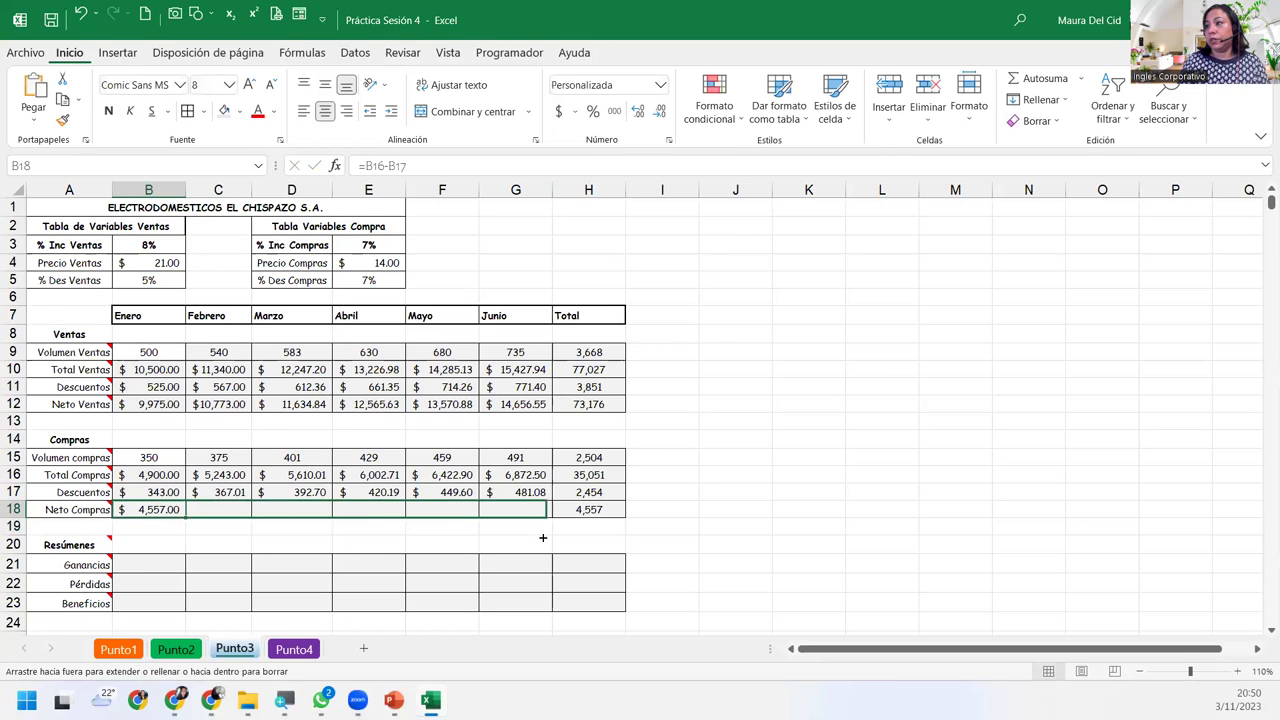
drag(186, 514, 545, 514)
- Select B21 and zoom the sheet in four levels for readability
click(150, 564)
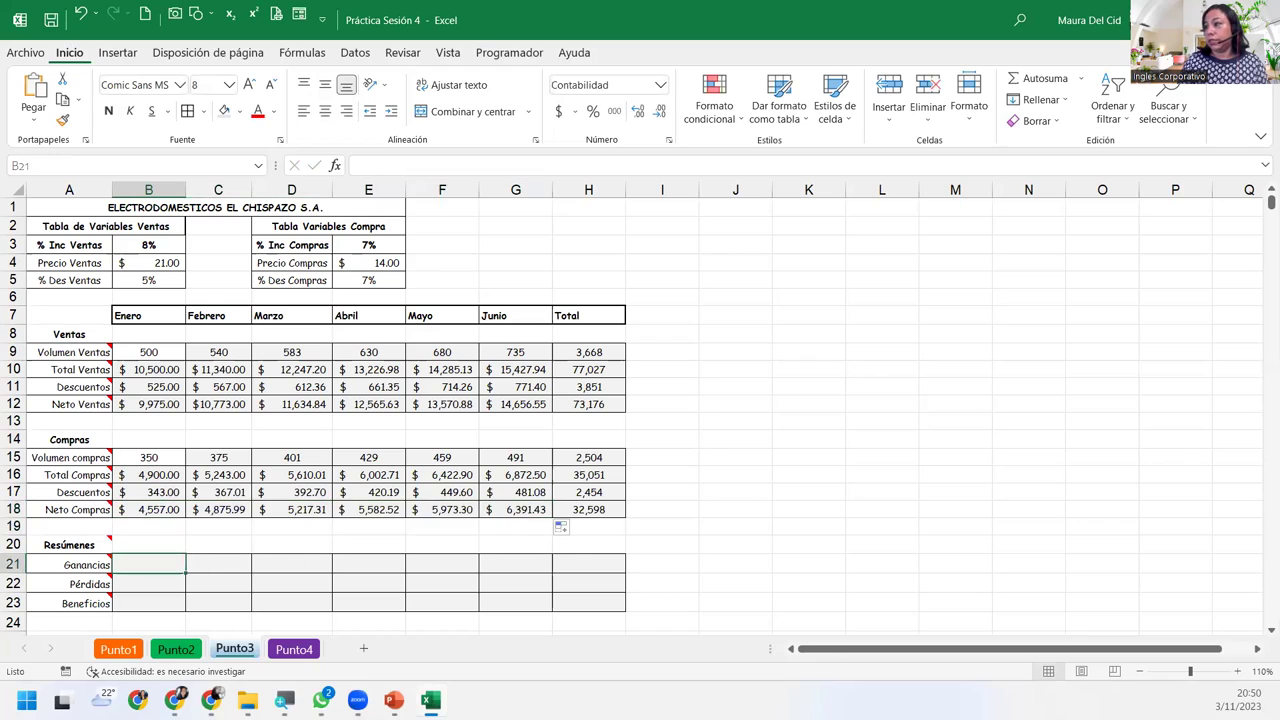
click(1237, 672)
click(1237, 672)
click(1237, 672)
click(1237, 672)
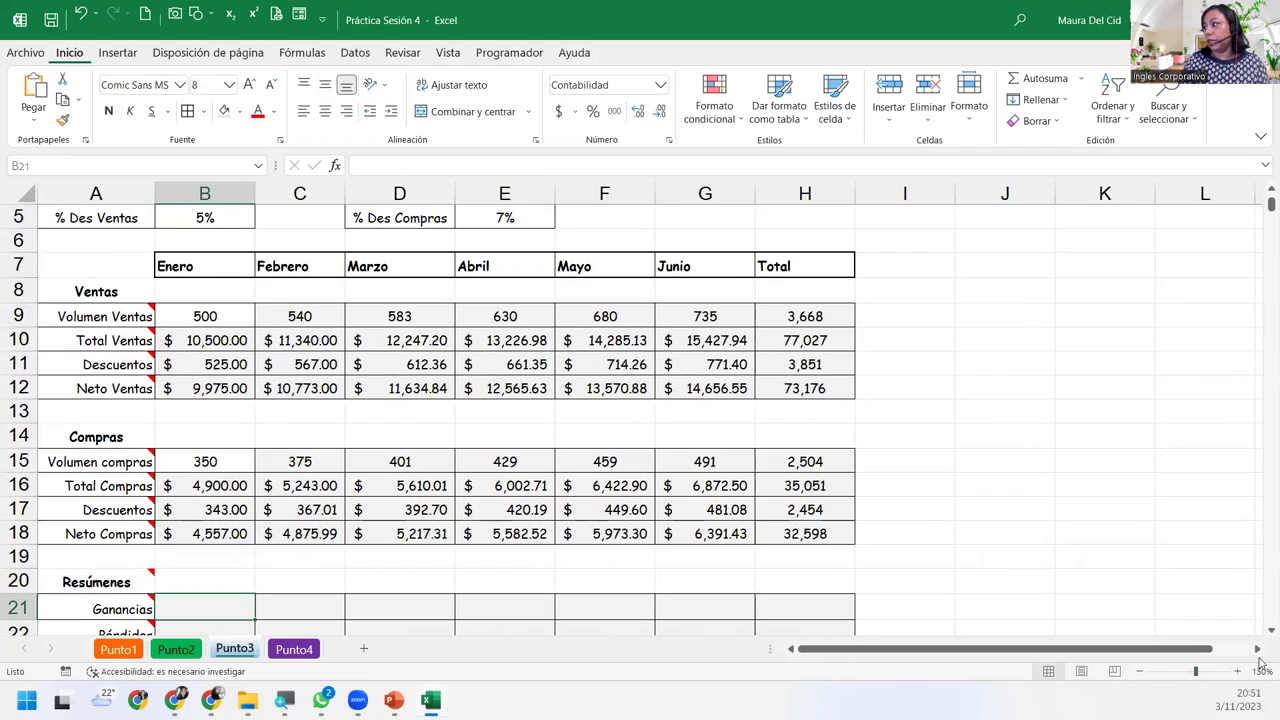
- Set Ganancias to =B12 in B21 and fill it across to H21, totalling 73,175.89
scroll(1262, 637, down, 2)
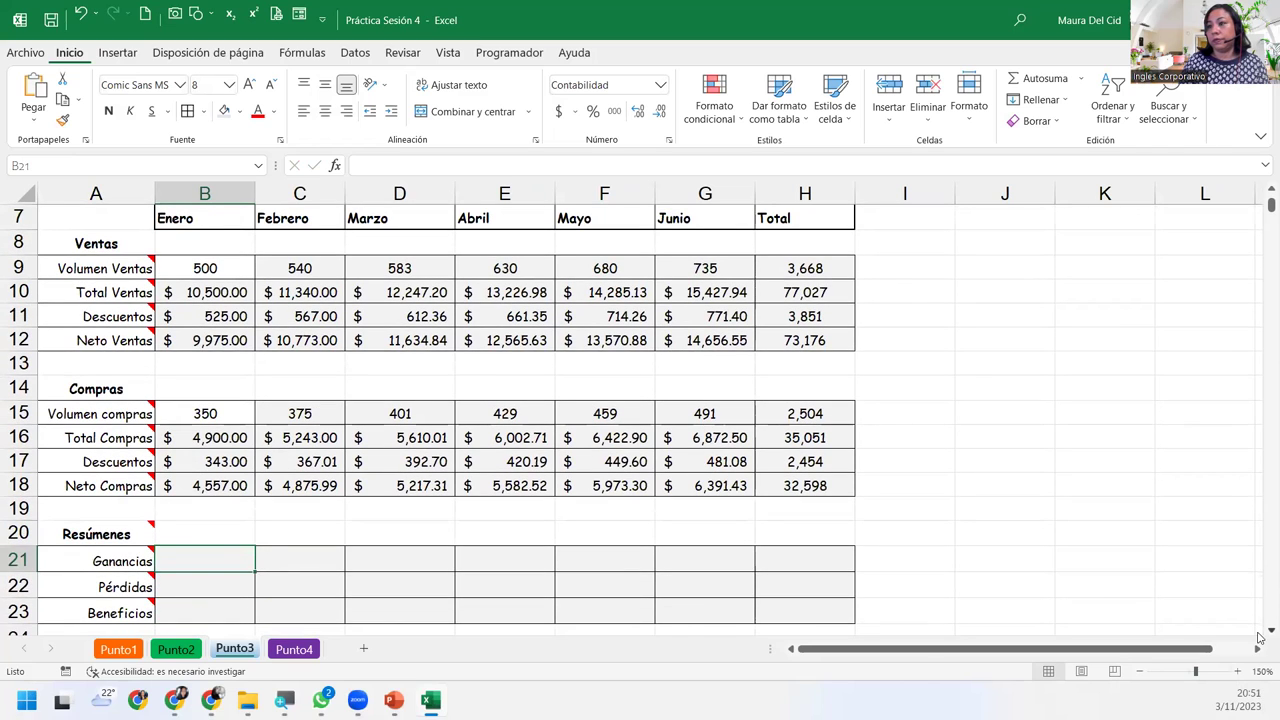
mouse_move(80, 552)
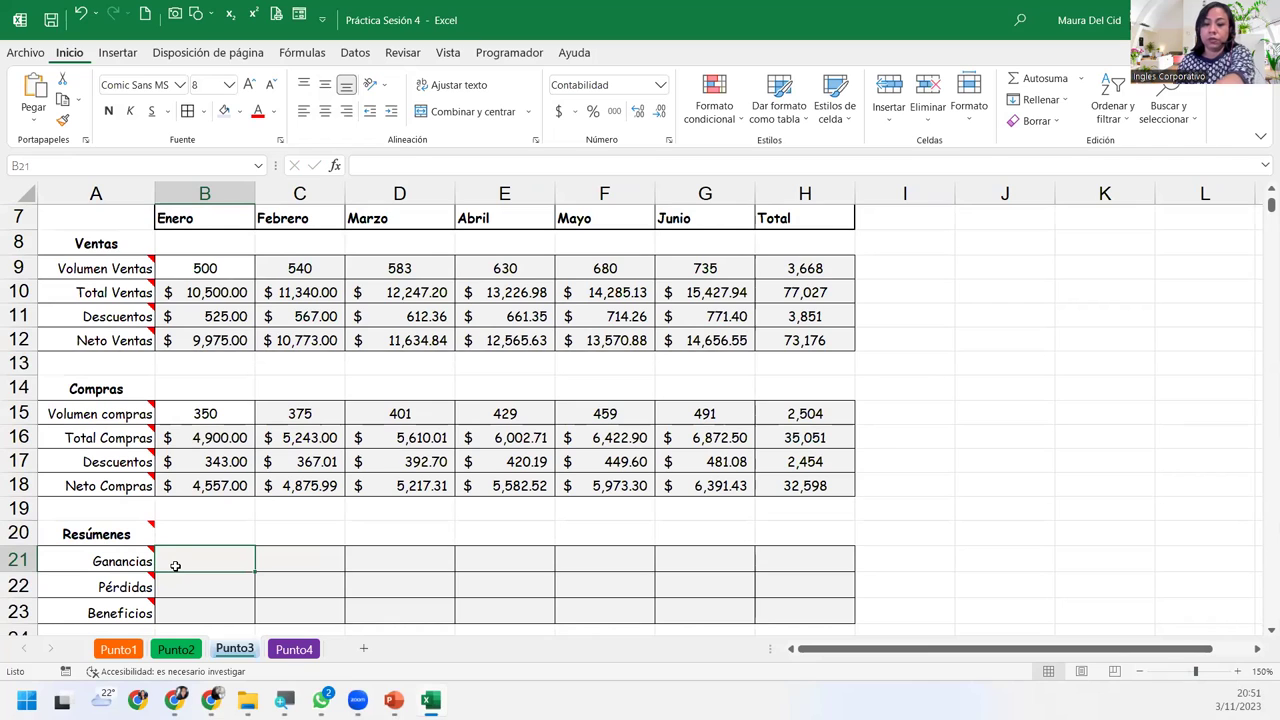
text(=)
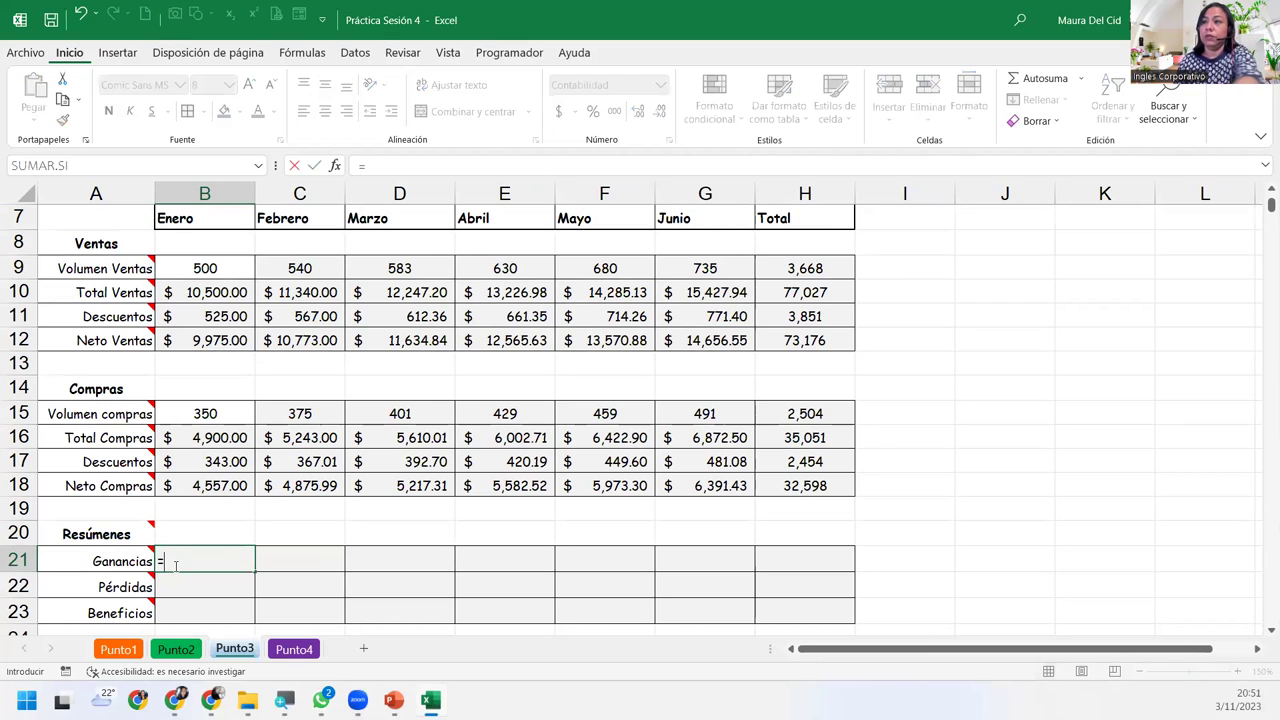
click(202, 342)
key(Return)
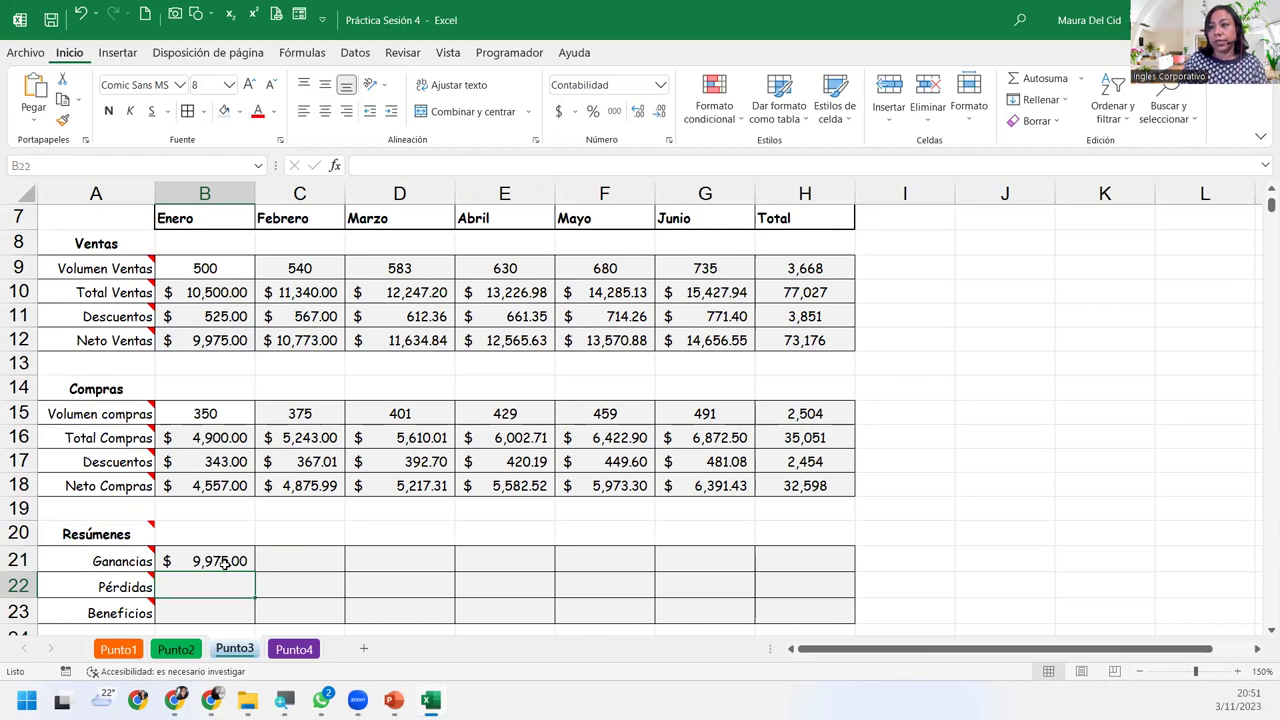
click(224, 561)
drag(252, 574, 820, 595)
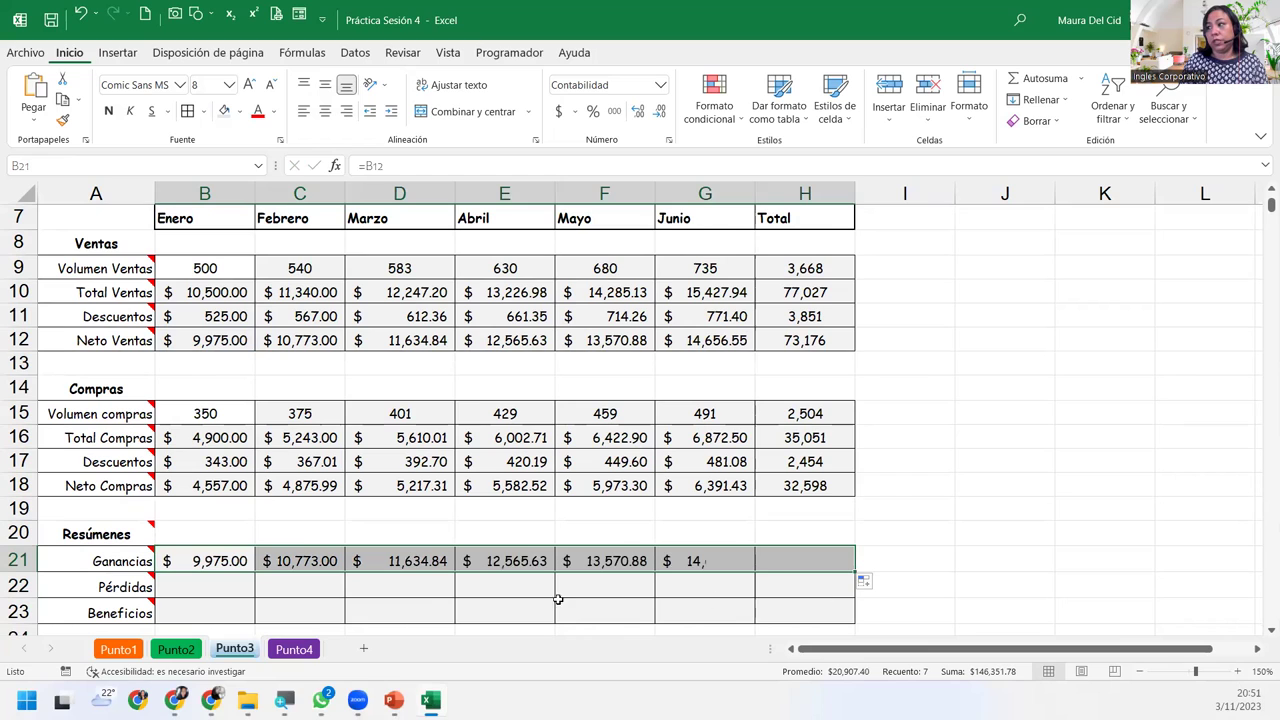
click(194, 585)
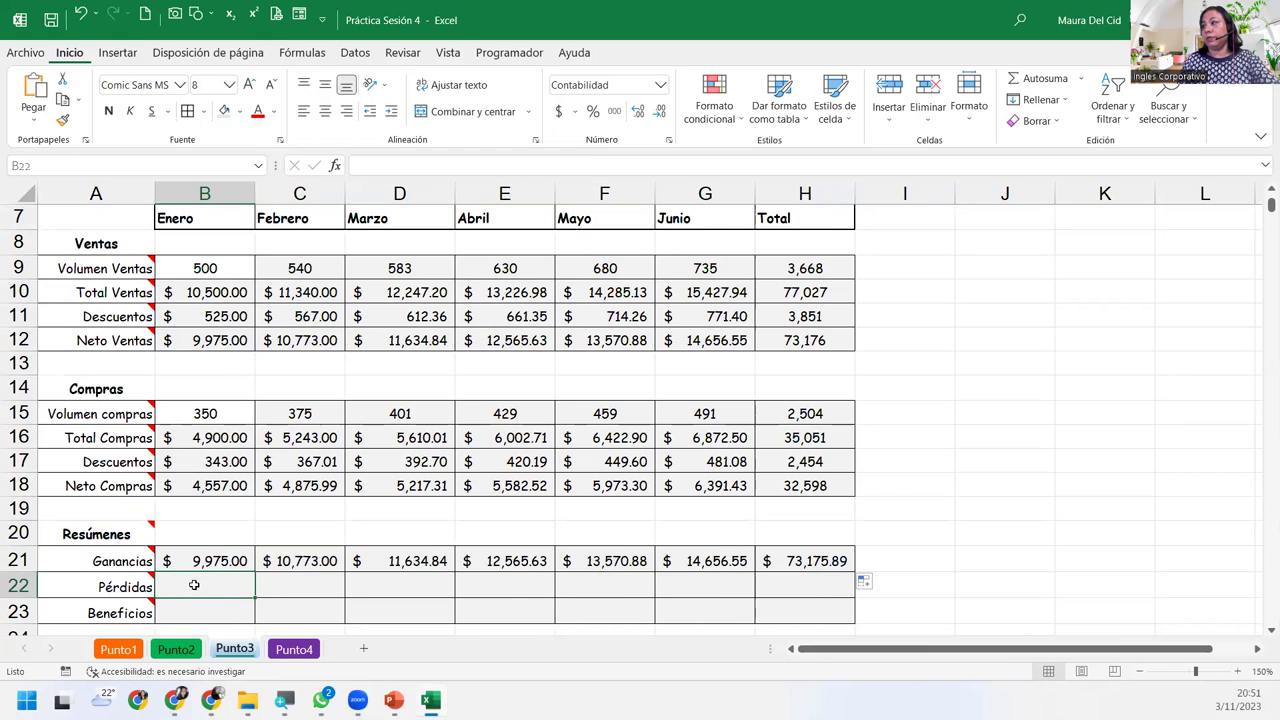
click(802, 551)
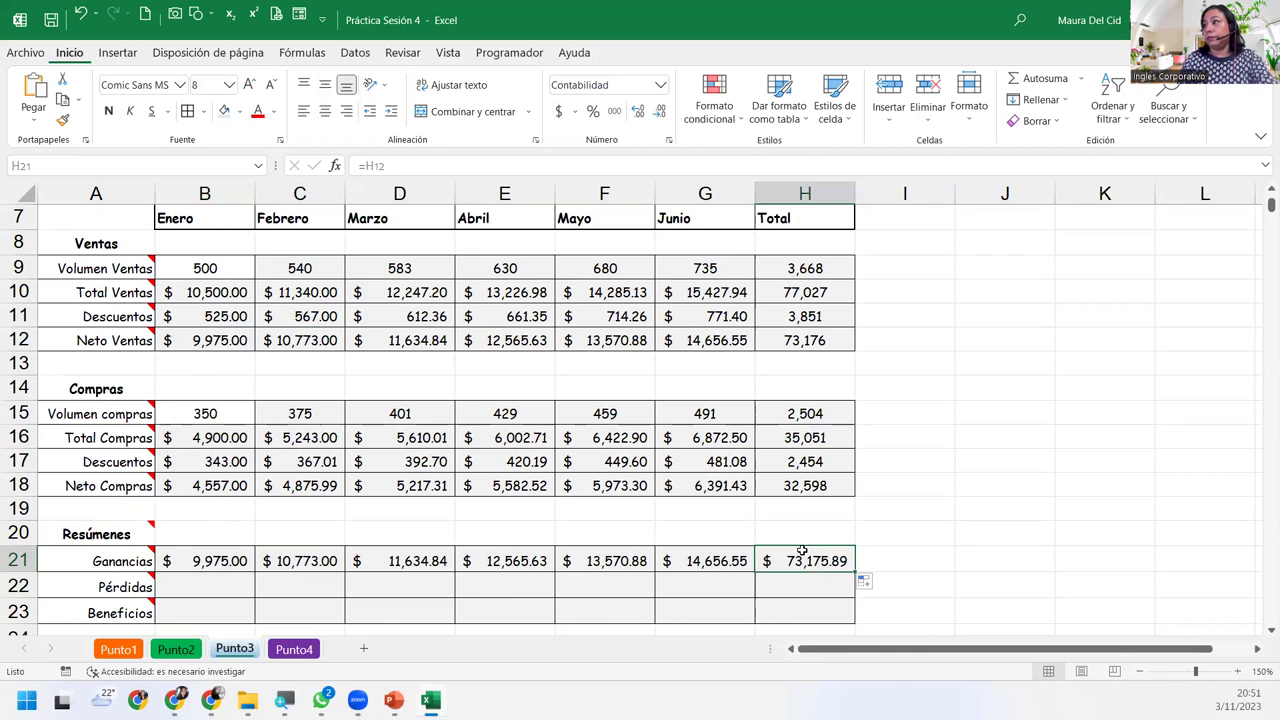
- Set Pérdidas to =B18 in B22 and fill it across to H22, totalling 32,597.55
click(195, 588)
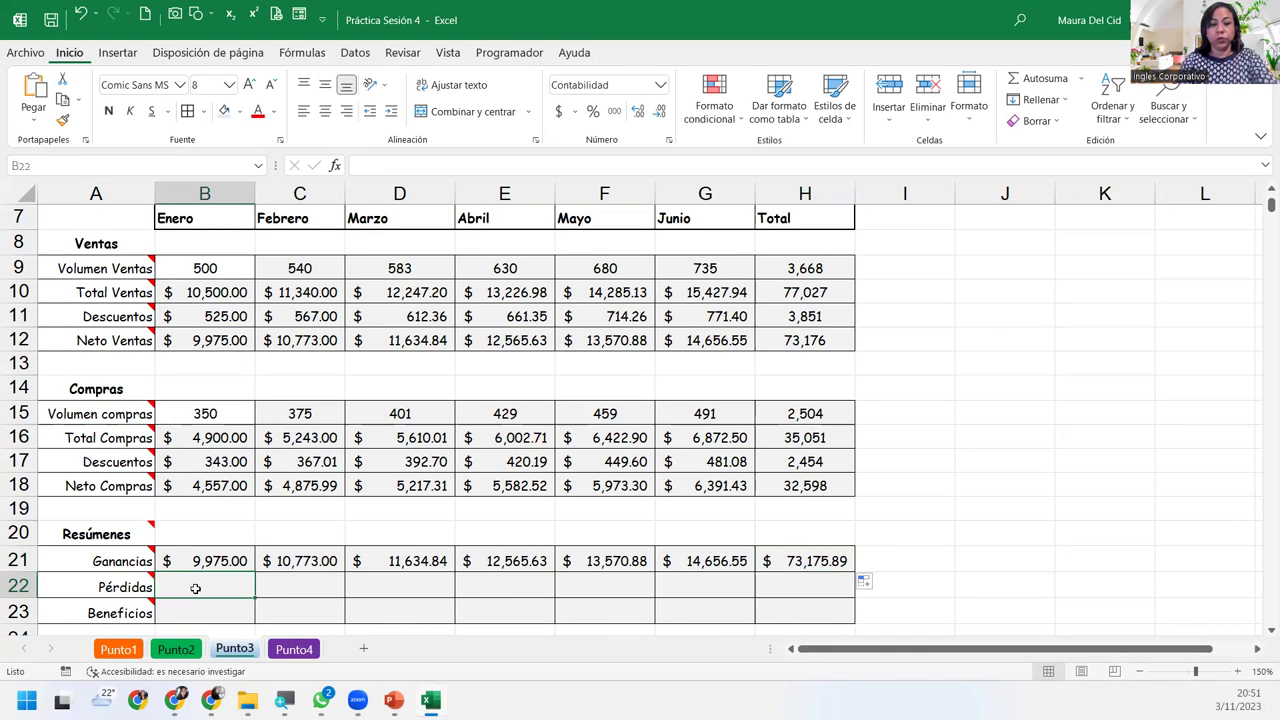
text(=)
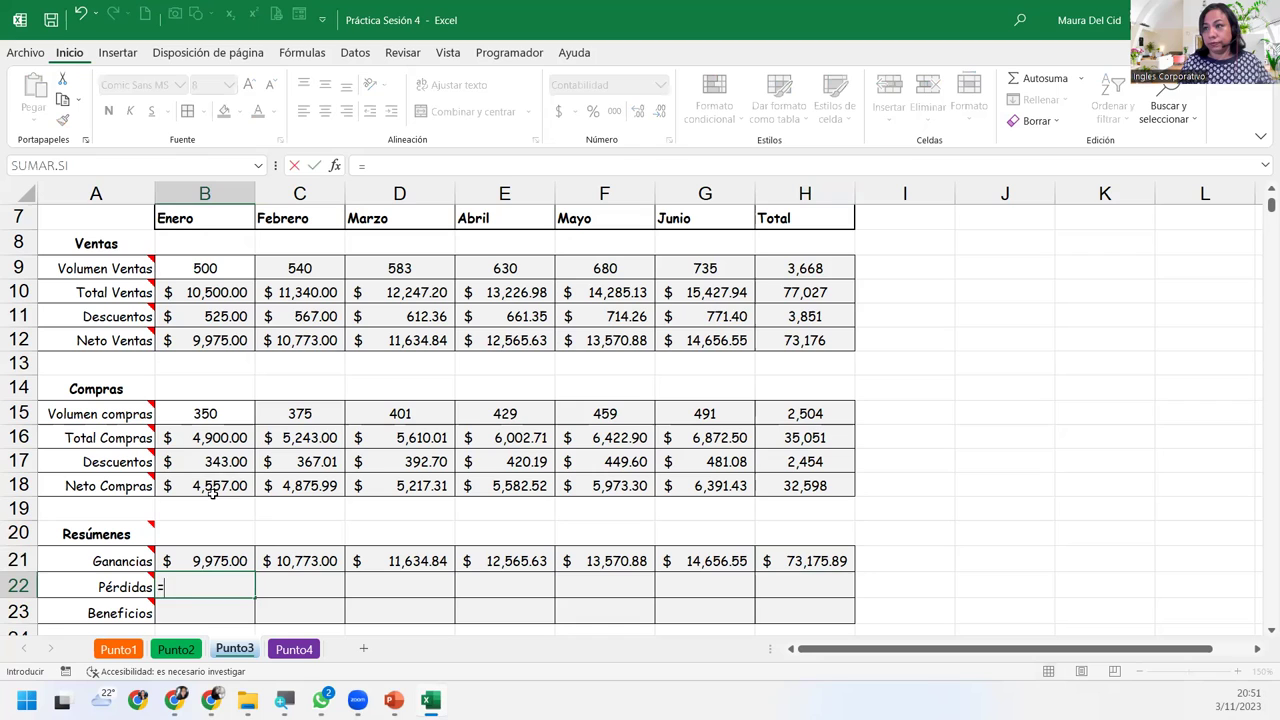
click(212, 493)
key(Return)
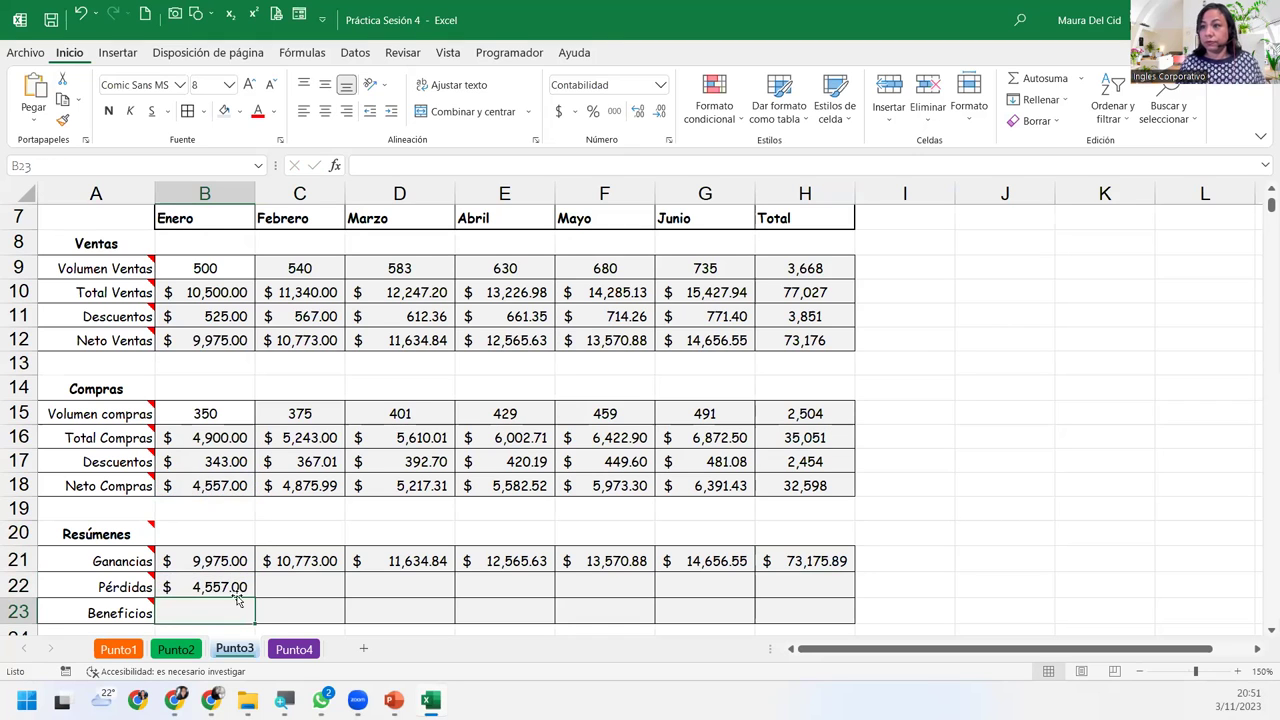
click(240, 592)
drag(255, 599, 830, 600)
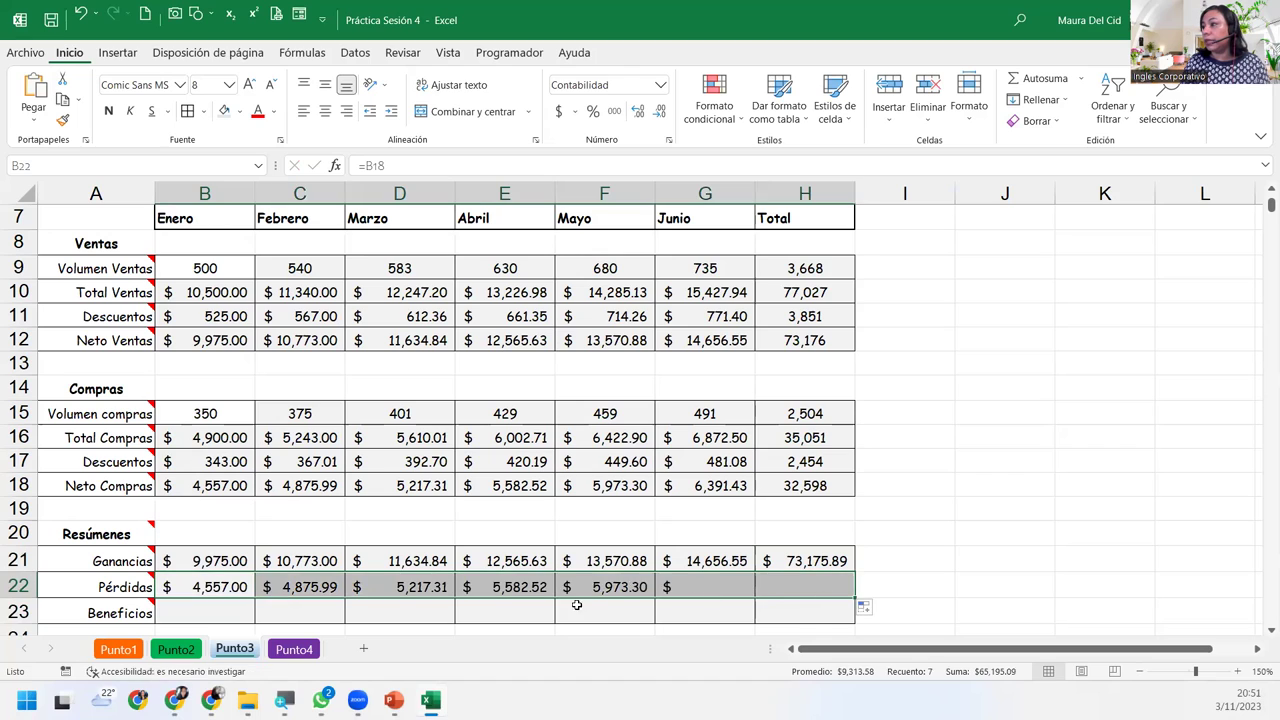
click(486, 605)
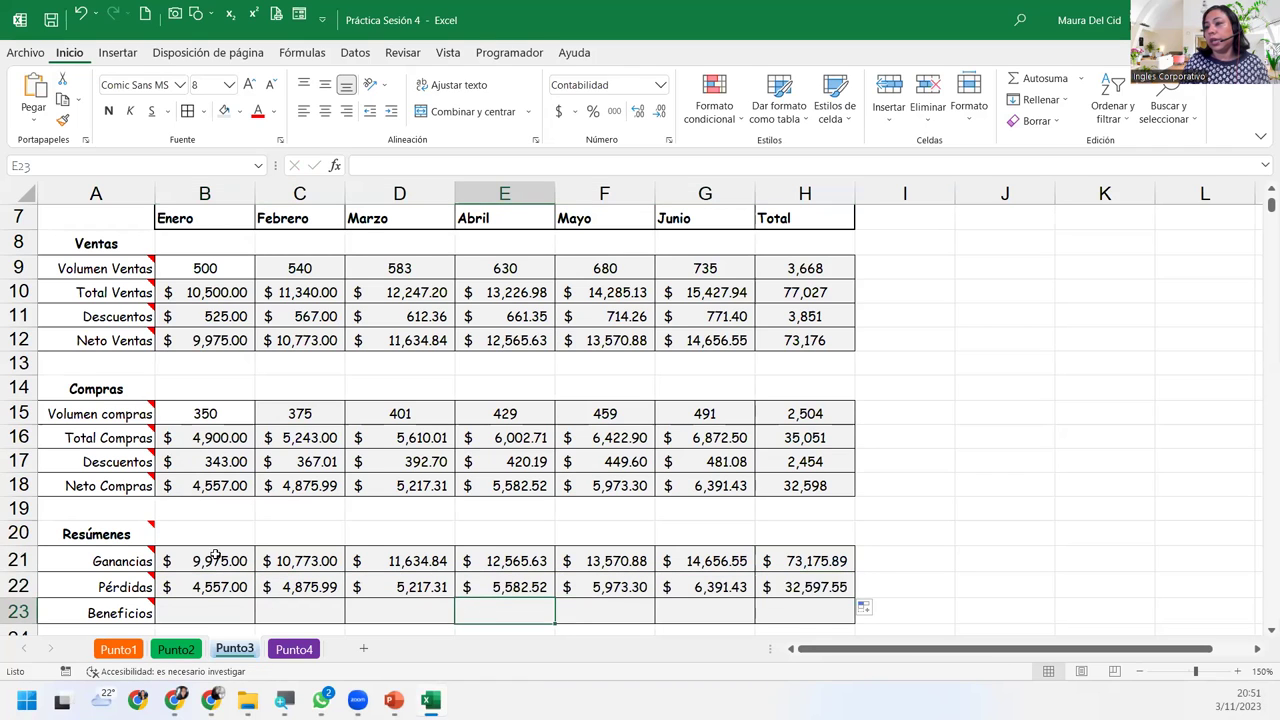
click(284, 578)
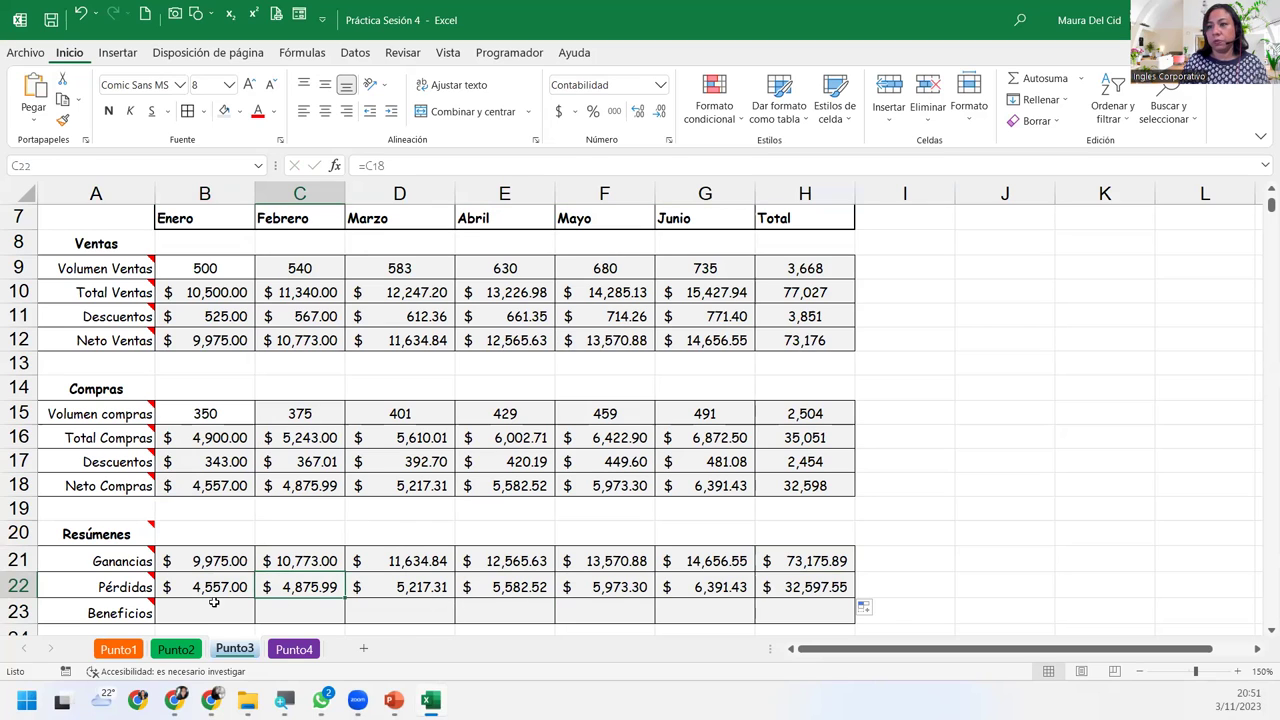
click(222, 610)
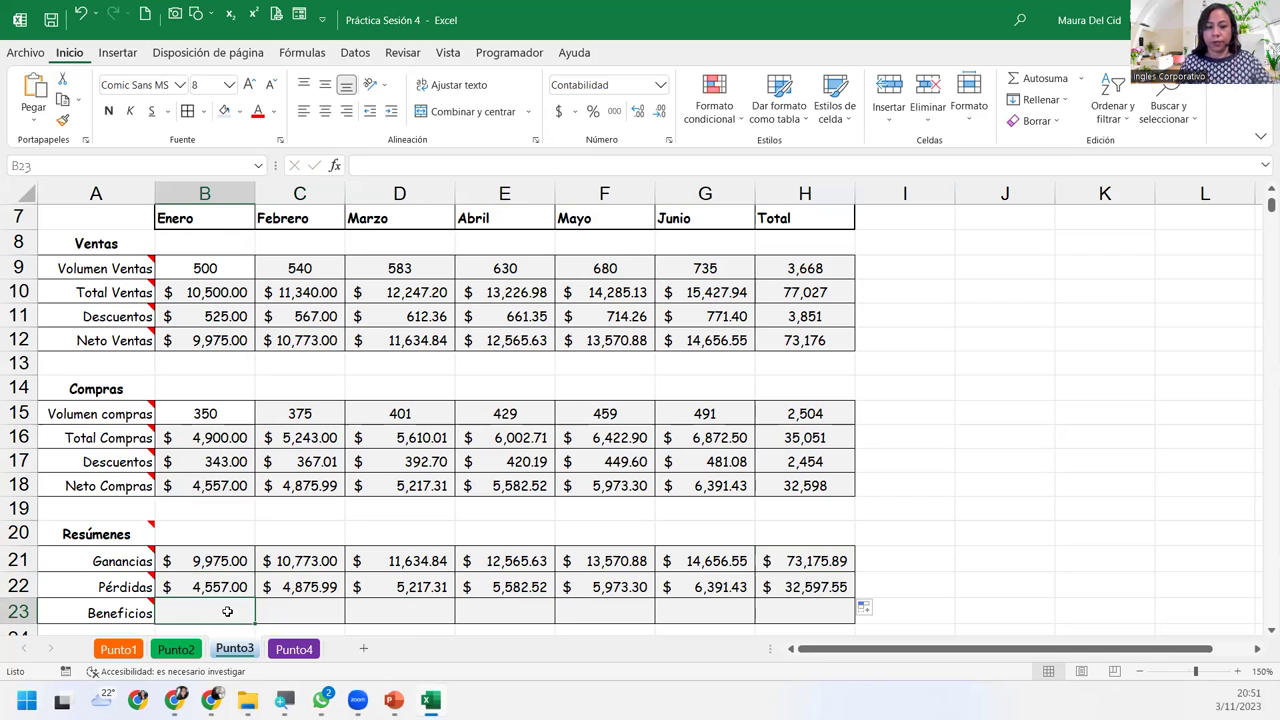
text(=)
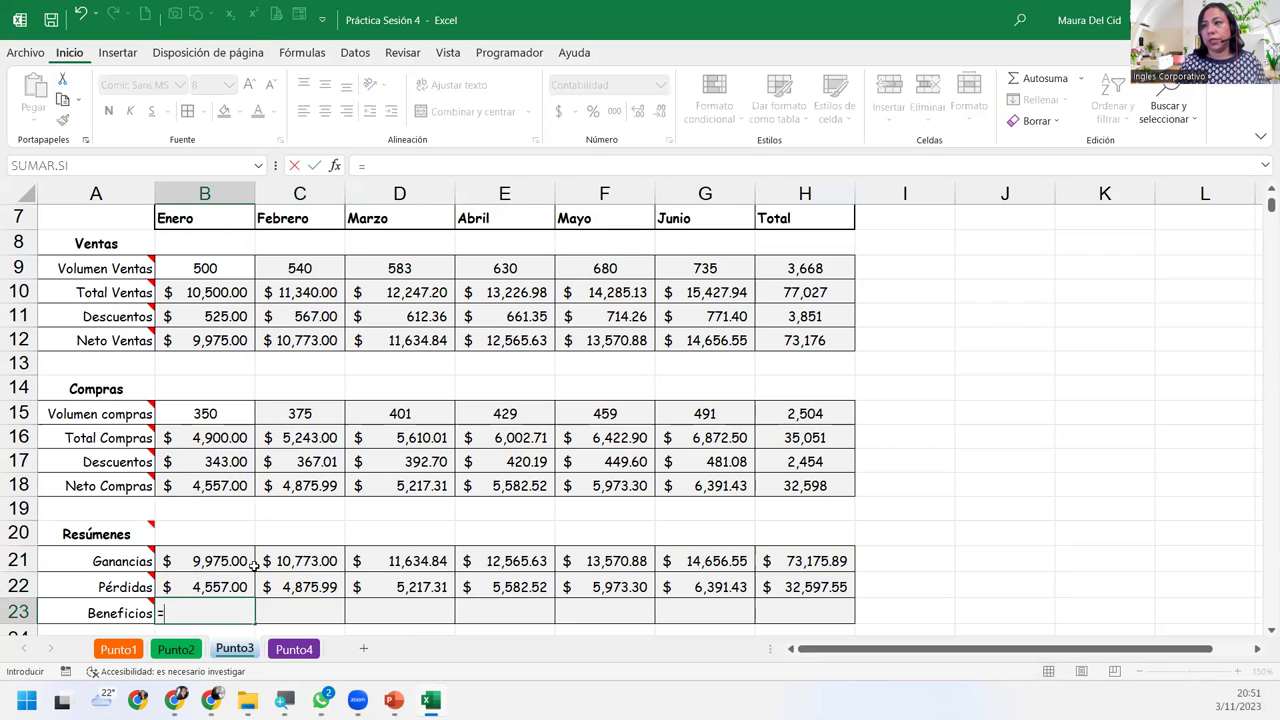
click(246, 561)
text(-)
click(244, 588)
key(Return)
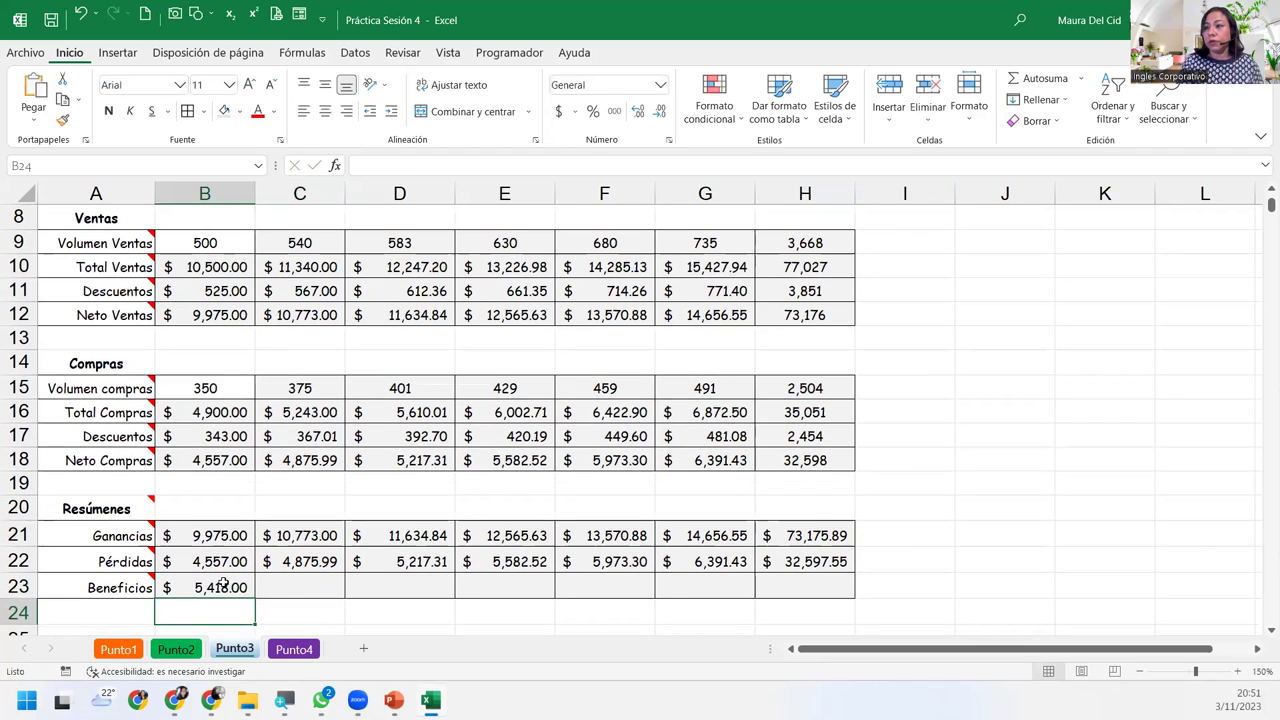
click(222, 584)
drag(257, 601, 850, 598)
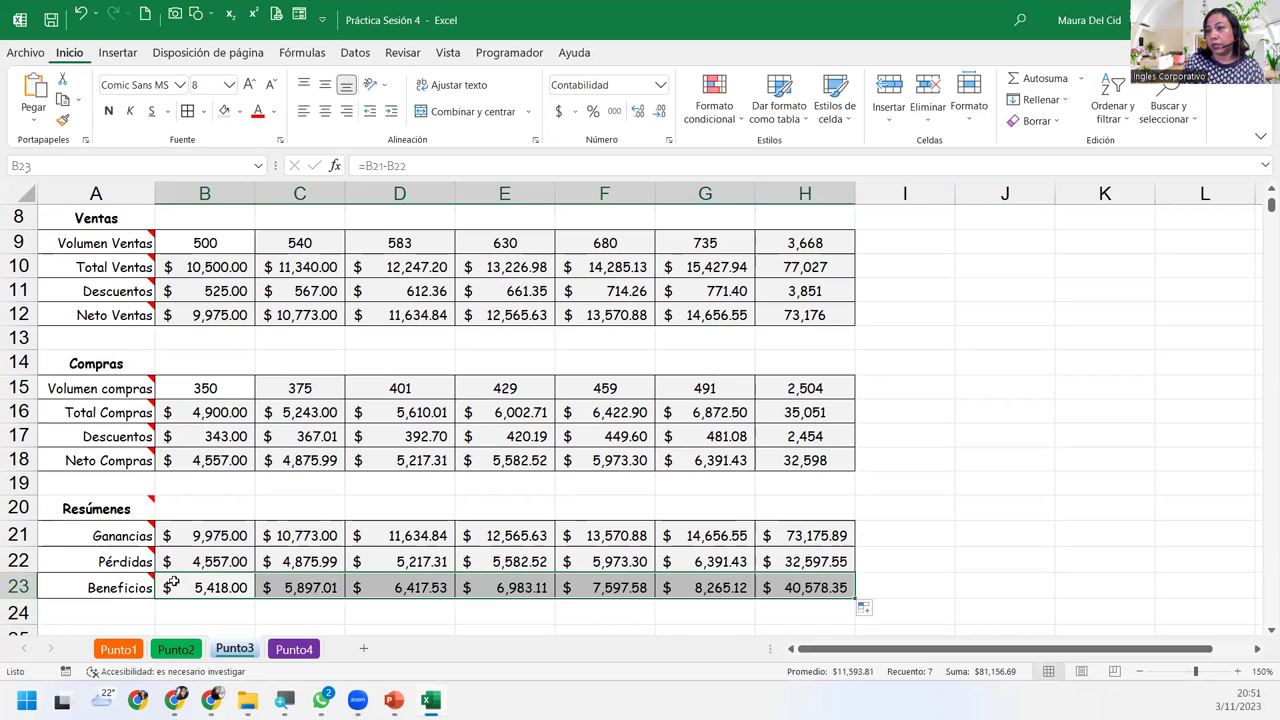
click(172, 582)
mouse_move(128, 566)
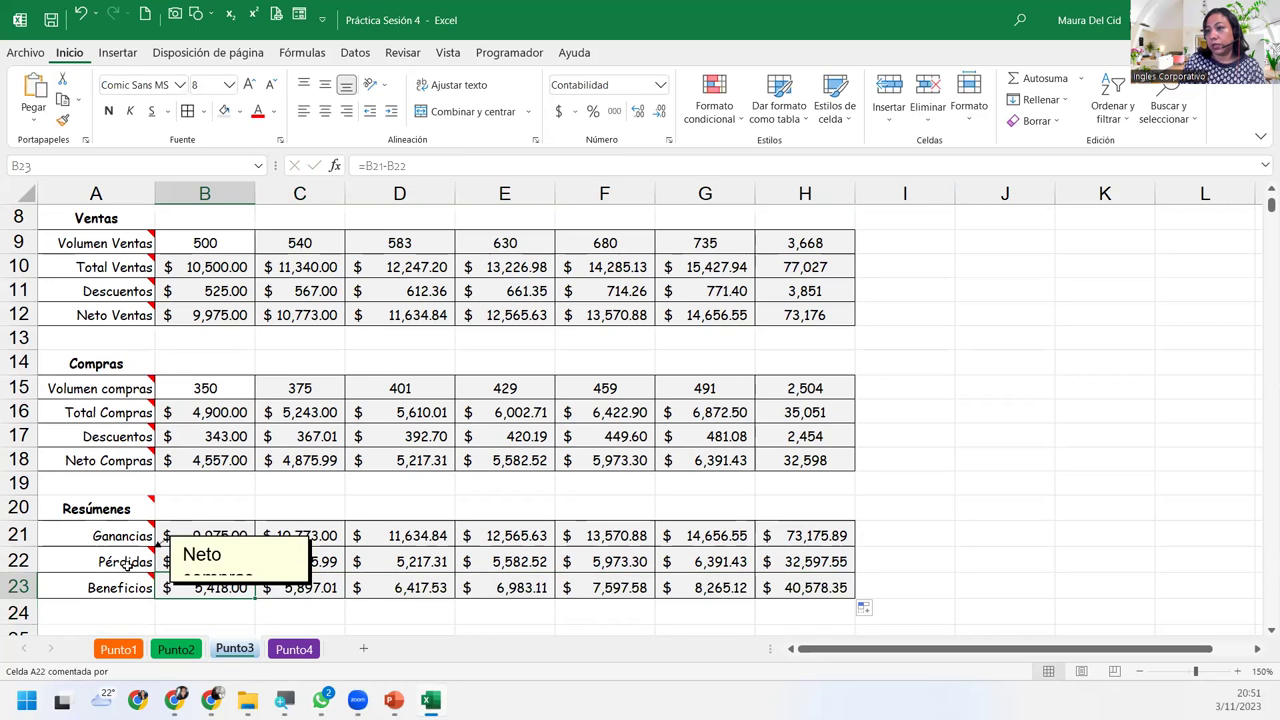
click(128, 566)
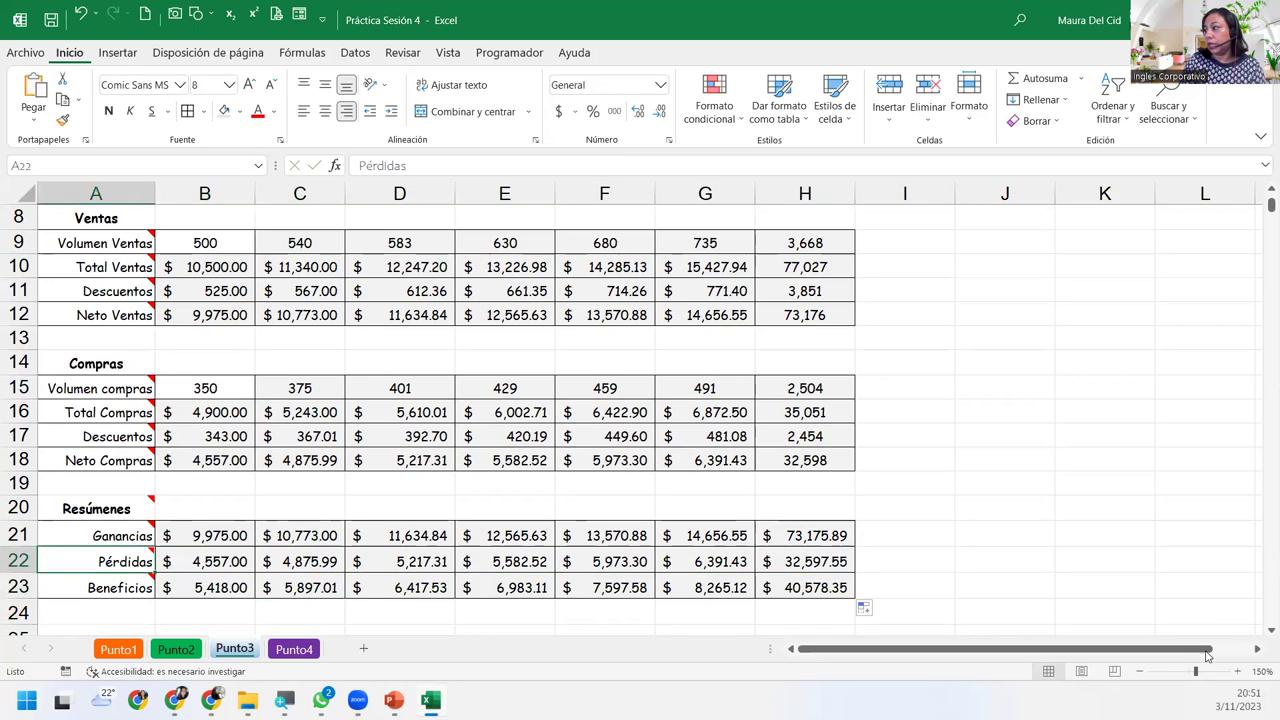
click(1139, 671)
click(1139, 671)
click(1139, 671)
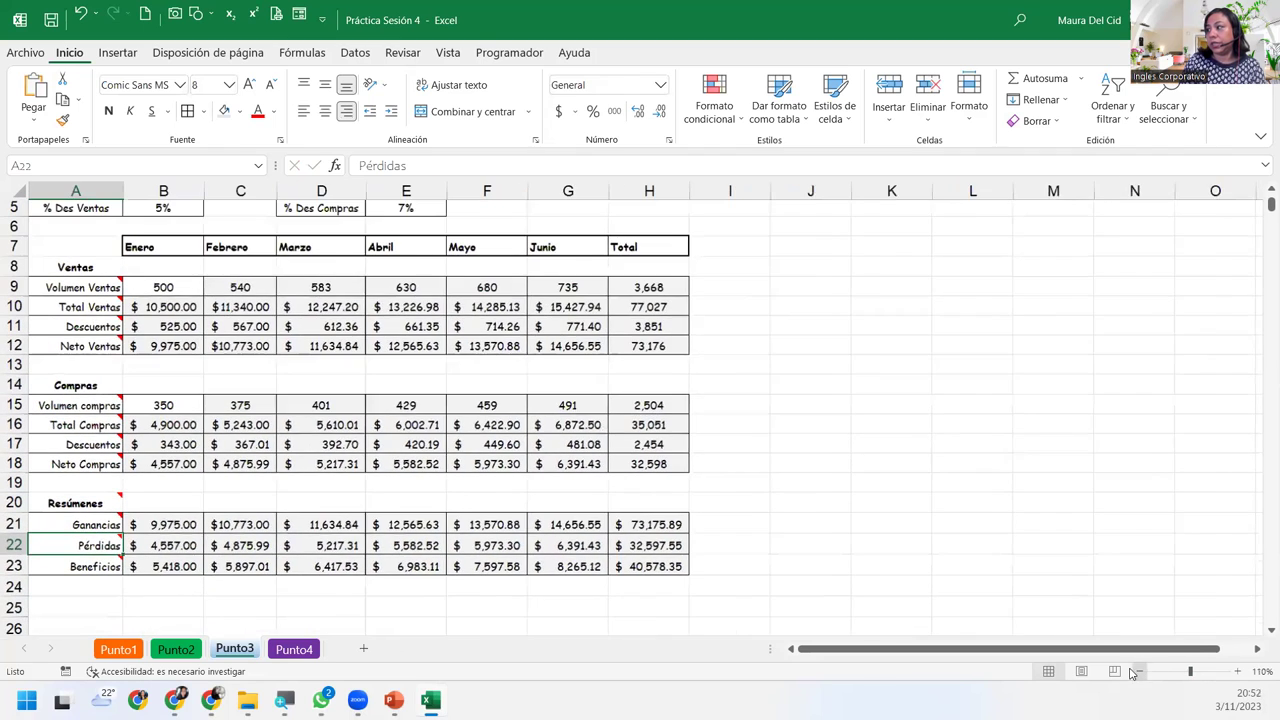
click(1139, 671)
mouse_move(86, 526)
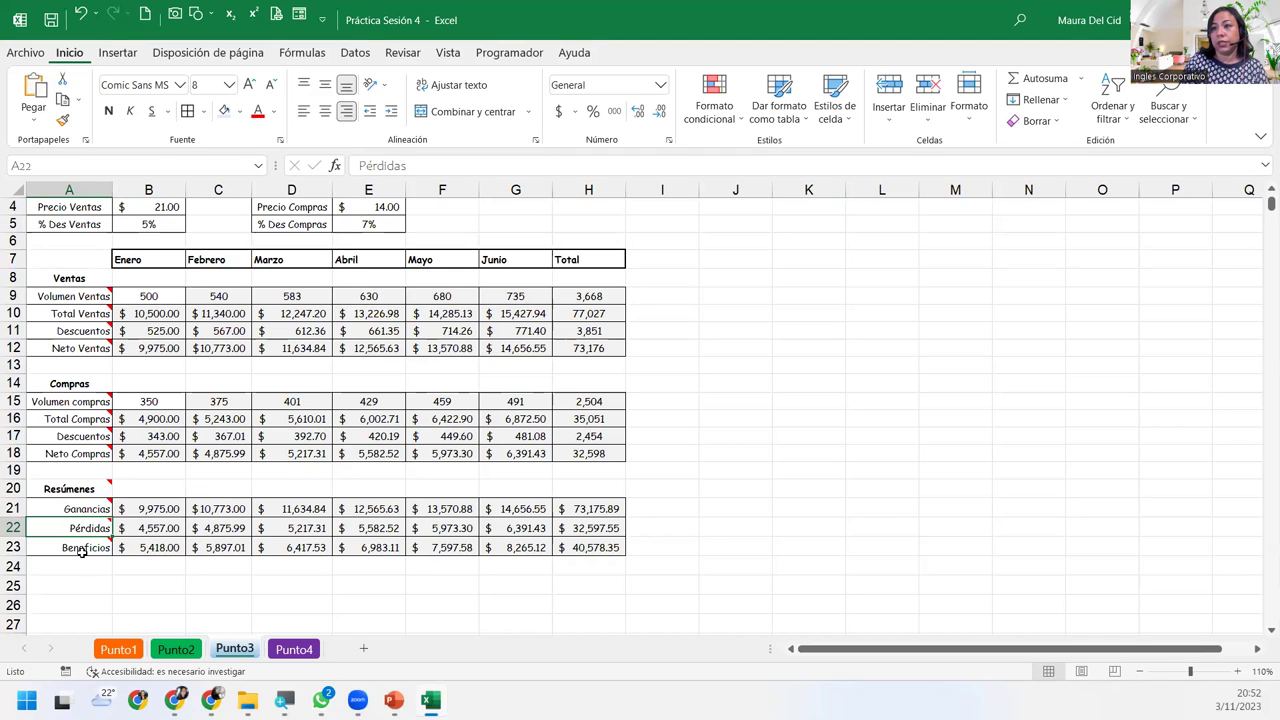
mouse_move(82, 552)
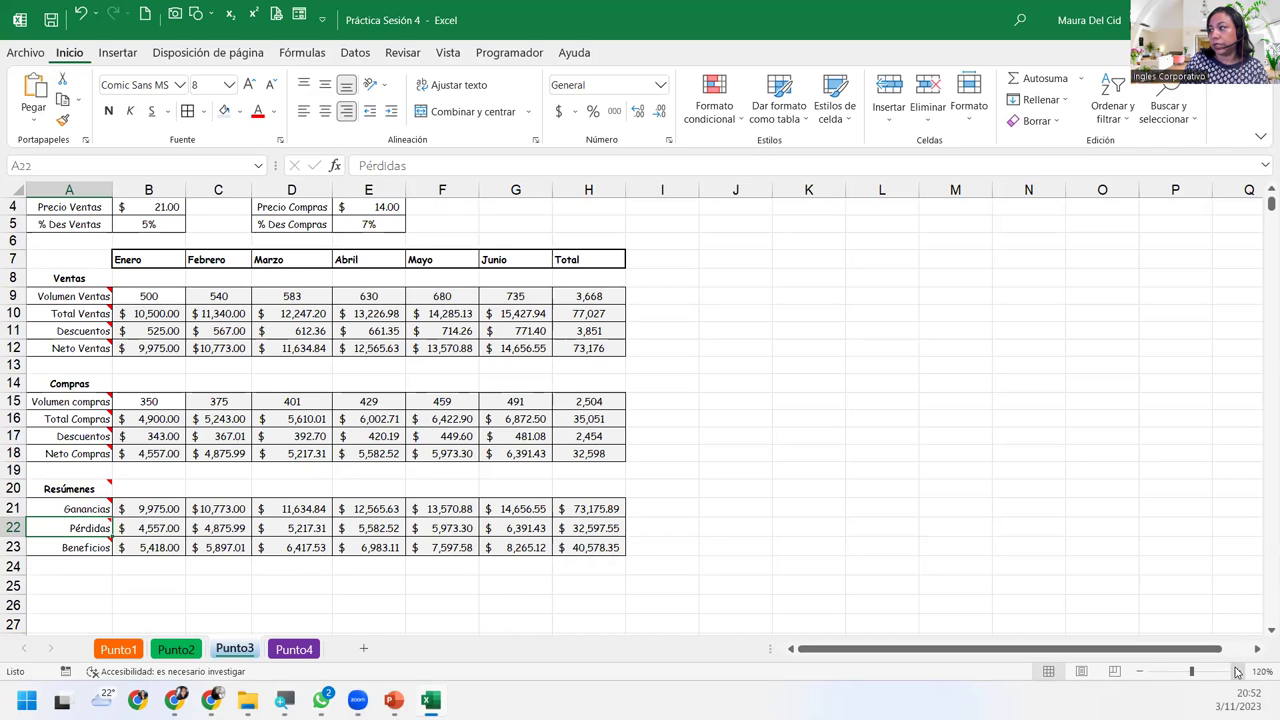
click(1237, 672)
click(1237, 672)
click(1237, 672)
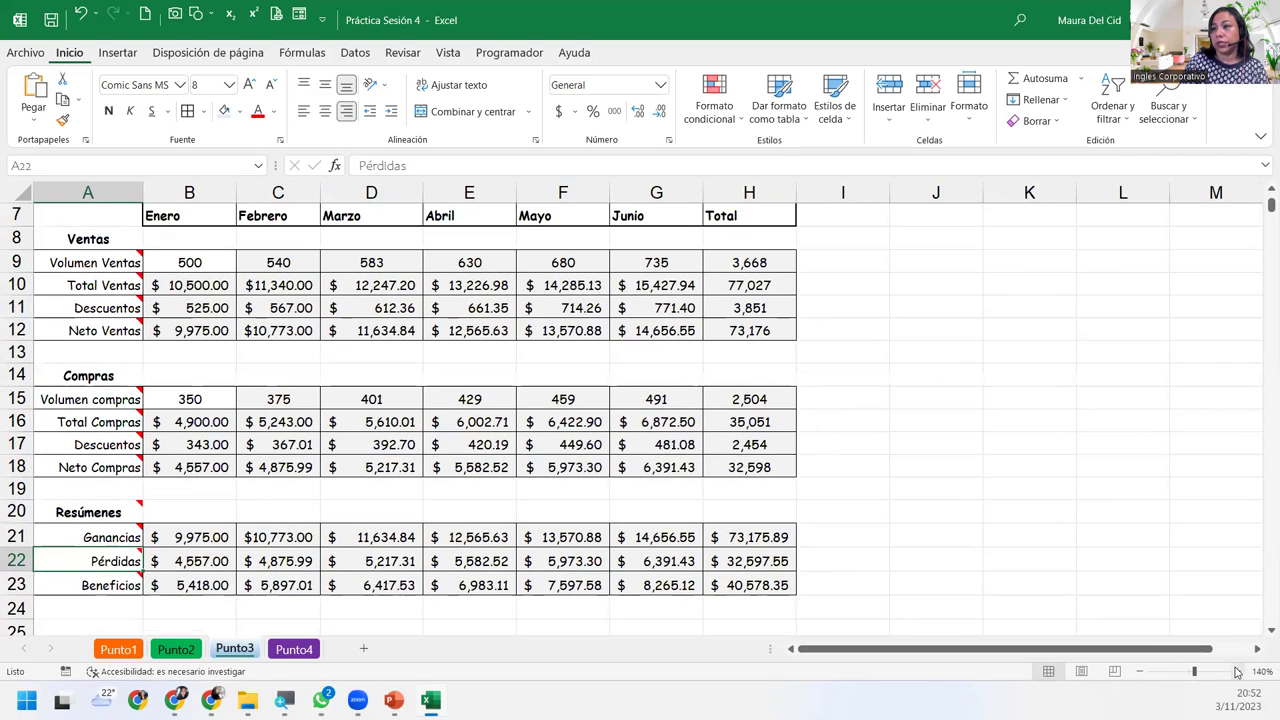
click(1237, 672)
scroll(582, 455, up, 2)
scroll(582, 455, down, 2)
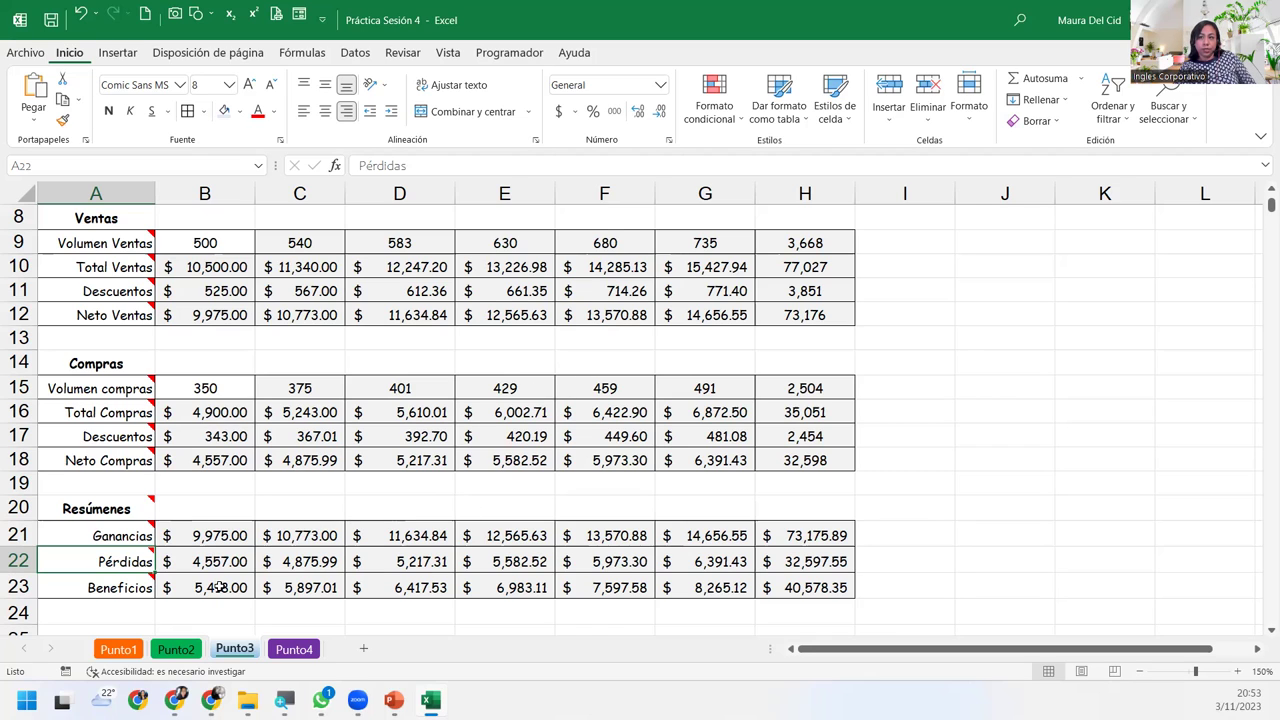
- Check B23's Beneficios formula, then bring up Guardar como > Examinar to save a copy
click(219, 588)
scroll(219, 588, up, 3)
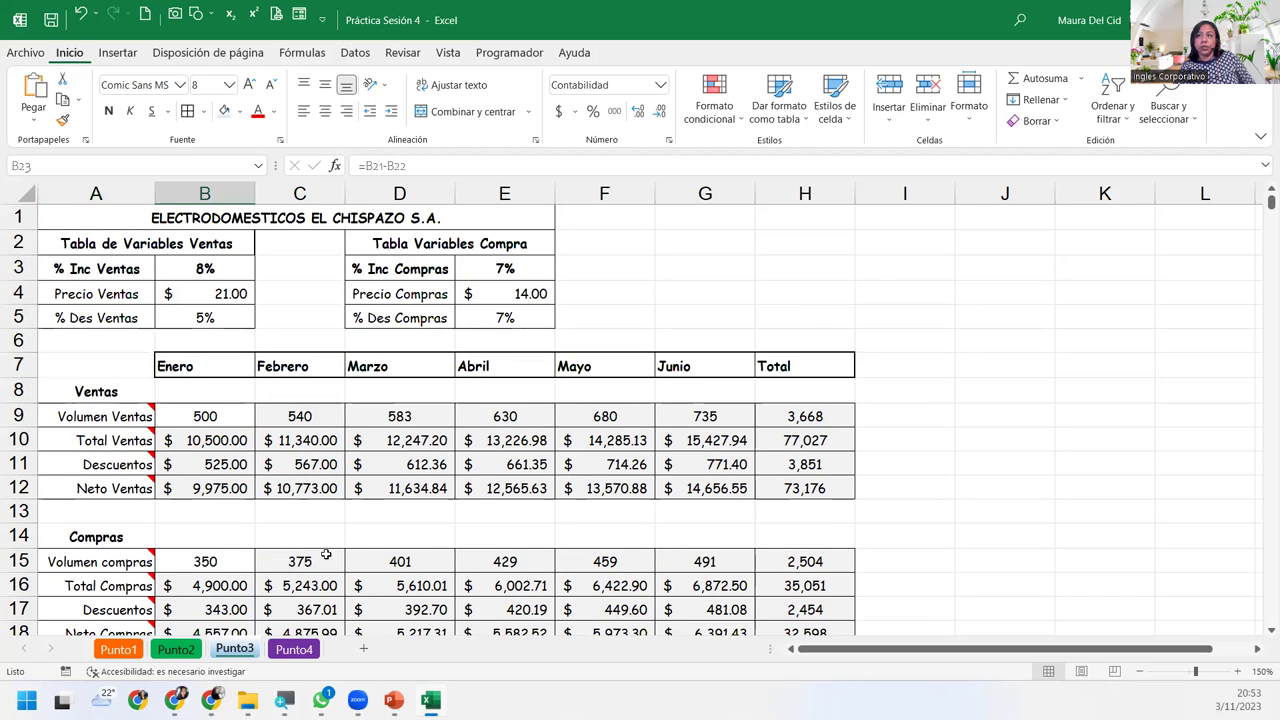
click(25, 53)
click(80, 265)
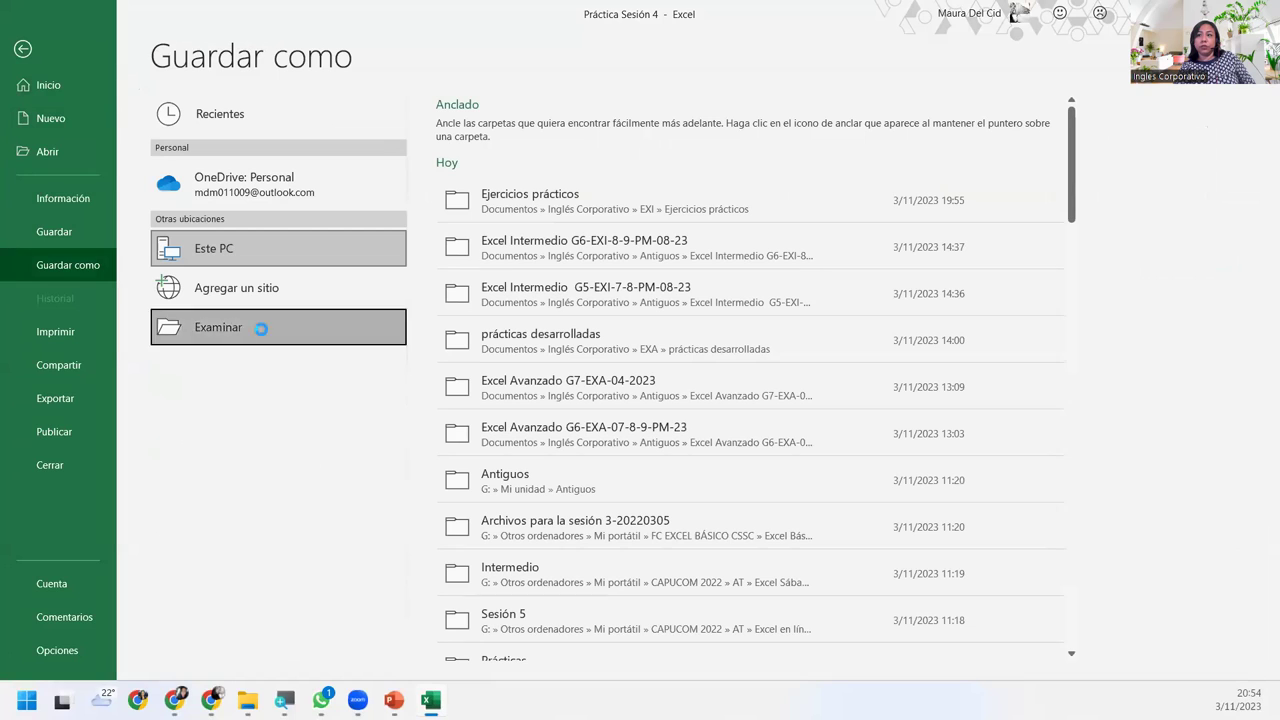
click(185, 330)
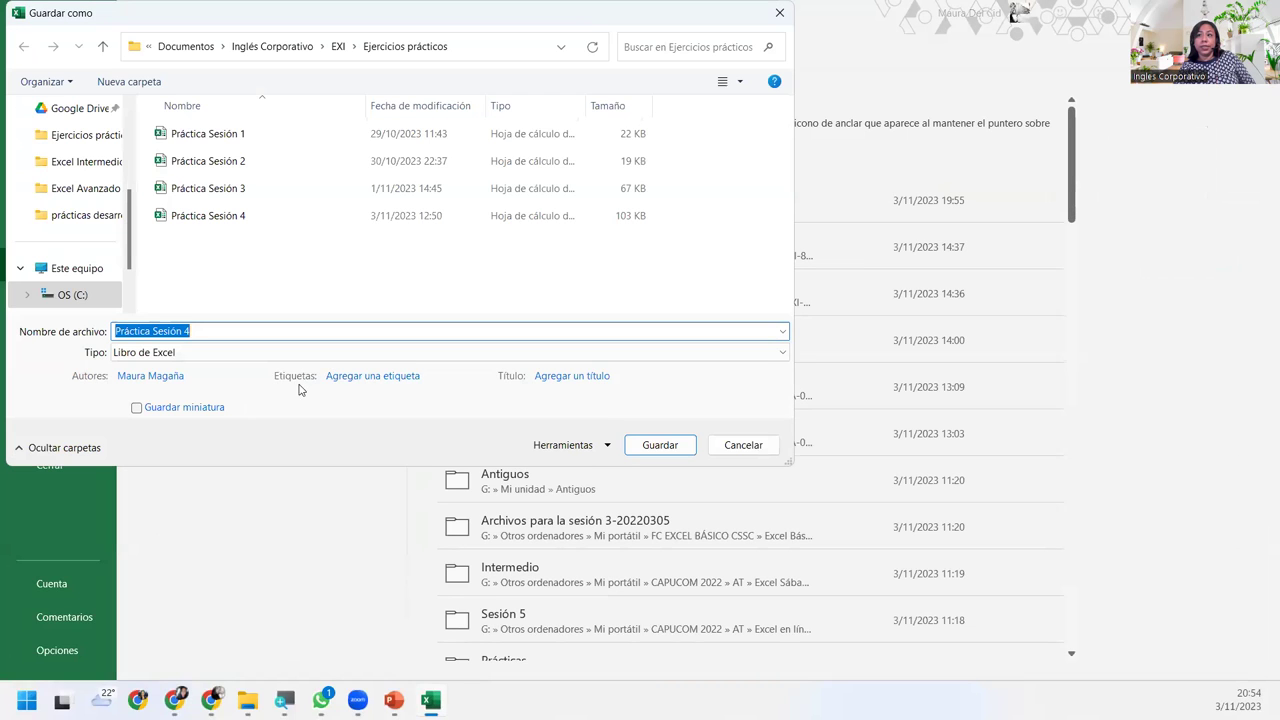
- Save the workbook in the EXI\8-9 folder as 'Práctica Sesión 4-Su Nombre'
click(338, 46)
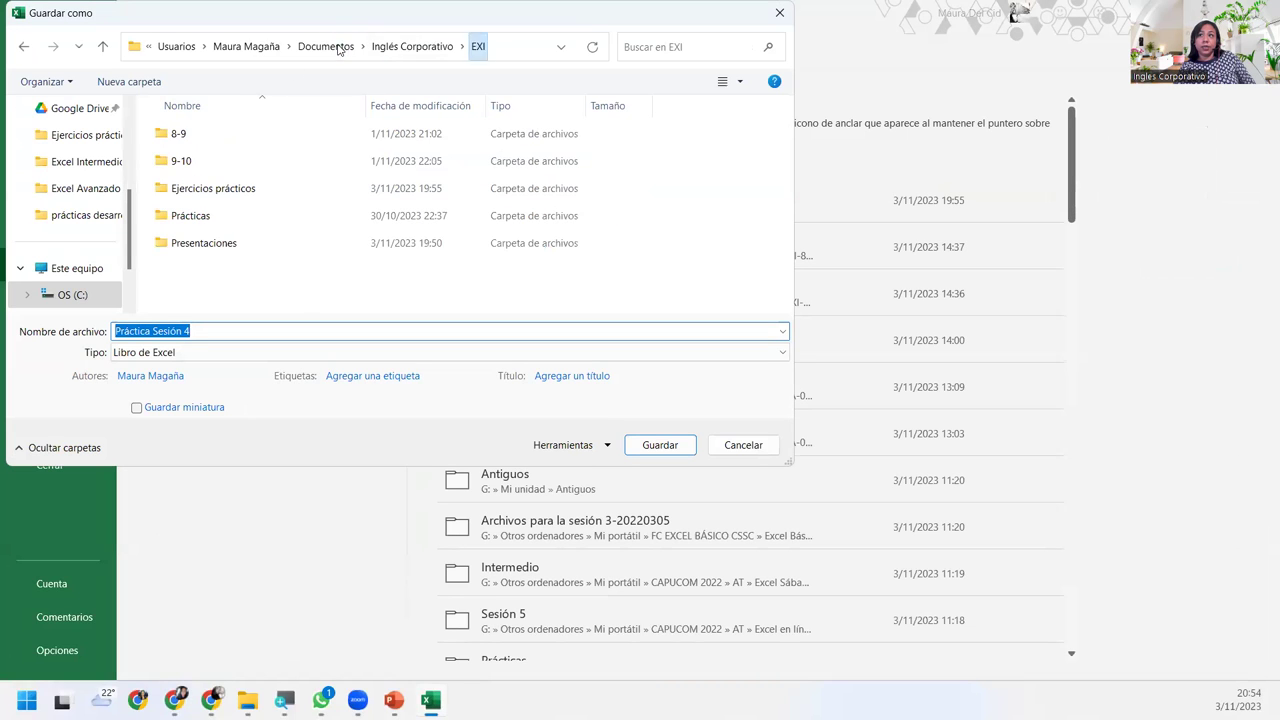
double_click(246, 147)
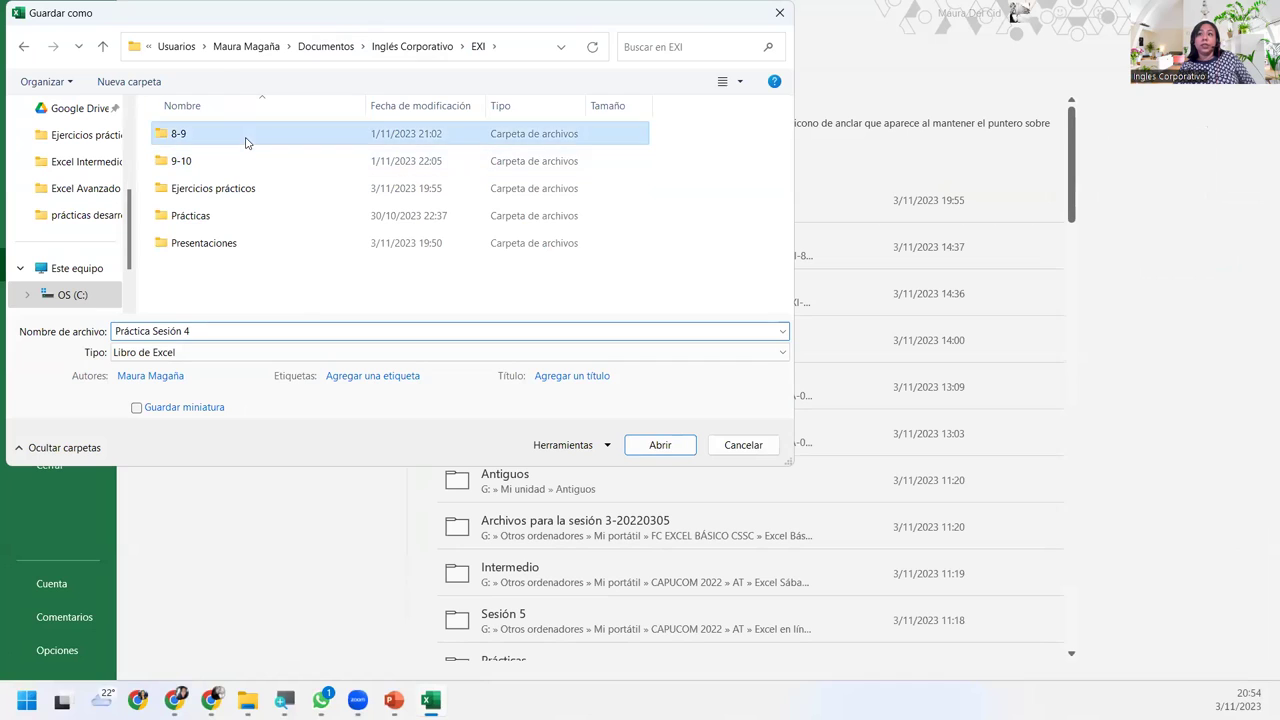
click(258, 333)
click(258, 333)
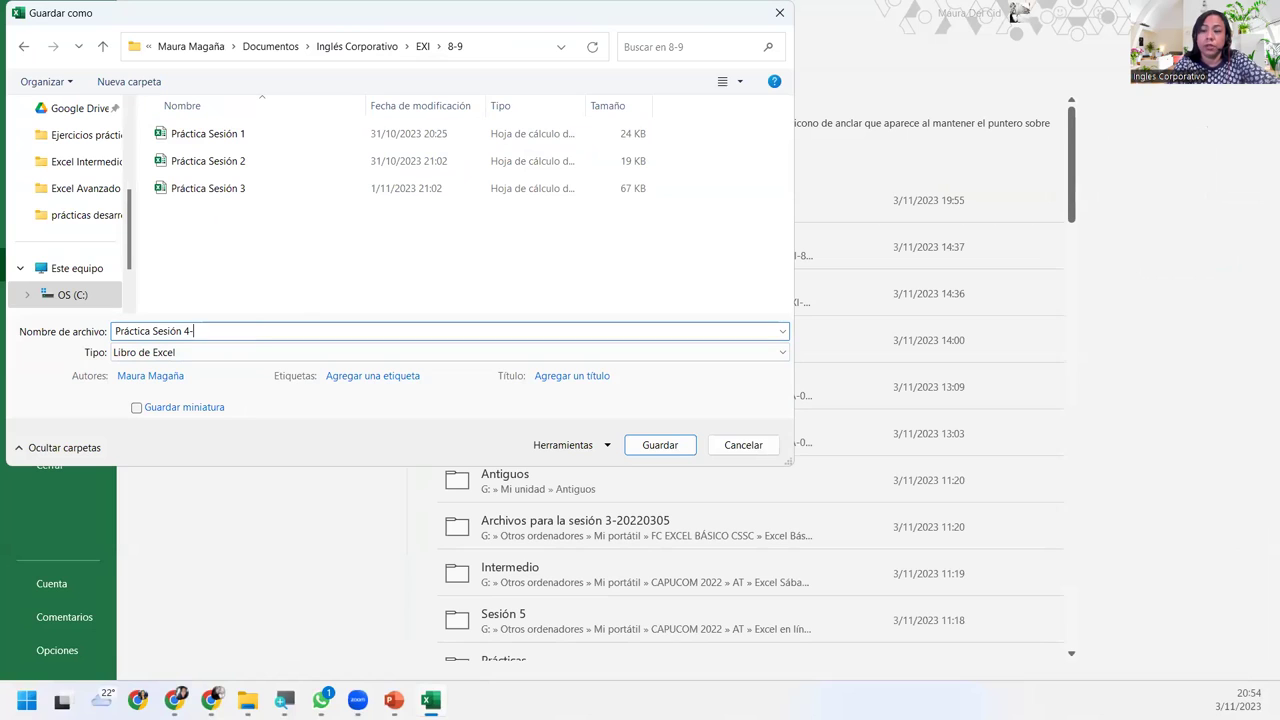
text(-Su)
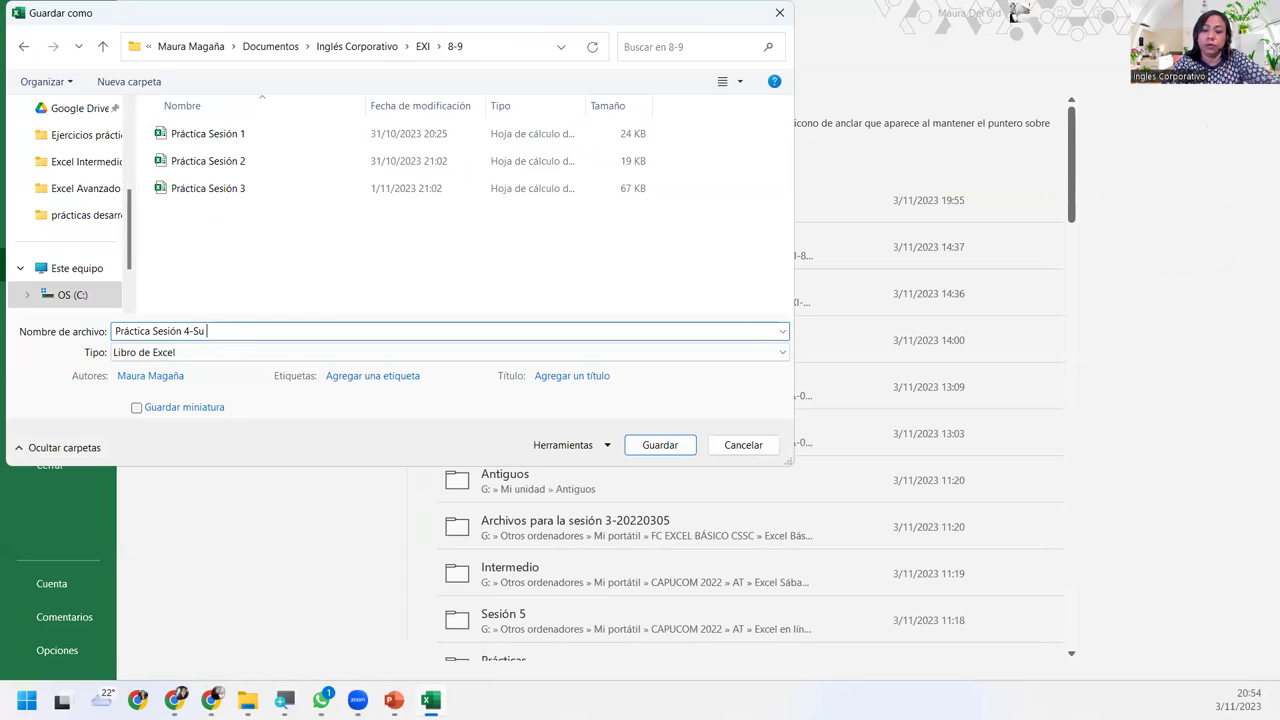
text(Nomb)
key(BackSpace)
key(BackSpace)
key(BackSpace)
text(ombre)
key(Return)
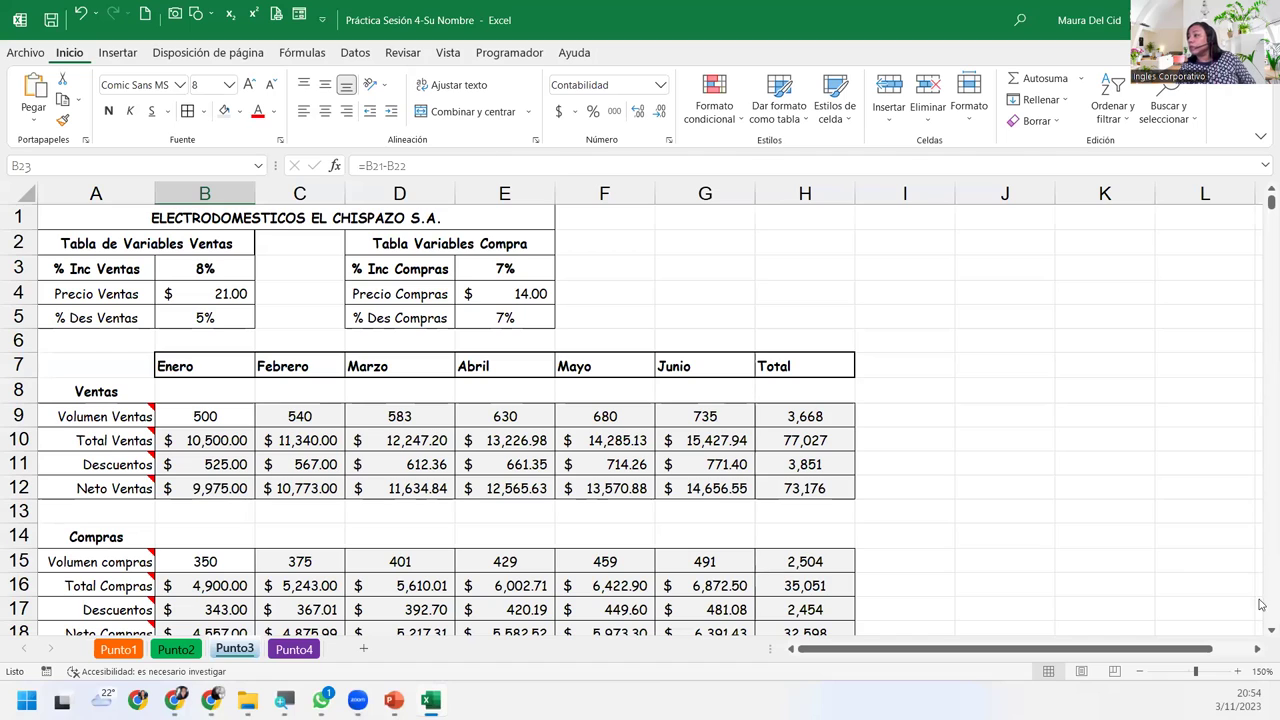
click(1262, 630)
click(1262, 630)
click(1262, 630)
click(1262, 630)
click(1262, 630)
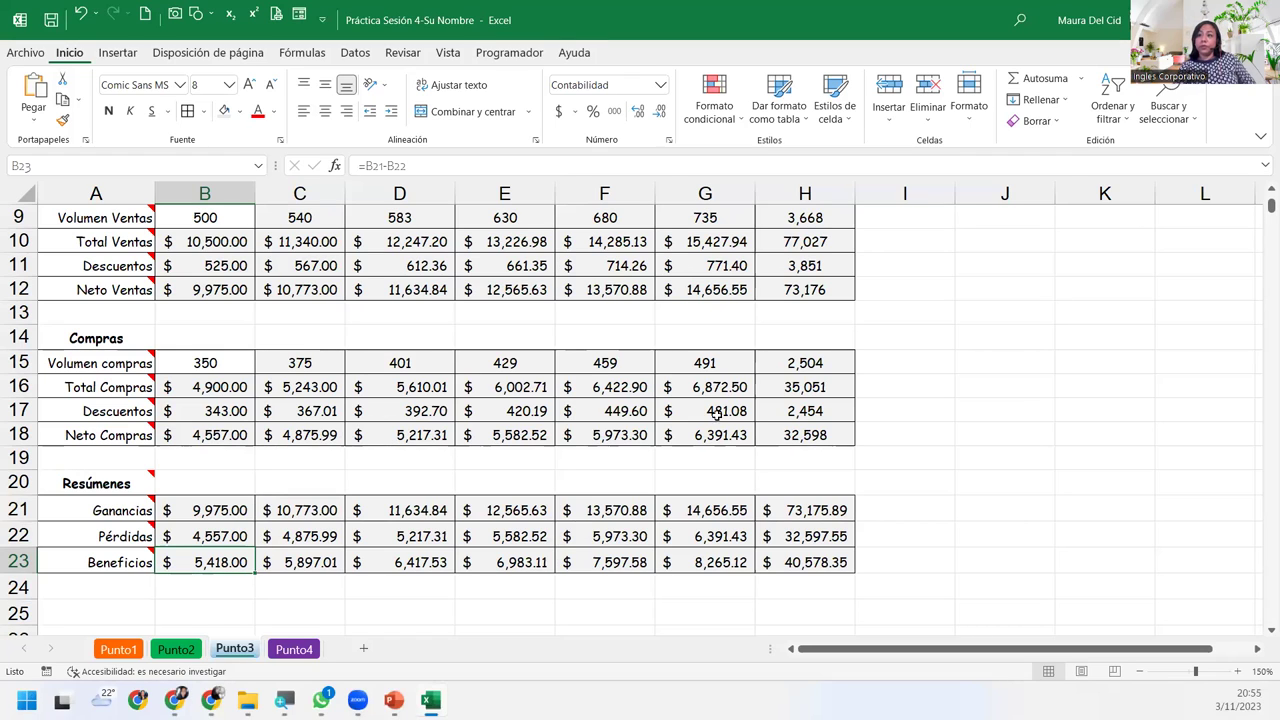
scroll(307, 465, up, 3)
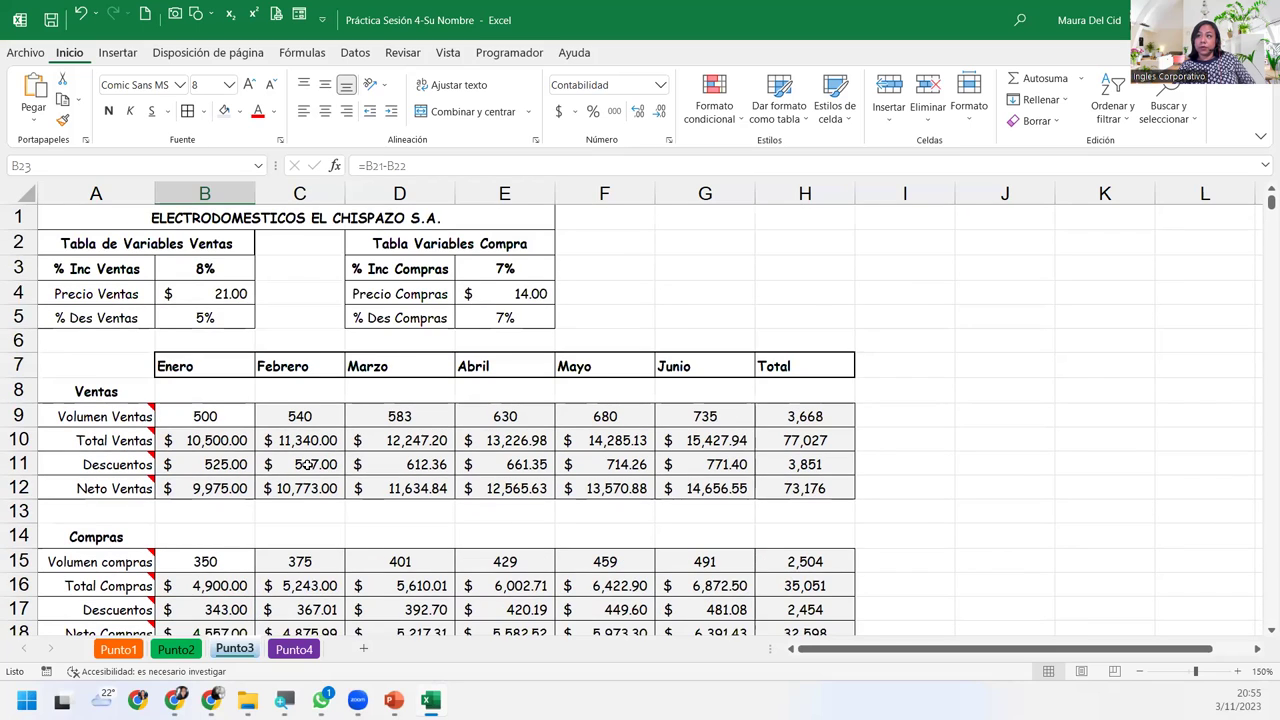
scroll(307, 465, down, 3)
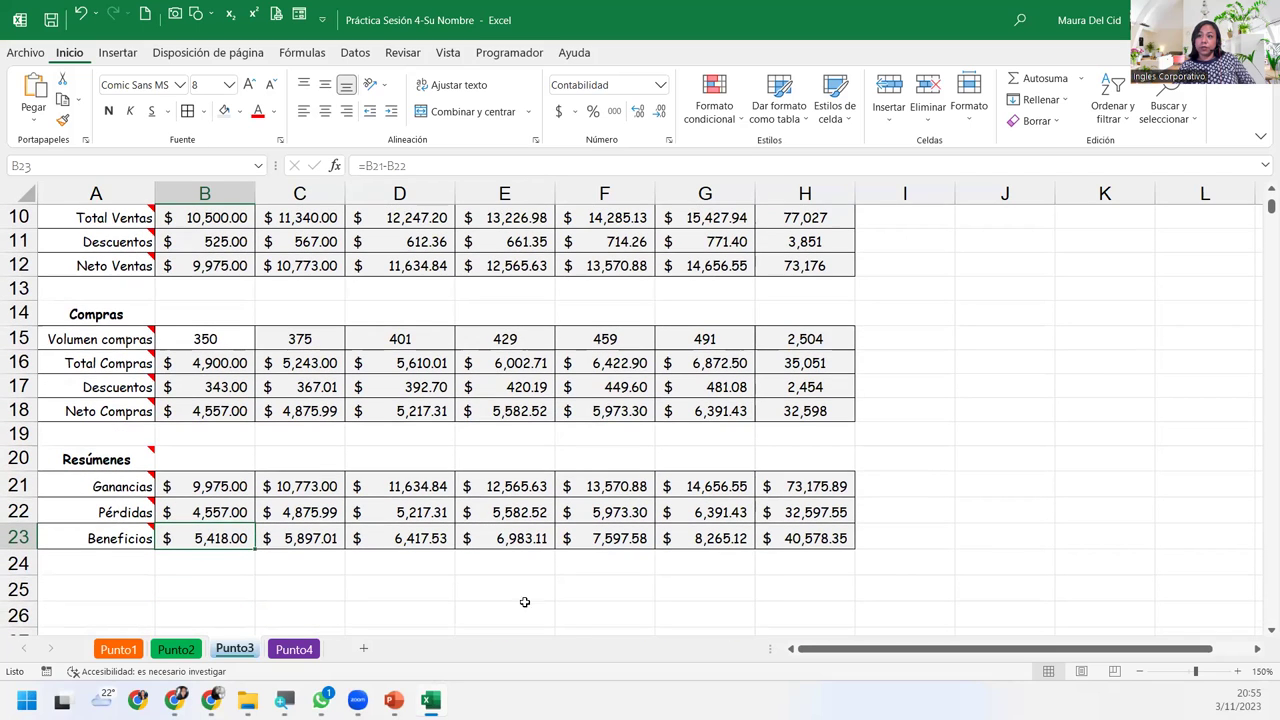
click(150, 584)
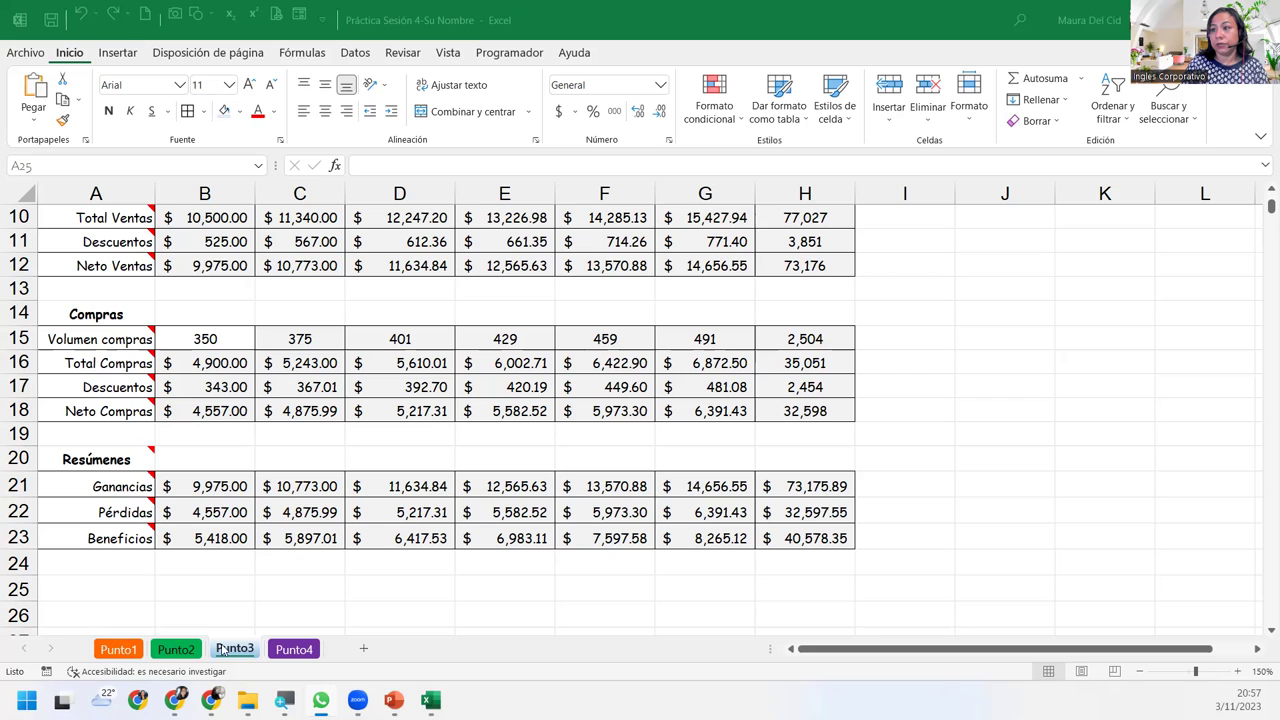
- Review the Punto1 and Punto2 sheets, then advance the slideshow to CIERRE Y CONCLUSIONES
click(138, 650)
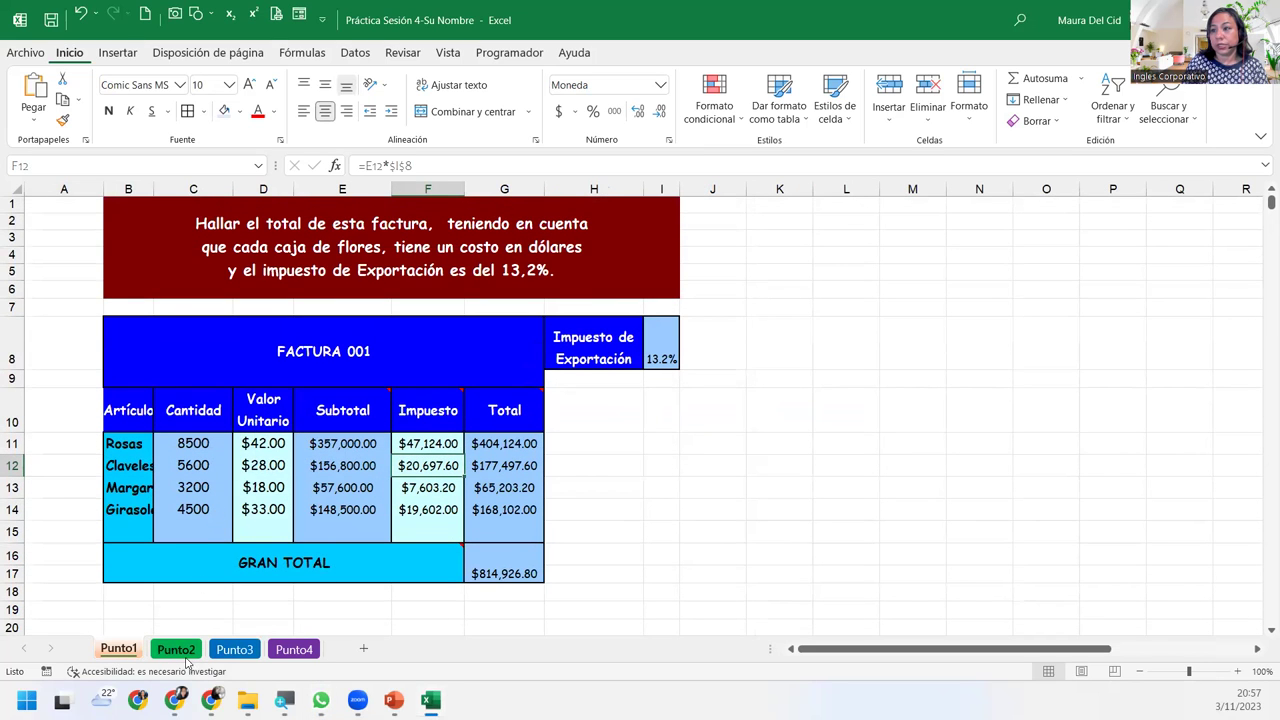
click(180, 650)
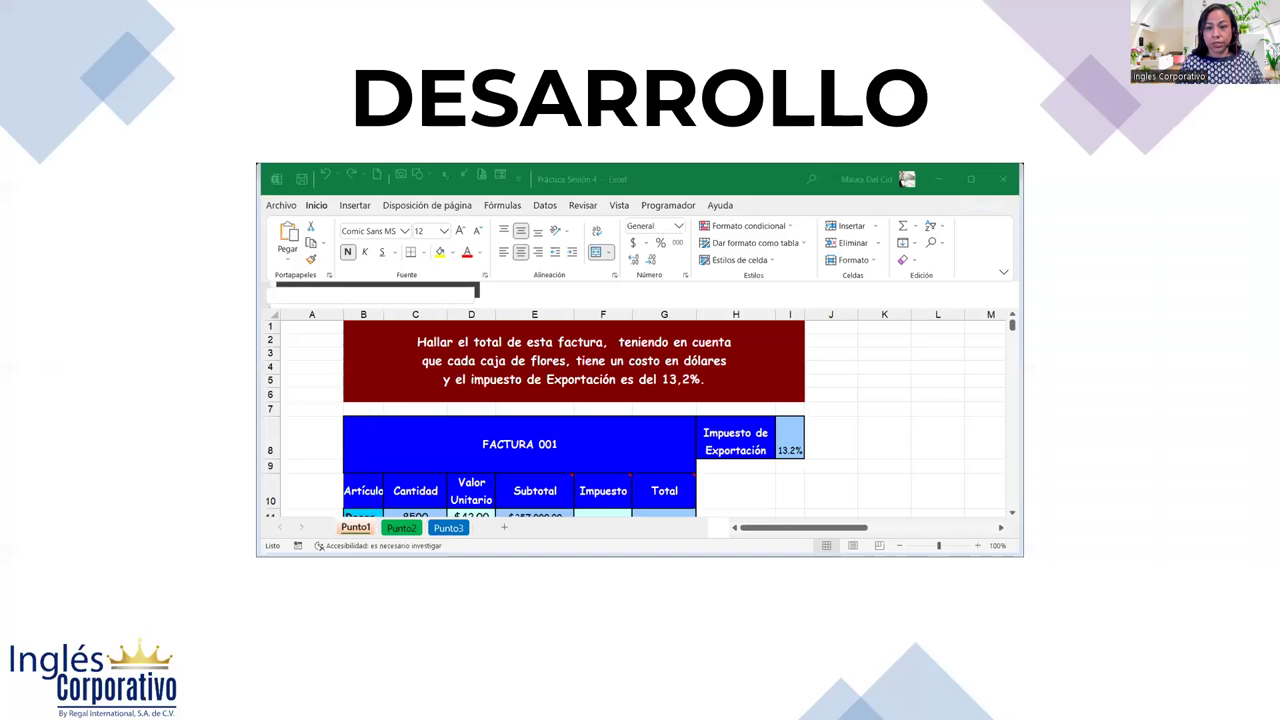
key(Right)
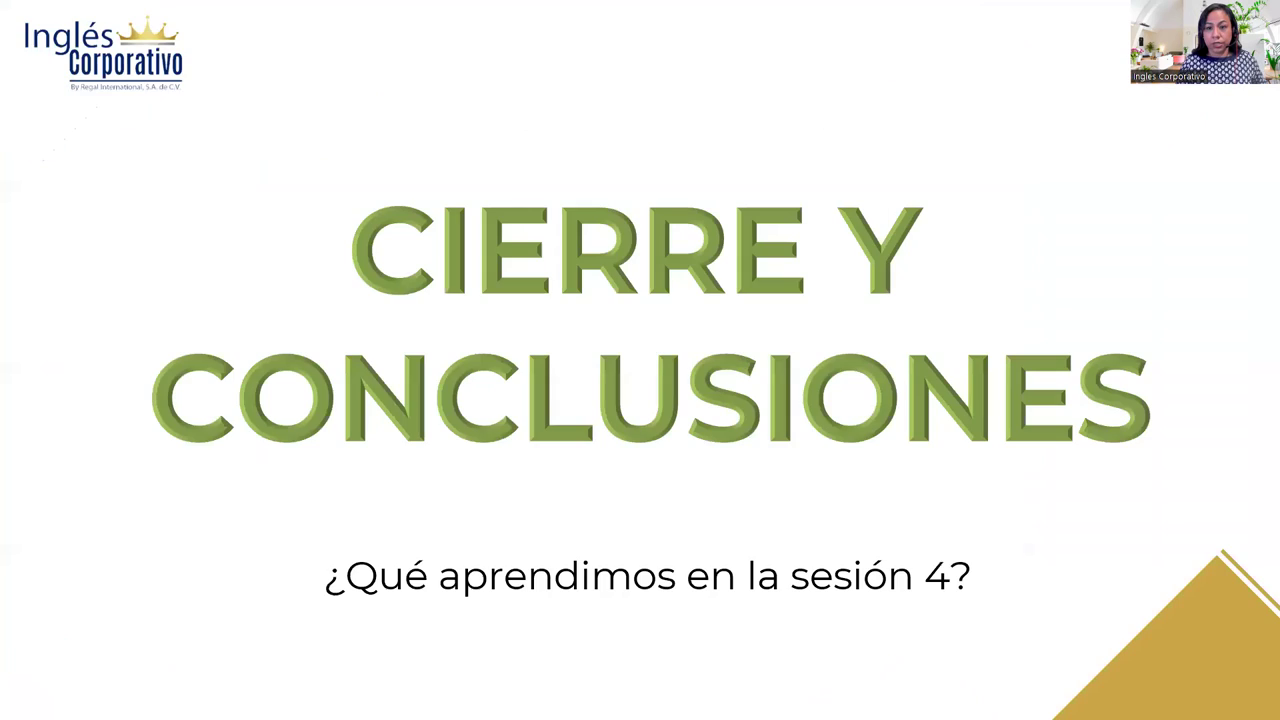